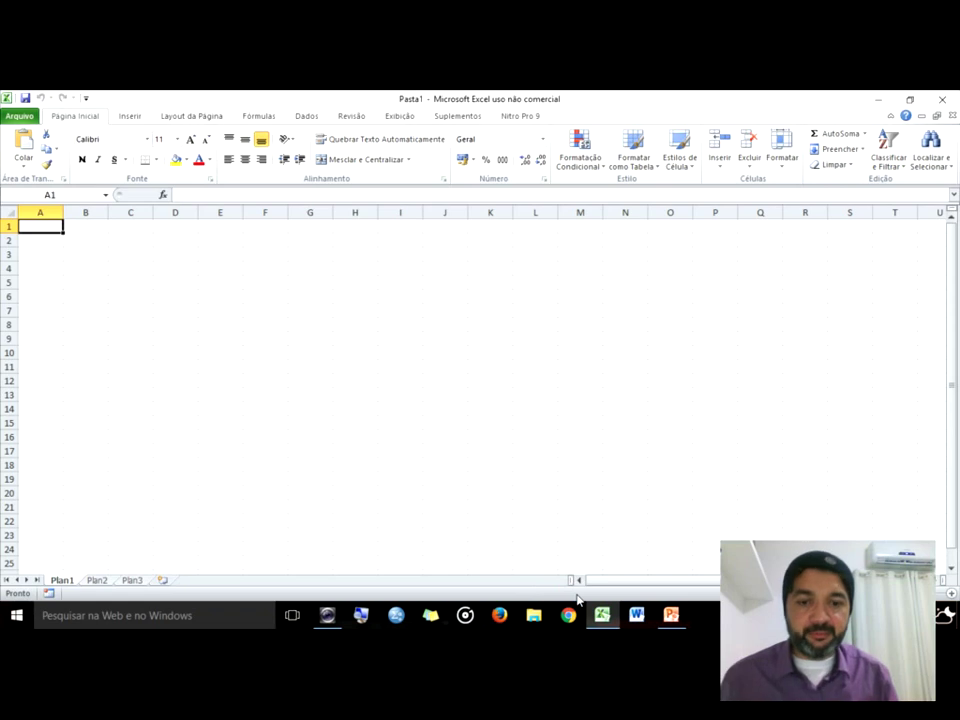
click(327, 616)
click(327, 616)
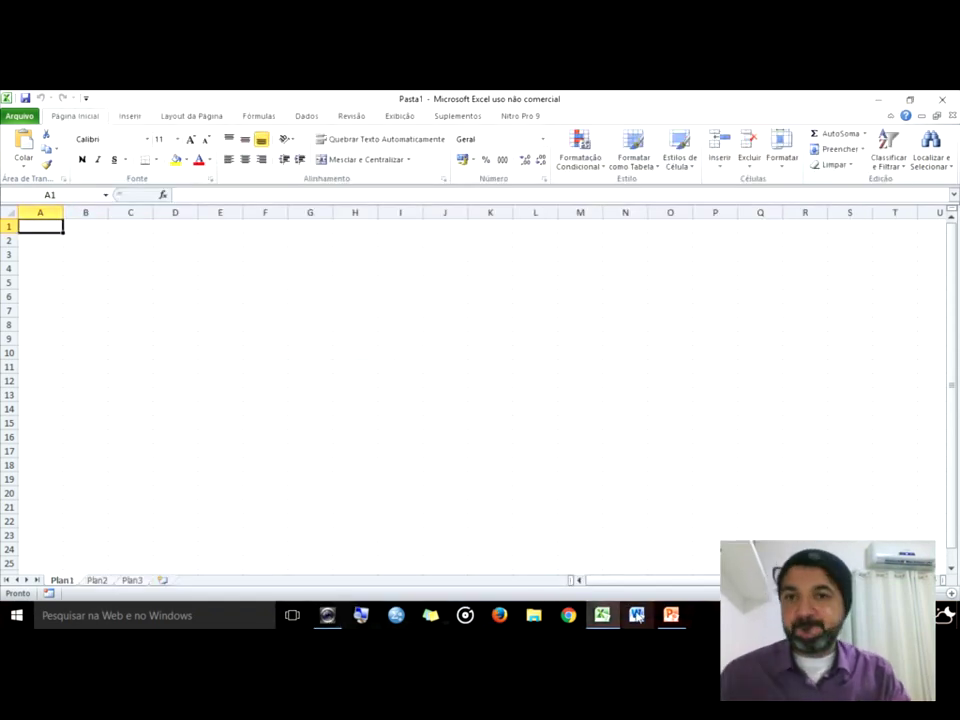
Open the recent workbook "Banco de dados para o SPSS - teste.xlsx"
click(18, 118)
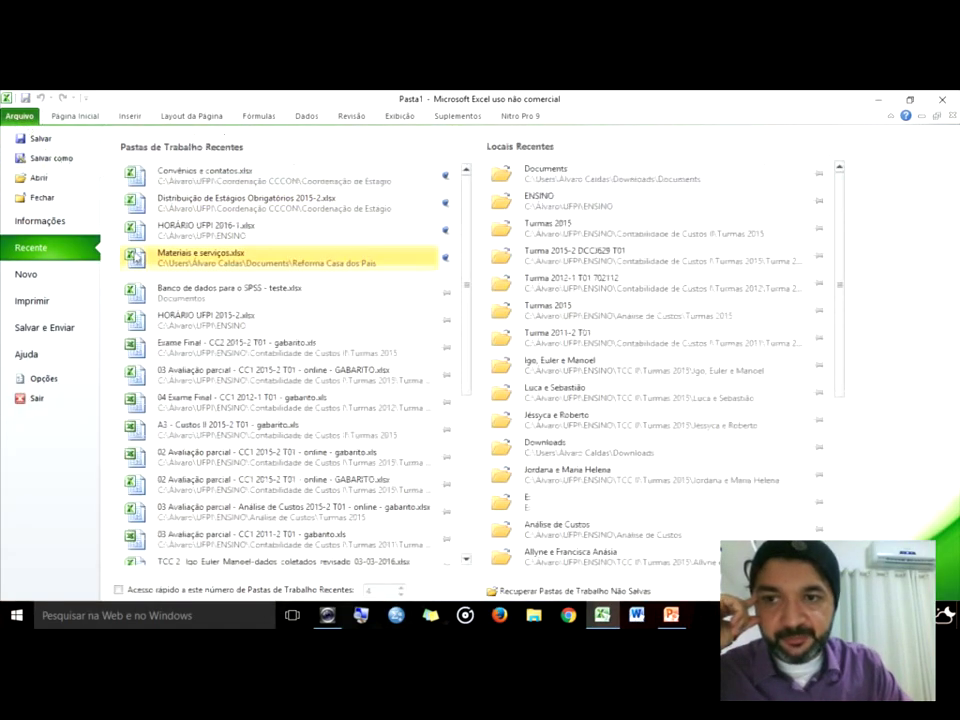
click(205, 292)
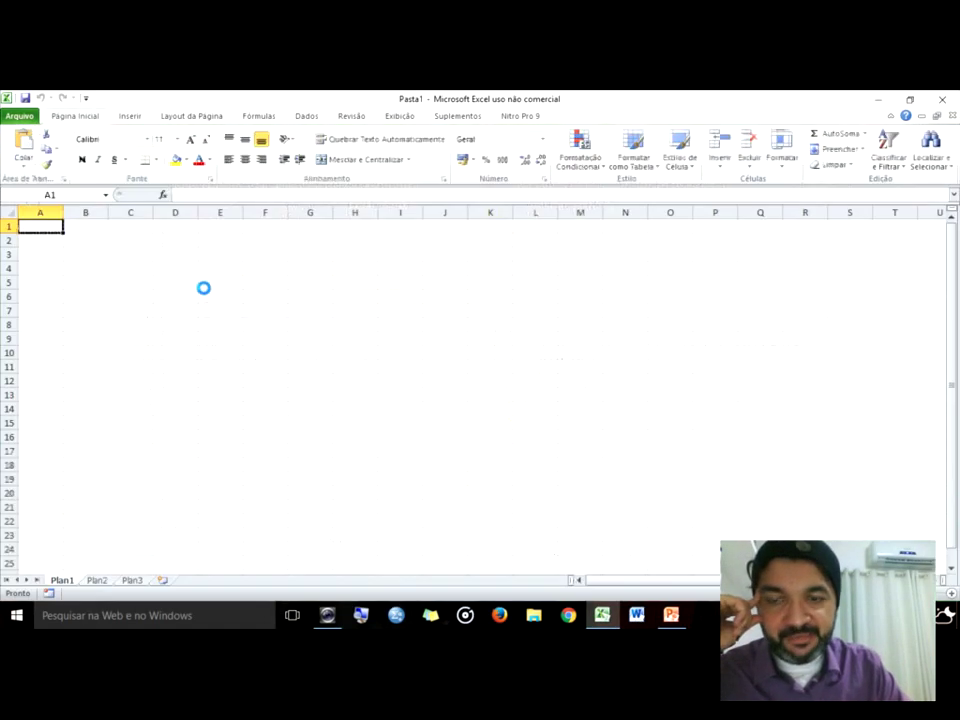
Look through the records in the Nome column of the Dados_2 sheet, from row 2 down to row 42
click(100, 224)
key(Right)
key(Right)
key(Left)
key(Left)
key(Down)
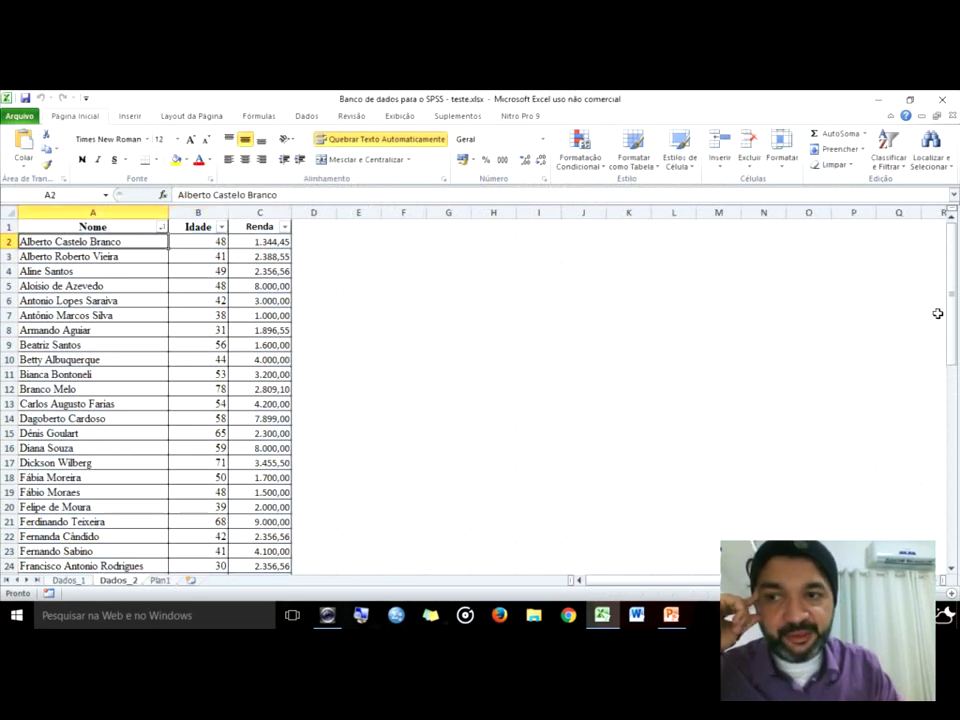
key(Down)
key(Down)
key(Down)
key(Down)
key(Down)
key(Down)
key(Down)
key(Down)
key(Down)
key(Down)
key(Down)
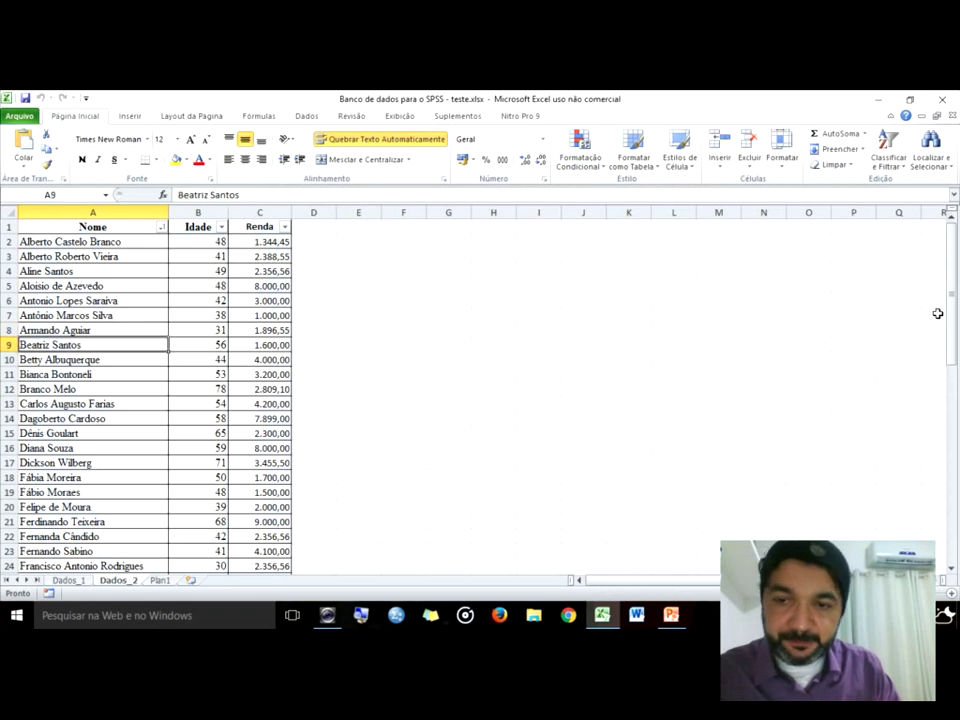
key(Down)
key(Down)
key(Down)
key(Down)
key(Down)
key(Down)
key(Down)
key(Down)
key(Down)
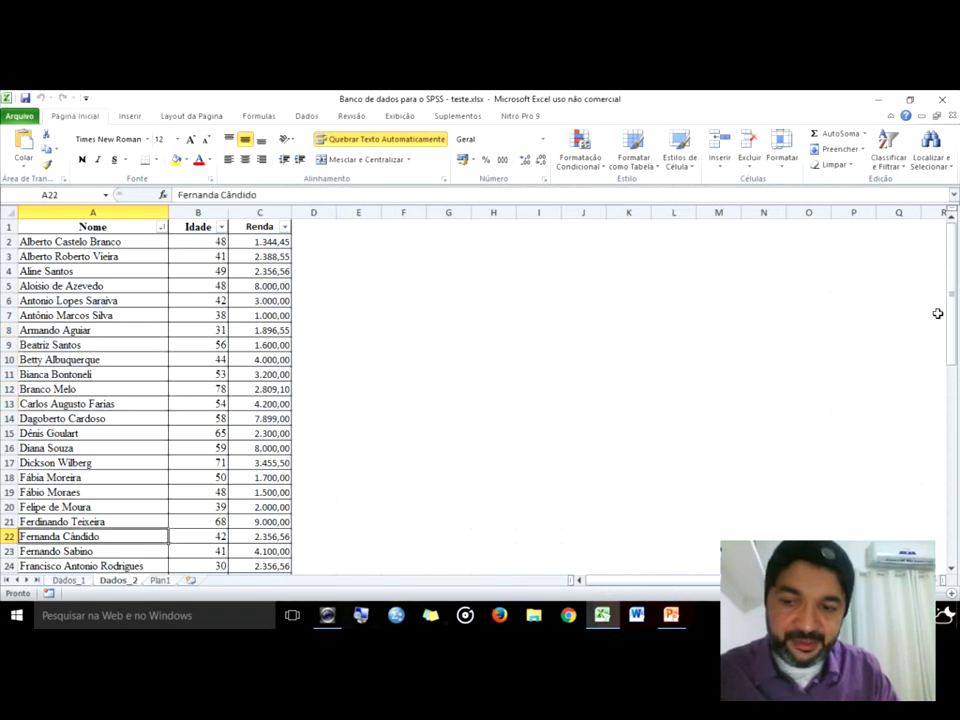
key(Down)
key(Down)
key(Down)
key(Down)
key(Down)
key(Down)
key(Down)
key(Down)
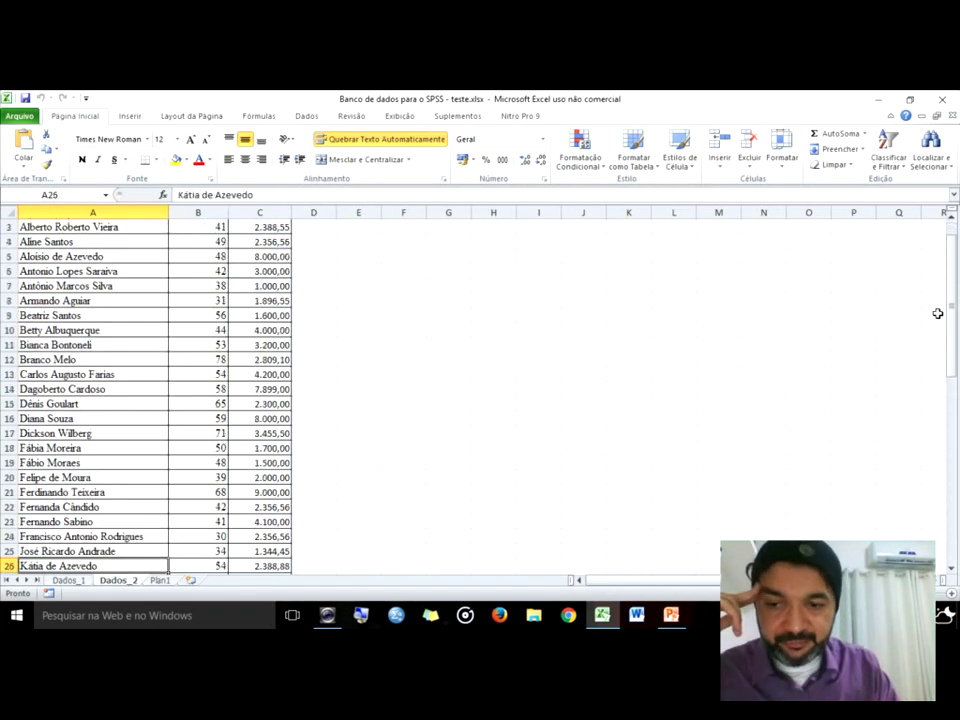
key(Down)
key(Down)
key(Down)
key(Down)
key(Down)
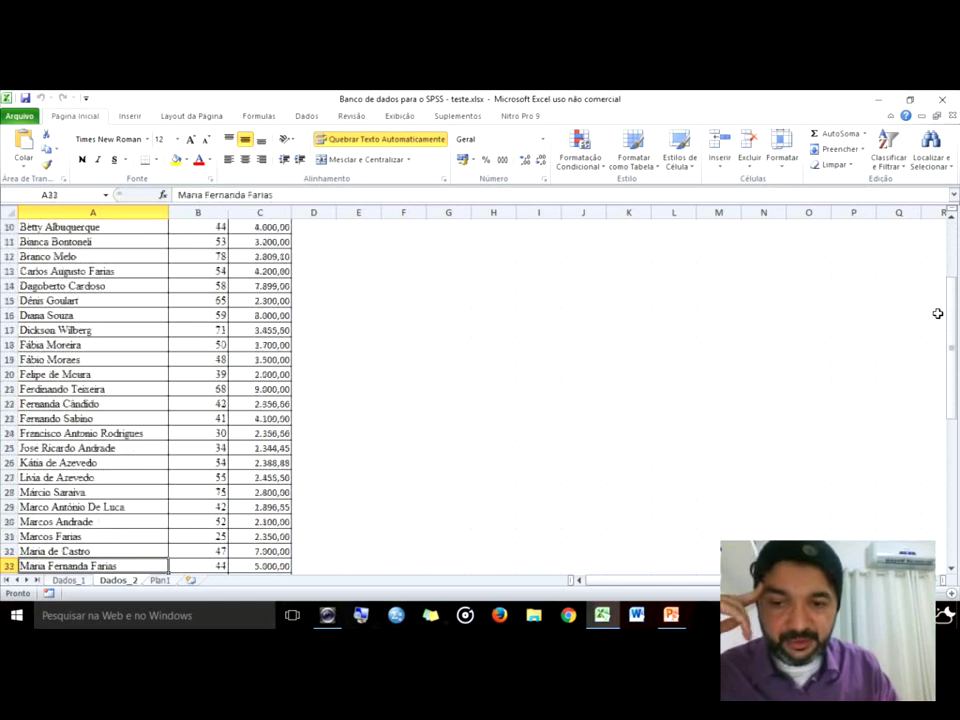
key(Down)
key(Down)
key(Down)
key(Down)
key(Down)
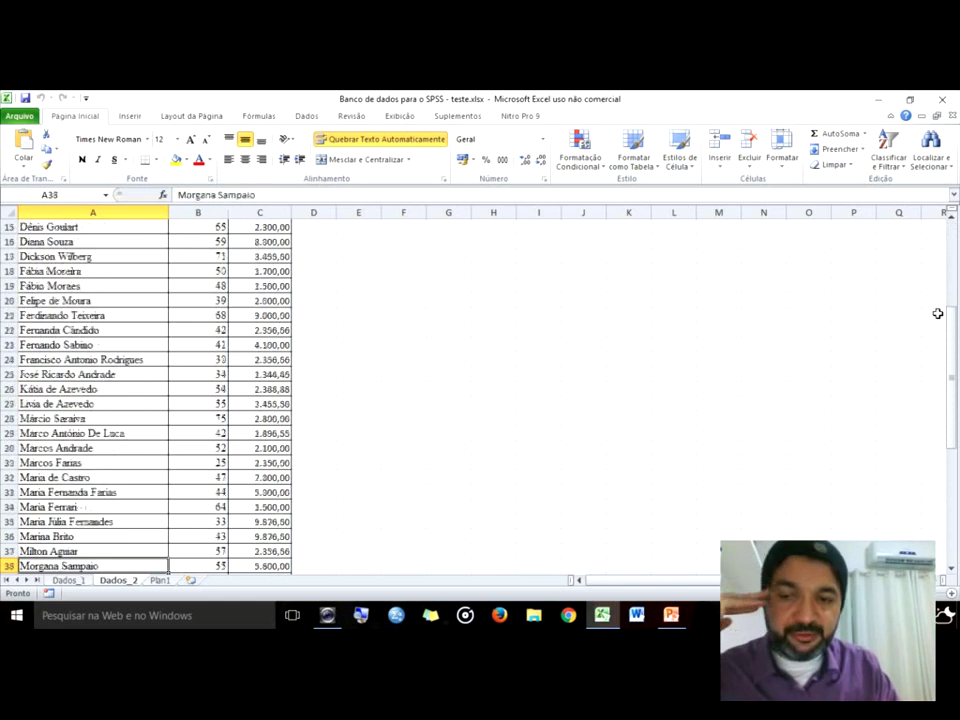
key(Down)
key(Down)
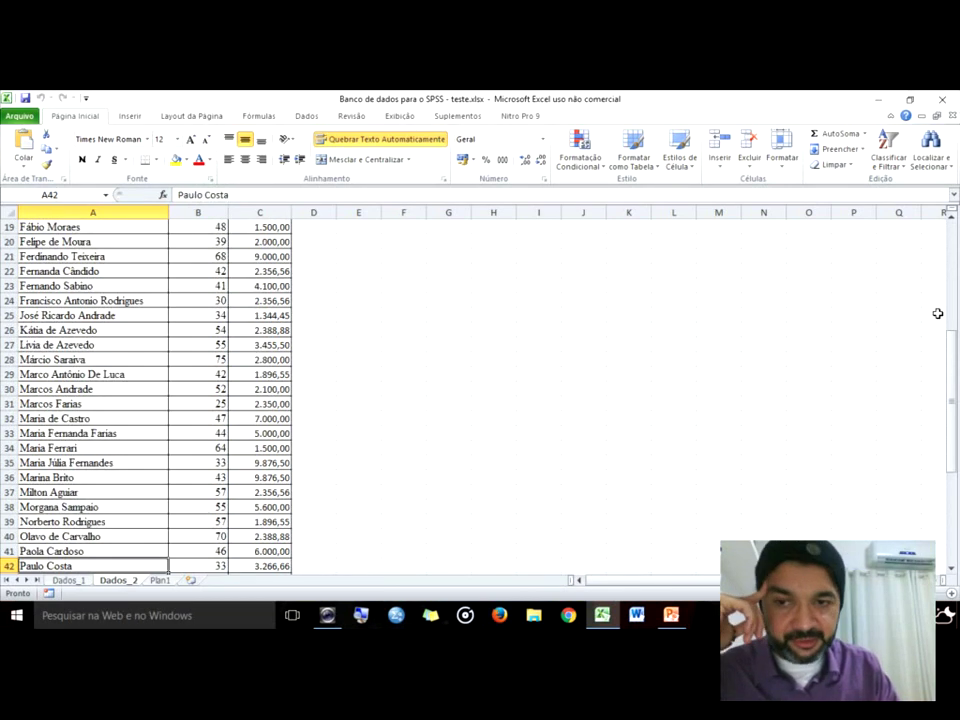
Look through the remaining Idade values down to the end of the list and examine the last record in row 57
key(Right)
key(Down)
key(Down)
key(Down)
key(Down)
key(Down)
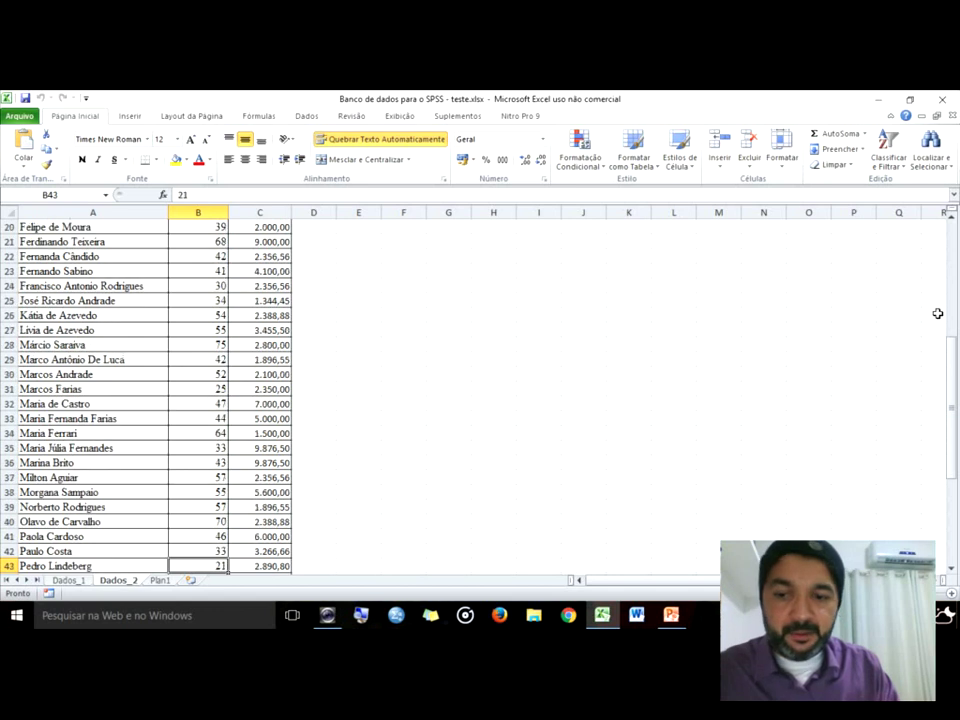
key(Down)
key(Down)
key(Down)
key(Down)
key(Down)
key(Down)
key(Down)
key(Down)
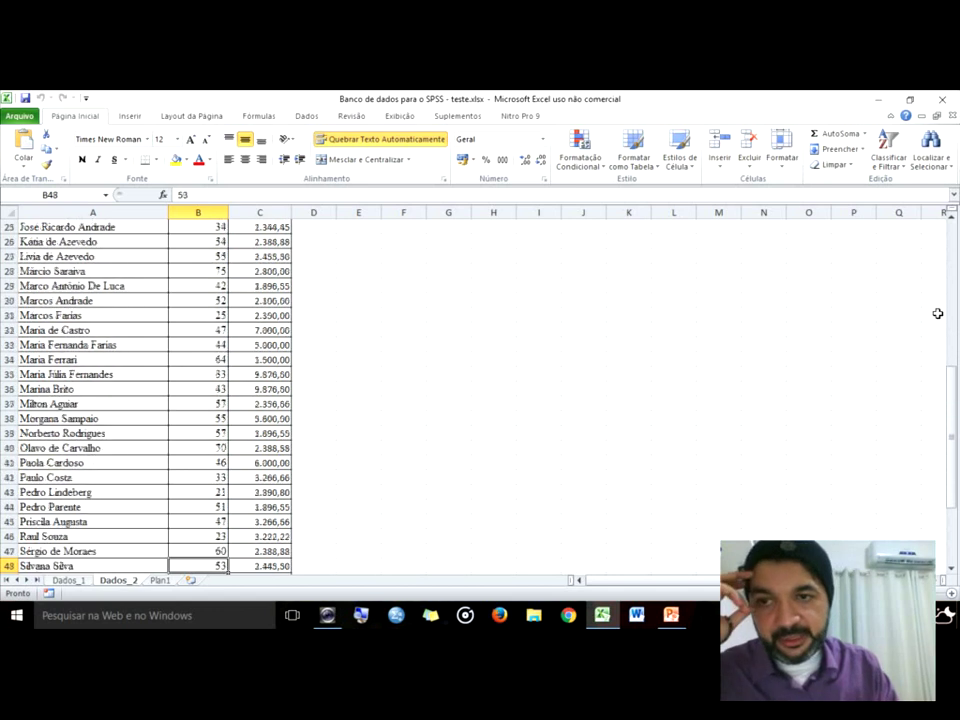
key(Down)
key(Down)
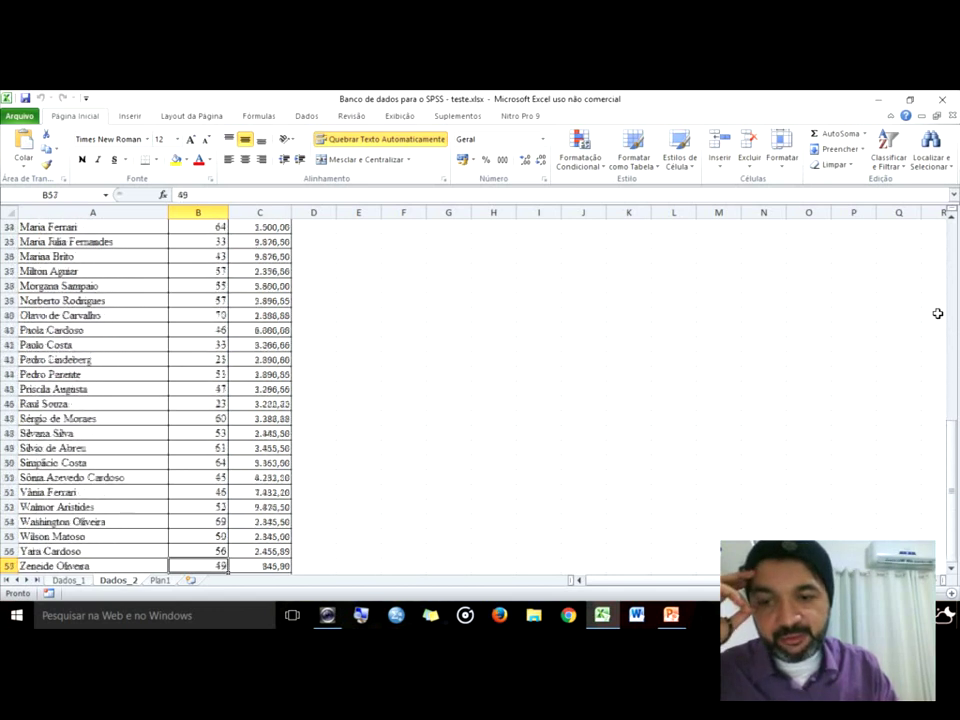
key(Down)
key(Down)
key(Up)
key(Up)
key(Up)
key(Up)
key(Up)
key(Up)
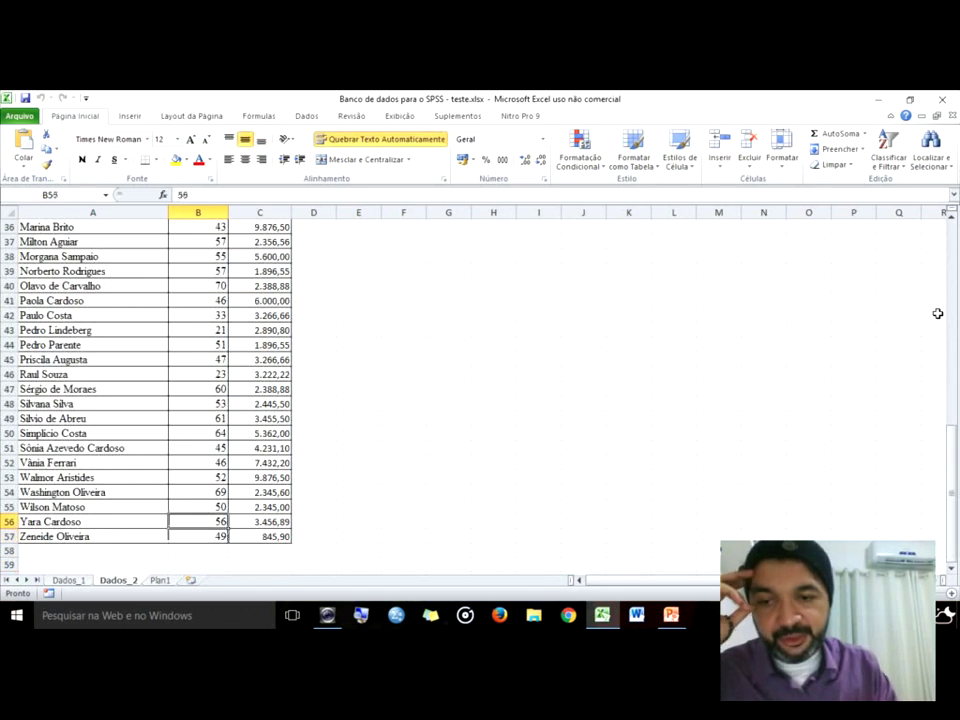
key(Left)
key(Down)
key(Down)
key(Down)
key(Down)
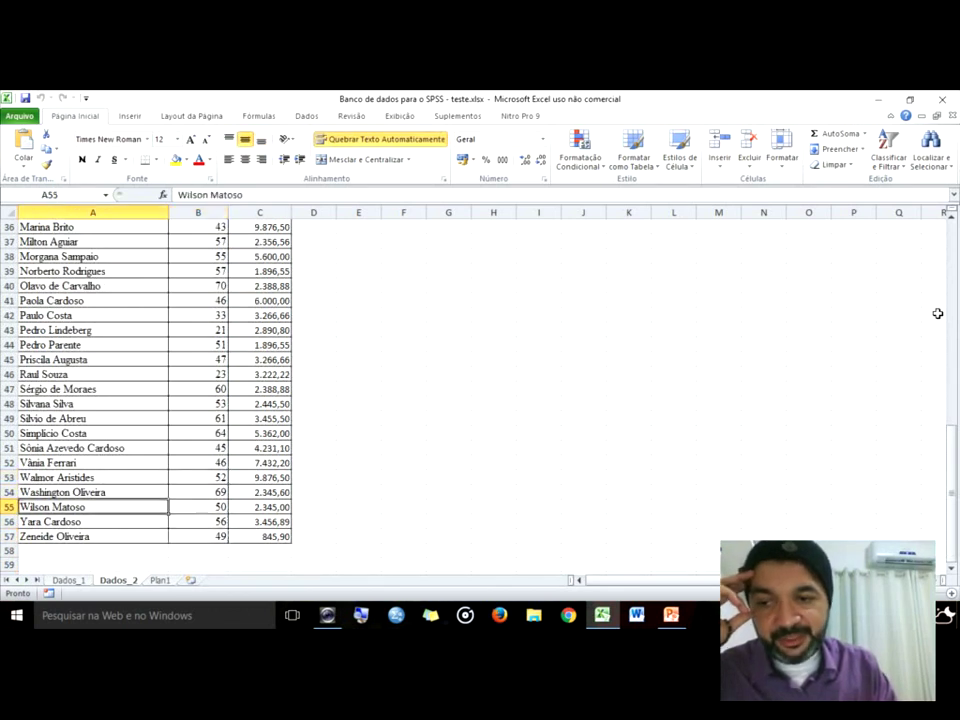
key(Up)
key(Down)
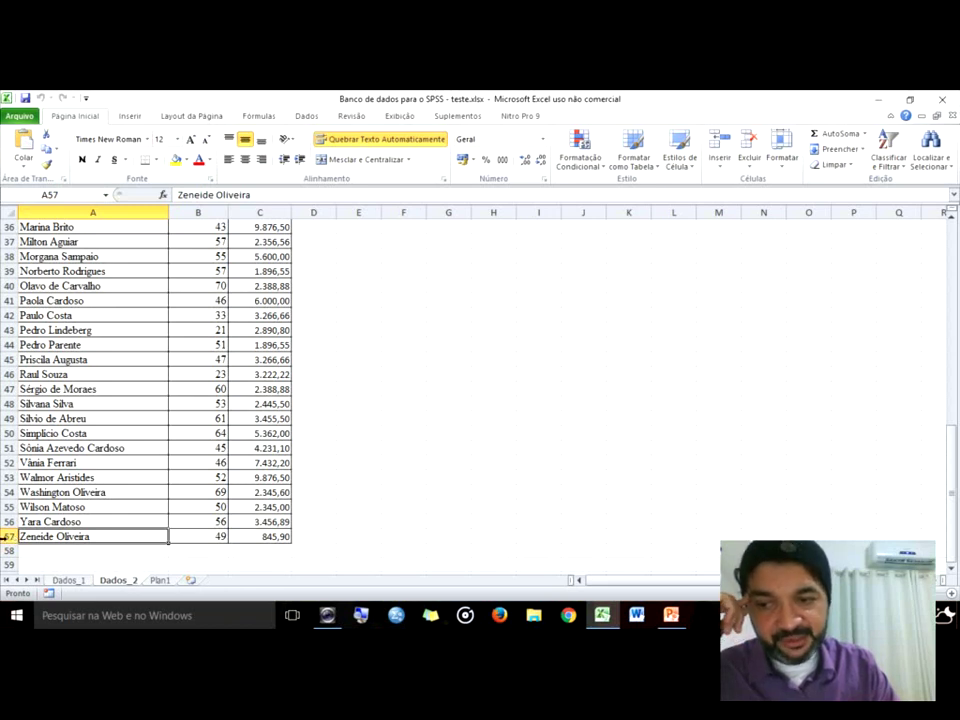
Examine the header row, the first record, and the Nome, Idade and Renda headings in turn
scroll(120, 533, up, 12)
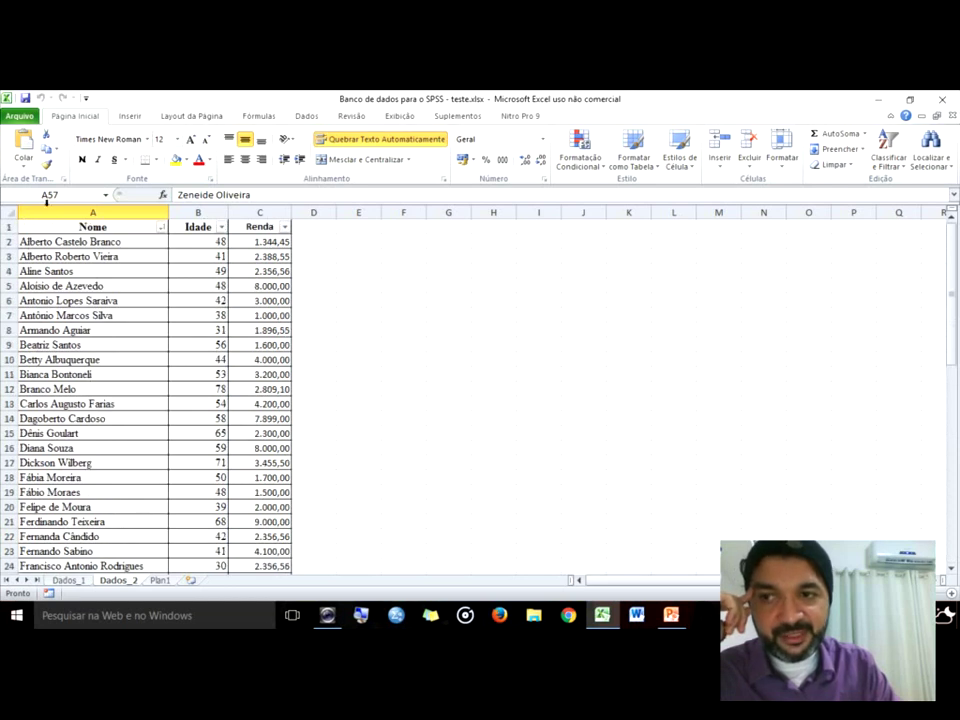
click(5, 226)
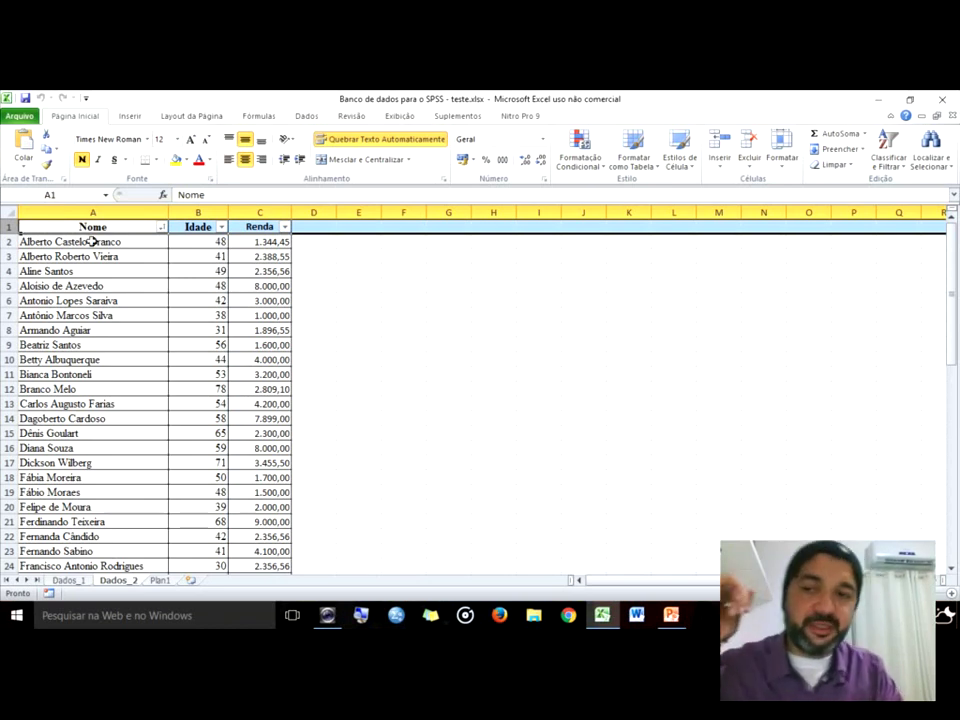
click(72, 240)
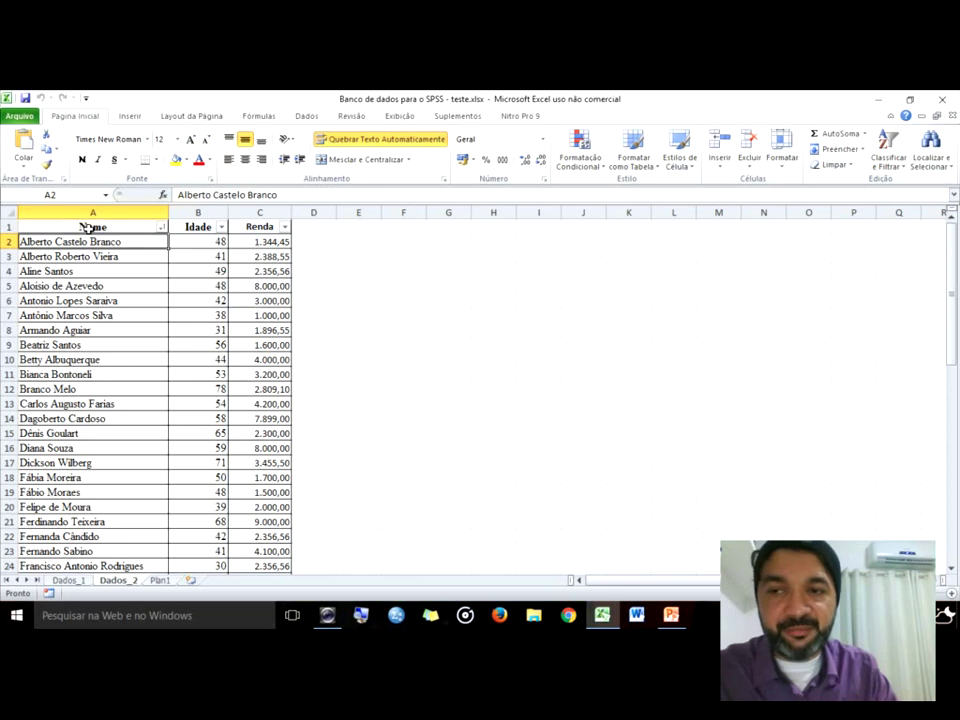
click(46, 225)
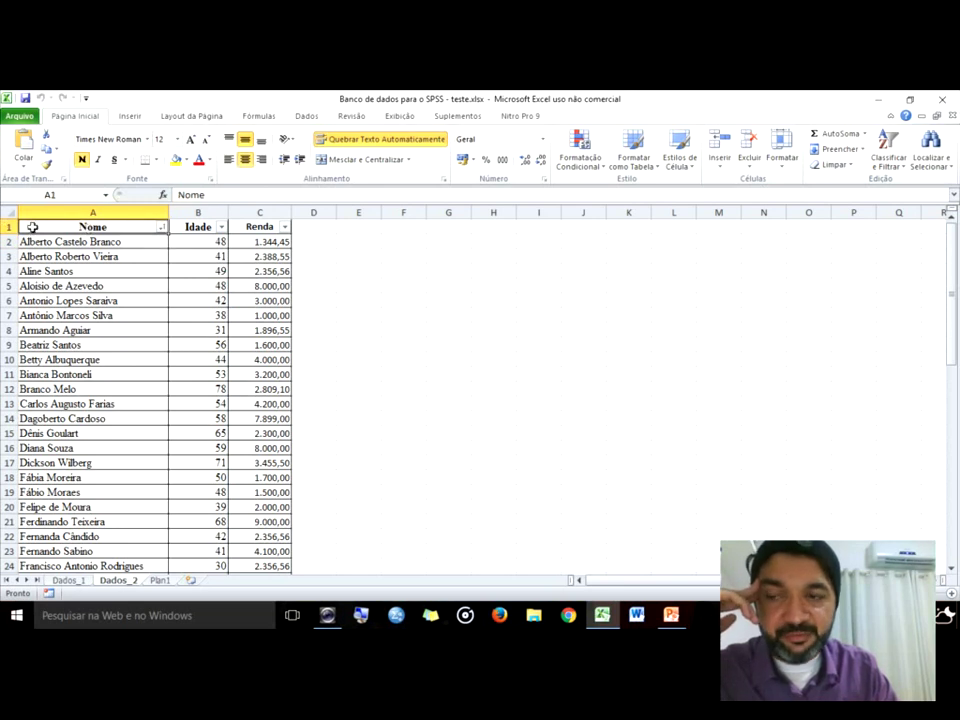
click(197, 226)
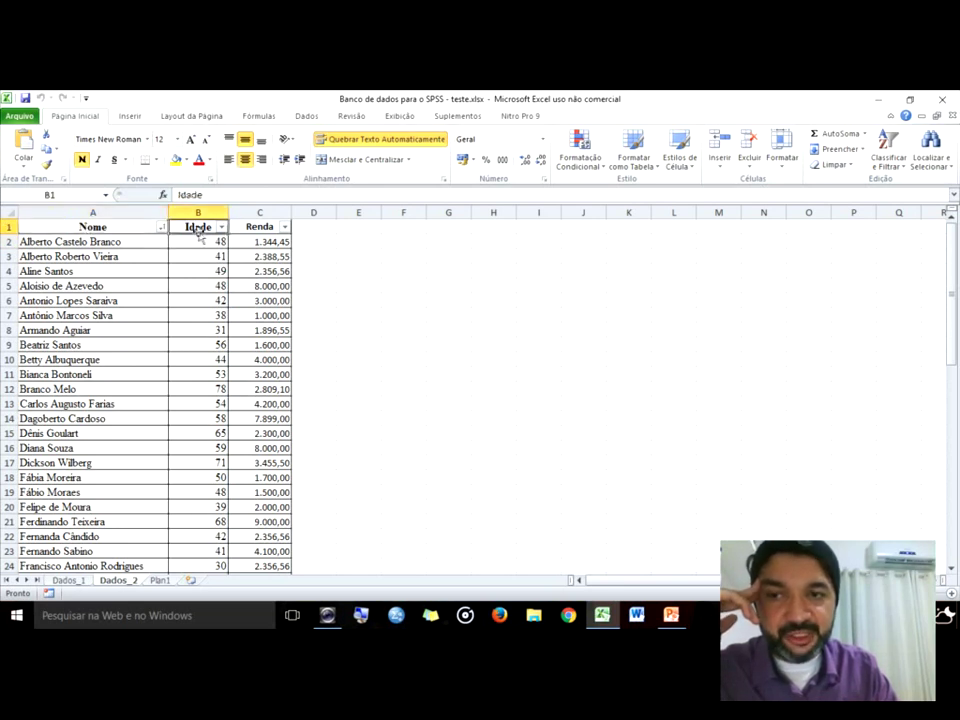
click(244, 228)
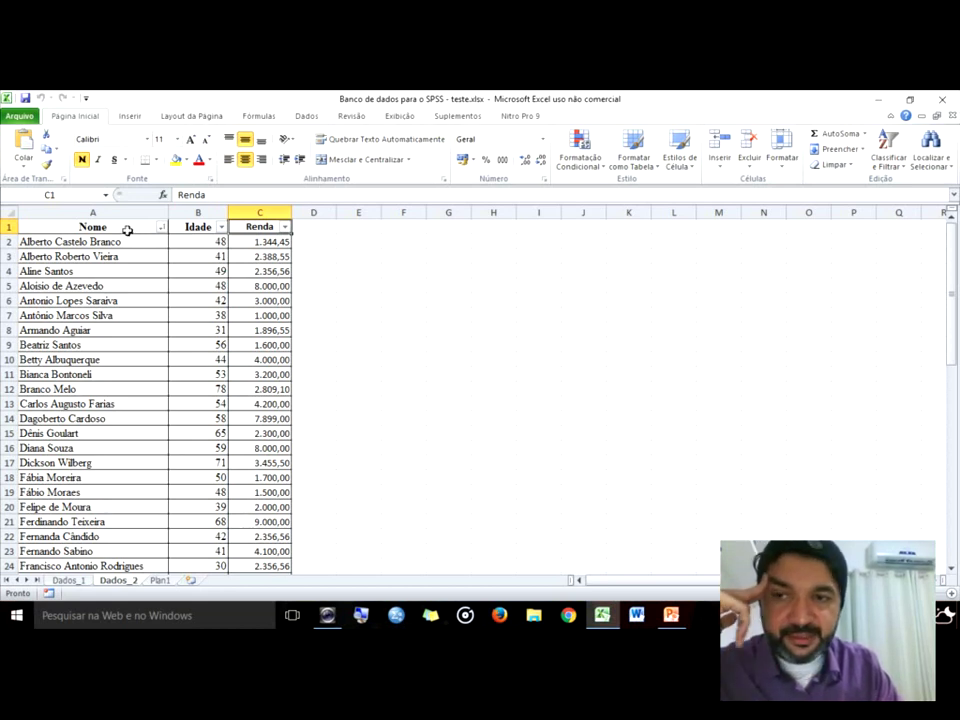
Insert a 2D clustered column chart from the Nome and Idade data in A1:B57
drag(127, 231, 214, 532)
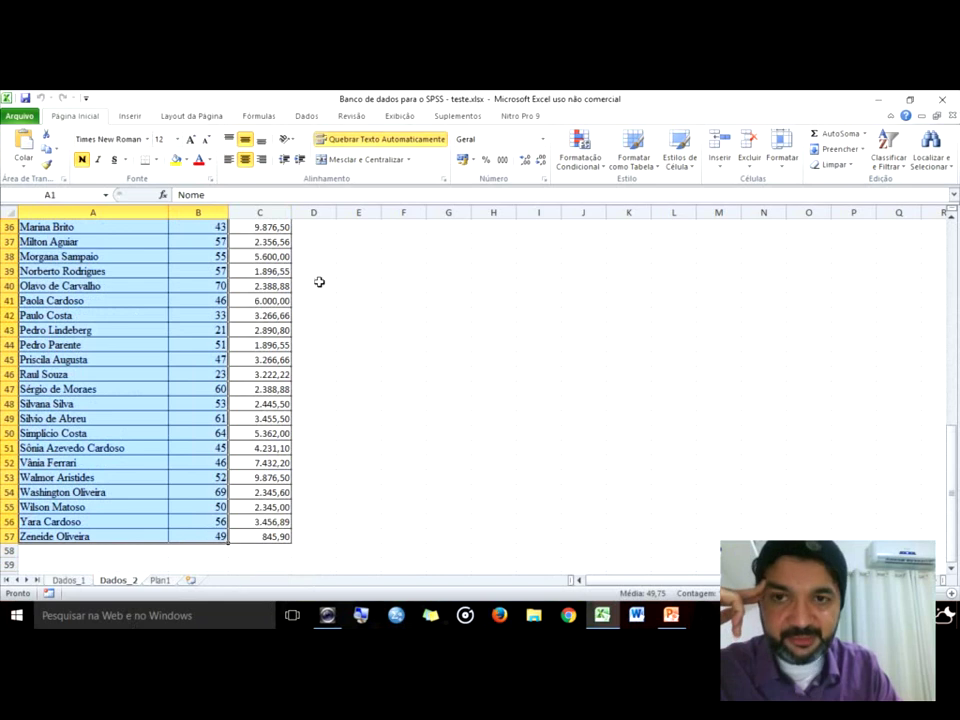
click(130, 116)
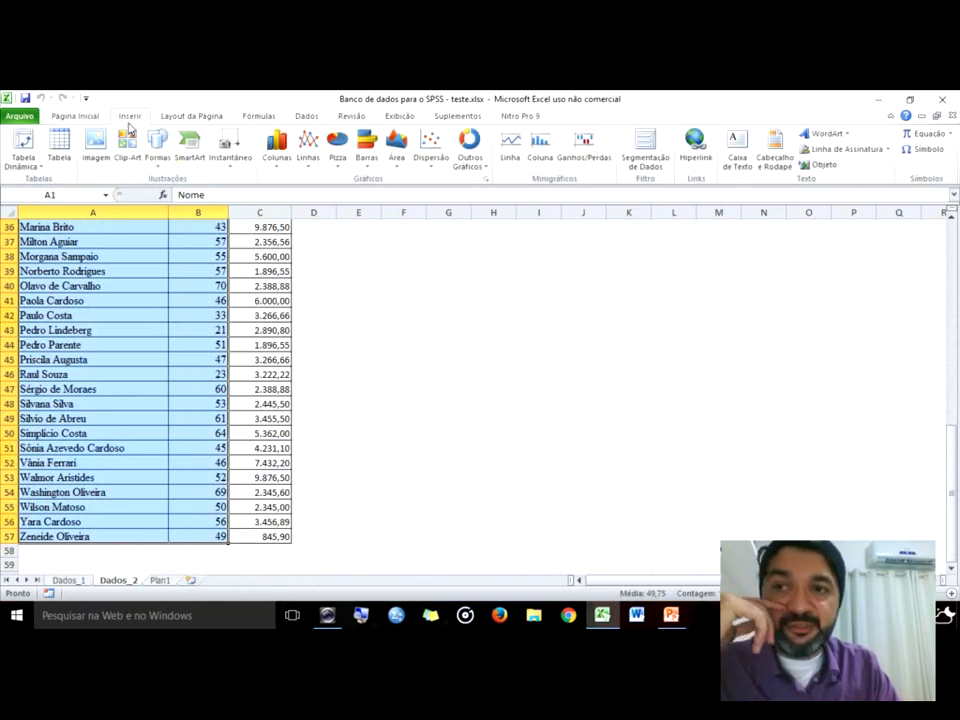
click(278, 158)
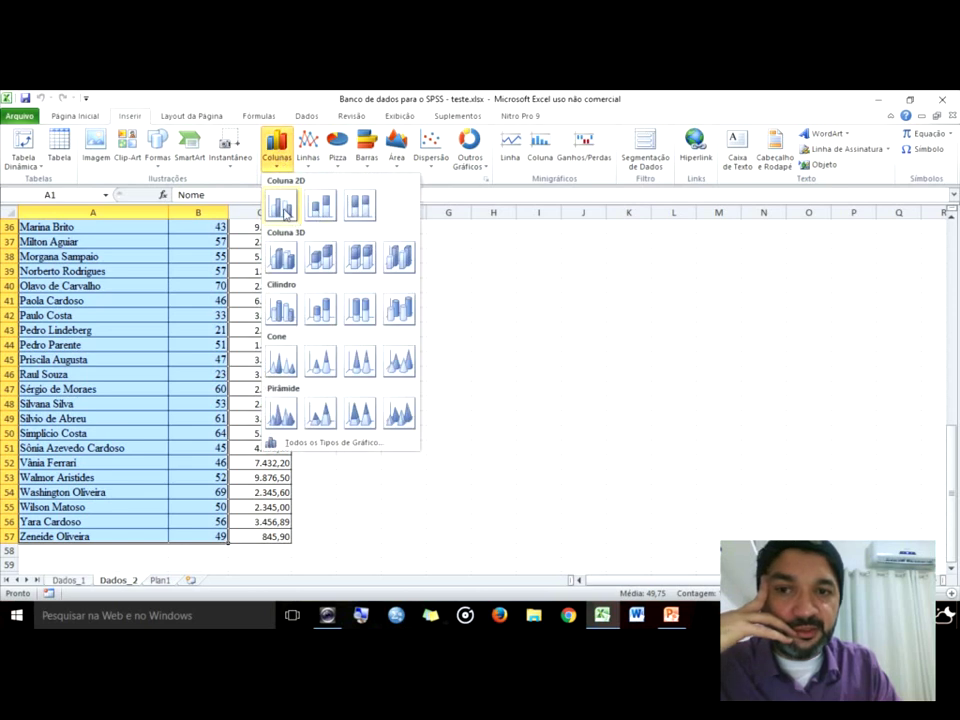
click(282, 207)
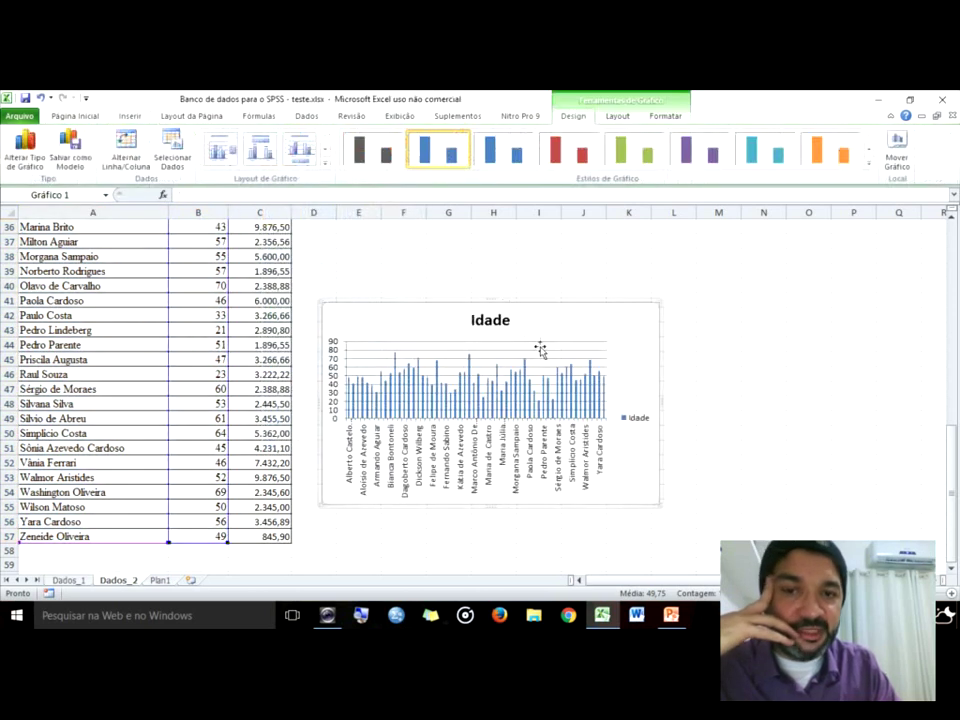
Move the Idade chart away from the data and enlarge it to inspect it, and delete the chart
drag(568, 319, 688, 289)
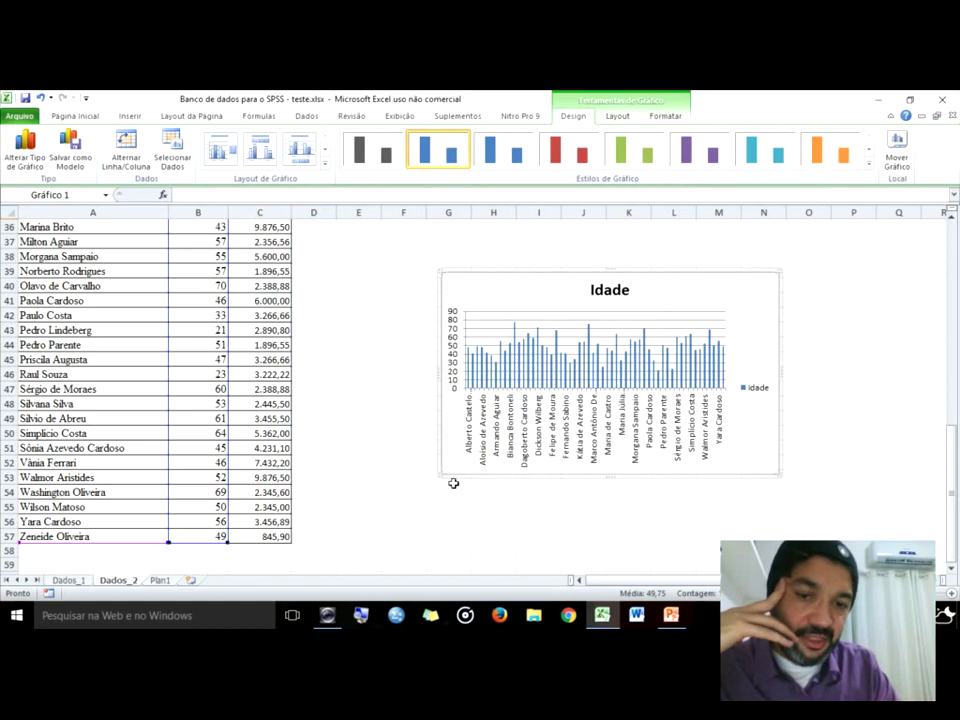
drag(438, 473, 372, 536)
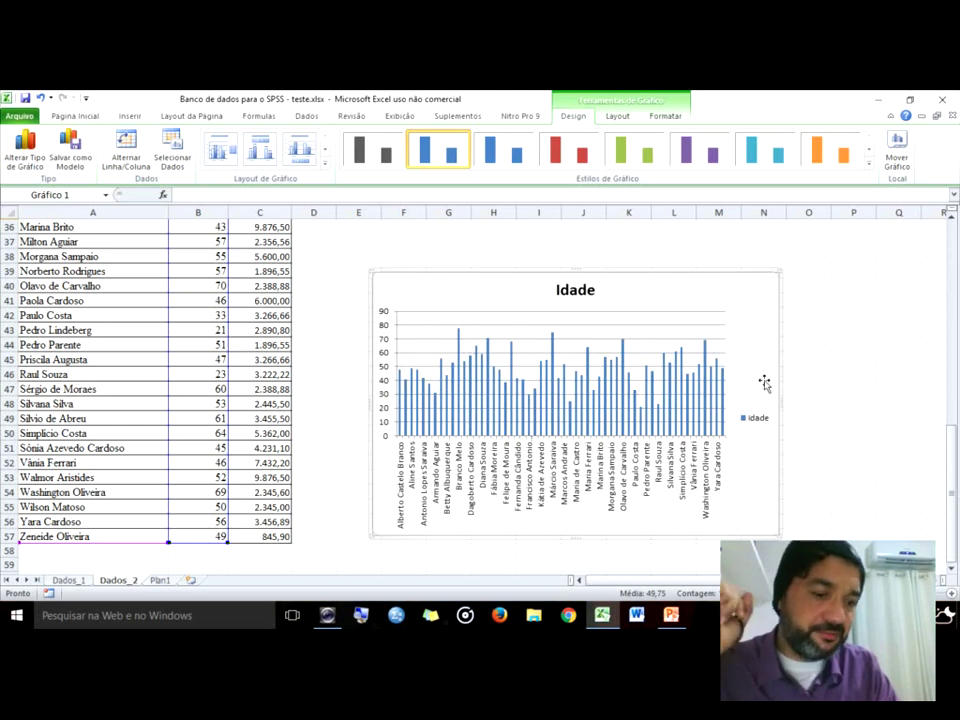
key(Delete)
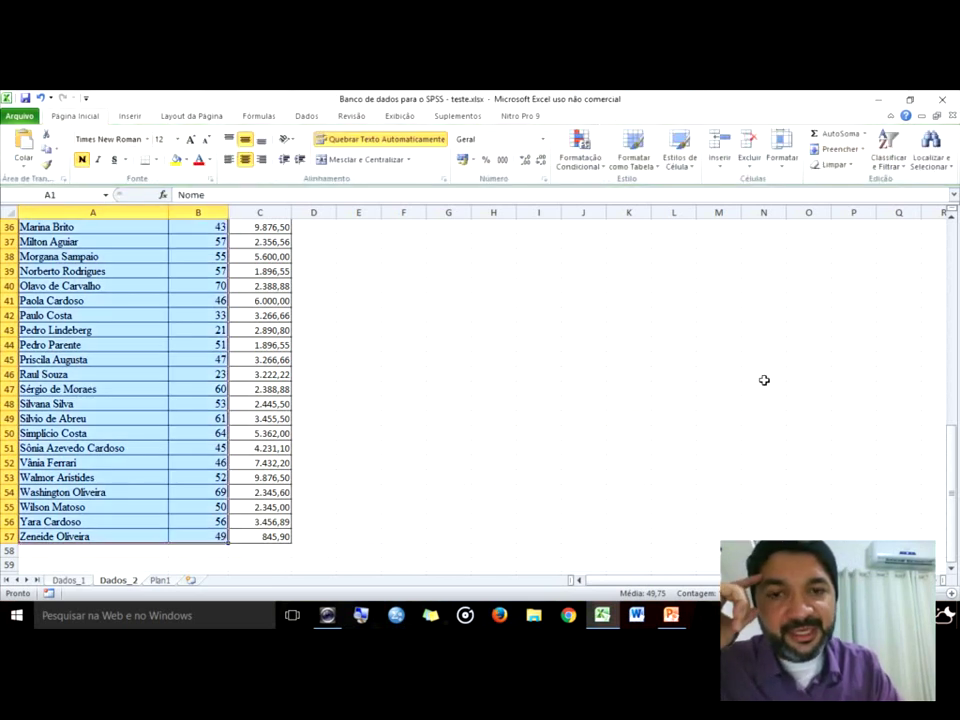
Enter the heading "Faixas etárias" in cell E1 and widen column E to fit it
scroll(717, 388, up, 10)
scroll(717, 388, up, 2)
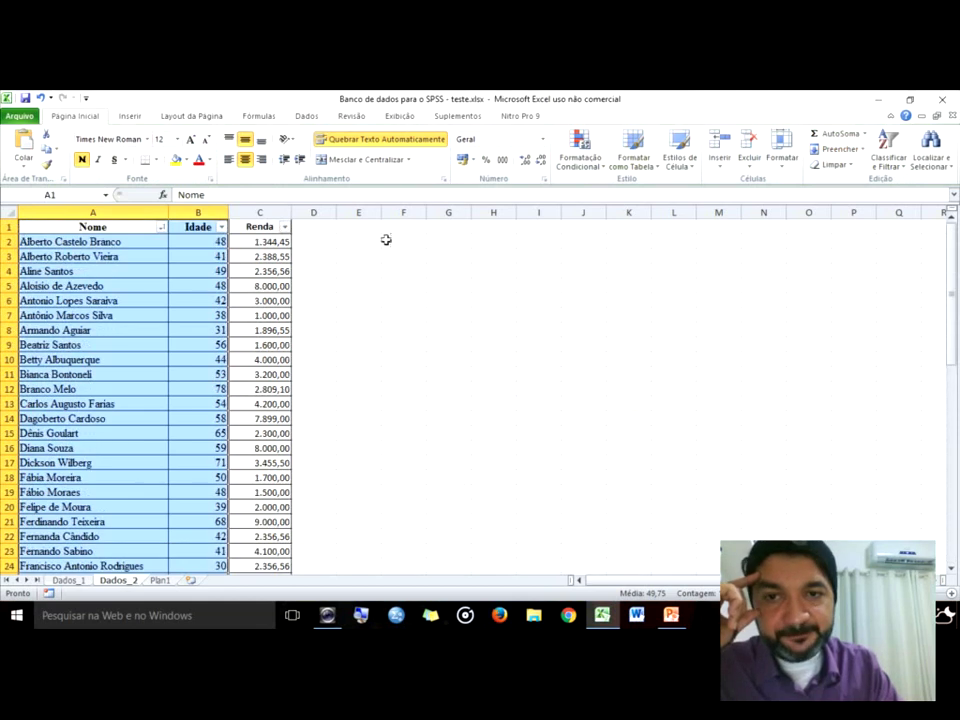
click(360, 227)
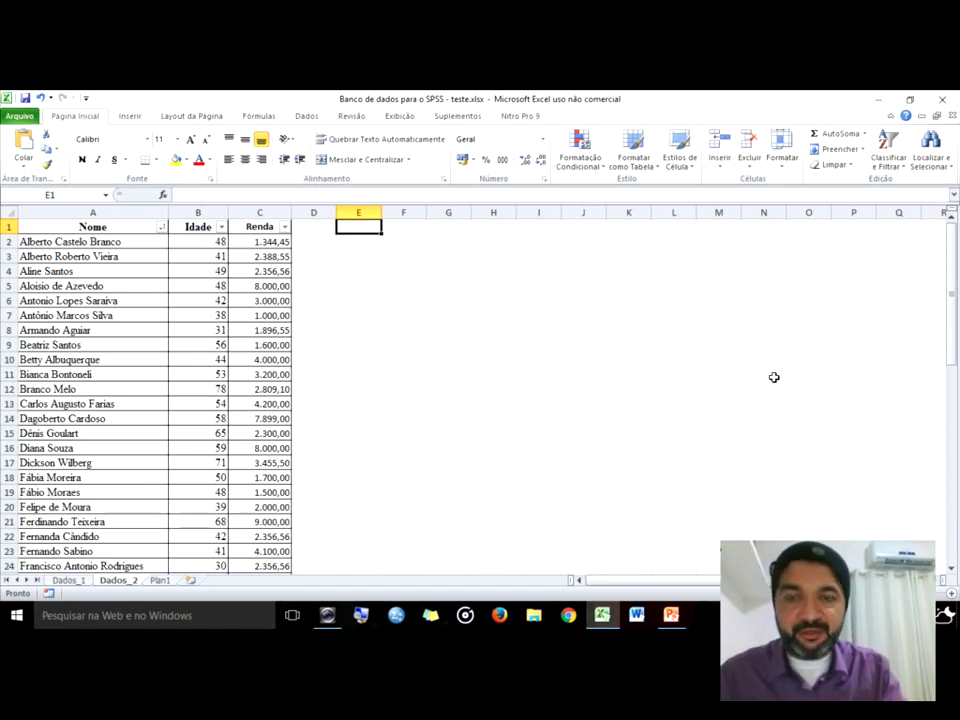
text(Faixas etárias)
key(Return)
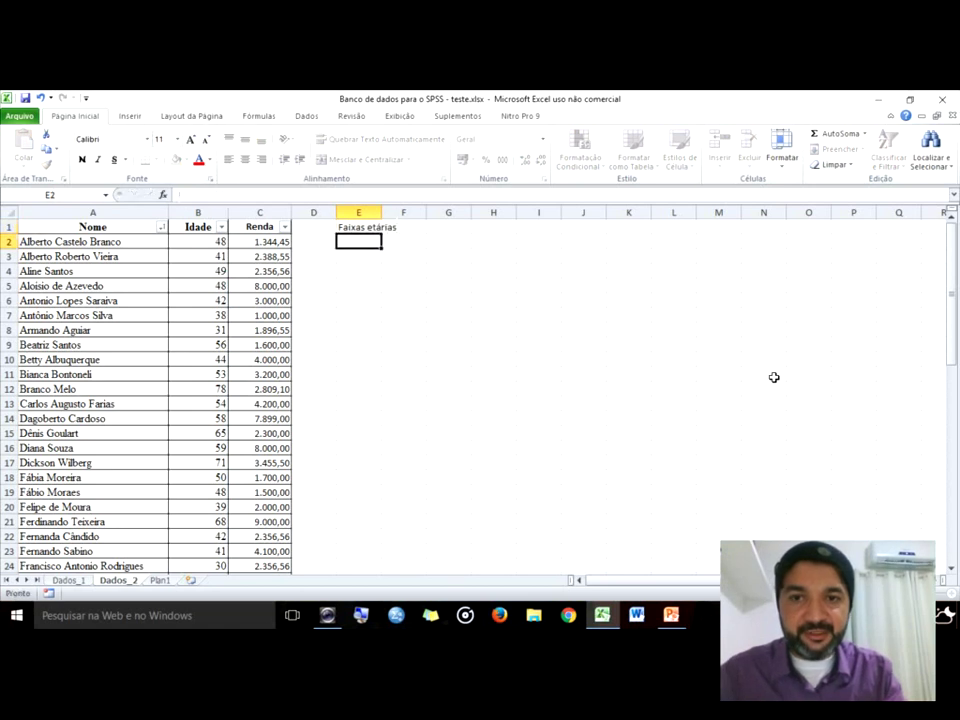
drag(381, 212, 427, 212)
click(396, 227)
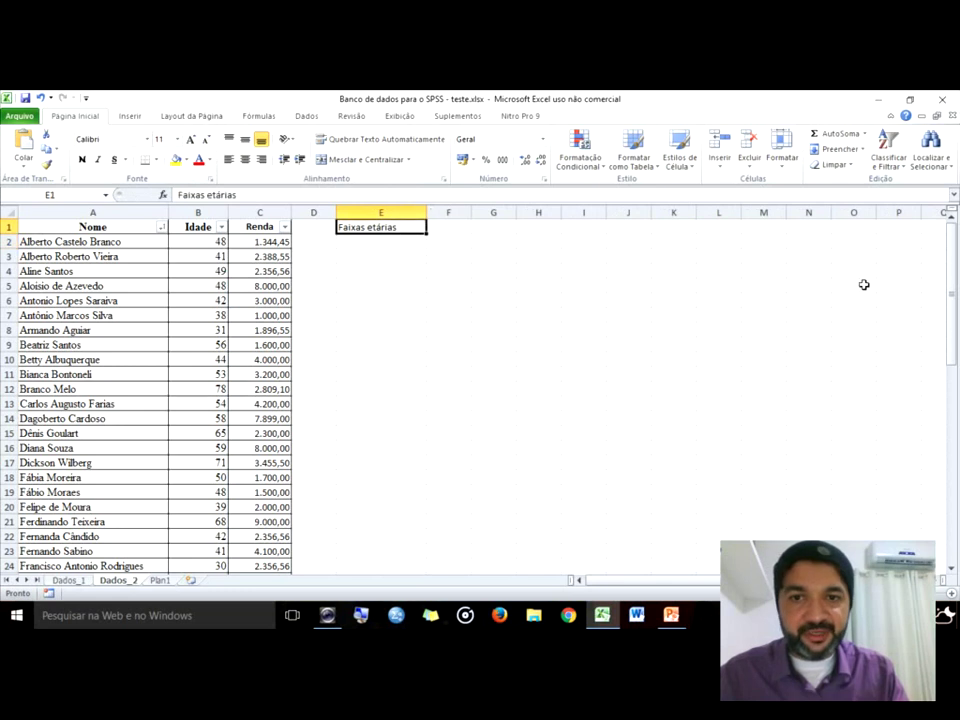
Enter the heading "fi" in cell F1, italicise the letter f, and centre the heading
key(Right)
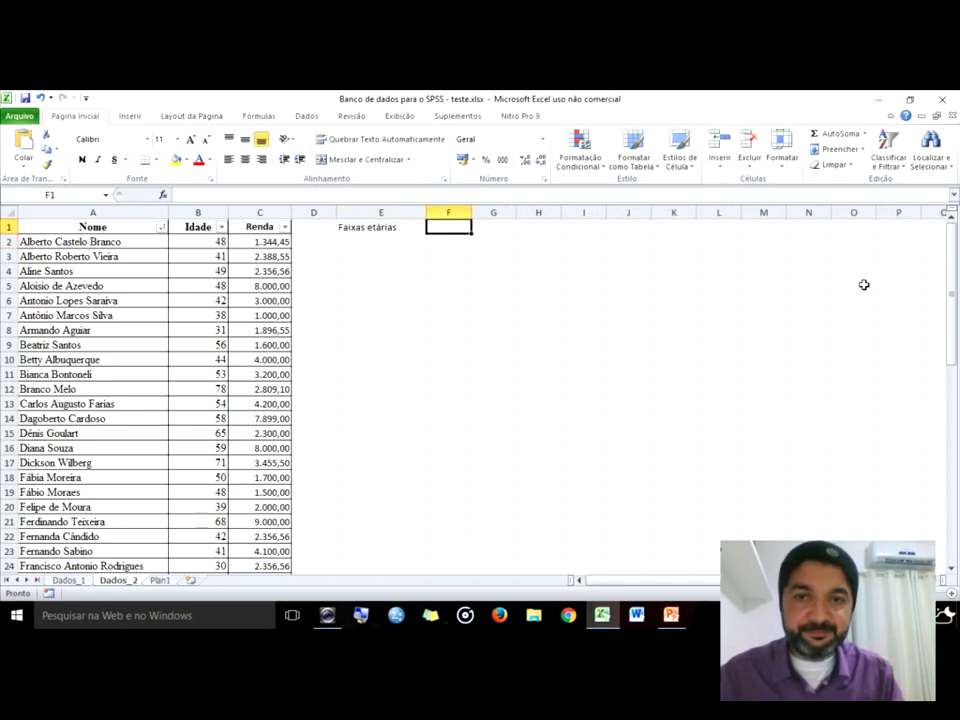
text(f)
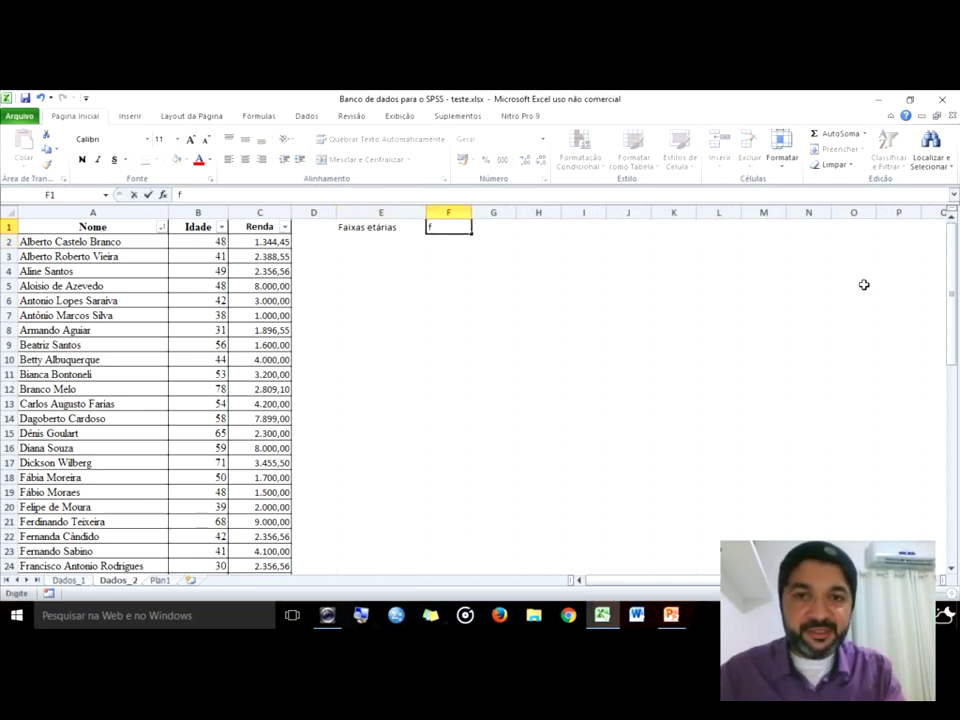
text(requ)
key(BackSpace)
key(BackSpace)
key(BackSpace)
key(BackSpace)
key(BackSpace)
key(Return)
key(Up)
key(F2)
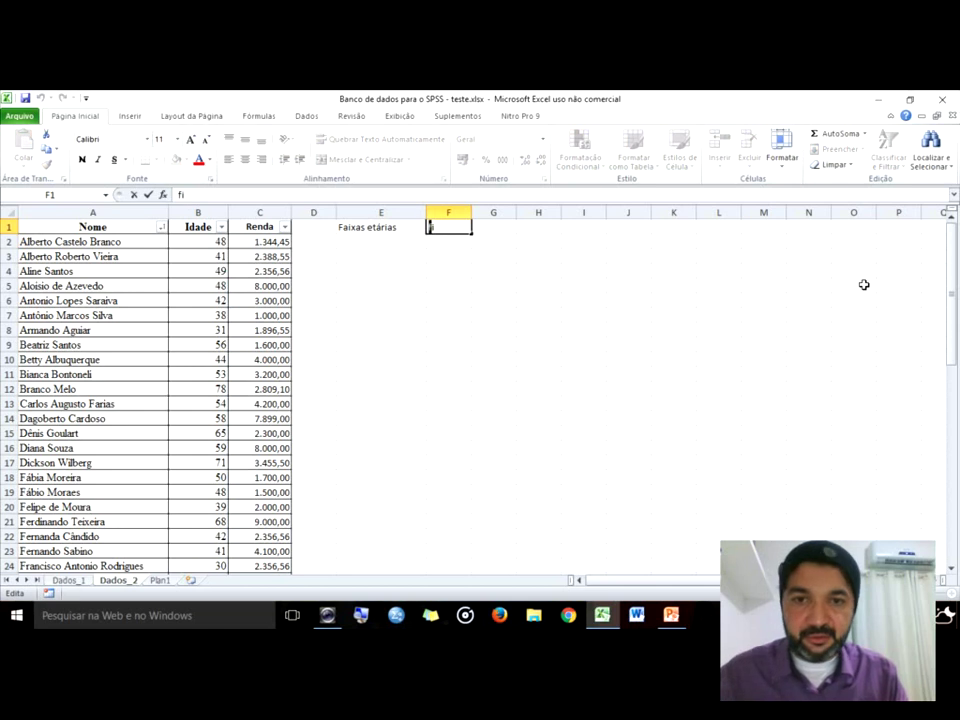
key(ctrl+i)
key(Return)
key(Up)
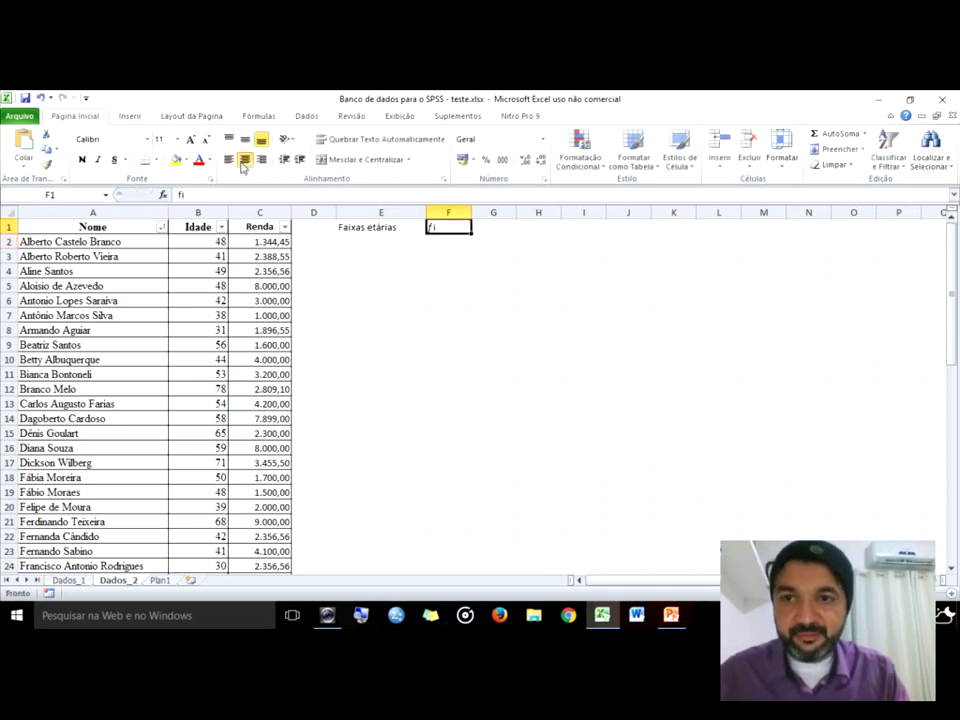
Make the "Faixas etárias" and "fi" headings in E1 and F1 bold
click(344, 228)
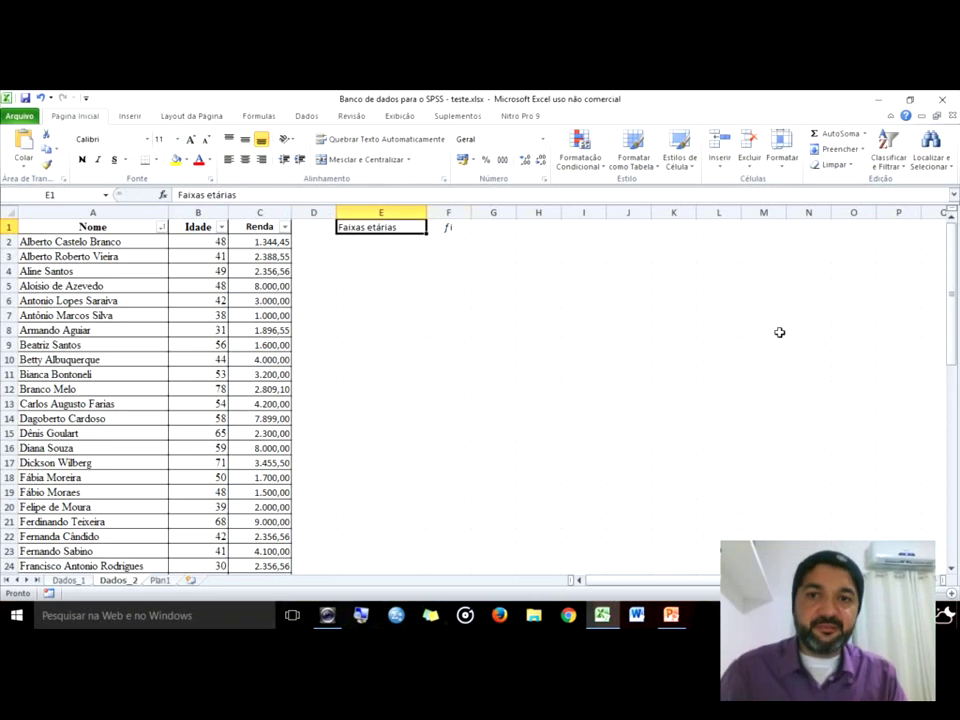
key(ctrl+n)
key(Right)
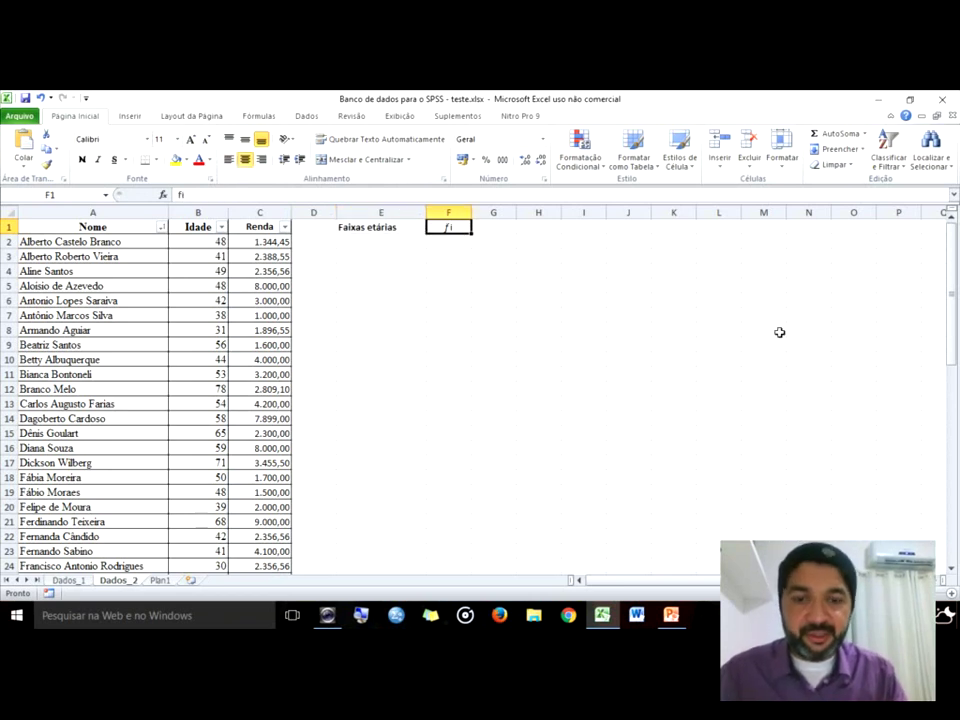
key(Return)
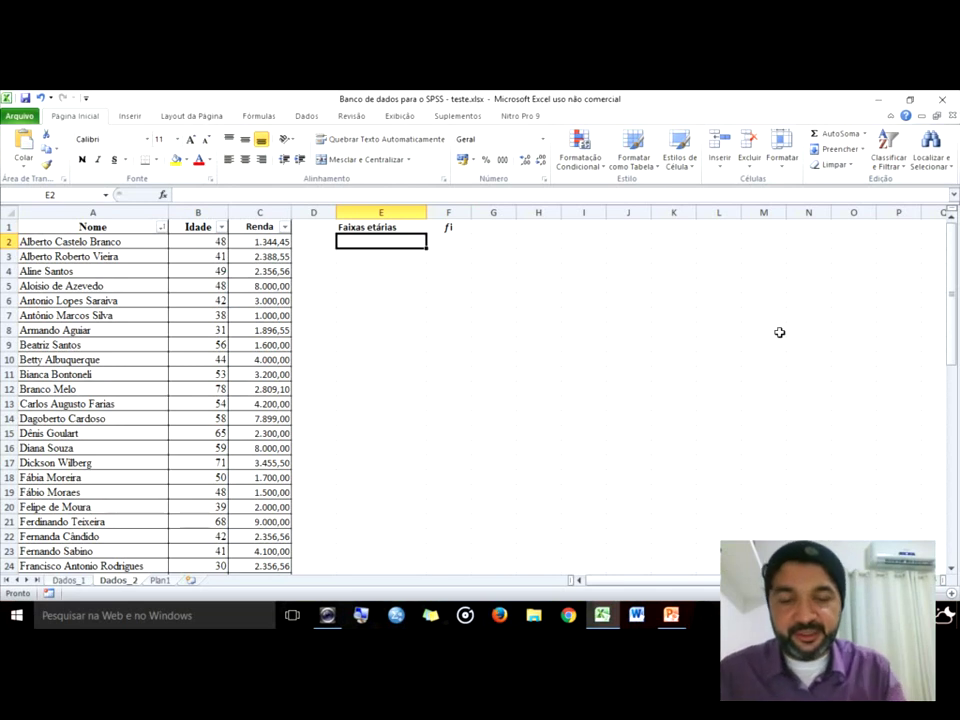
Enter the first two age ranges, "até 20 anos" in E2 and "de 21 até 30 anos" in E3
text(até 20)
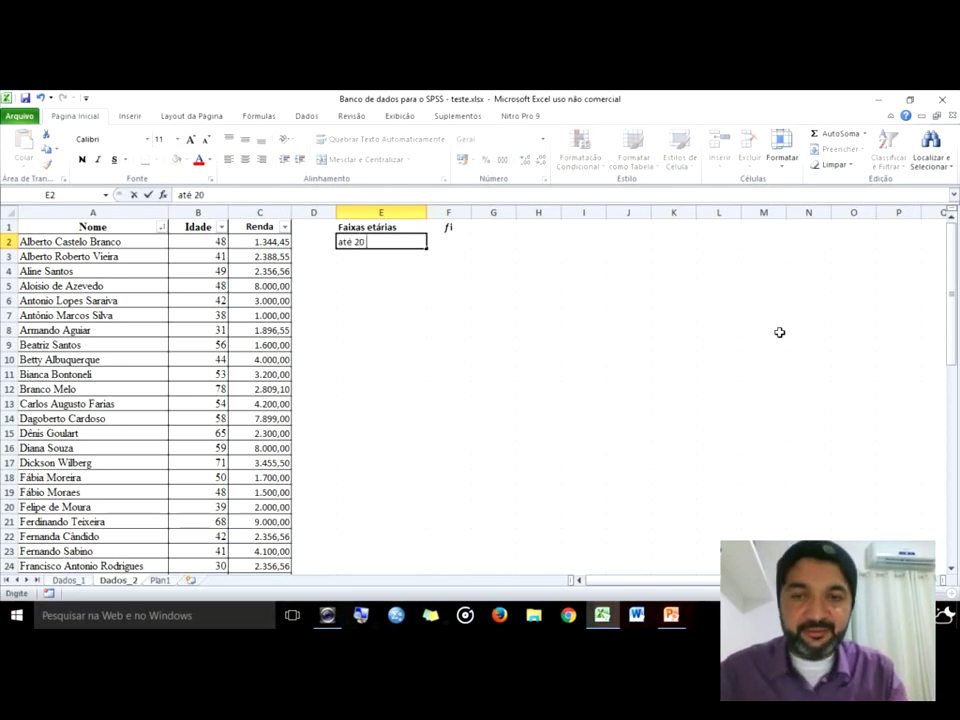
text( anos)
key(Return)
text(d)
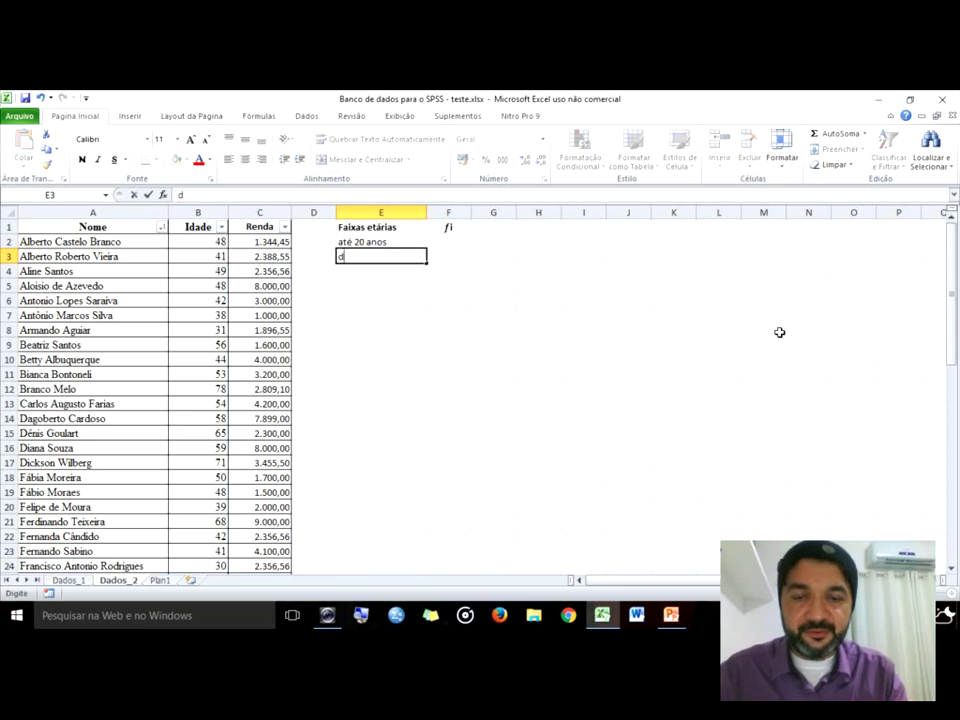
text(e 21 até 30 anos)
key(Return)
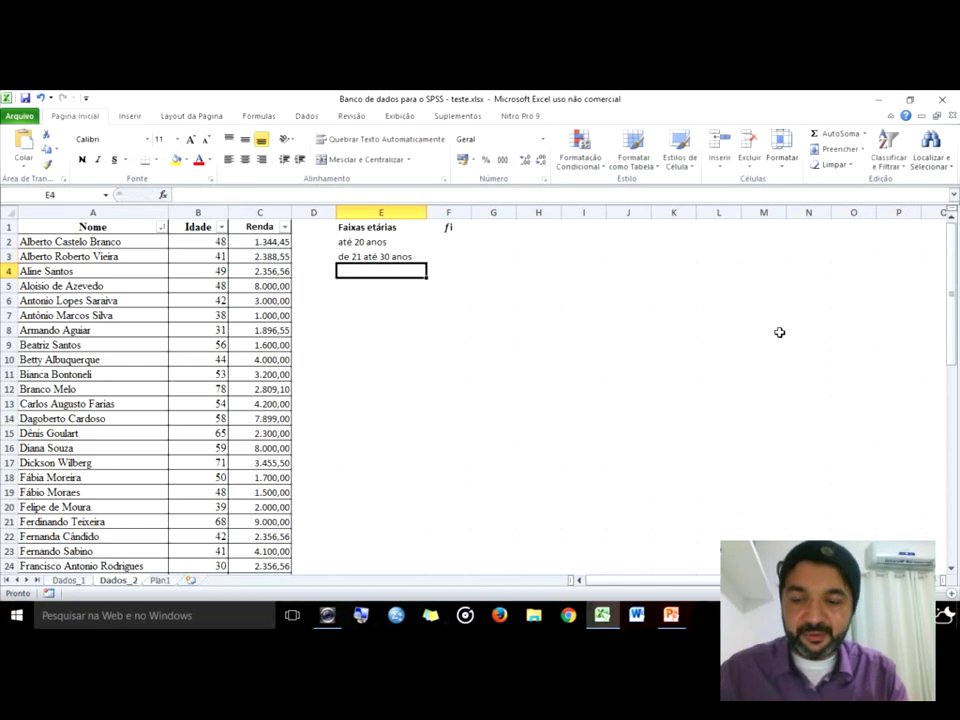
Enter the age ranges "de 31 a 40 anos" in E4 and "de 41 a 50 anos" in E5
text(de 31)
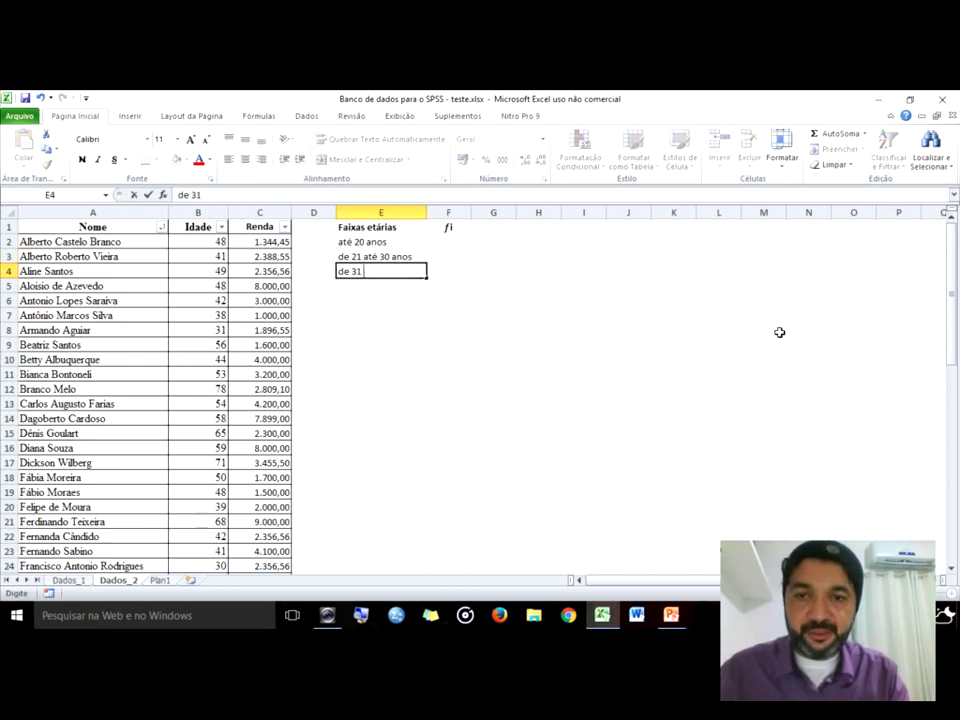
text( a 4)
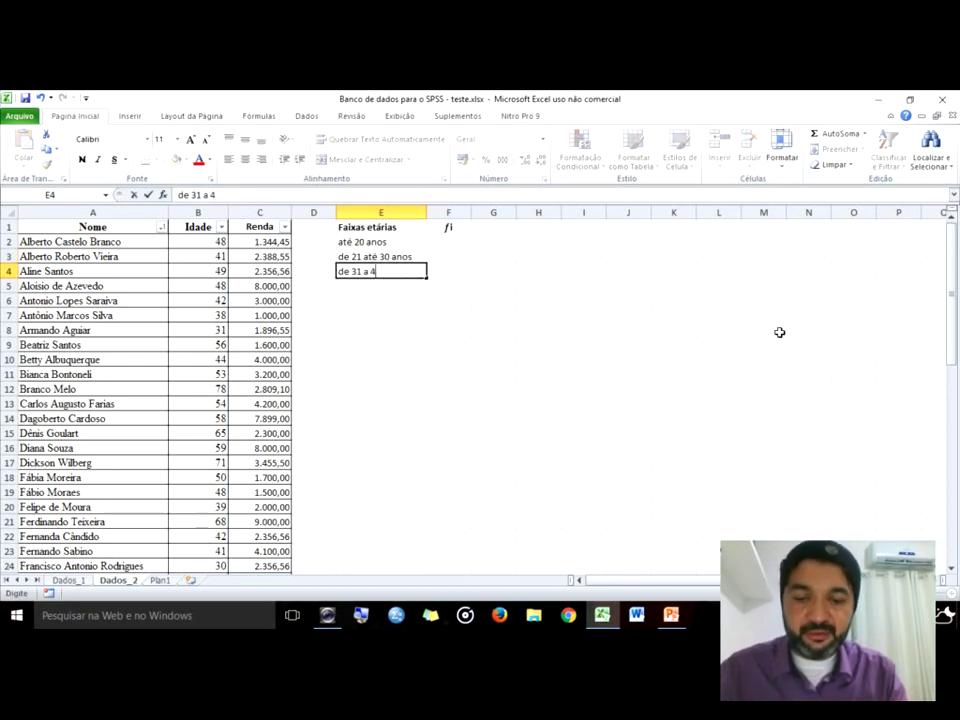
text(0 anos)
key(Return)
text(de )
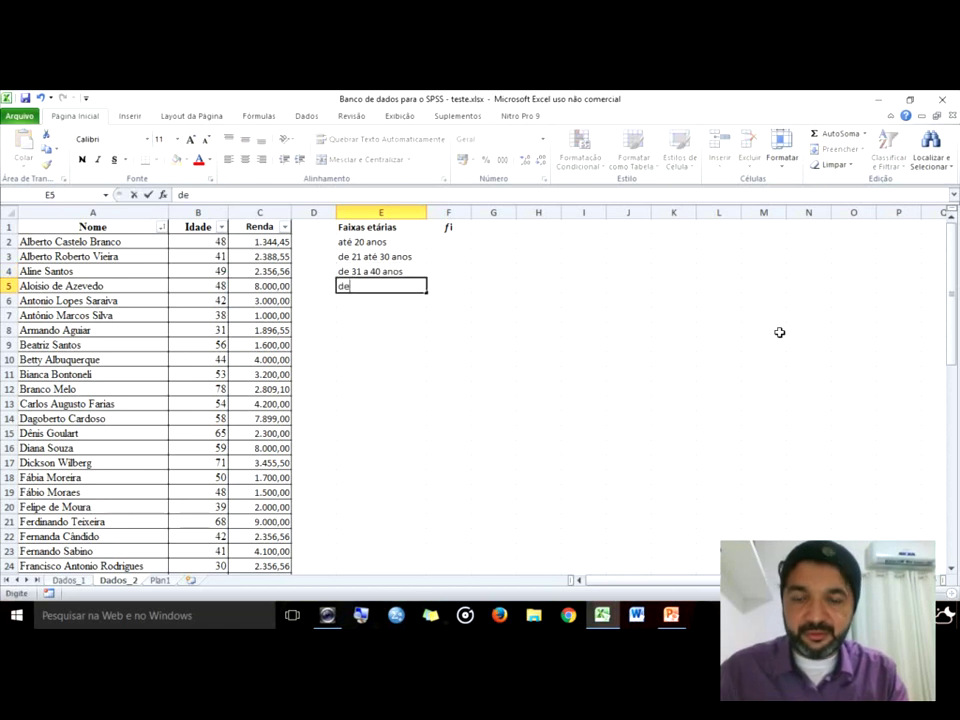
text(41)
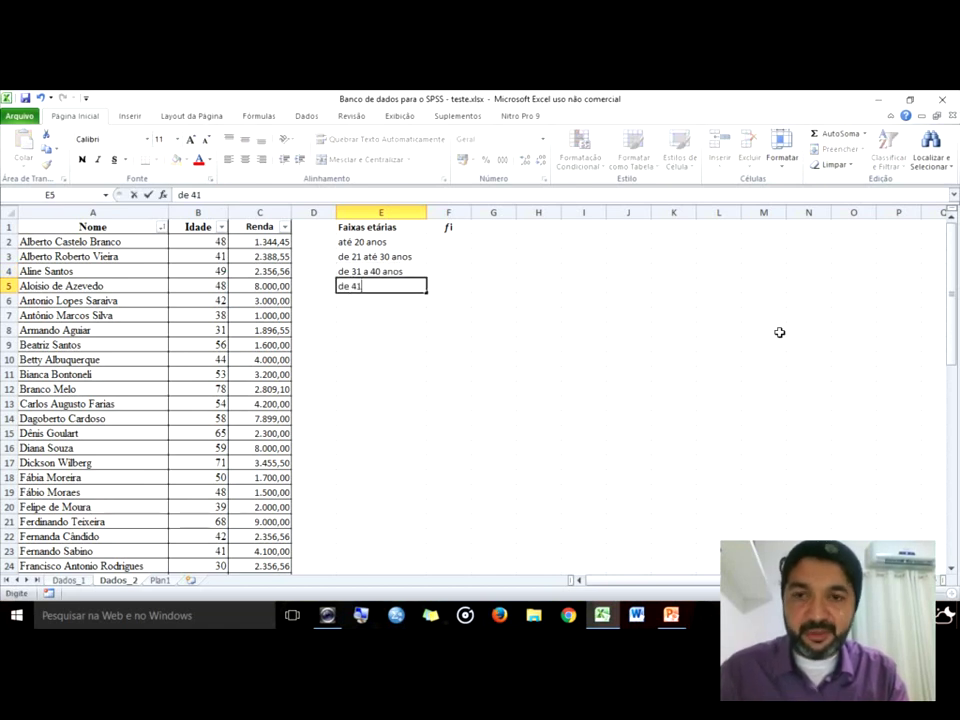
text( a 50 anos)
key(Return)
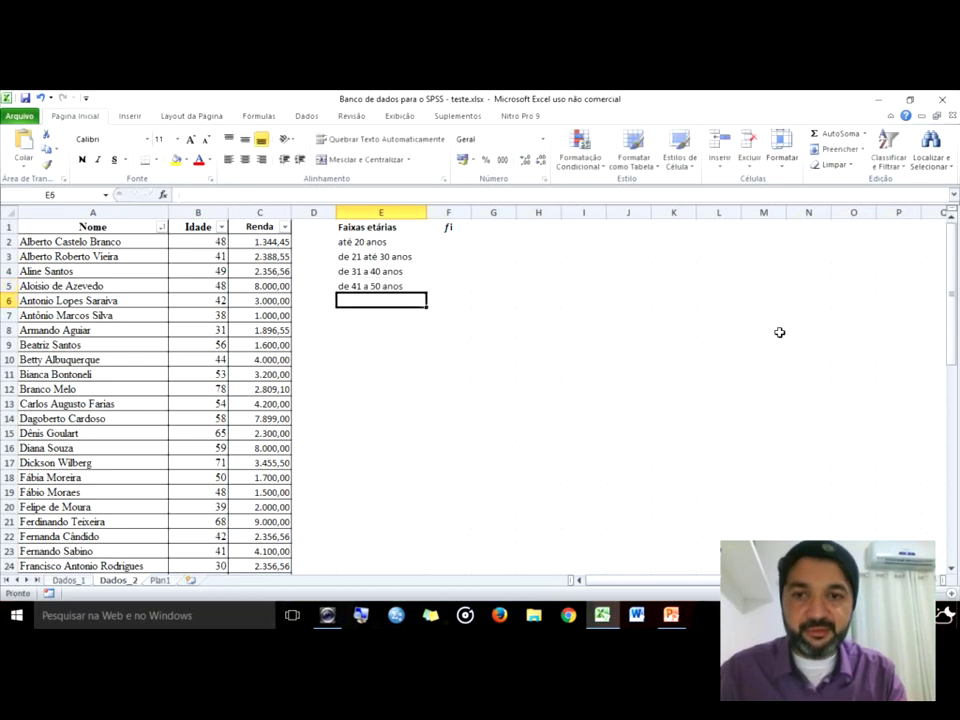
Go over the age ranges already entered and add the last one, "de 51 em diante", in E6
key(Up)
key(Up)
key(Up)
key(Up)
key(Down)
key(Down)
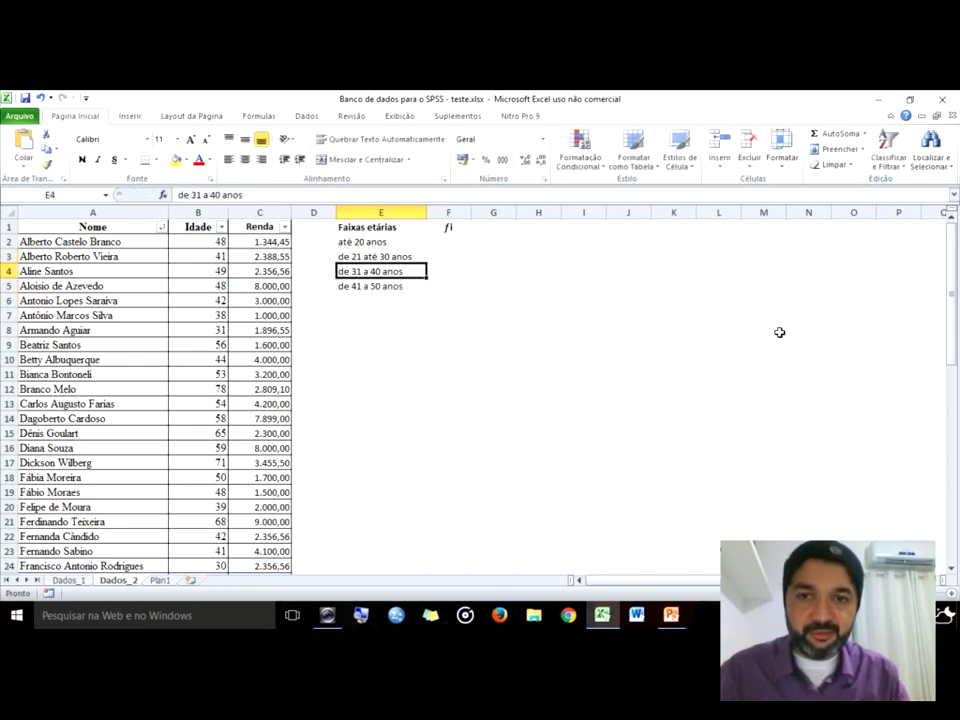
key(Down)
key(Down)
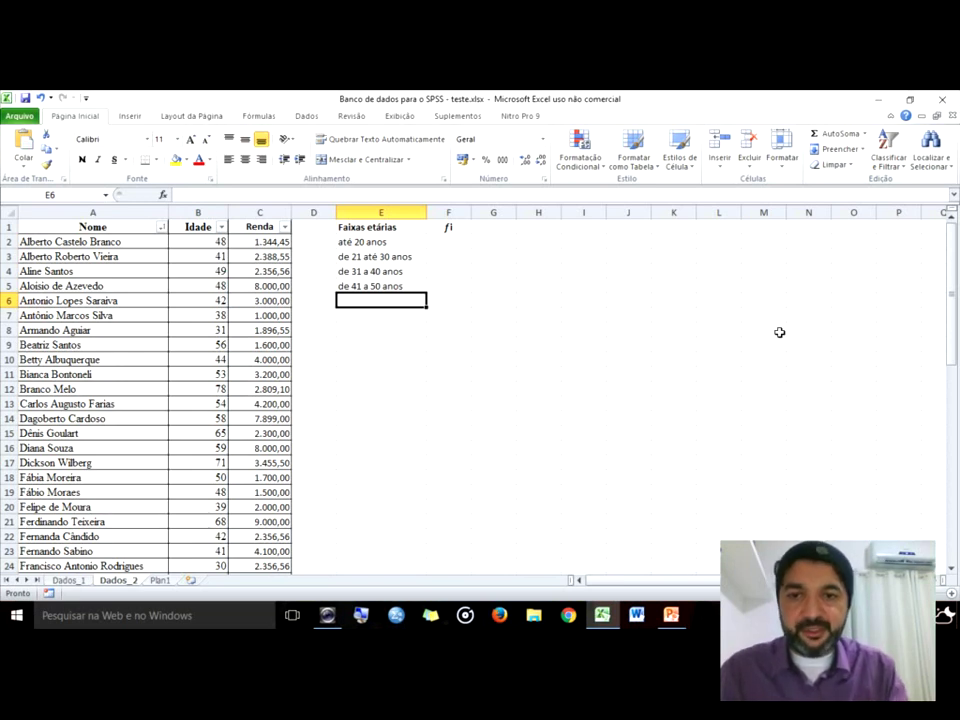
text(de 51 em diante)
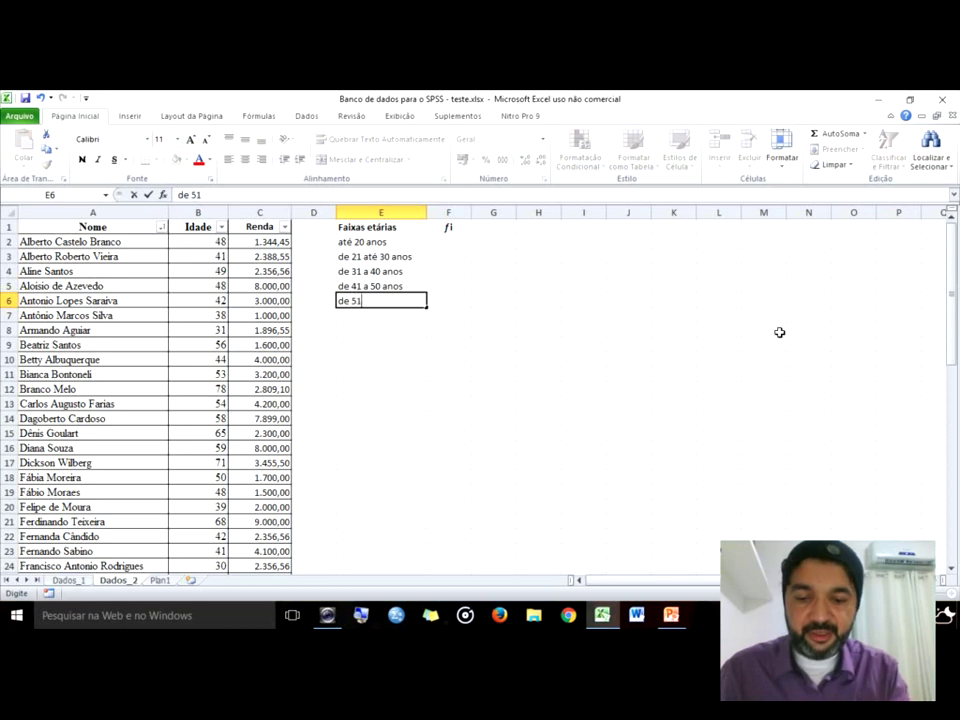
key(Return)
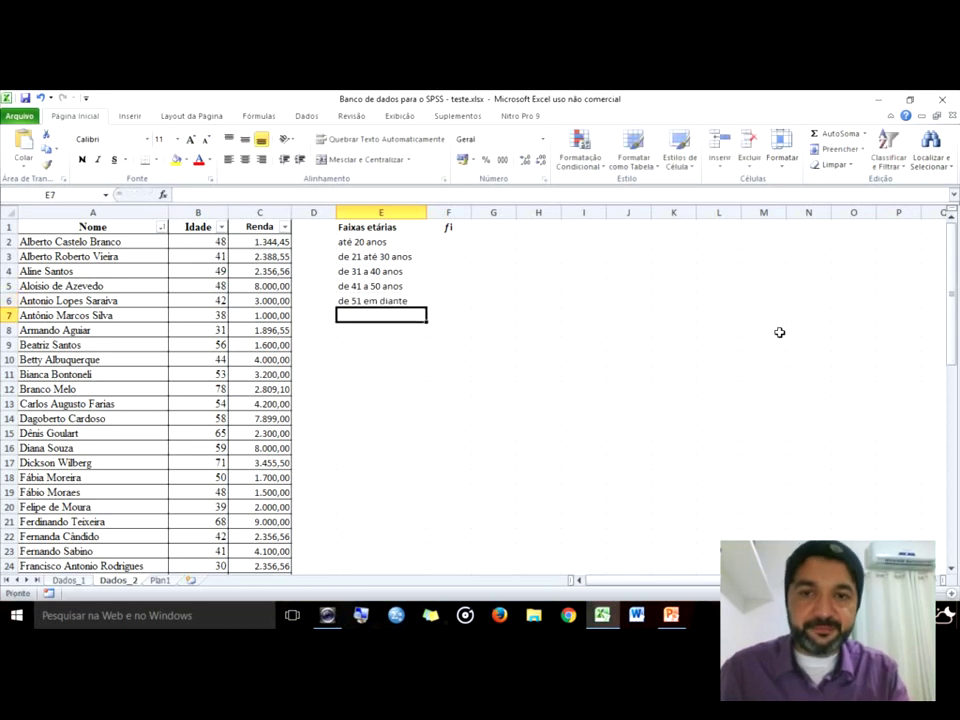
Widen column F slightly to make room for the frequencies
key(Up)
key(Right)
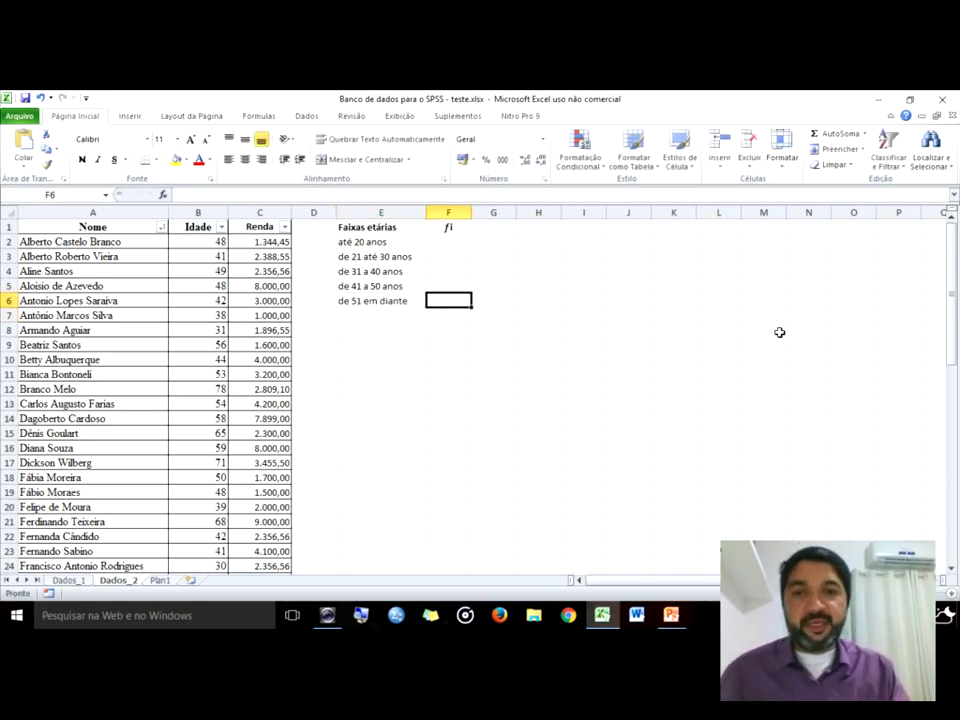
drag(471, 212, 490, 213)
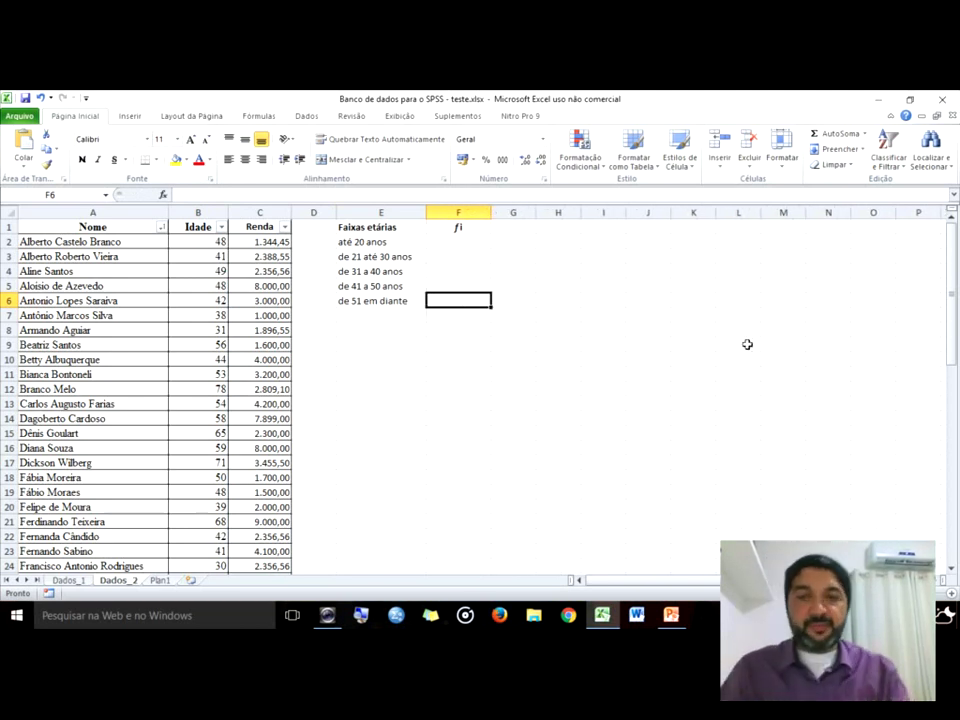
Begin a CONT.SE formula in F2 that uses the Idade values as the absolute range $B$2:$B$57
text(=)
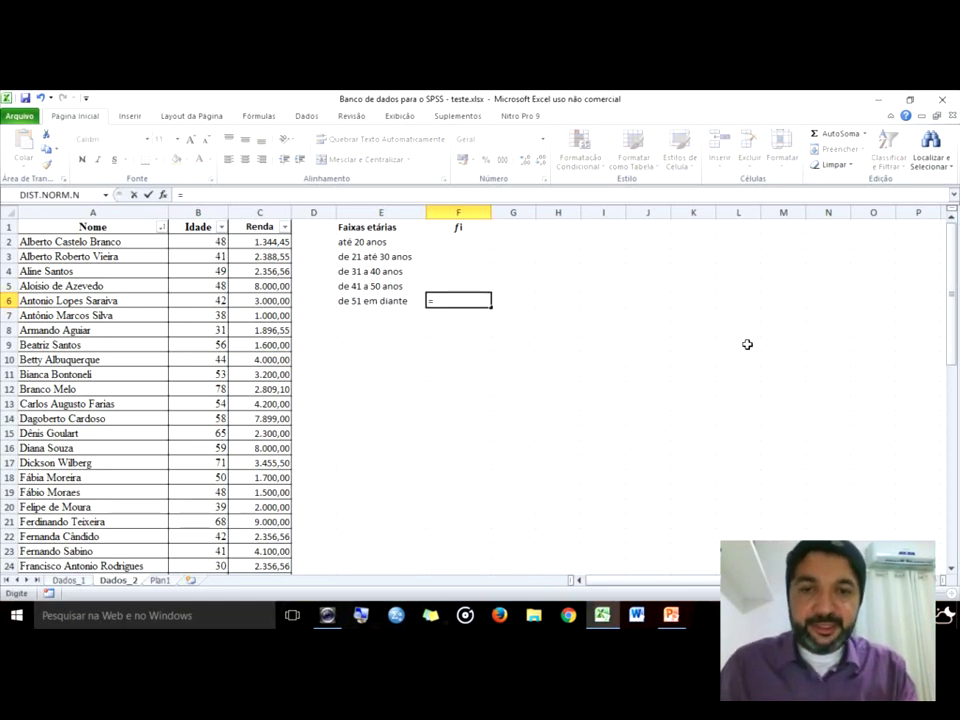
key(Escape)
key(Up)
key(Up)
key(Up)
key(Up)
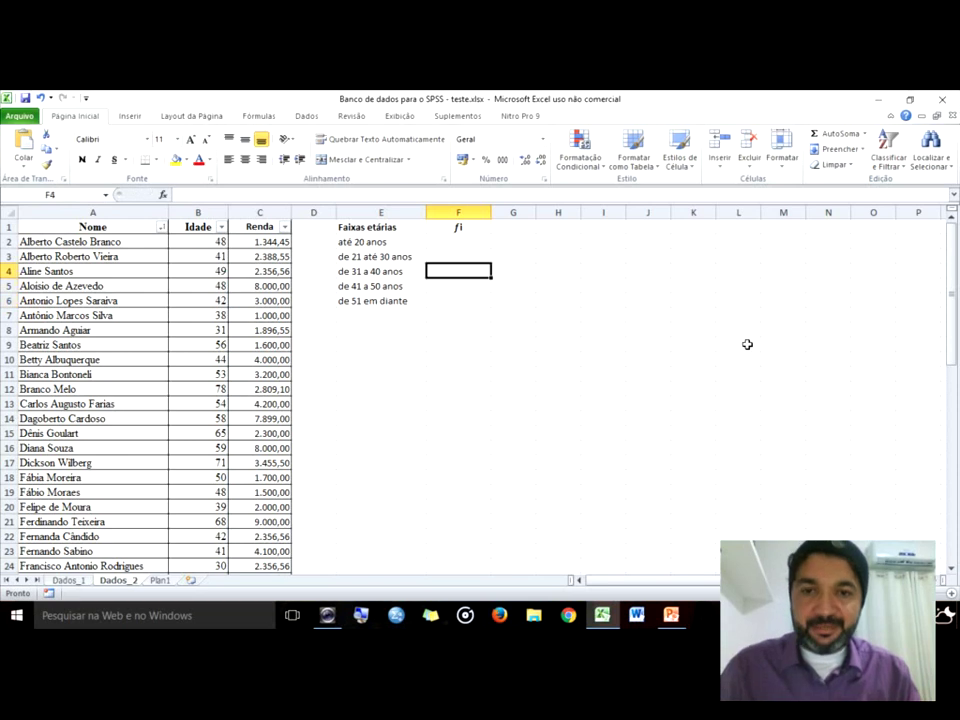
text(=cont)
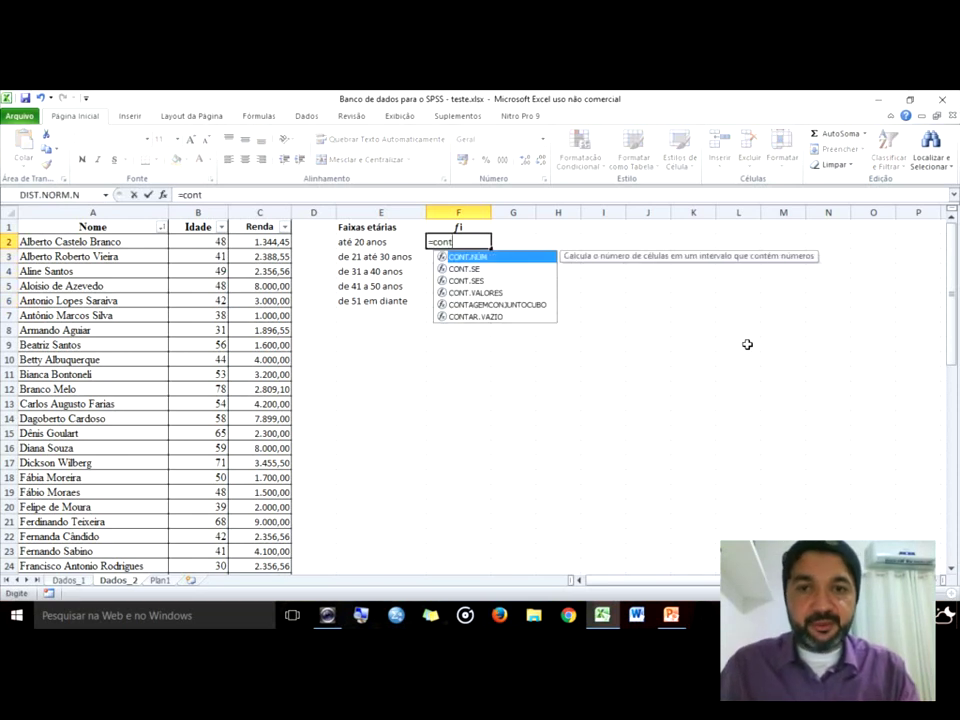
text(.se()
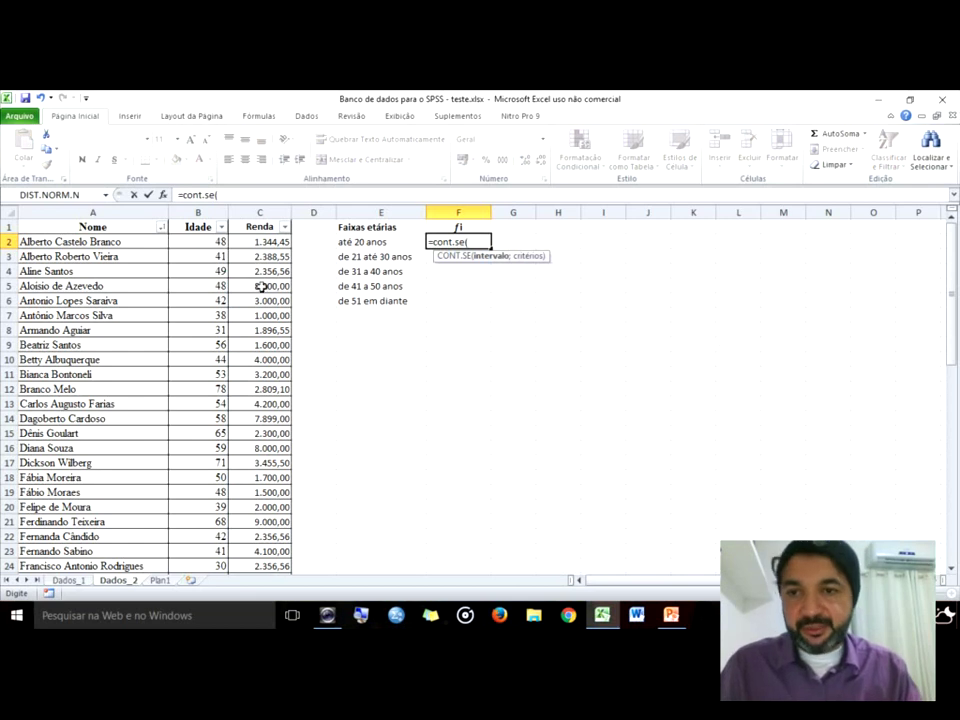
drag(190, 243, 216, 553)
scroll(499, 328, up, 11)
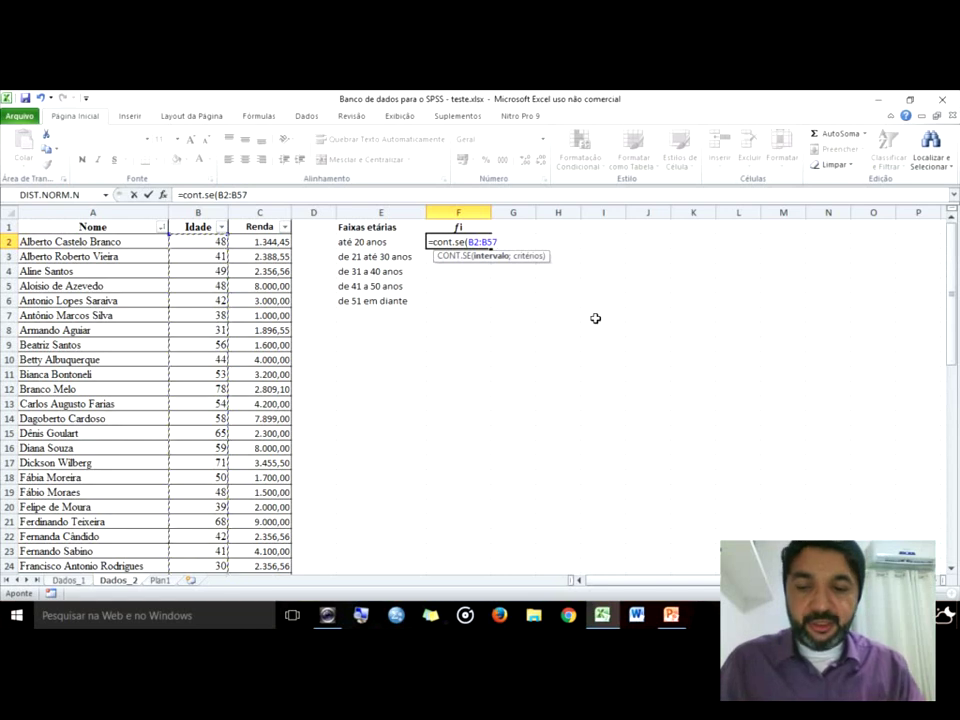
key(F4)
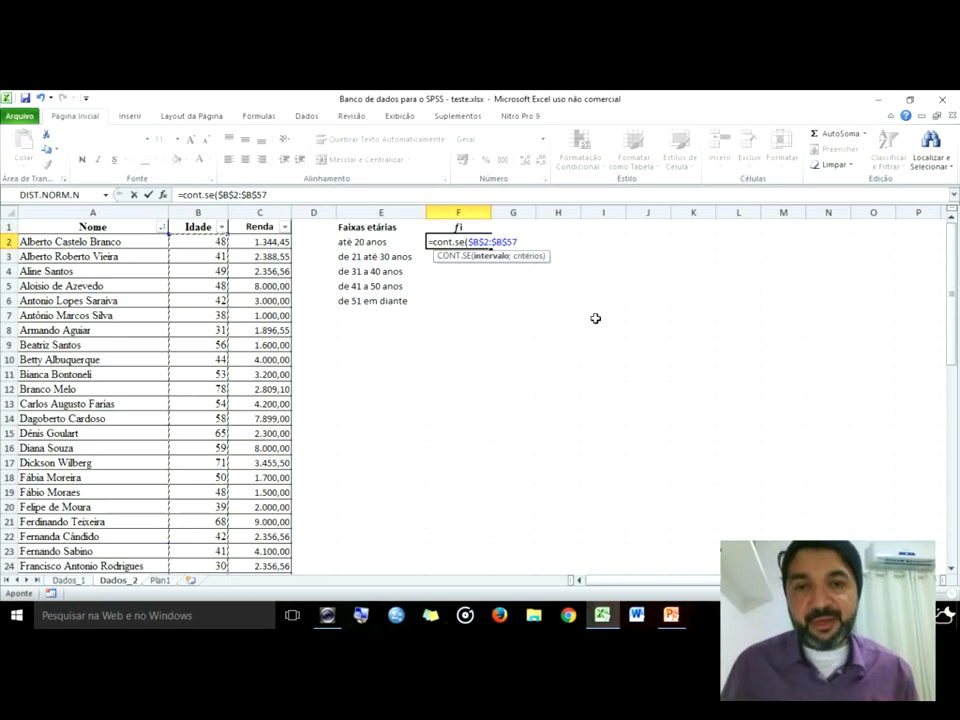
Complete the CONT.SE formula in F2 with the criterion "<=20"
text(;)
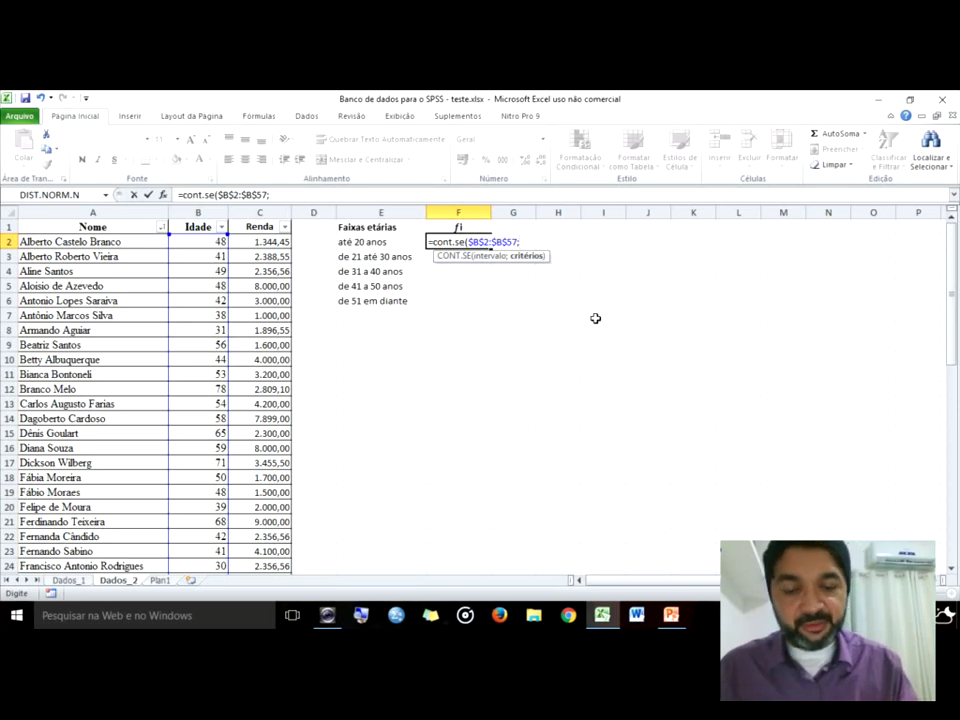
text("<)
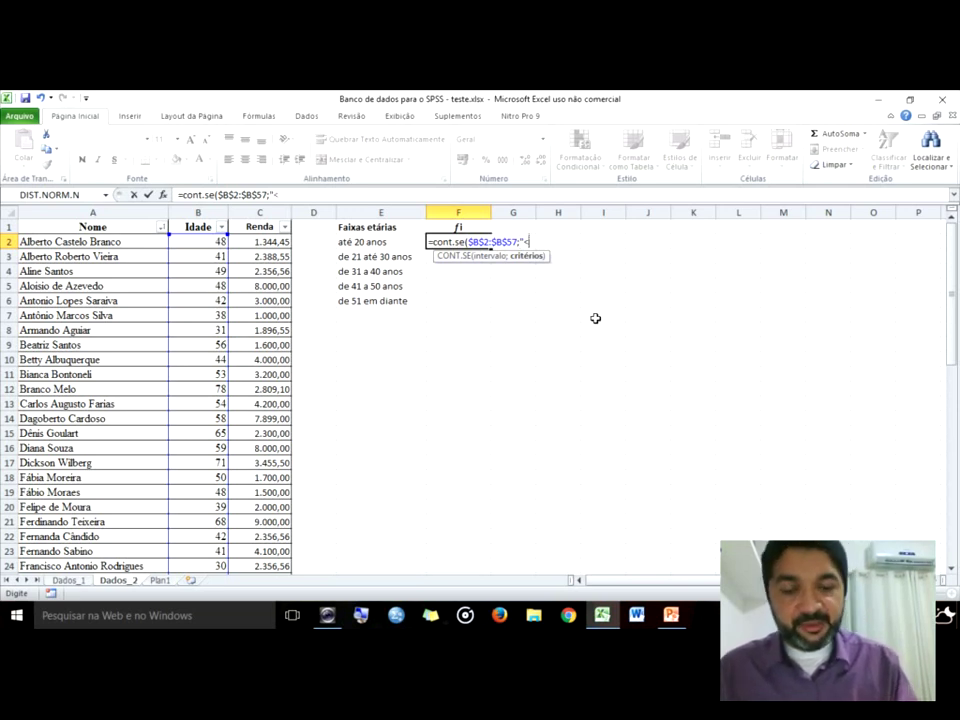
text(20)
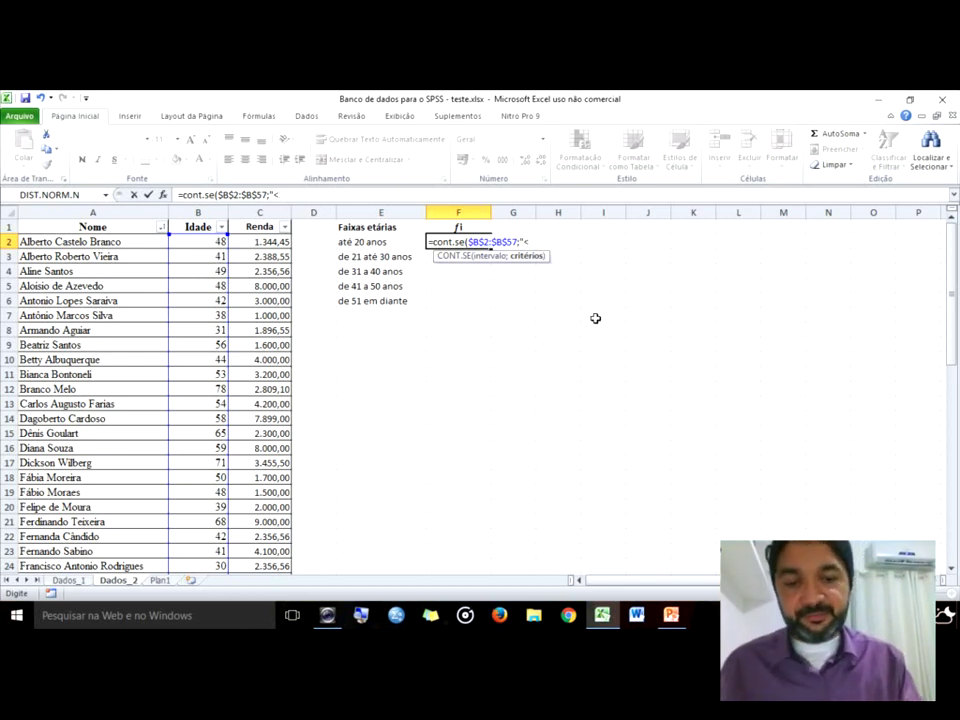
text(=2-)
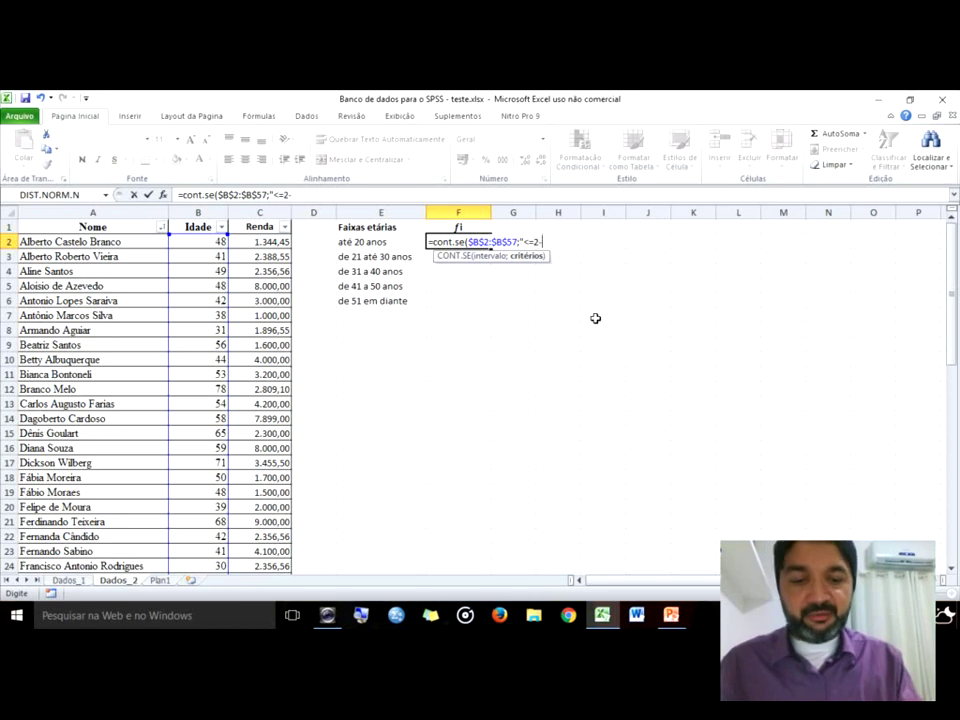
key(BackSpace)
text(0"))
key(Return)
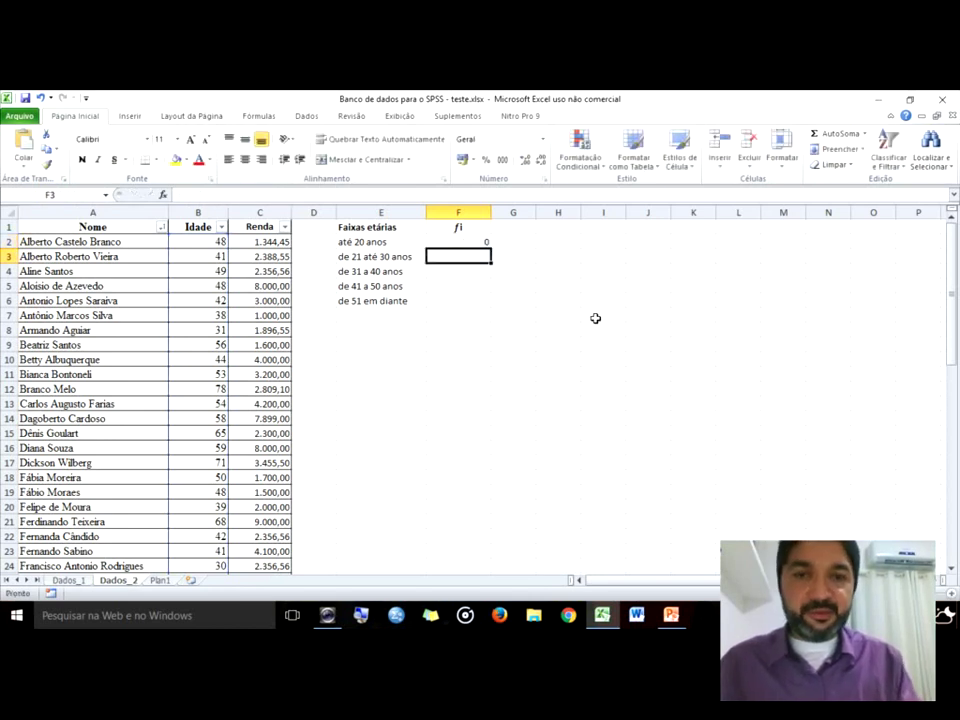
Change the criterion of the CONT.SE formula in F2 to "<20"
key(Up)
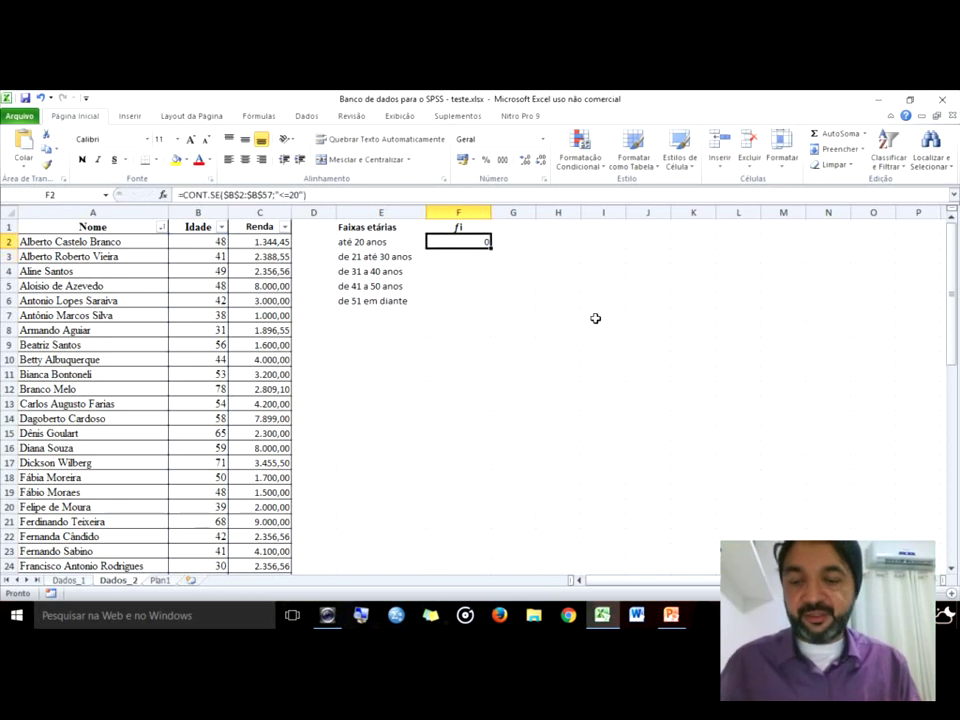
key(F2)
key(Left)
key(Left)
key(Left)
key(Left)
key(BackSpace)
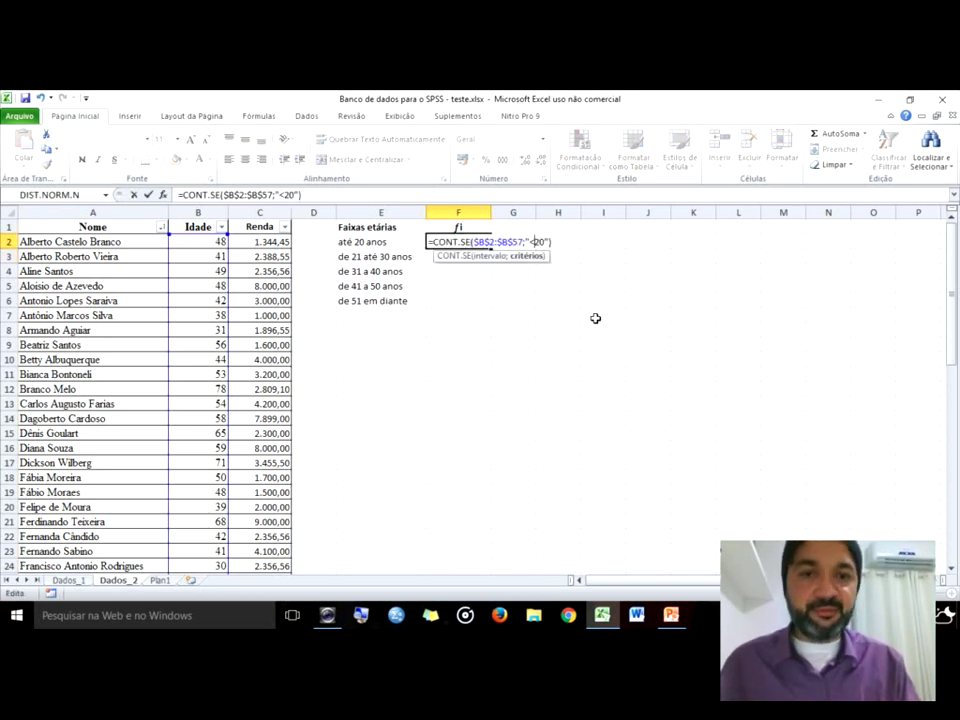
key(Return)
Add a space inside the F2 criterion so that it reads "< 20"
key(Up)
key(F2)
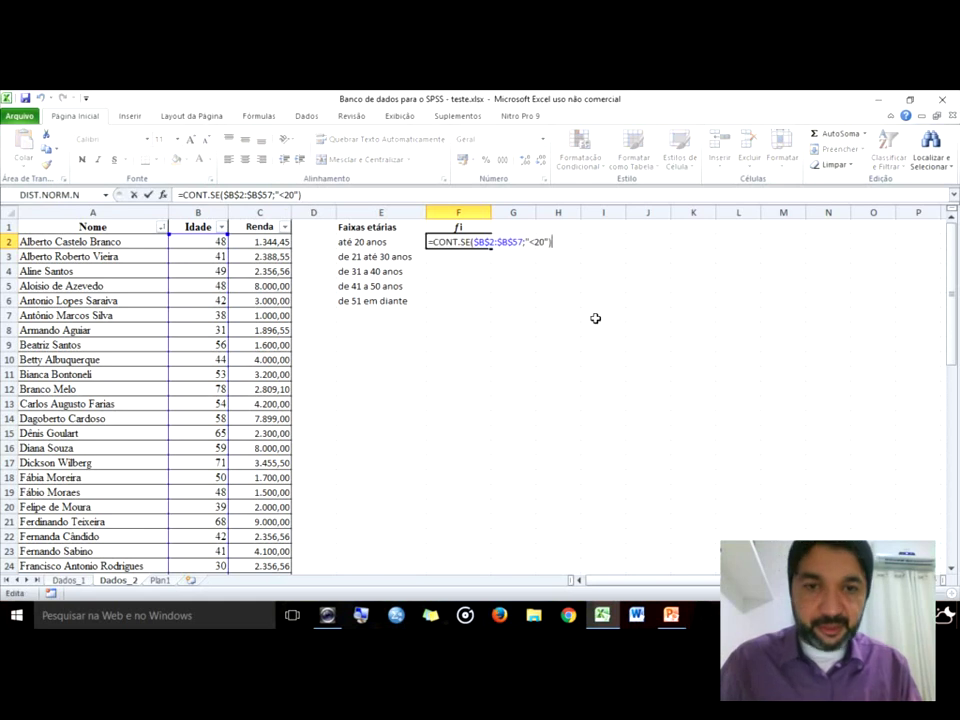
key(Left)
key(Left)
key(Left)
text(=)
key(Return)
key(Up)
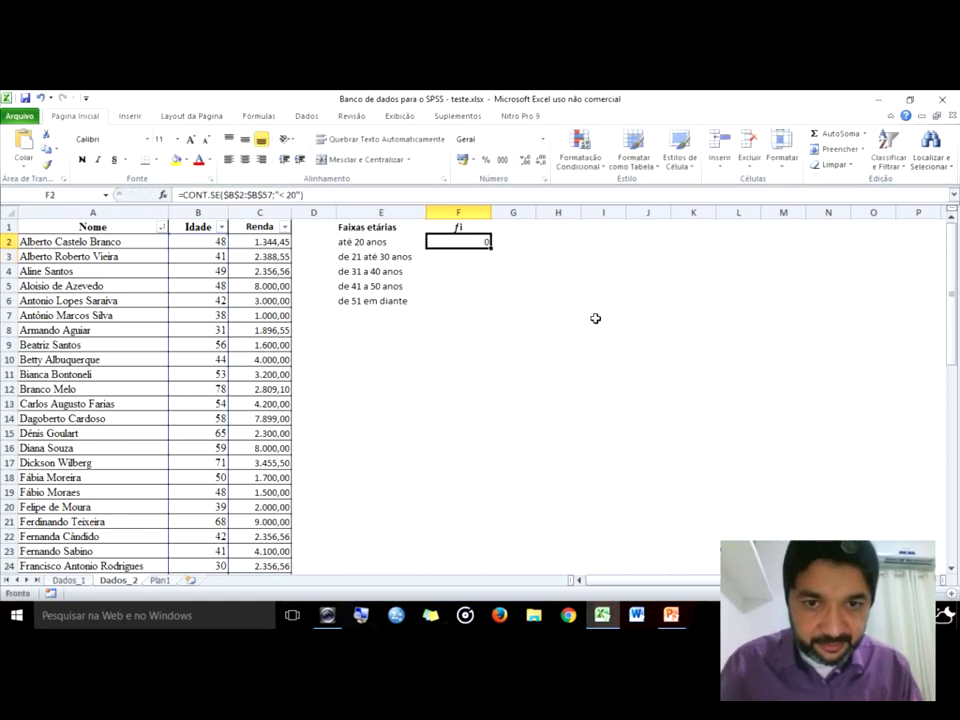
Check the Idade column for ages up to 20 and review the first two age ranges in E2 and E3
scroll(196, 303, down, 5)
scroll(196, 303, down, 7)
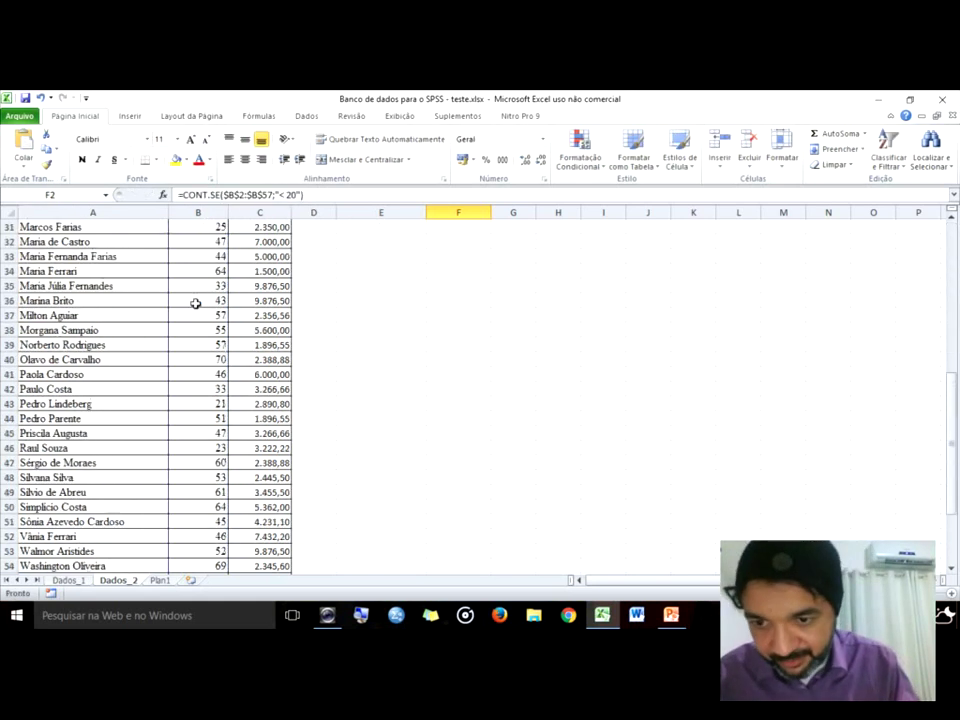
scroll(196, 303, up, 3)
scroll(196, 303, up, 8)
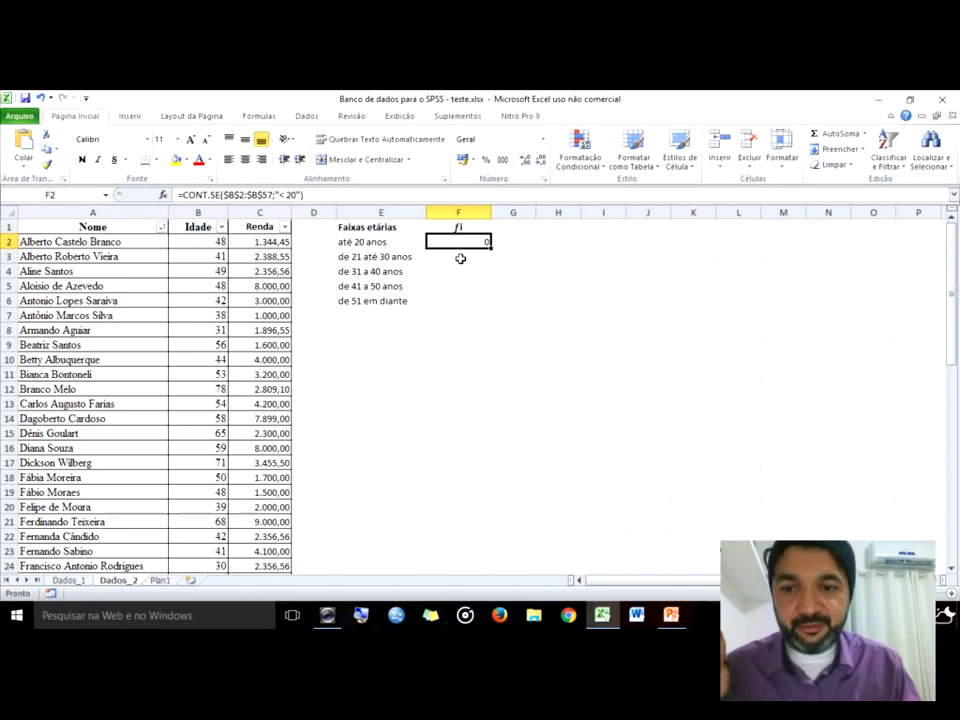
click(390, 244)
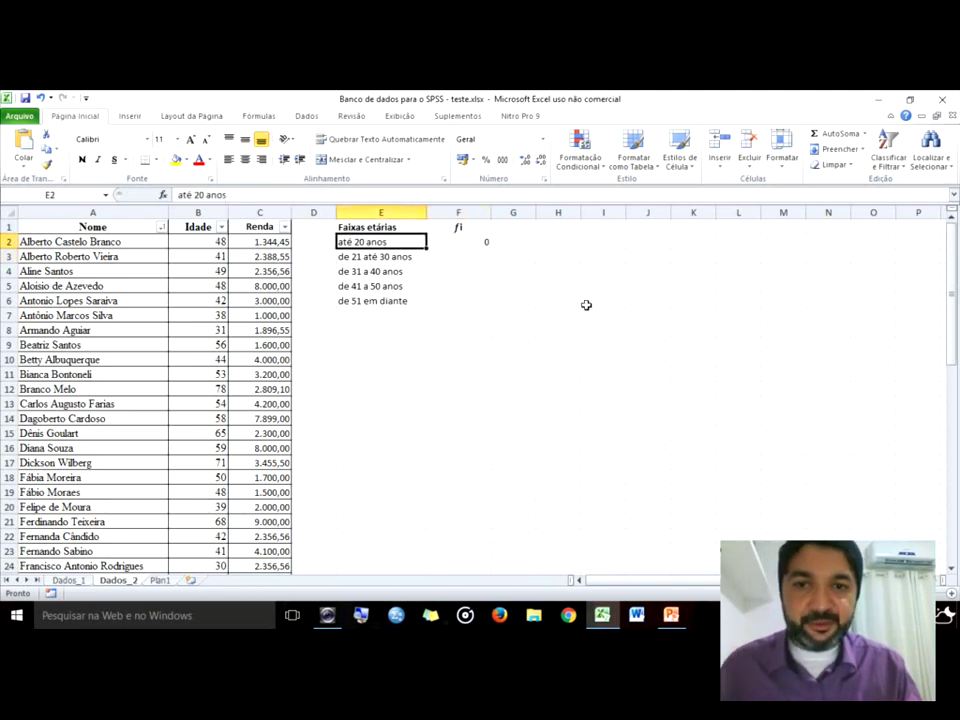
click(375, 257)
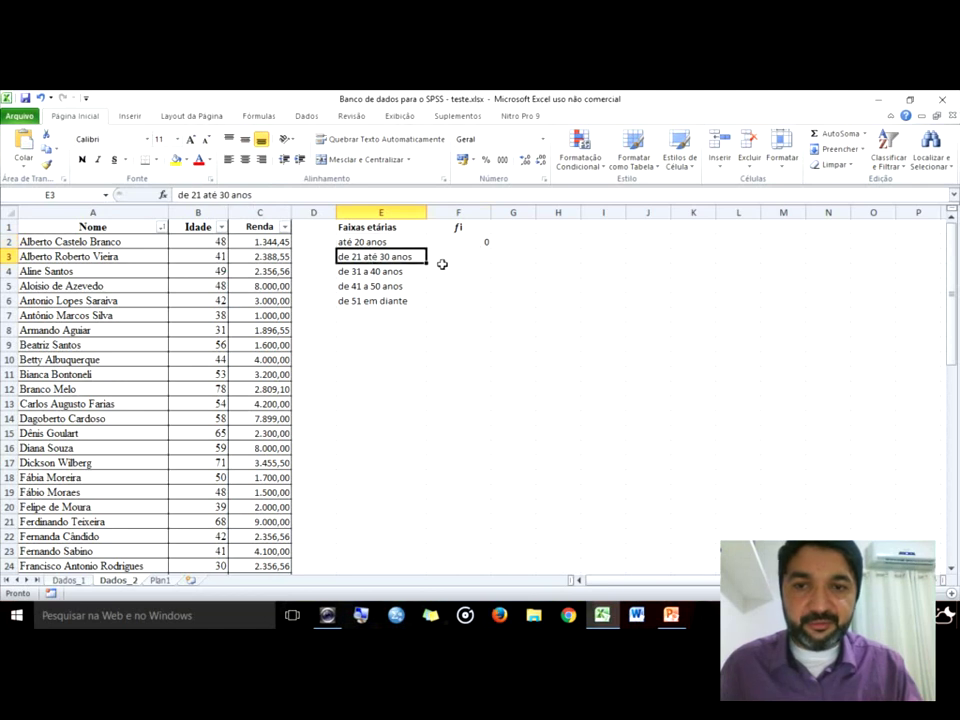
click(465, 254)
key(F2)
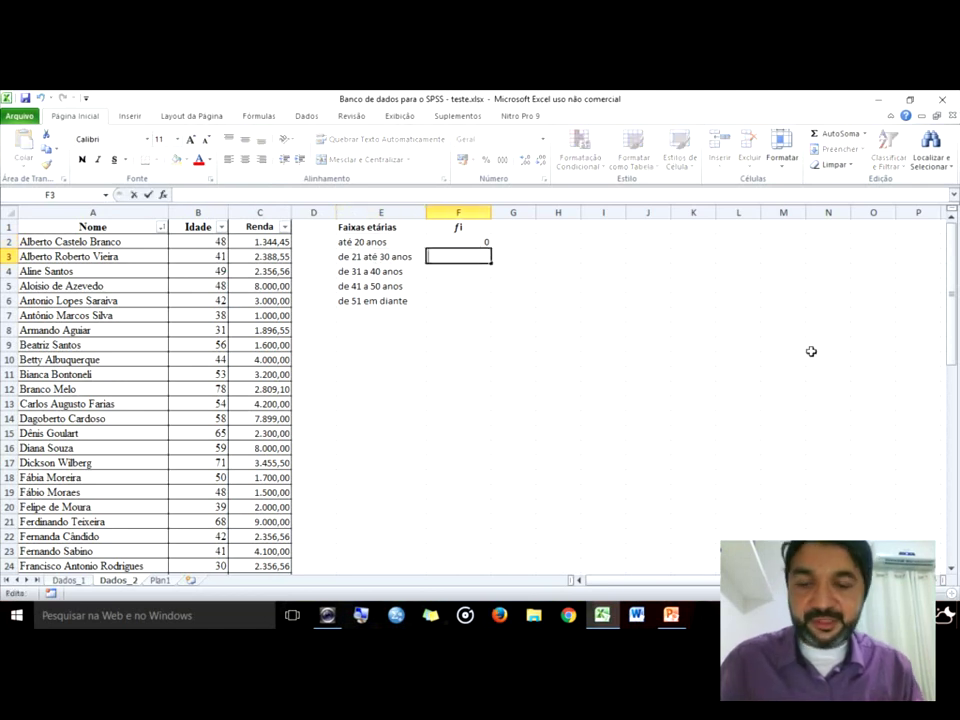
text(=)
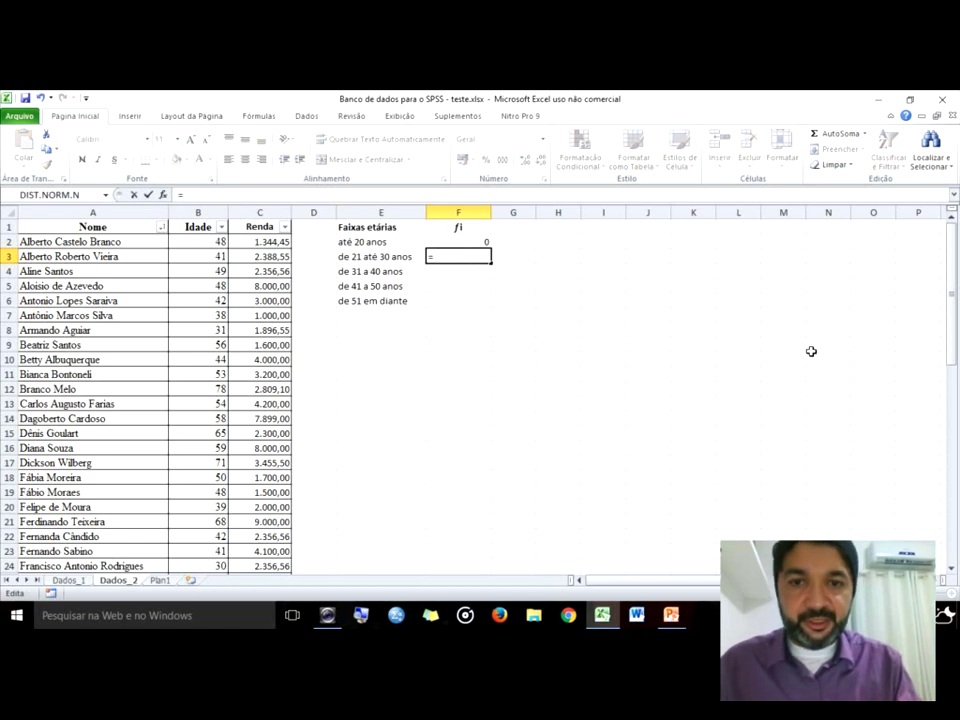
key(Escape)
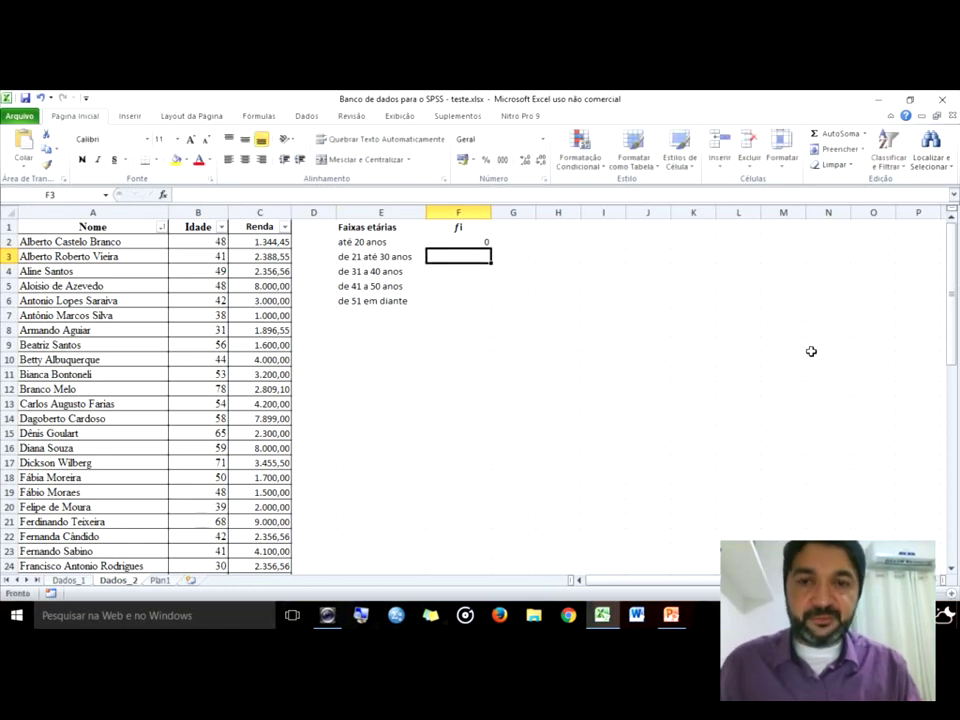
Copy the CONT.SE formula from F2 down to F3 and set its criterion to "< 30"
key(ctrl+d)
key(F2)
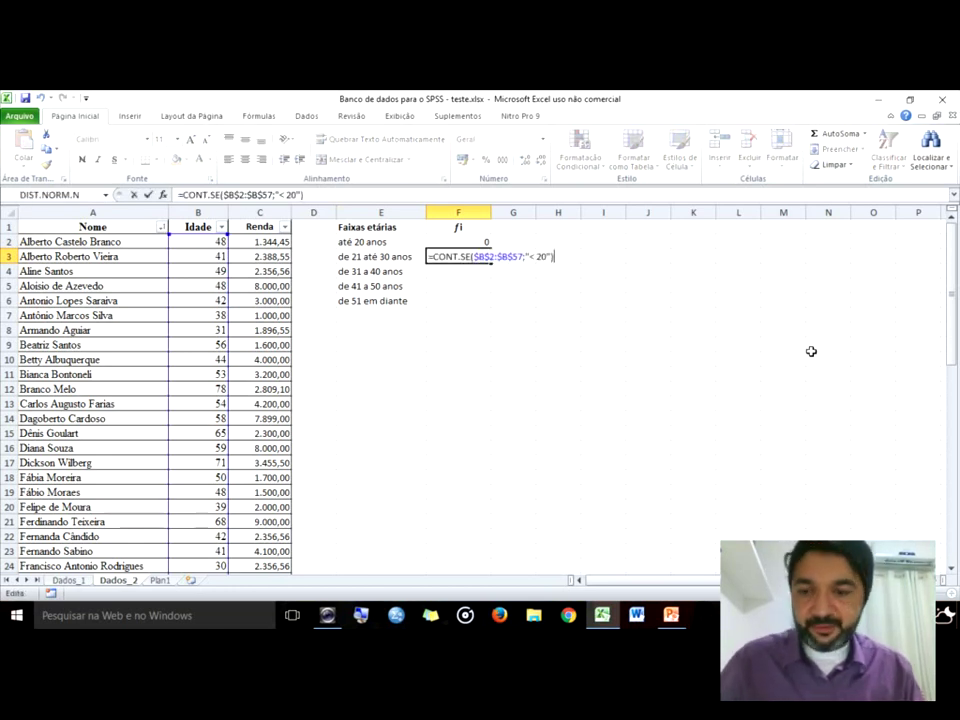
key(Left)
key(Left)
key(shift+Left)
key(shift+Left)
text(30)
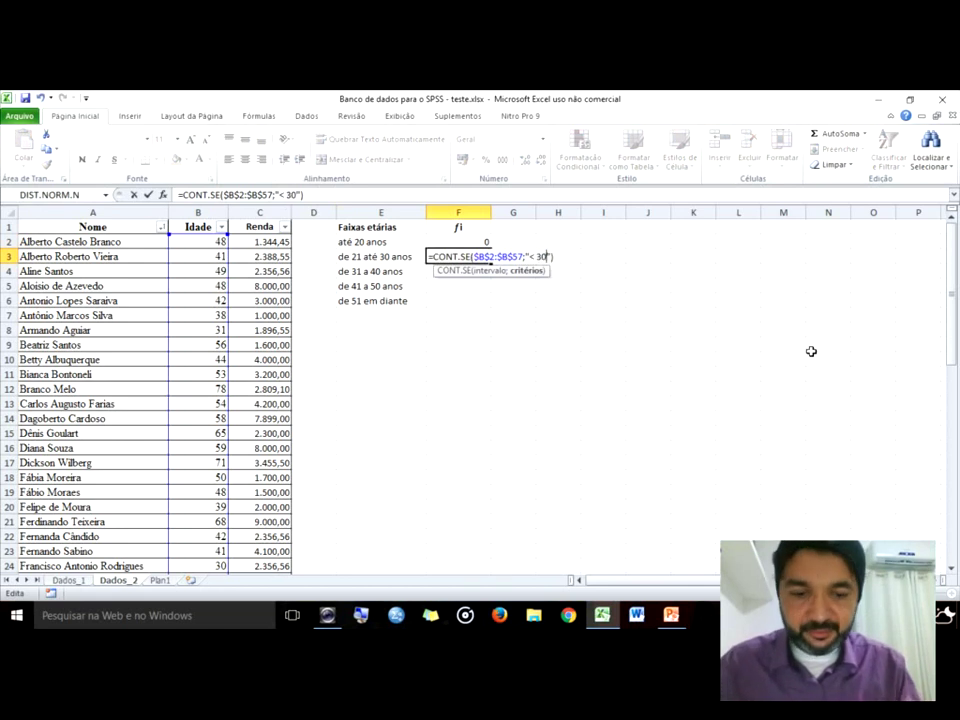
key(Return)
key(Up)
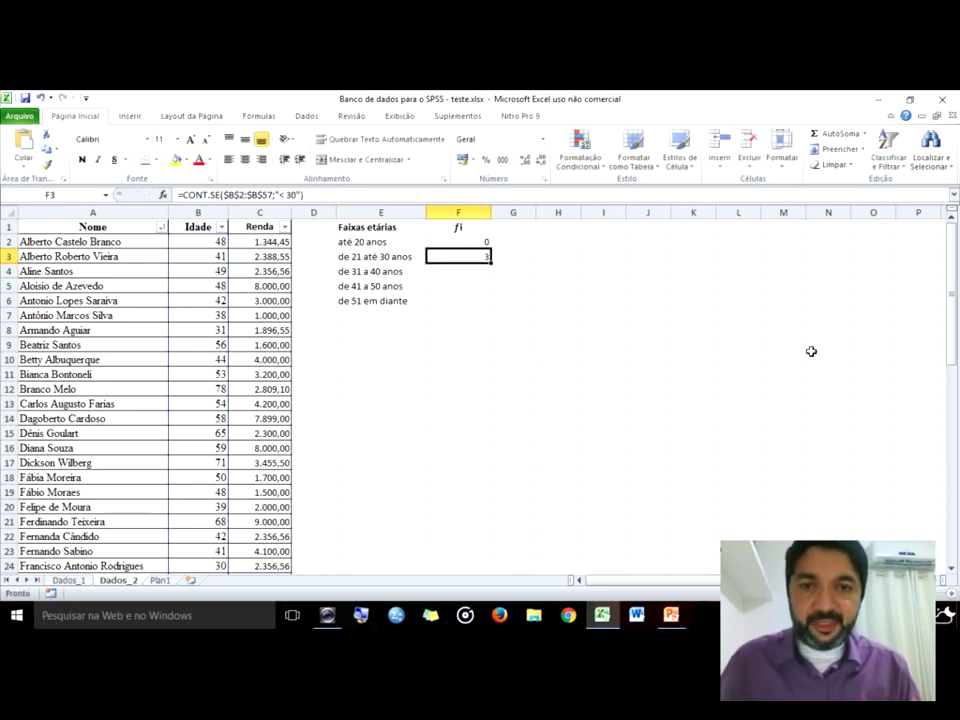
Try the criterion "< = 30" in the CONT.SE formula of F3
key(F2)
key(Left)
key(Left)
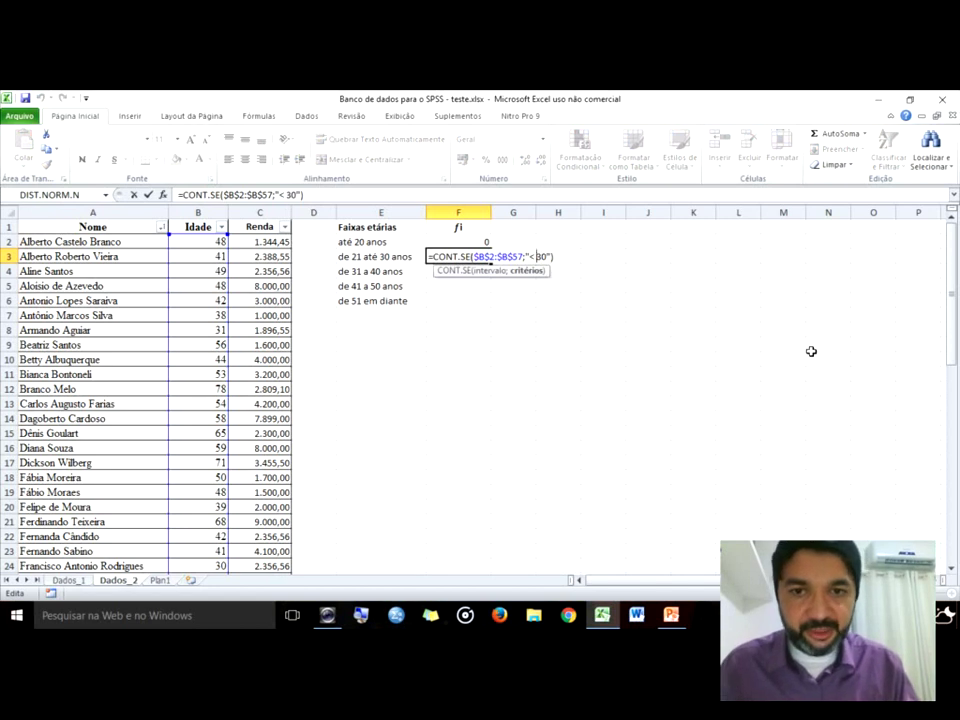
key(Return)
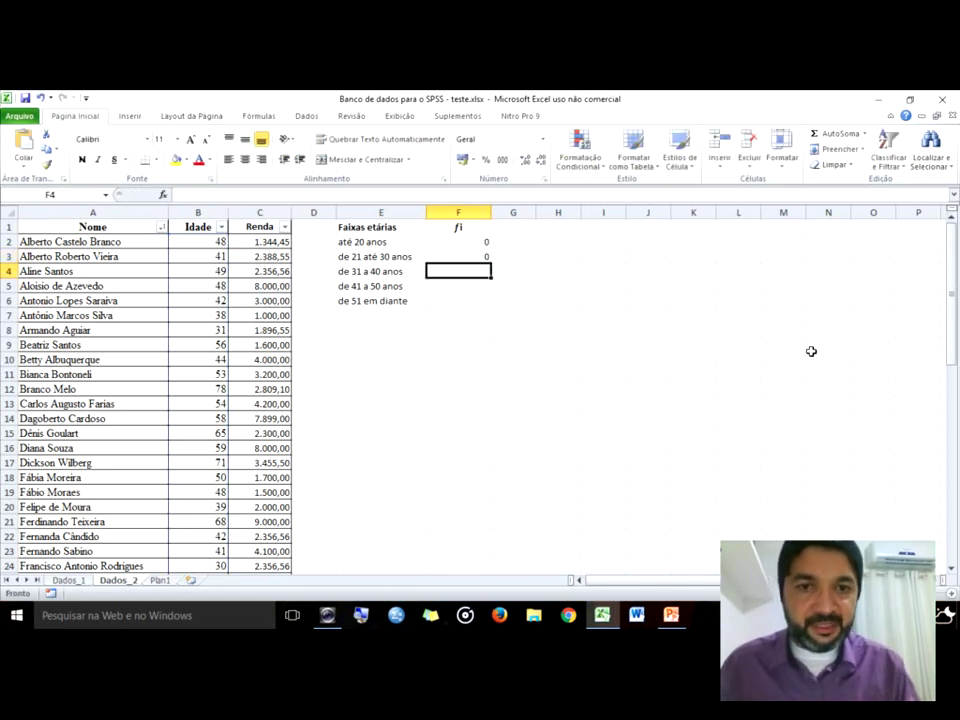
key(Up)
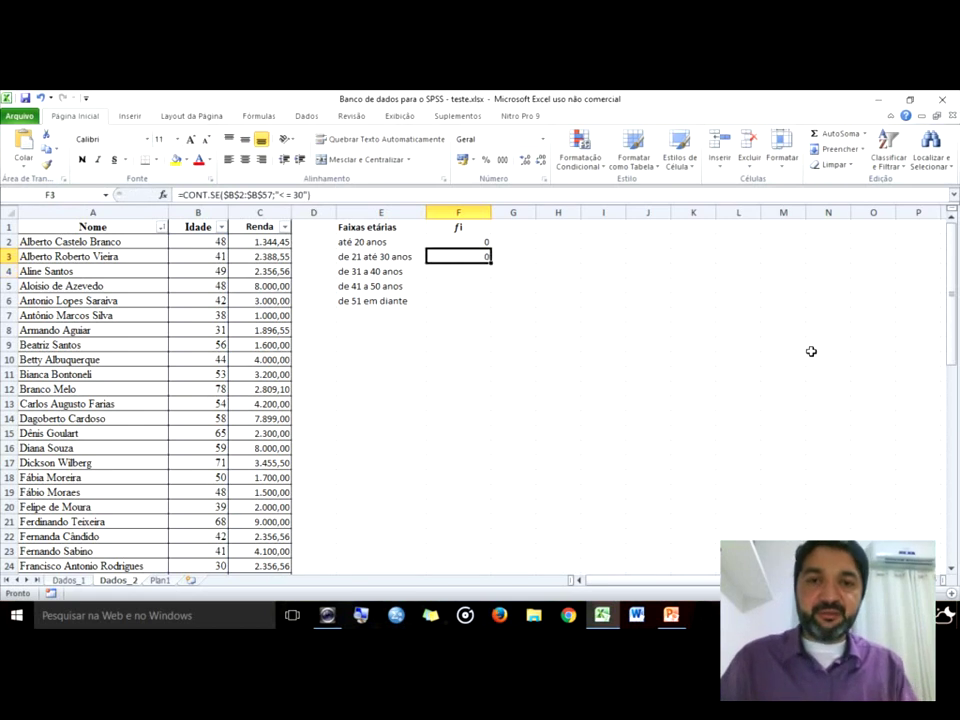
Remove the equals sign from the F3 criterion, restoring it to "< 30"
key(F2)
key(Left)
key(Left)
key(Left)
key(Left)
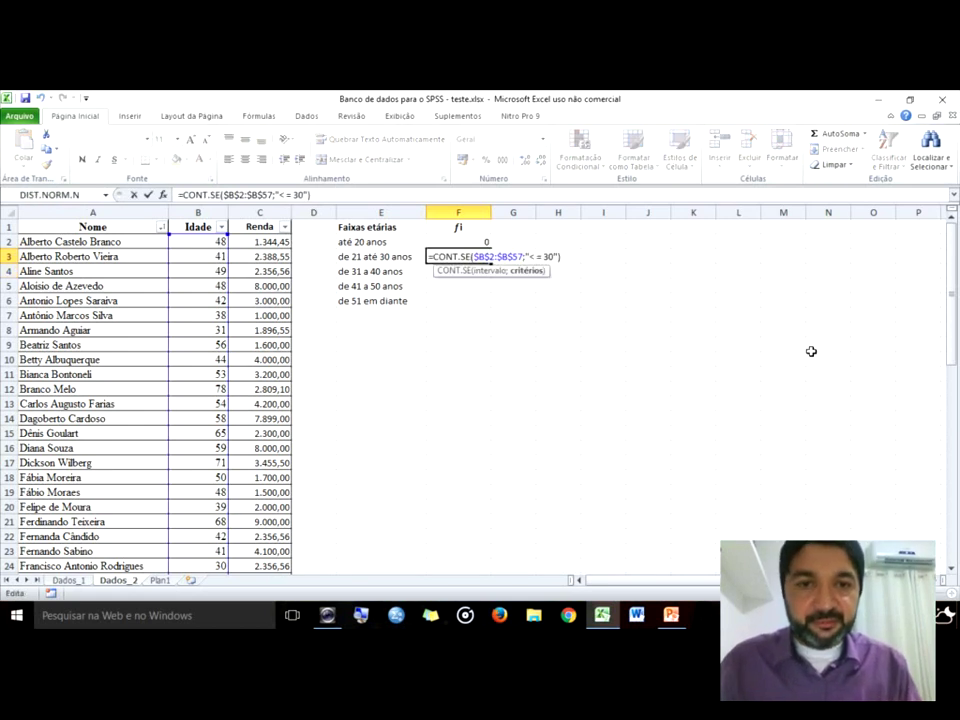
key(BackSpace)
key(BackSpace)
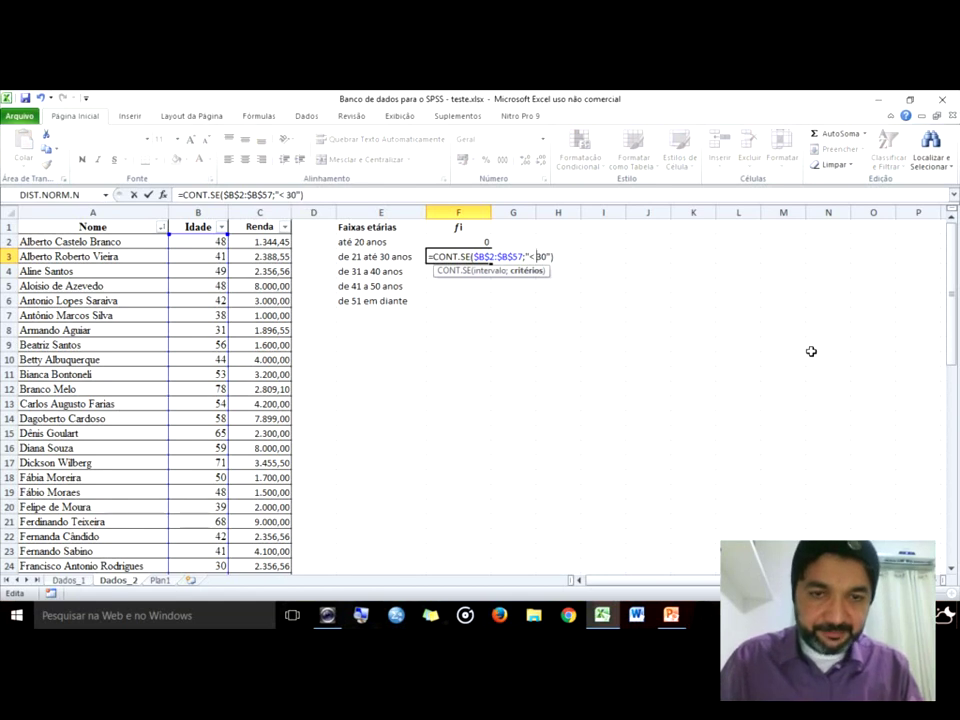
key(Return)
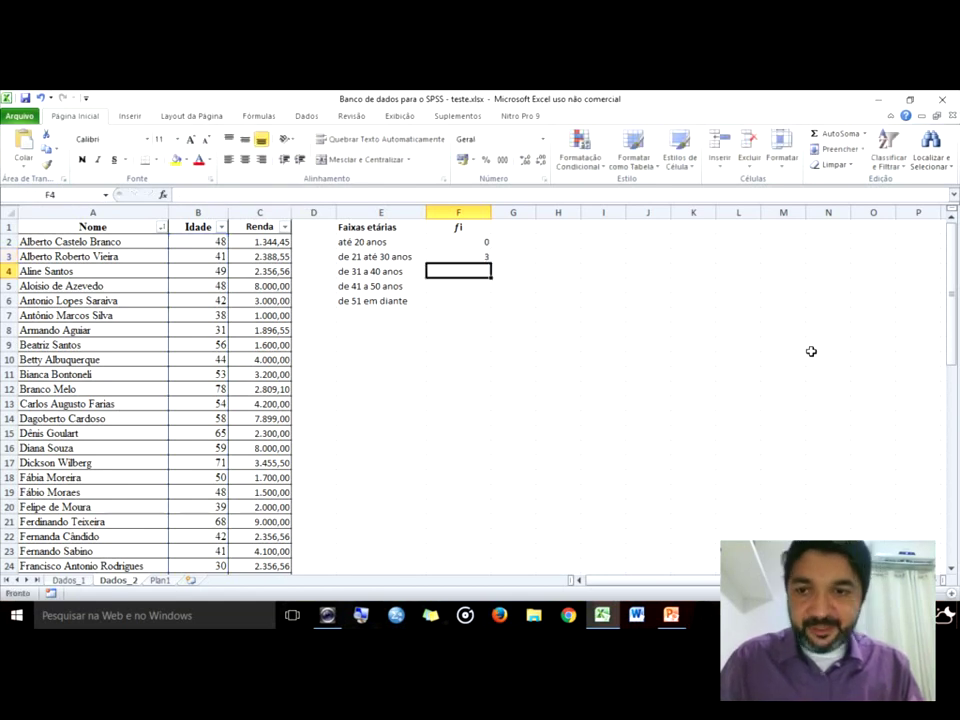
Go through the ages in the Idade column to verify the count for the "de 21 até 30 anos" range, ending at F3
key(Left)
key(Left)
key(Left)
key(Left)
key(Down)
key(Down)
key(Down)
key(Down)
key(Down)
key(Down)
key(Down)
key(Down)
key(Down)
key(Down)
key(Down)
key(Down)
key(Down)
key(Down)
key(Down)
key(Down)
key(Down)
key(Down)
key(Down)
key(Down)
key(Down)
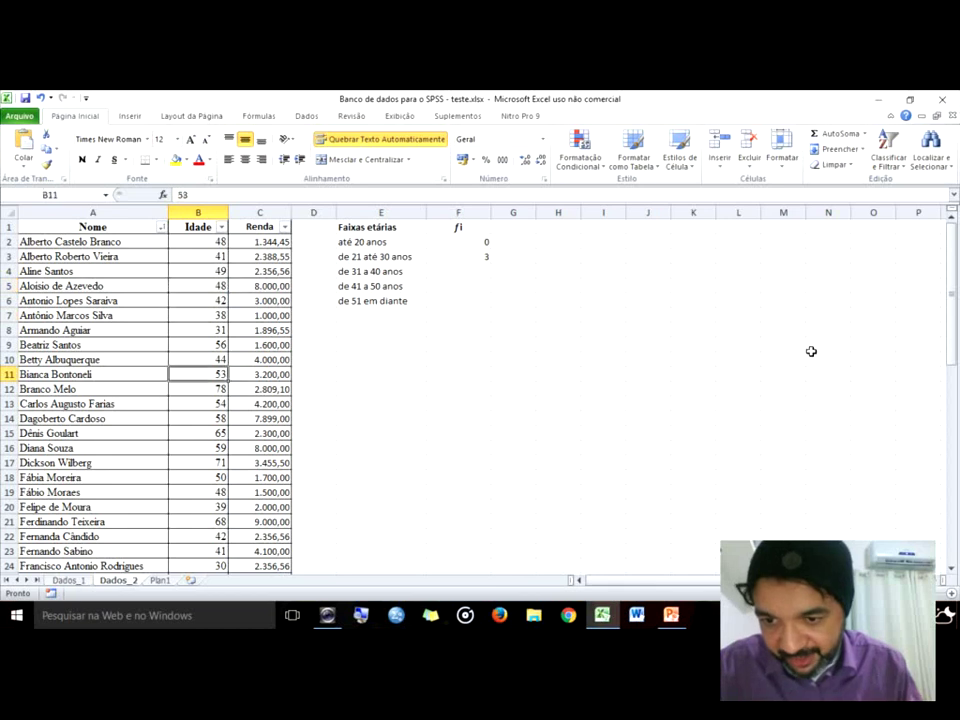
key(Up)
key(Up)
key(Up)
key(Up)
key(Up)
key(Up)
key(Up)
key(Up)
key(Up)
key(Up)
key(Up)
key(Up)
key(Up)
key(Up)
key(Up)
key(Up)
key(Up)
key(Up)
key(Up)
key(Up)
key(Up)
key(Up)
key(Down)
key(Right)
key(Right)
key(Right)
key(Right)
key(Down)
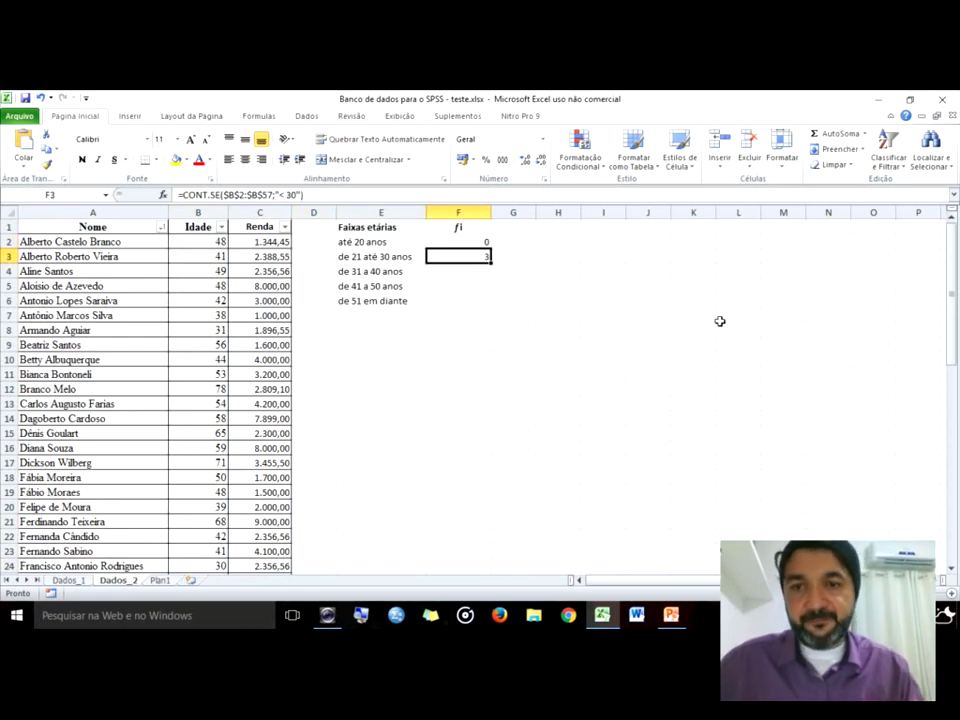
Append a plus sign and a copy of the whole CONT.SE expression to the formula in F3
drag(312, 194, 171, 189)
key(ctrl+c)
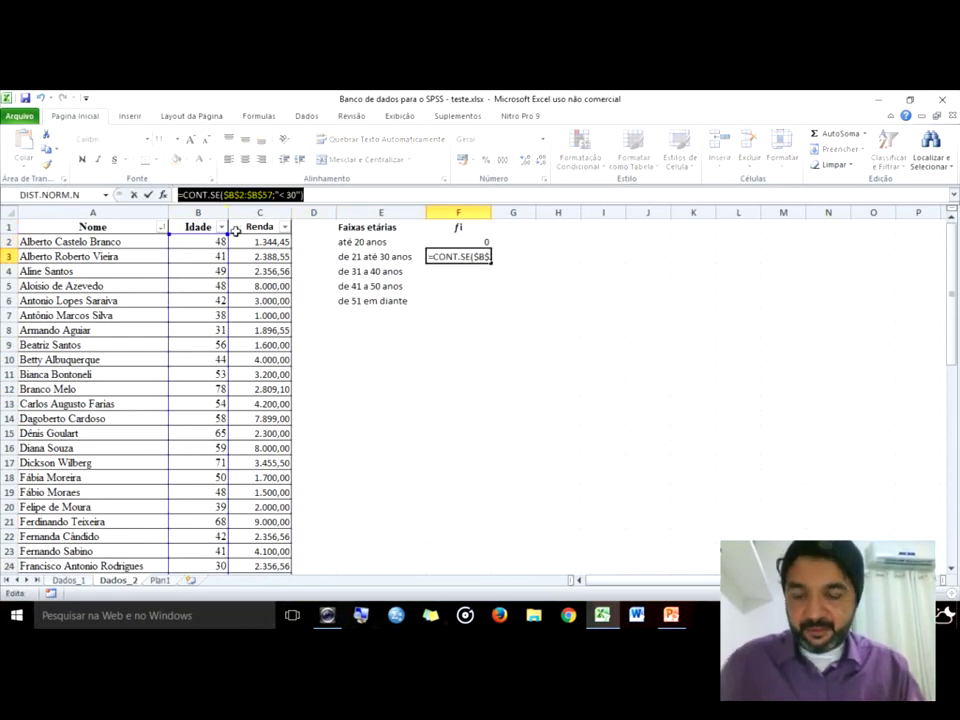
key(End)
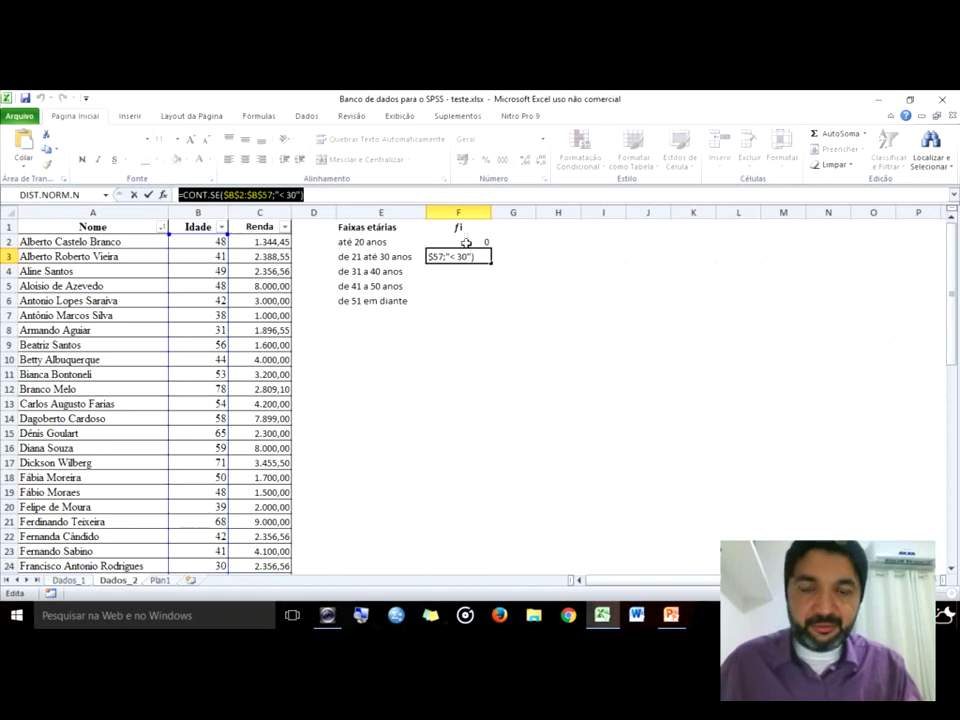
click(422, 190)
text(+)
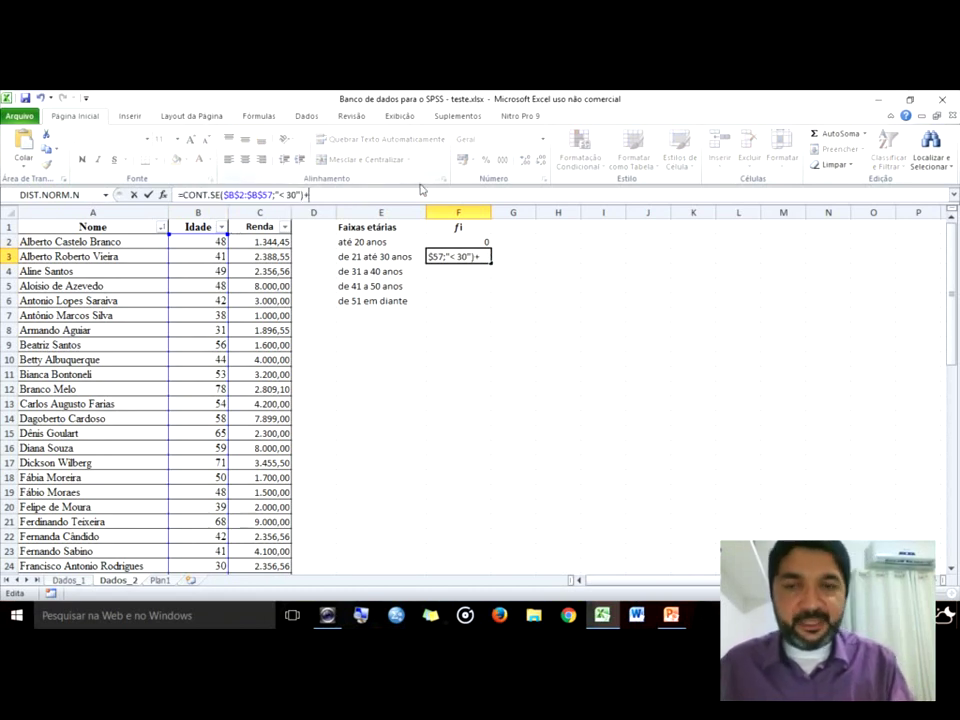
key(ctrl+v)
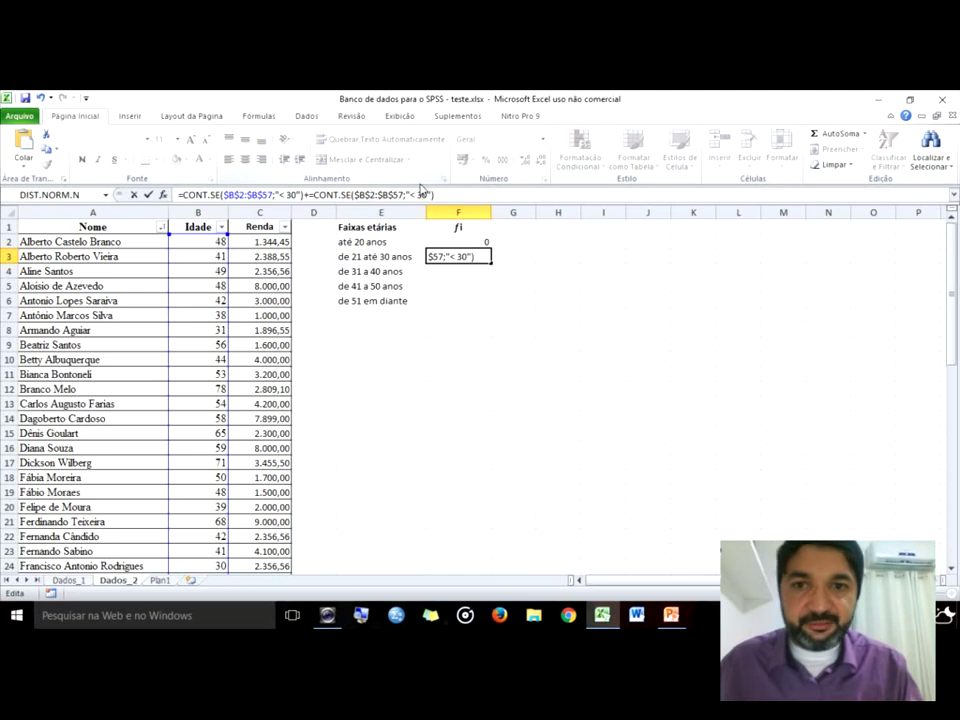
Set the criterion of the second CONT.SE in F3 to "= 30" and remove the extra equals sign before that function
click(418, 194)
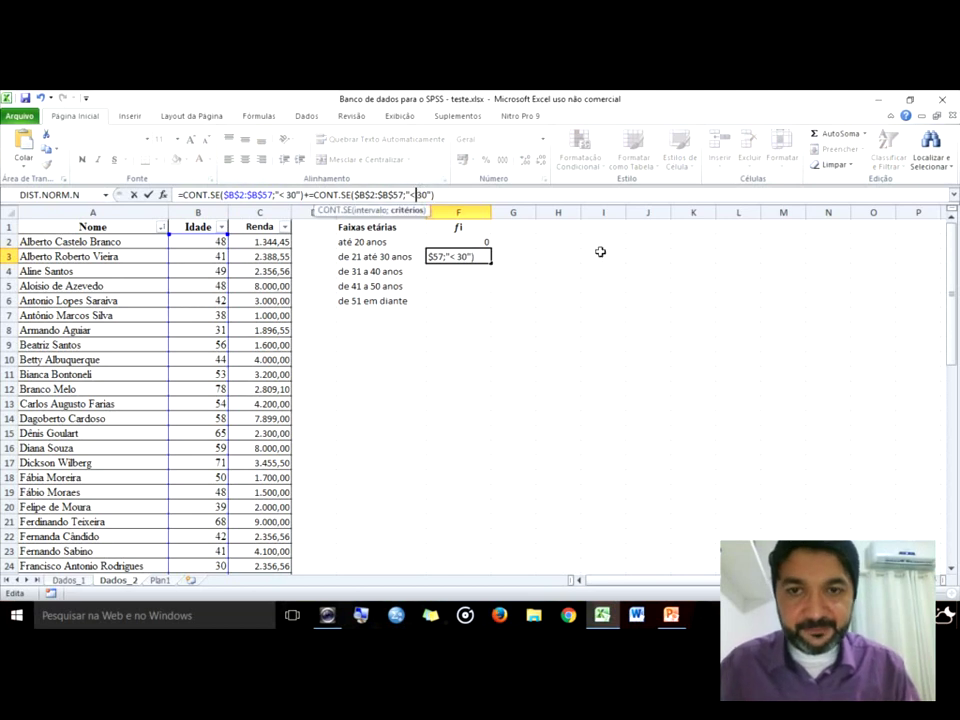
key(shift+Left)
text(=)
key(Return)
key(Return)
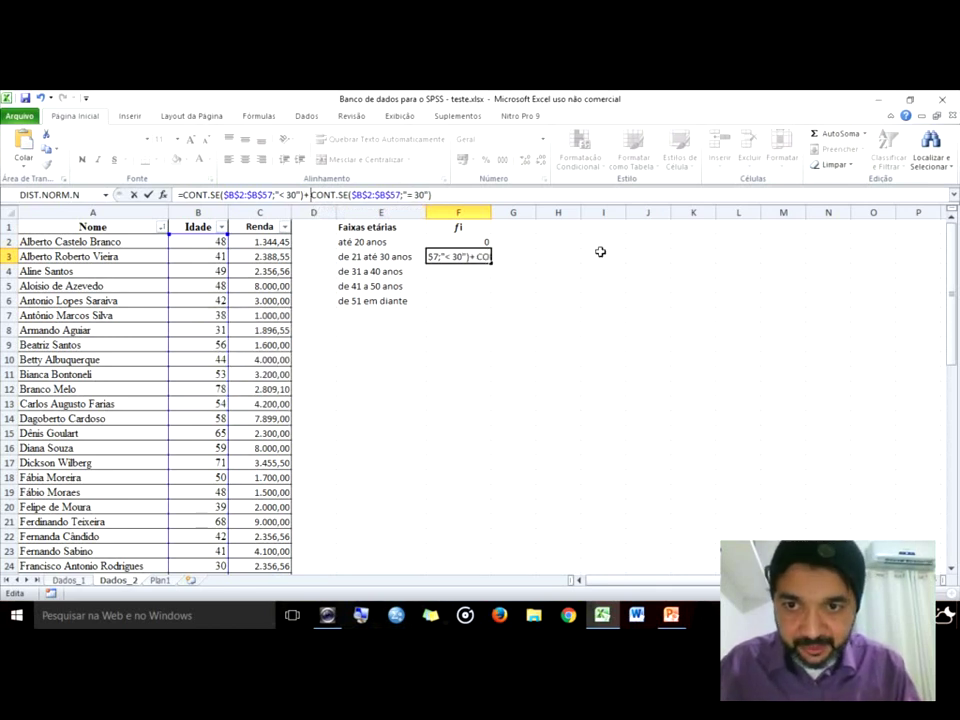
key(Return)
key(Up)
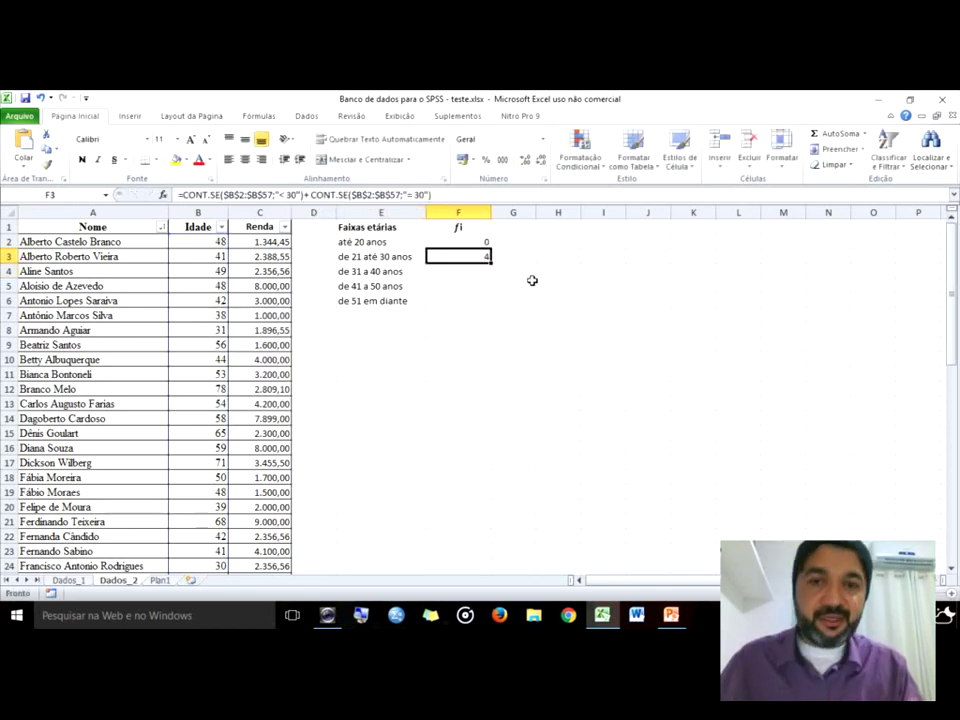
Subtract the F2 frequency at the end of the F3 formula
key(F2)
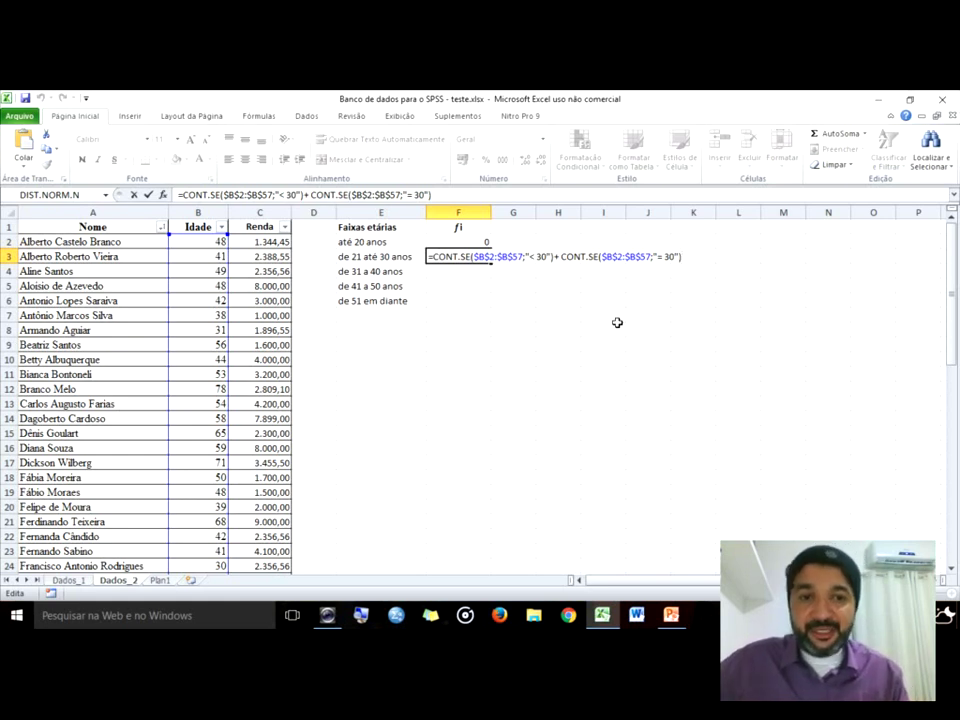
text(-)
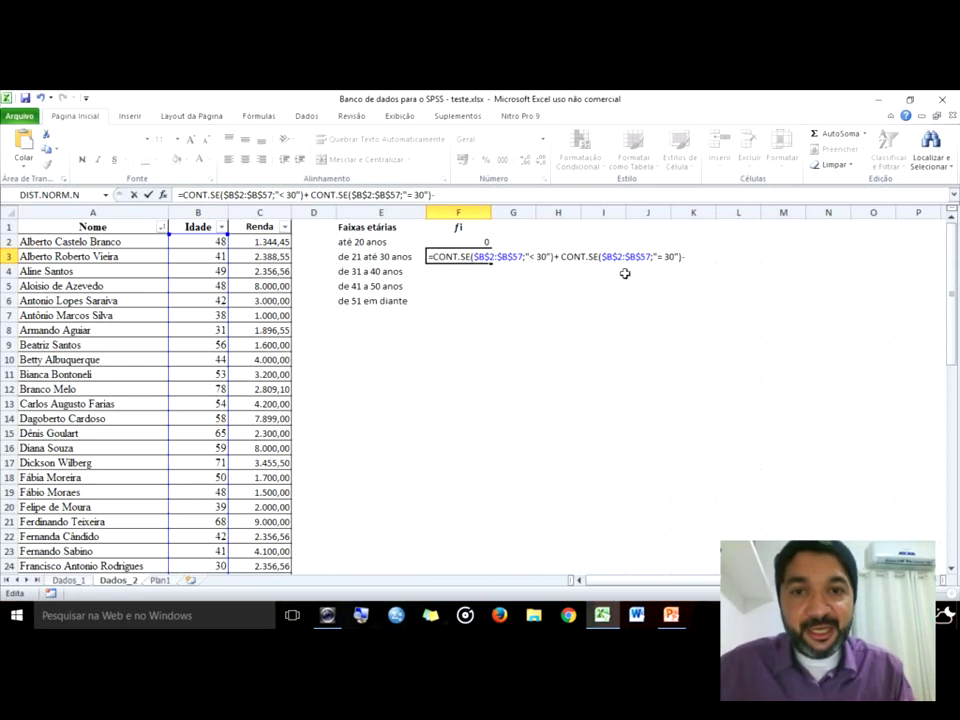
click(453, 240)
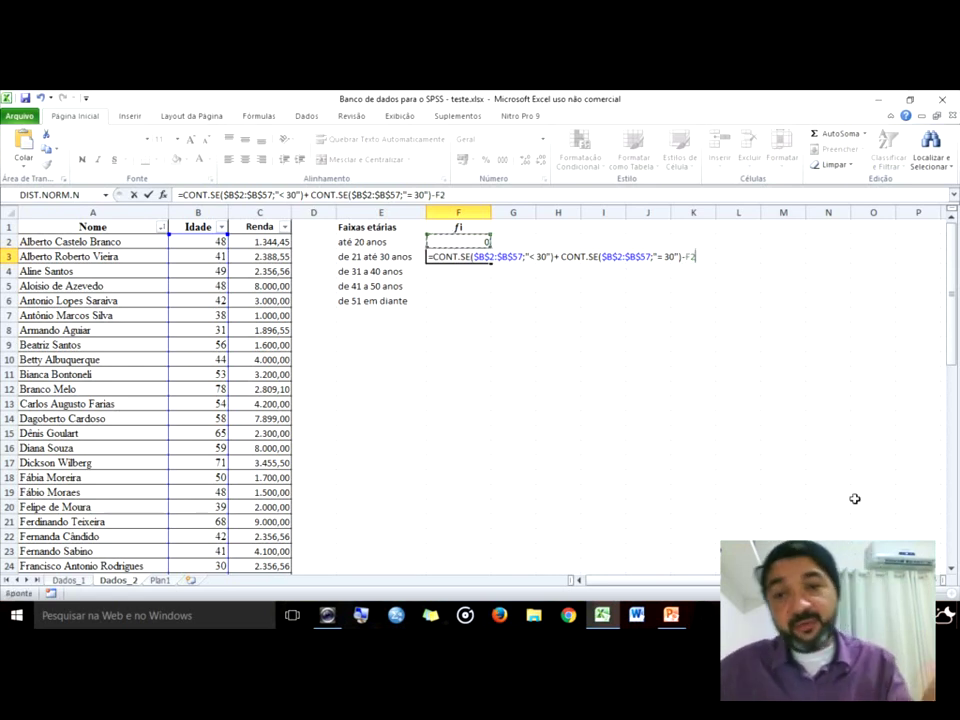
key(Return)
Commit the F3 formula and copy the CONT.SE expression from the formula in F2
key(Up)
key(Up)
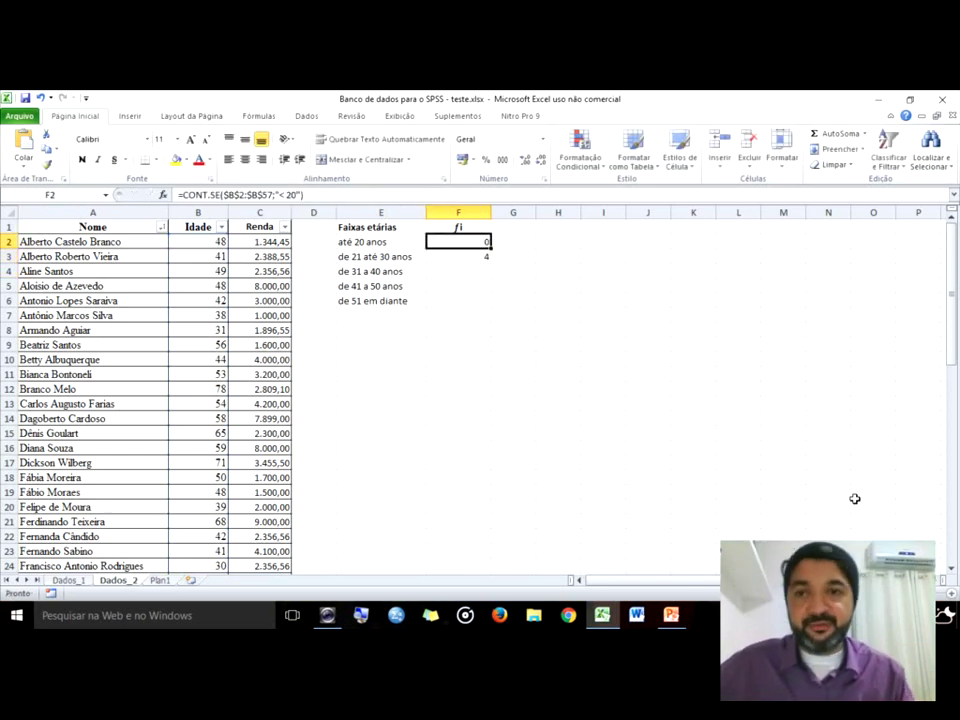
drag(303, 194, 136, 194)
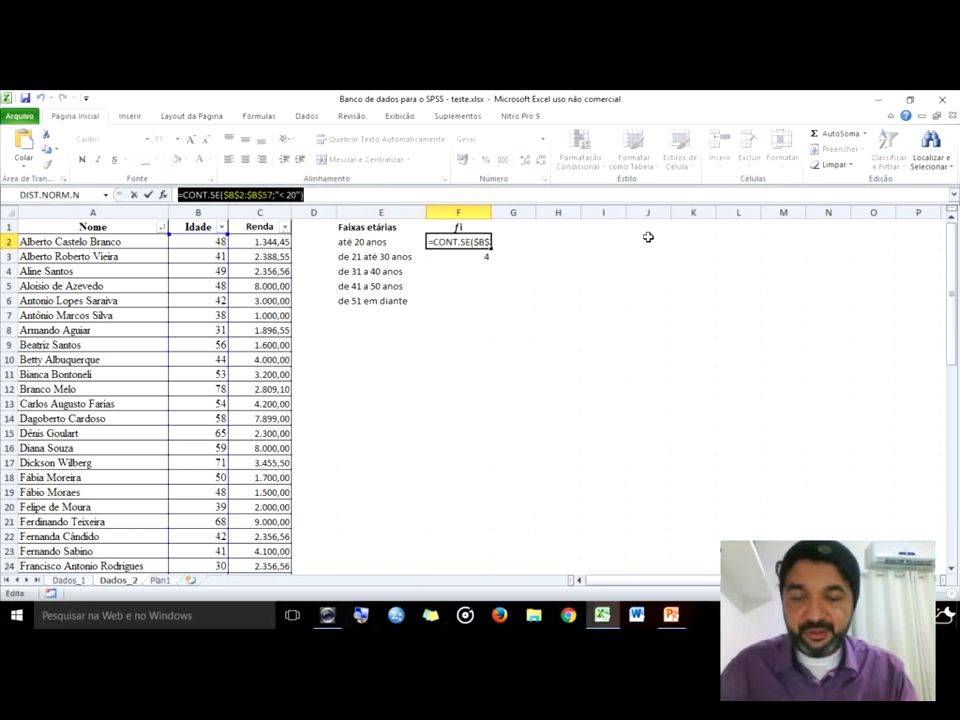
text(=)
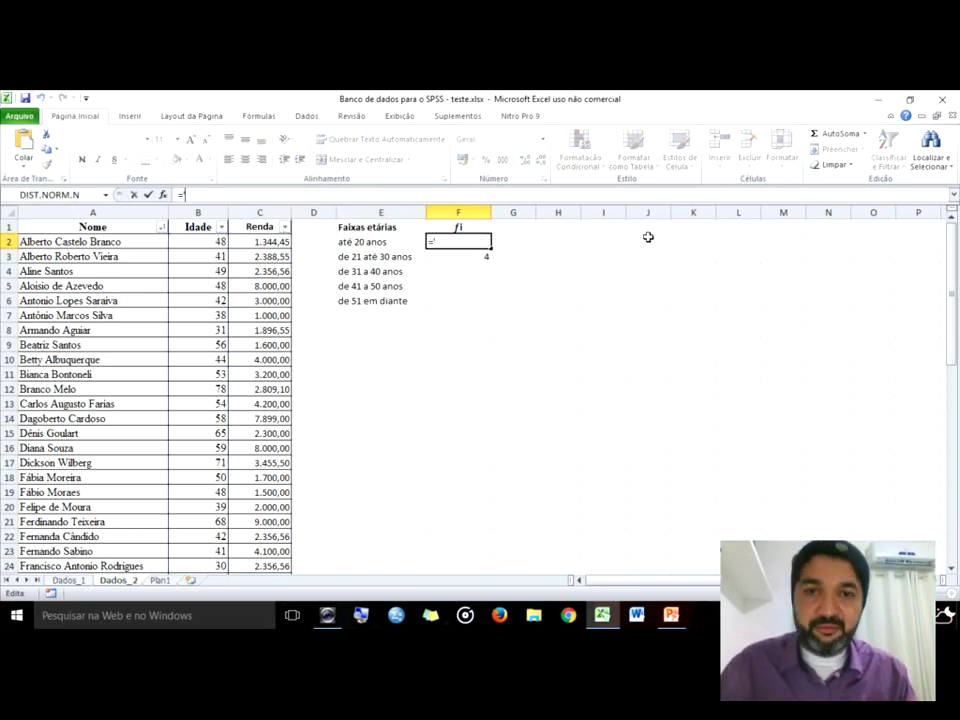
key(Escape)
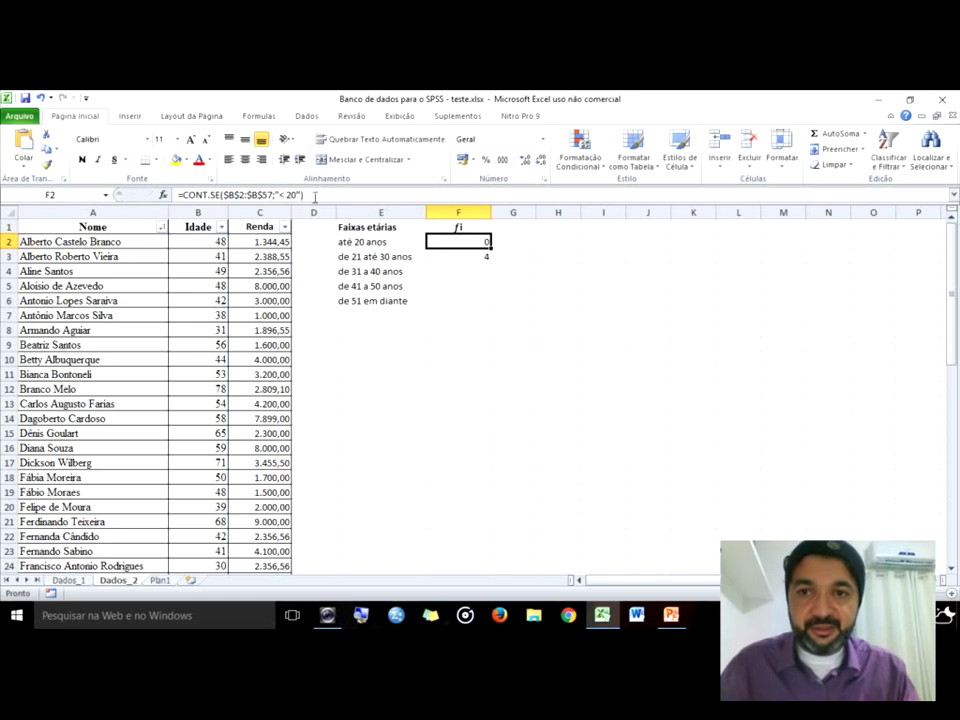
Append a plus sign and a second CONT.SE over $B$2:$B$57 with the criterion "= 20" to the F2 formula
click(314, 195)
text(+)
key(ctrl+v)
drag(408, 195, 415, 195)
text(=)
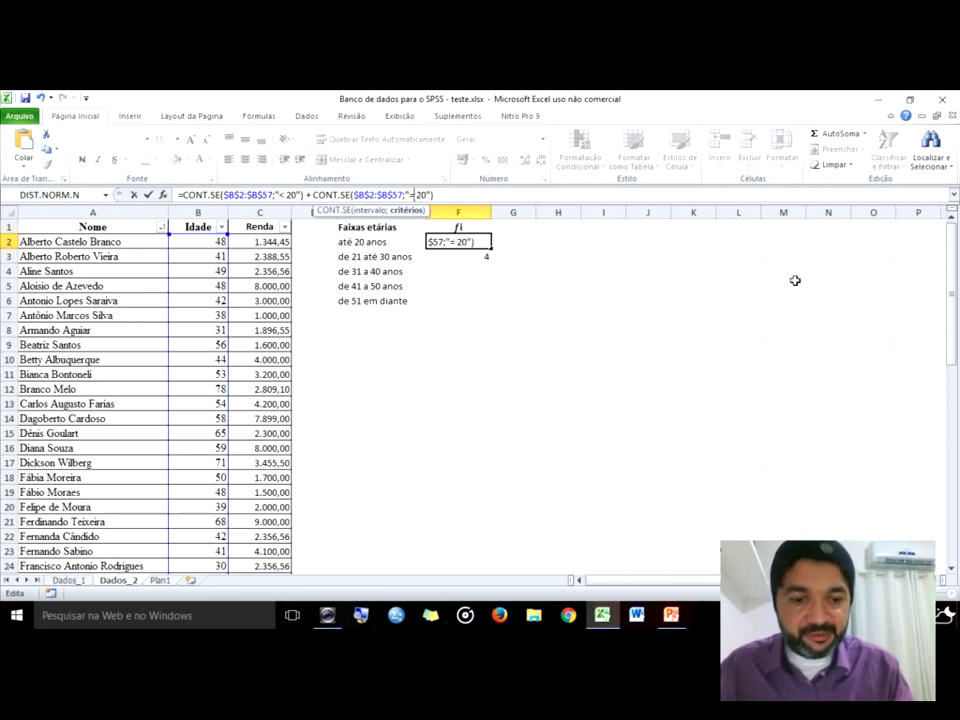
key(Return)
Change the age in cell B3 of the Idade column to 20 to test the first range
key(Down)
key(Down)
key(Up)
key(Up)
key(Up)
key(Down)
key(Down)
key(Left)
key(Left)
key(Left)
key(Left)
key(Up)
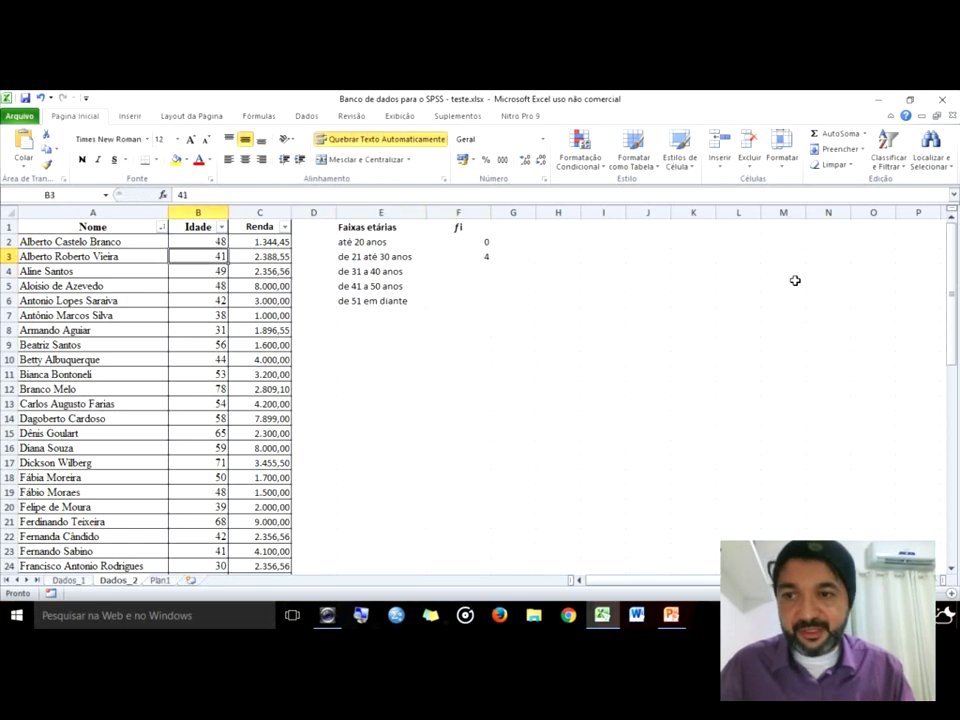
text(20)
key(Return)
Check the F3 frequency and review the second CONT.SE and the F2 subtraction in its formula
key(Right)
key(Right)
key(Right)
key(Right)
key(Up)
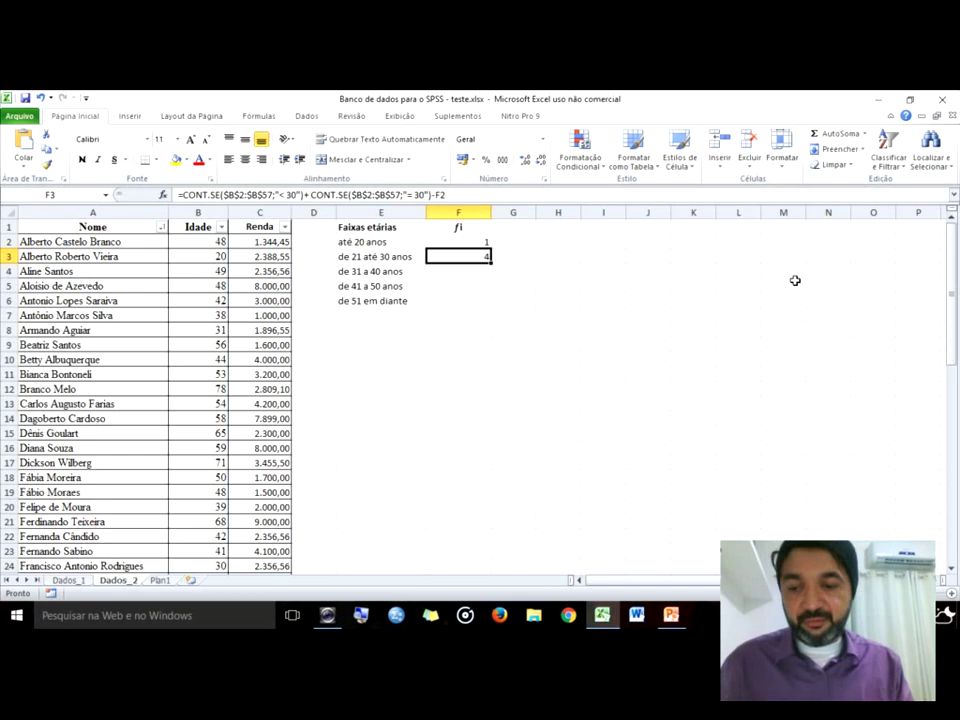
key(F2)
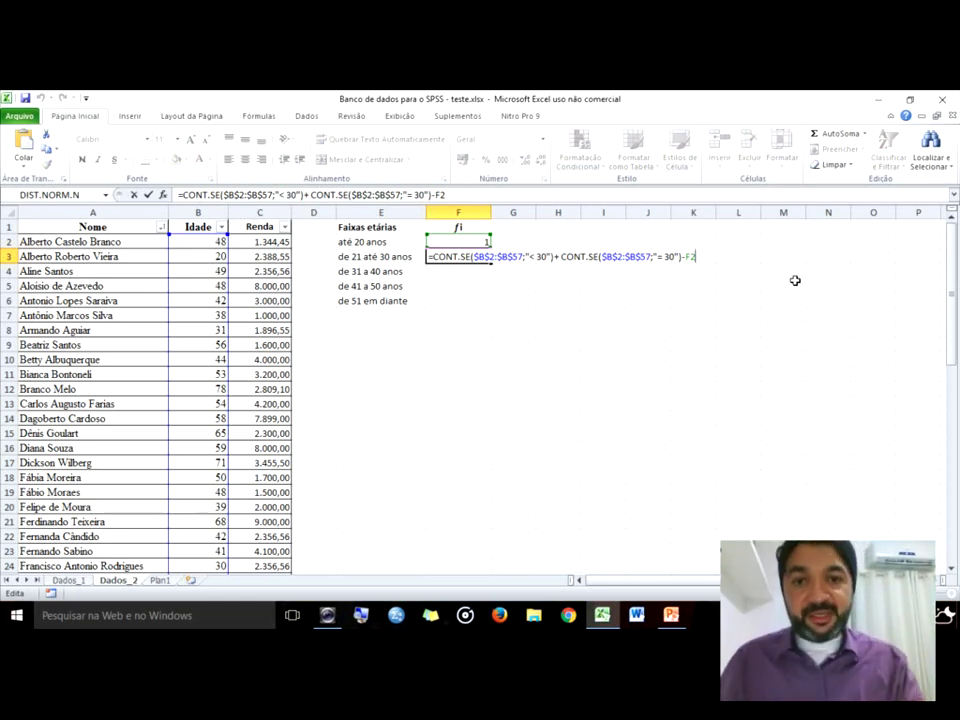
key(shift+Left)
key(shift+Left)
key(shift+Left)
key(shift+Left)
key(shift+Left)
key(shift+Left)
key(shift+Left)
key(shift+Left)
key(shift+Left)
key(shift+Left)
key(shift+Left)
key(shift+Left)
key(shift+Left)
key(shift+Left)
key(shift+Left)
key(shift+Left)
key(shift+Left)
key(shift+Left)
key(shift+Left)
key(shift+Left)
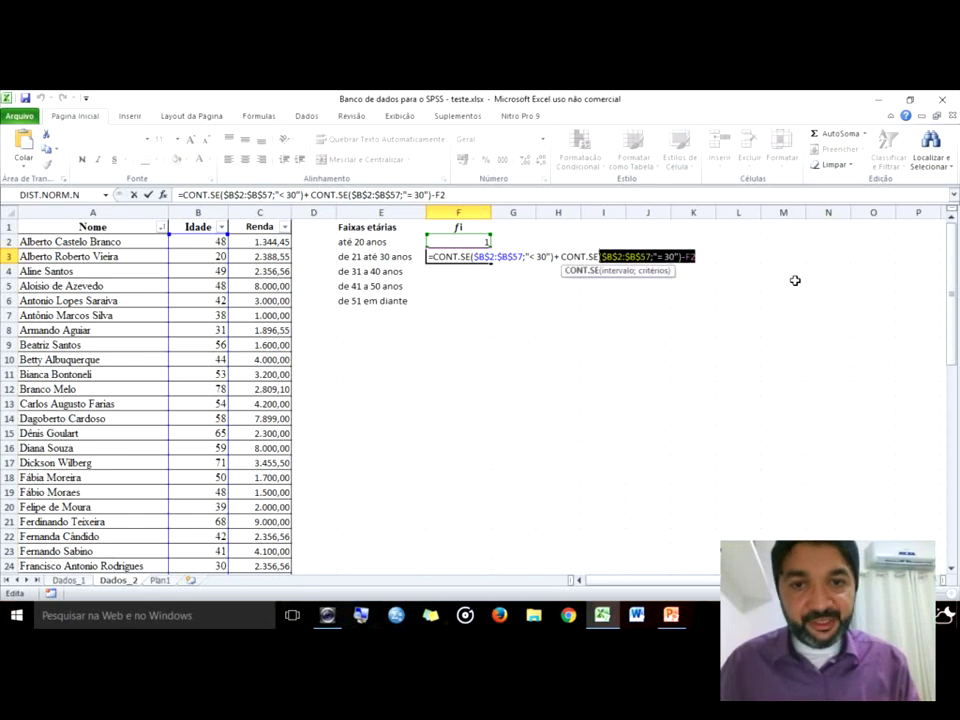
key(Return)
Copy the F3 formula into F4 and set the criterion of its first CONT.SE to "< 40"
key(ctrl+v)
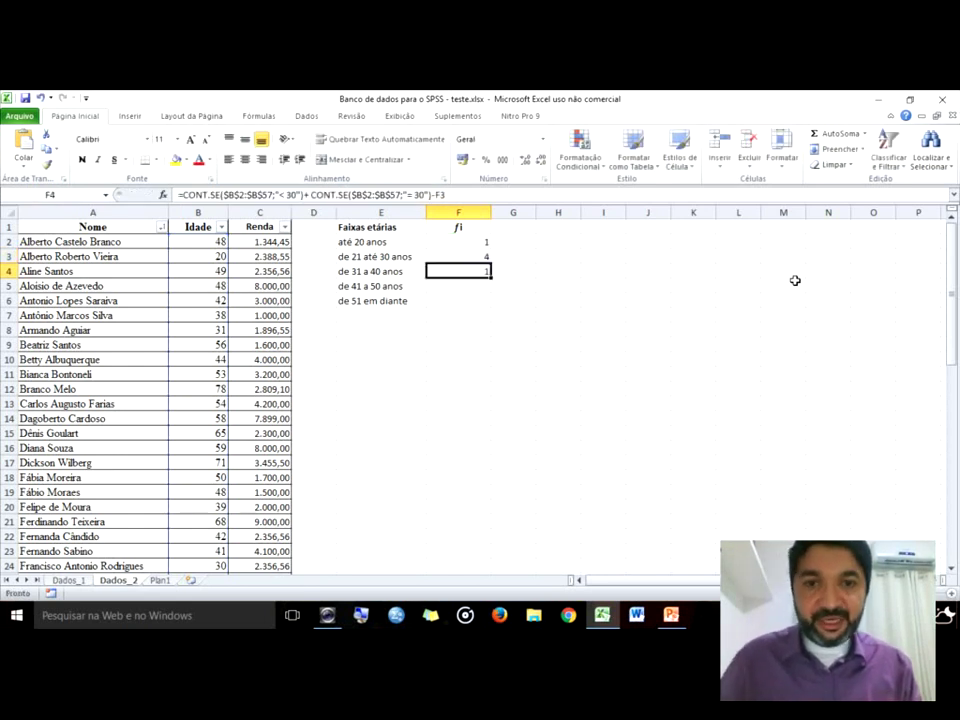
key(F2)
key(Left)
key(Left)
key(Left)
key(Left)
key(Left)
key(Left)
key(Left)
key(Left)
key(Left)
key(Left)
key(Left)
key(Left)
key(Left)
key(Left)
key(Left)
key(Left)
key(Left)
key(Left)
key(Left)
key(Left)
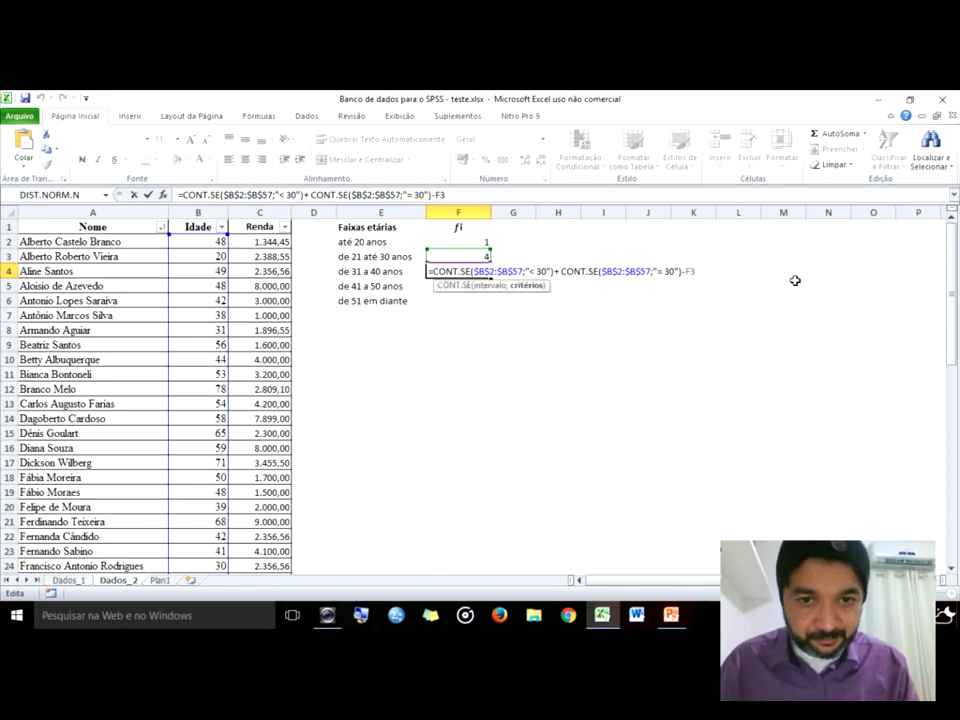
text(40)
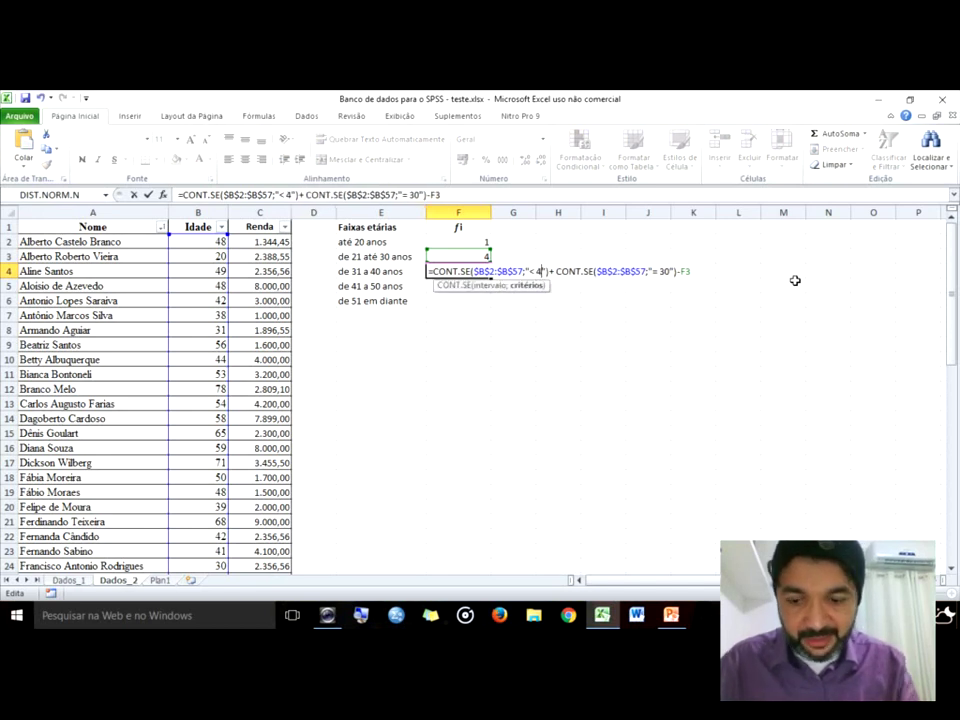
Set the criterion of the second CONT.SE in the F4 formula to "= 40"
key(Right)
key(Right)
key(Right)
key(Right)
key(Right)
key(Right)
key(Right)
key(Right)
key(Right)
key(Right)
key(Right)
key(Right)
key(Right)
key(Right)
key(Right)
key(Right)
key(Right)
key(Right)
key(Right)
key(Right)
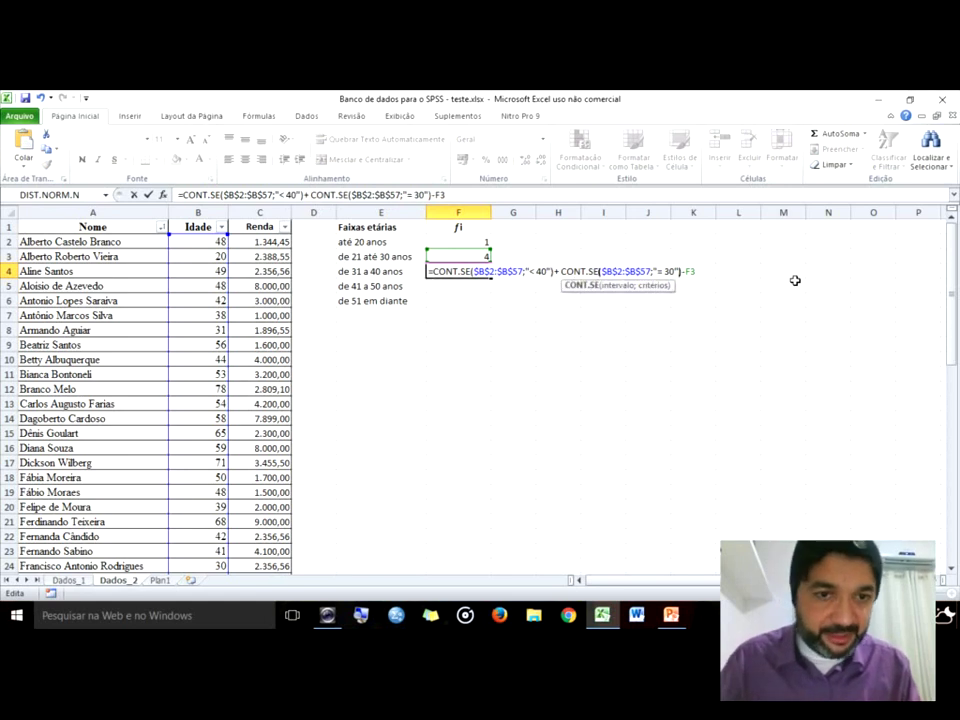
key(shift+Right)
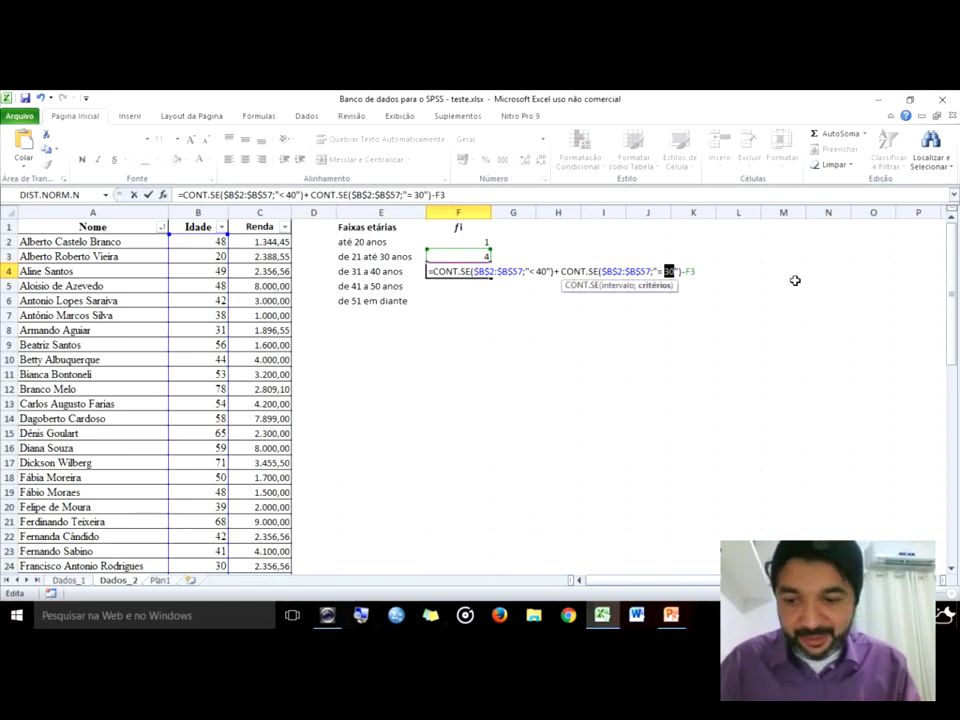
text(40)
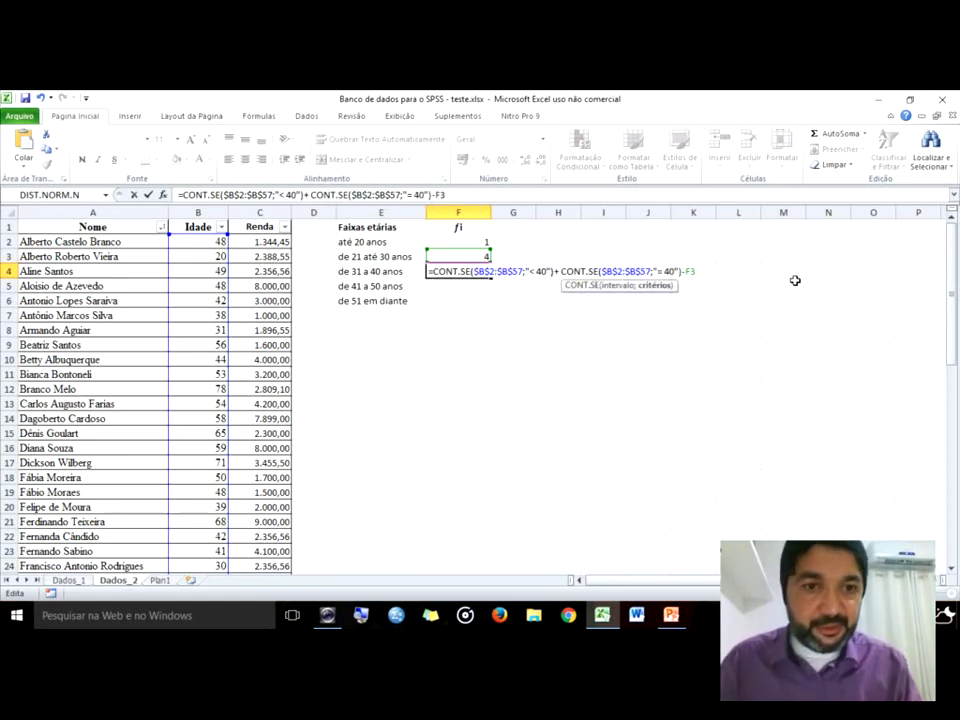
Subtract the F2 frequency as well at the end of the F4 formula and commit it
click(712, 269)
text(-)
click(474, 242)
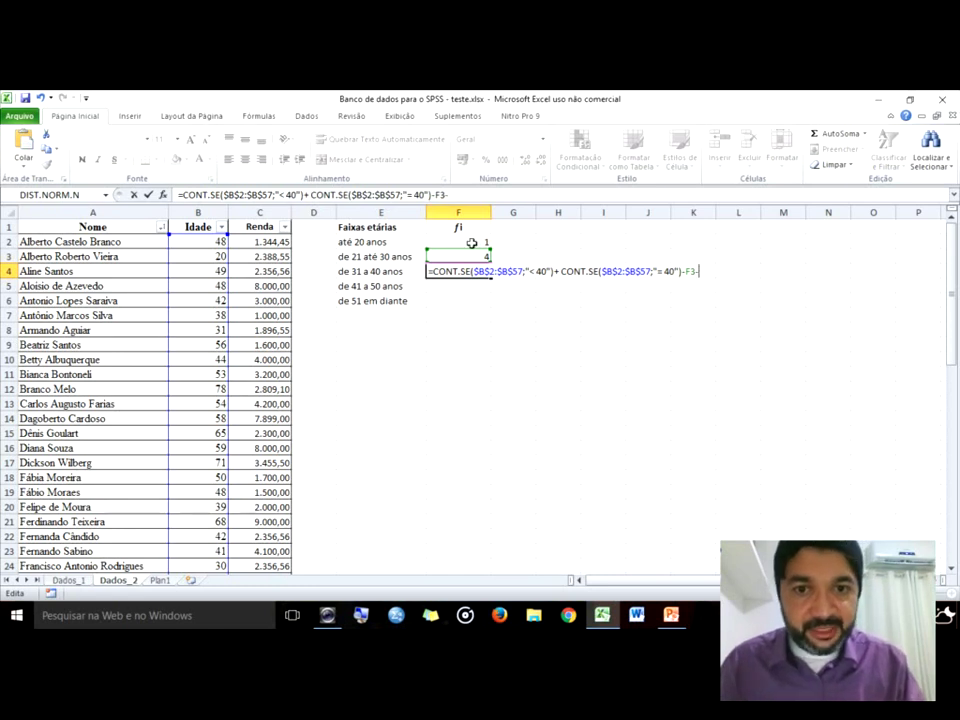
key(Return)
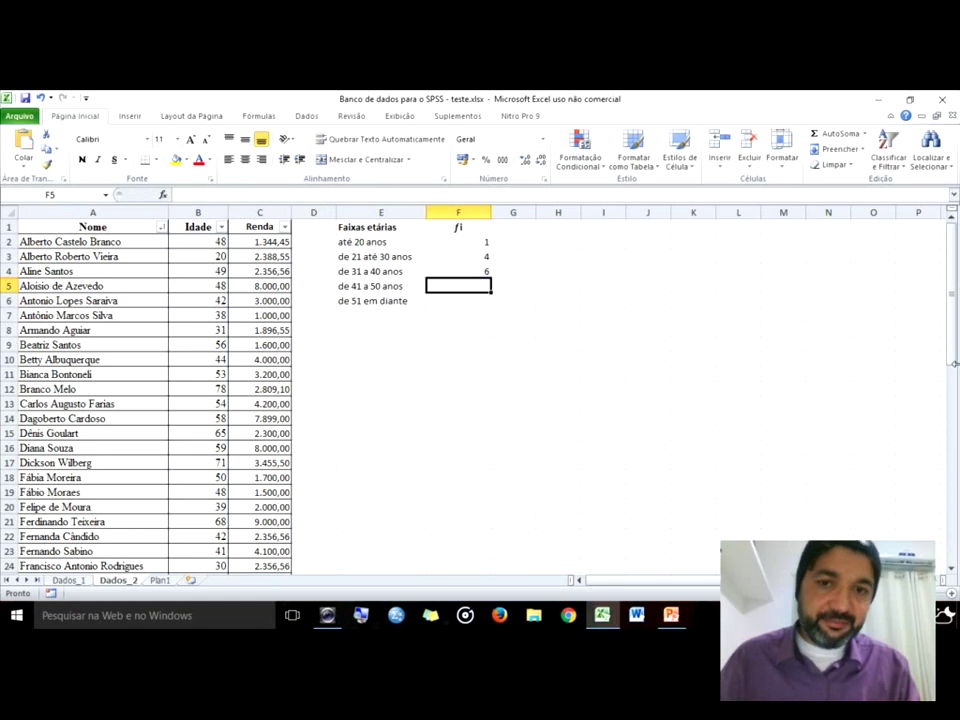
Copy the F4 formula into F5 and set the criterion of its first CONT.SE to "< 50"
text(=)
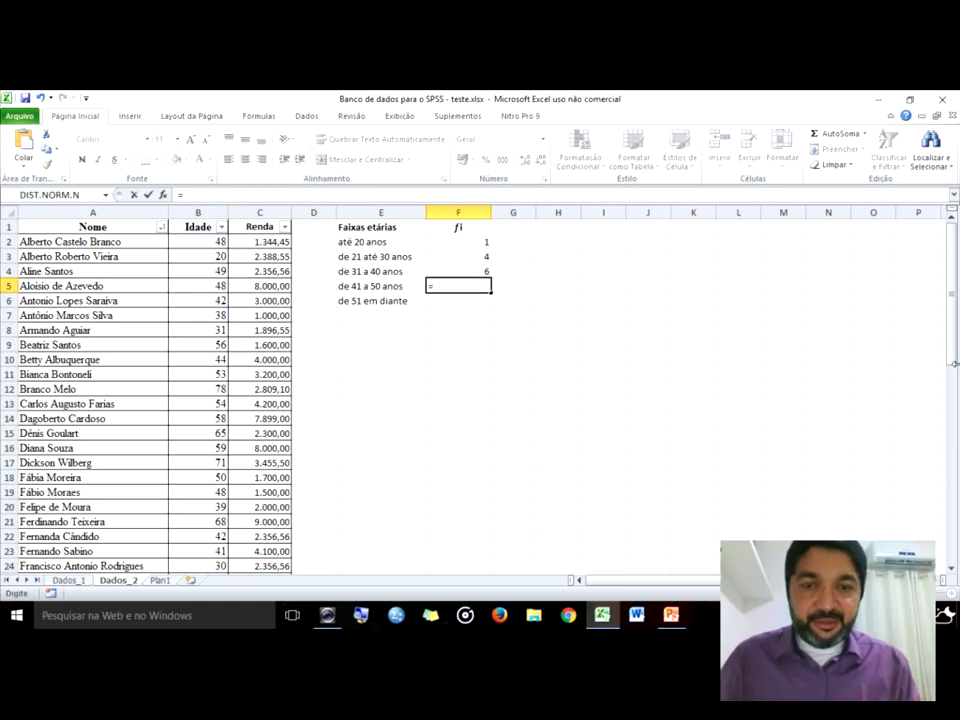
key(Escape)
key(ctrl+d)
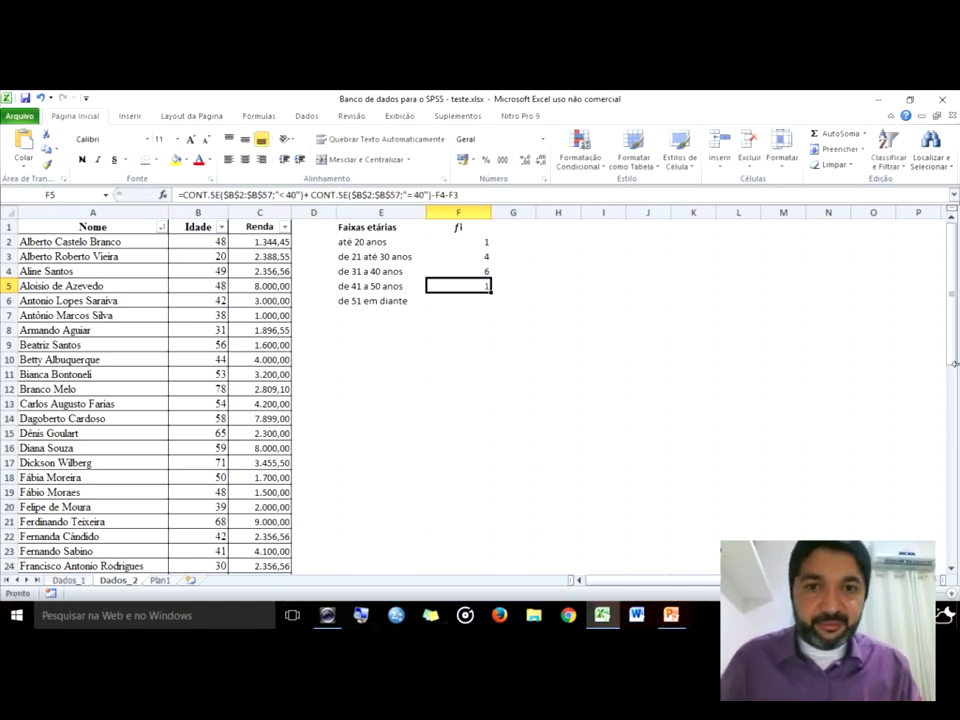
key(F2)
key(Left)
key(Left)
key(Left)
key(Left)
key(Left)
key(Left)
key(Left)
key(Left)
key(Left)
key(Left)
key(Left)
key(Left)
key(Left)
key(Left)
key(Left)
key(Left)
key(Left)
key(Left)
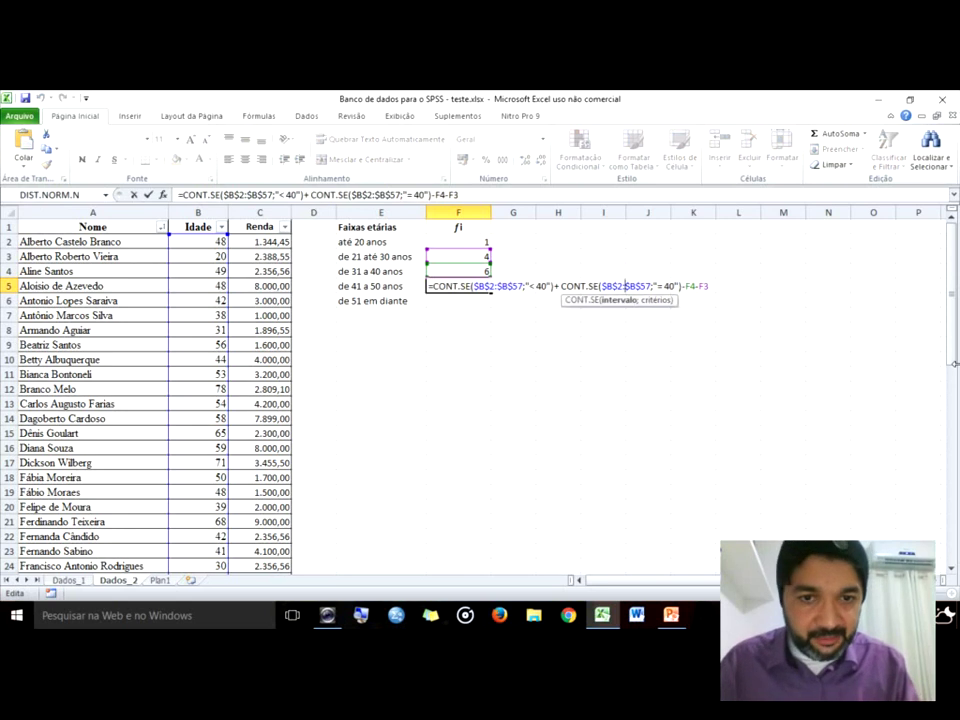
key(Left)
key(Left)
key(Left)
key(Left)
key(Left)
key(Left)
key(Left)
key(Left)
key(Left)
key(Left)
key(Left)
key(Left)
key(Left)
key(Left)
key(Left)
key(Left)
key(Left)
text(5)
Set the criterion of the second CONT.SE in the F5 formula to "= 50"
key(Right)
key(Right)
key(Right)
key(Right)
key(Right)
key(Right)
key(Right)
key(Right)
key(Right)
key(Right)
key(Right)
key(Right)
key(Right)
key(Right)
key(Right)
key(Right)
key(Right)
key(Right)
key(Right)
key(Right)
key(Right)
key(Right)
key(Right)
text(5)
Subtract the F2 frequency as well at the end of the F5 formula and commit it
key(Right)
key(Right)
key(Right)
key(Right)
key(Right)
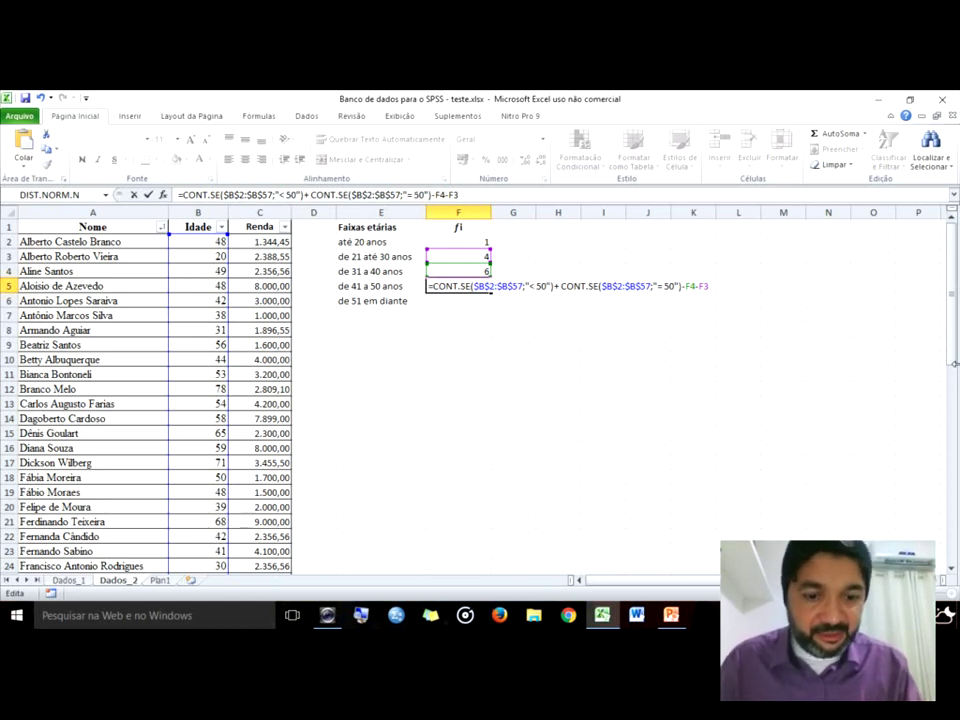
click(474, 244)
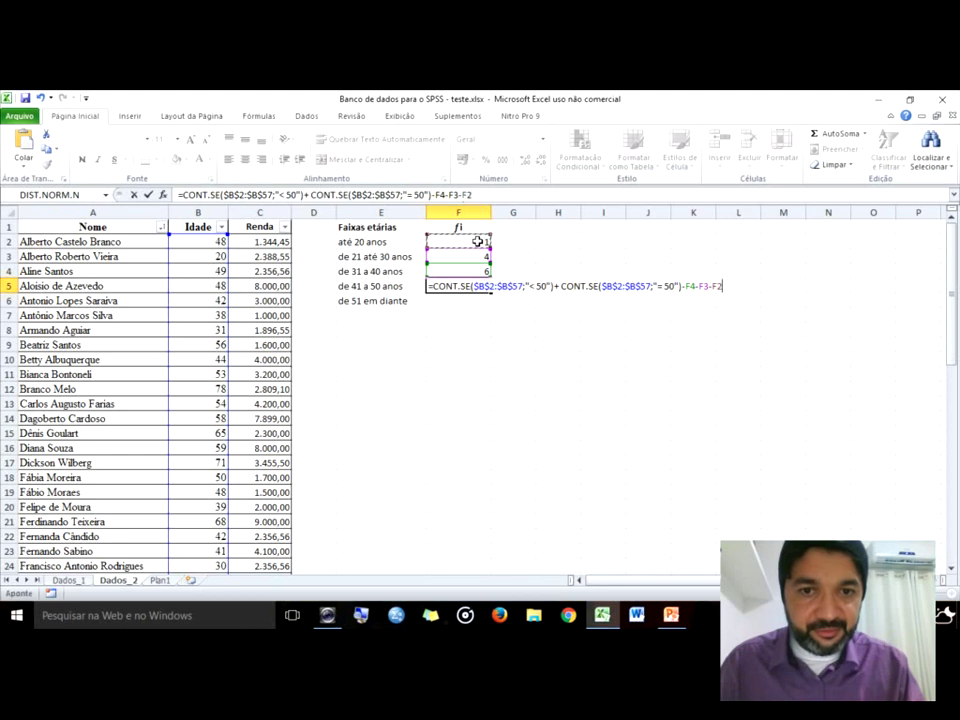
key(Return)
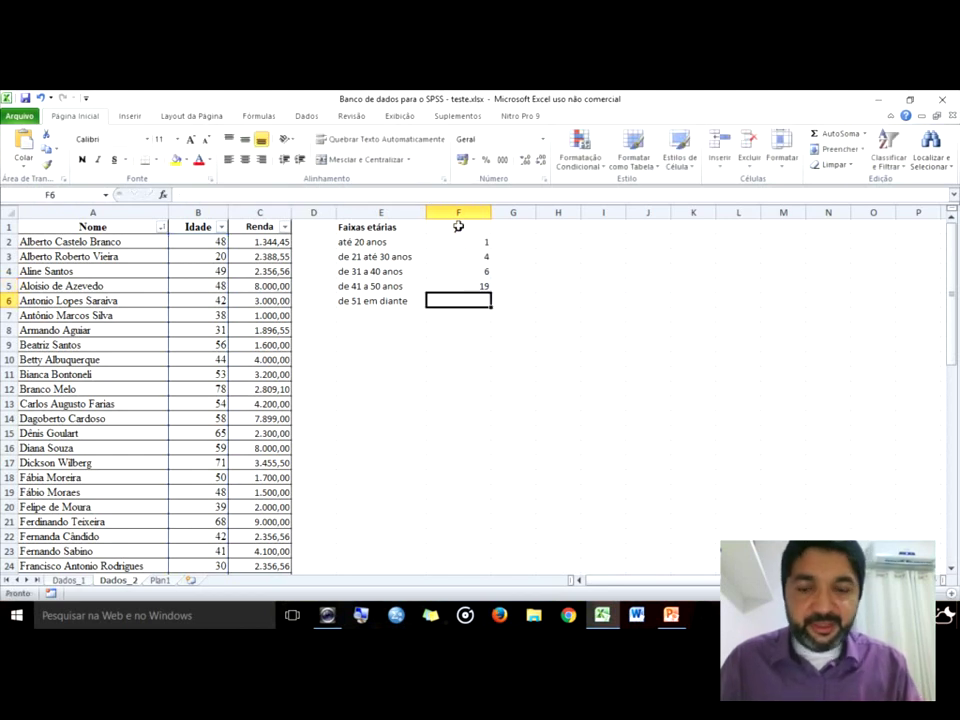
Fill F6 with the F5 formula and strip it down to its first CONT.SE, removing the second CONT.SE and all subtractions
text(=)
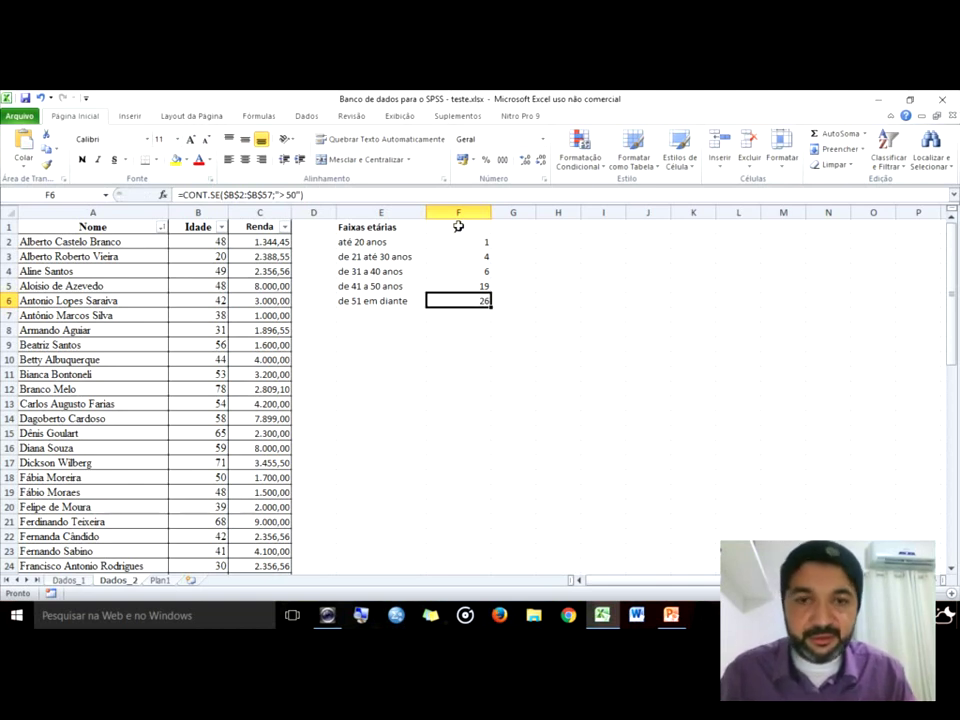
key(Delete)
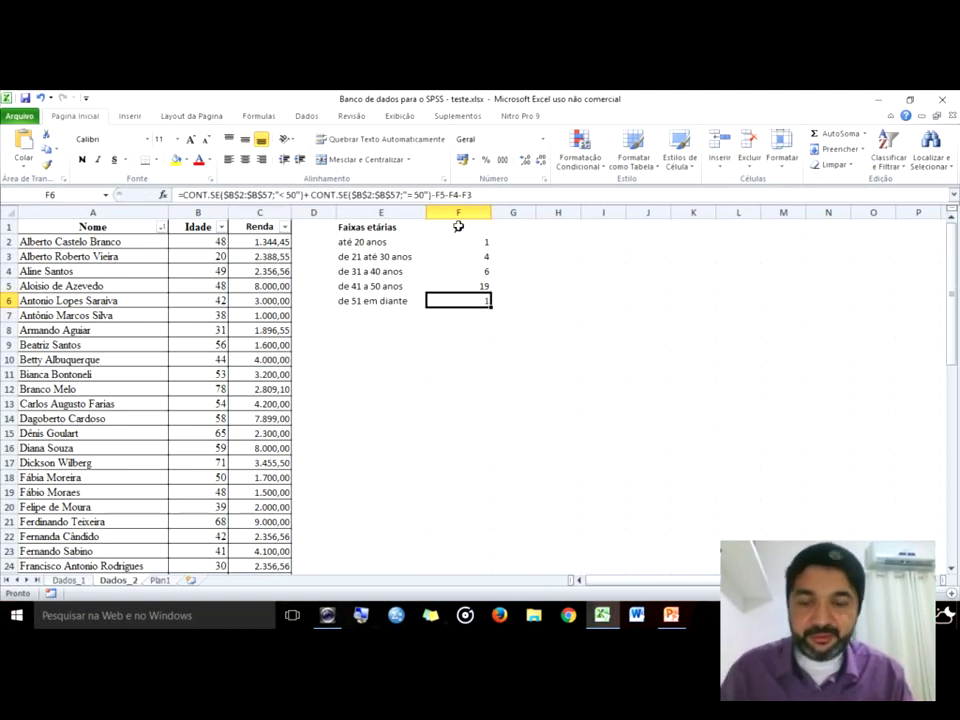
key(F2)
key(BackSpace)
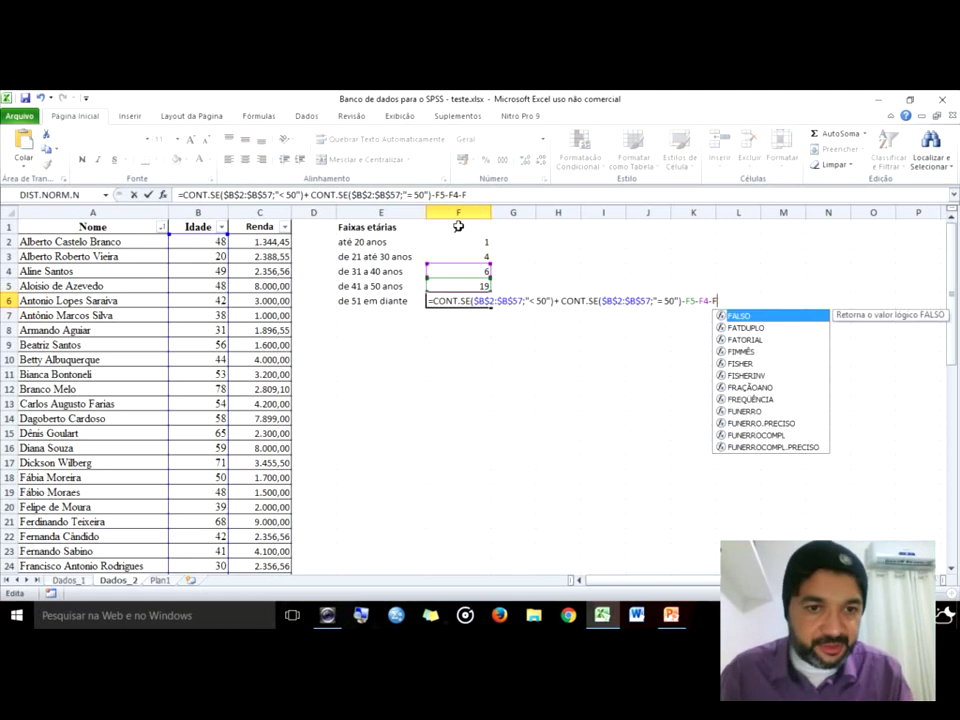
key(BackSpace)
key(BackSpace)
key(BackSpace)
key(BackSpace)
key(BackSpace)
key(BackSpace)
key(BackSpace)
key(BackSpace)
key(BackSpace)
key(BackSpace)
key(BackSpace)
key(BackSpace)
key(BackSpace)
key(BackSpace)
key(BackSpace)
key(BackSpace)
key(BackSpace)
key(BackSpace)
key(BackSpace)
key(BackSpace)
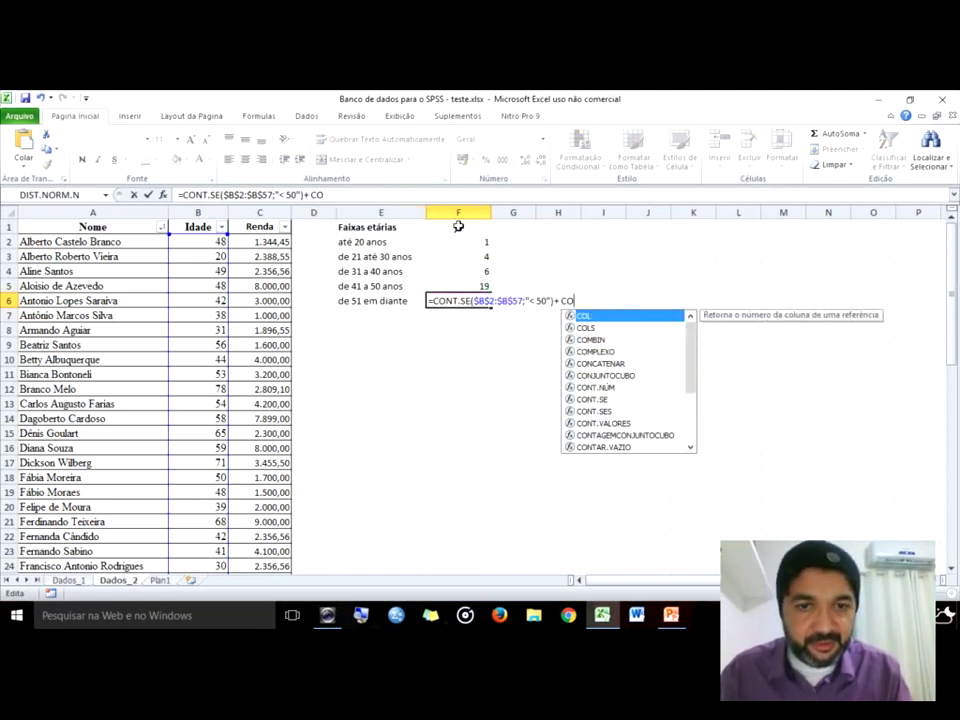
key(BackSpace)
key(BackSpace)
key(BackSpace)
Change the criterion of the remaining CONT.SE in F6 to "> 50" and commit the formula
key(Left)
key(Left)
key(Left)
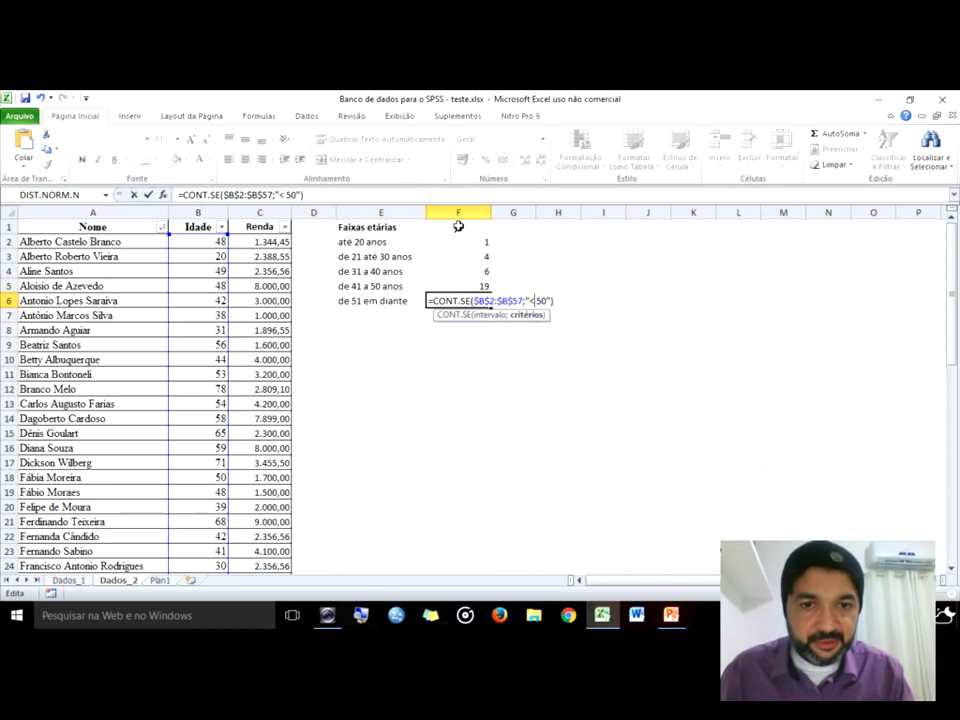
text(>)
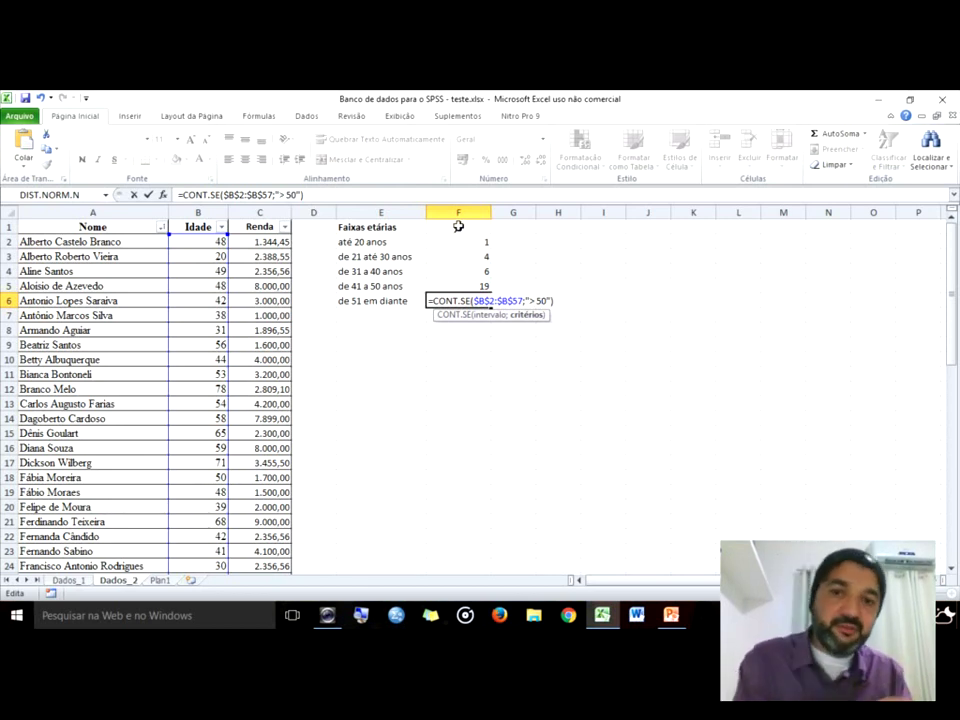
key(Return)
key(Up)
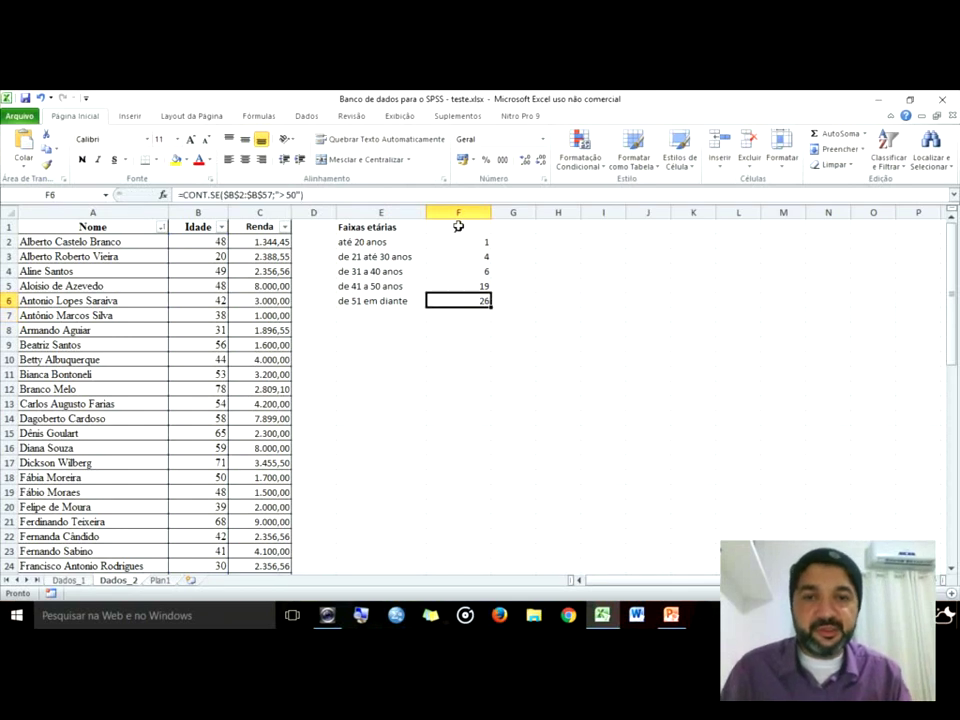
Check the summary of the frequencies F2:F6 and review the formula of each age range one by one
key(shift+Up)
key(shift+Up)
key(shift+Up)
key(shift+Up)
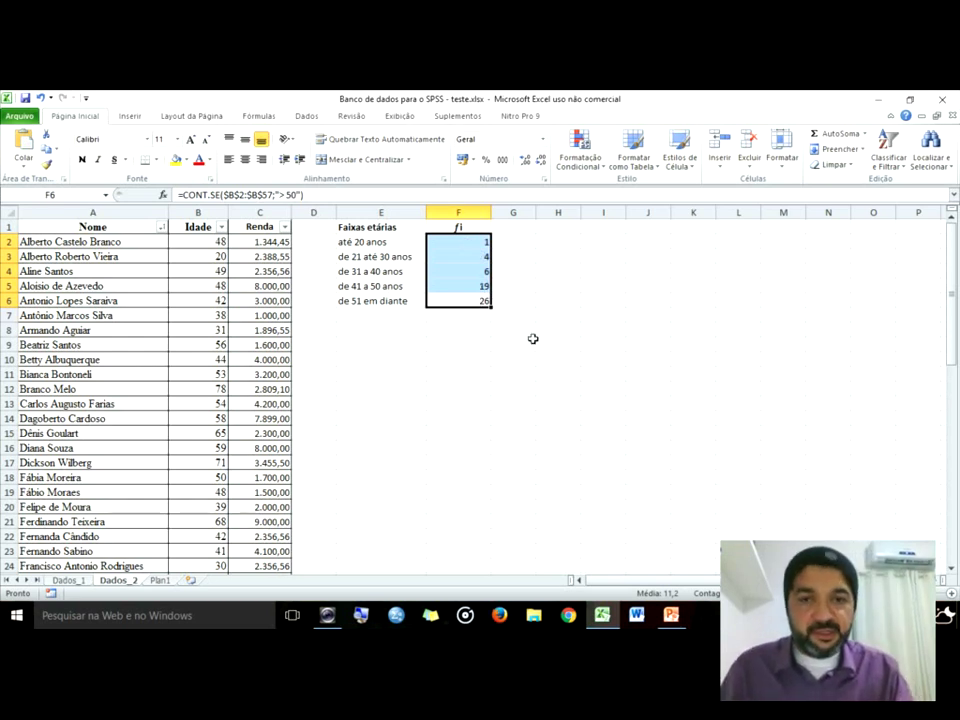
key(Up)
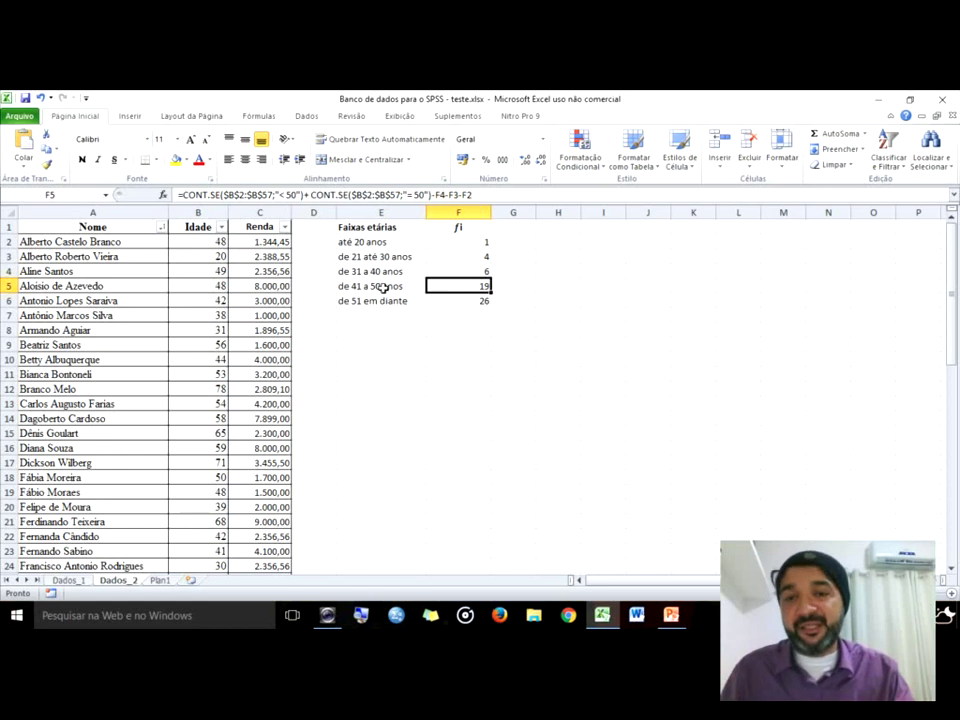
click(473, 243)
click(462, 257)
click(461, 272)
click(460, 287)
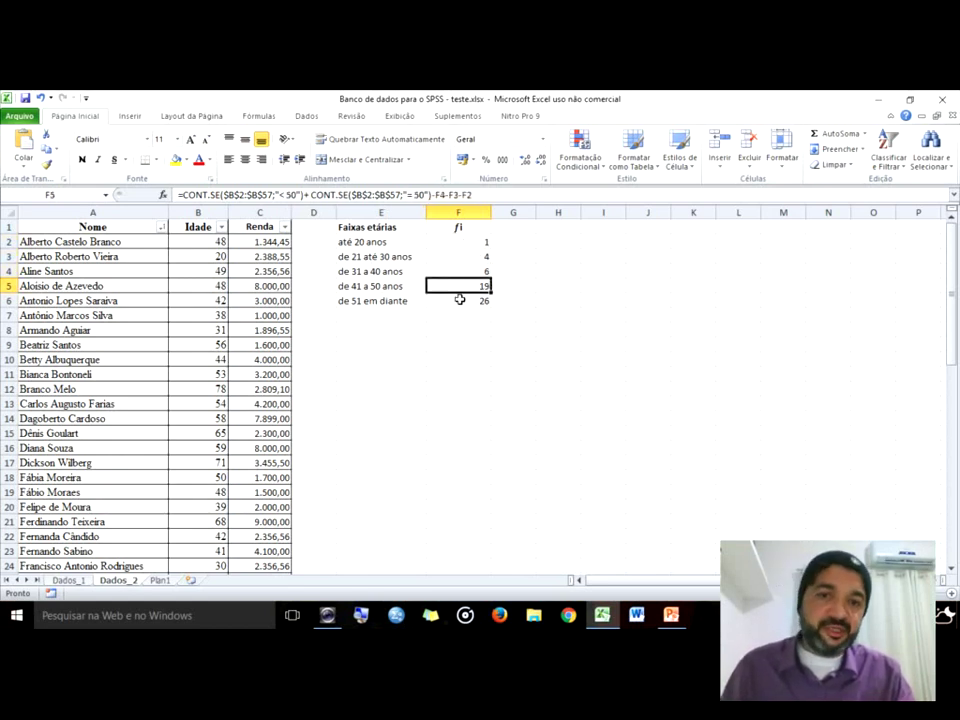
click(459, 299)
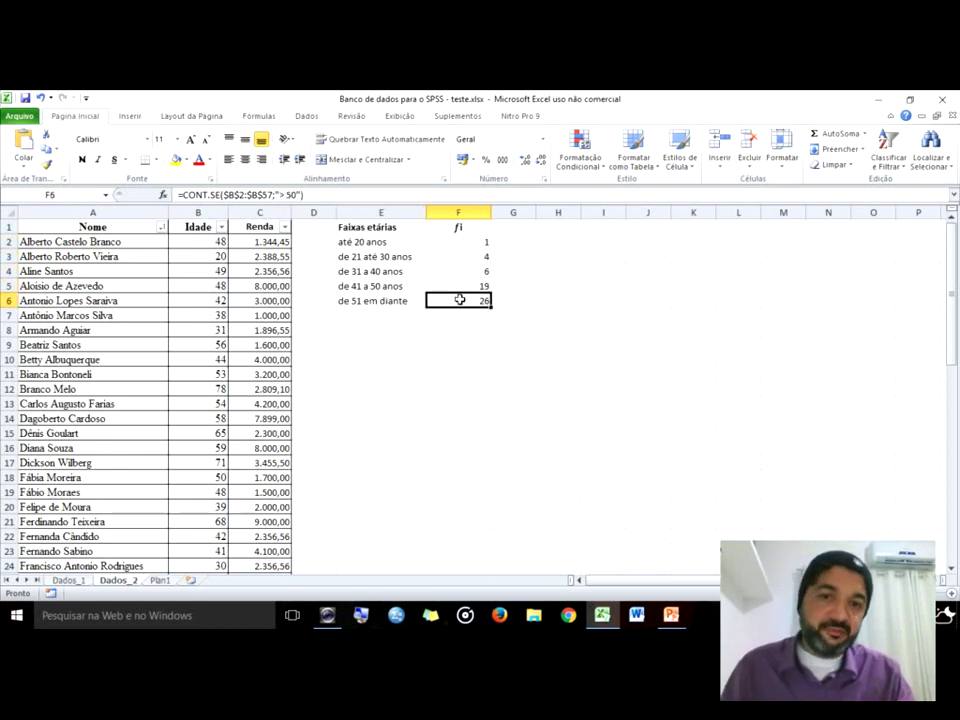
Insert a 2D clustered column chart from the table E1:F6 and place it below the table
click(393, 228)
drag(393, 228, 452, 304)
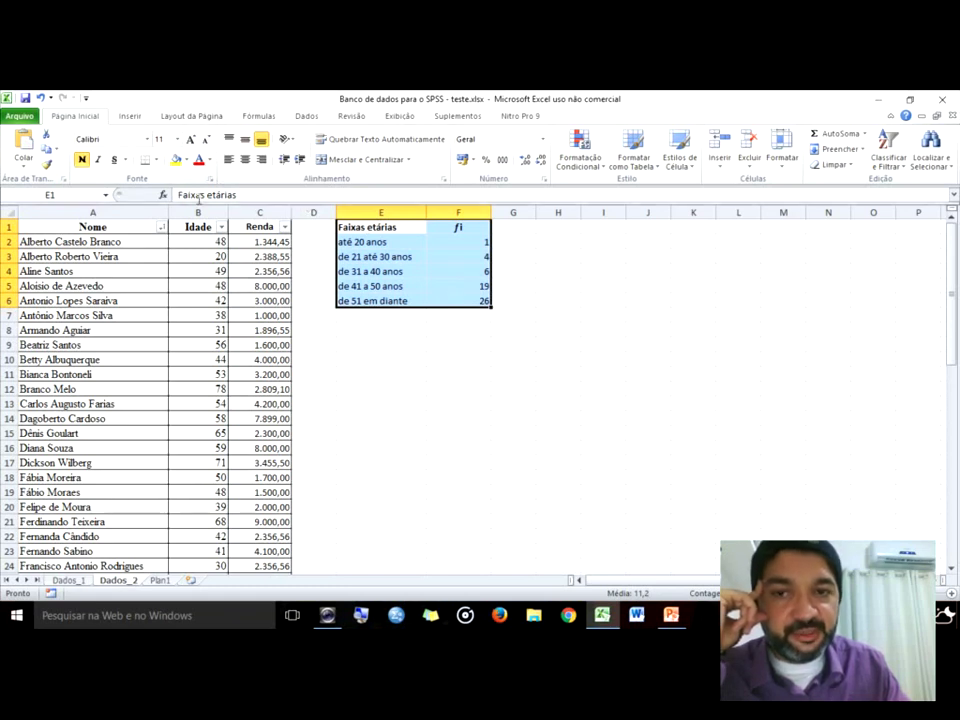
click(128, 117)
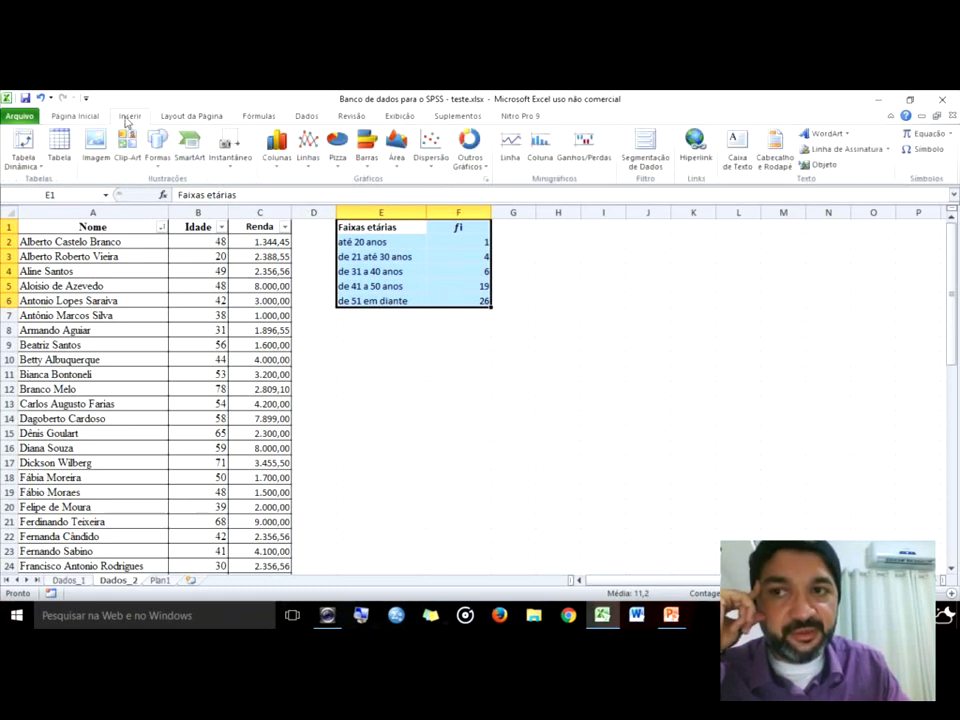
click(275, 150)
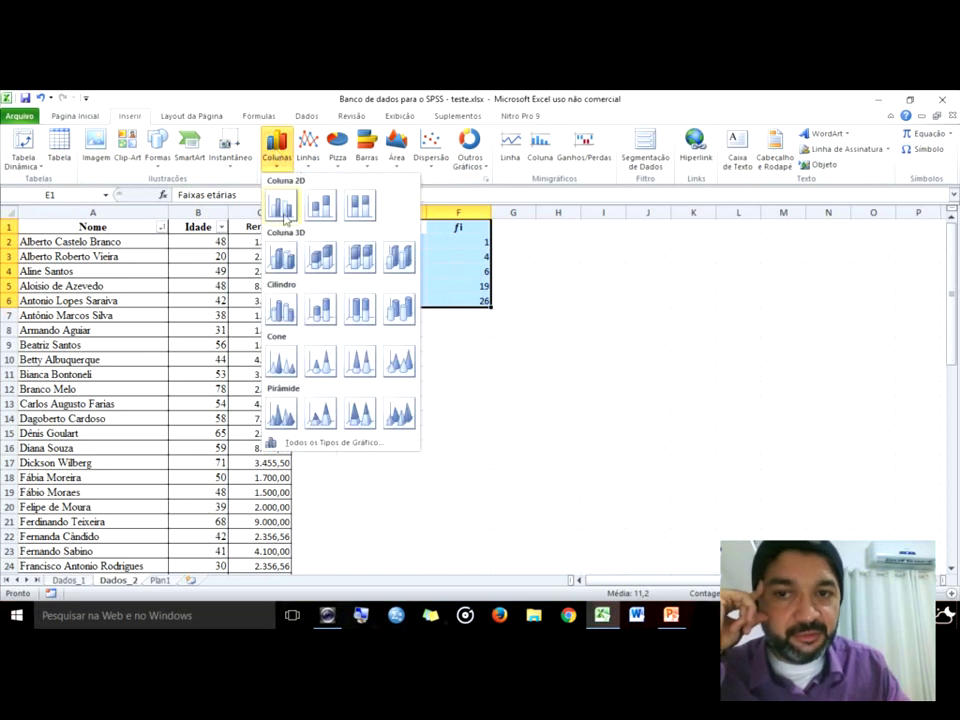
click(281, 205)
drag(585, 387, 653, 429)
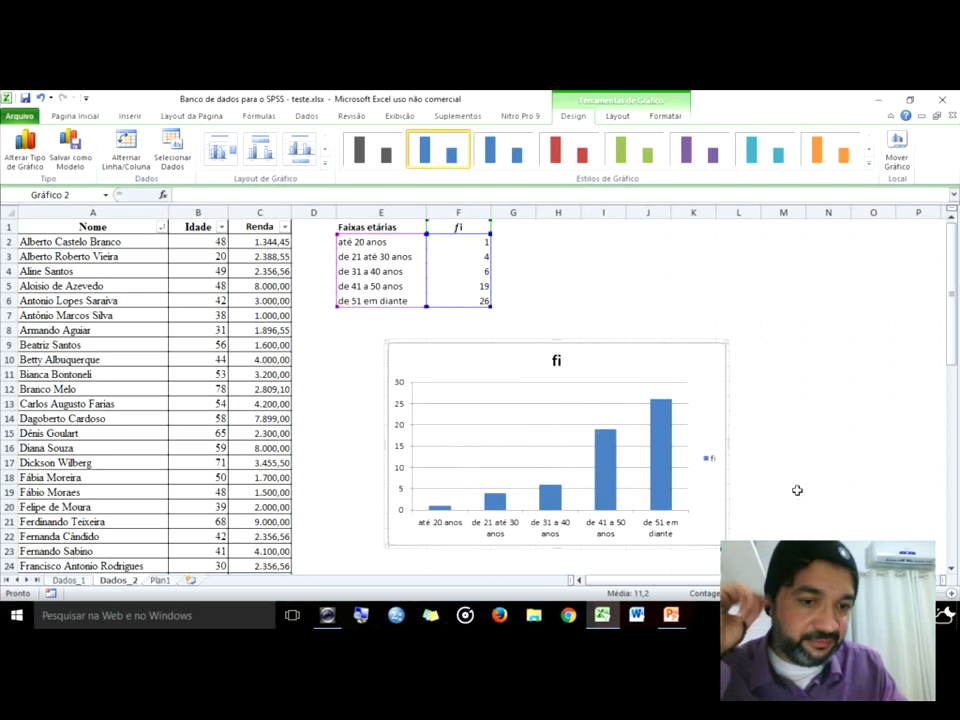
Remove the chart's title and legend, and align the chart just under the age range table
click(560, 363)
key(Delete)
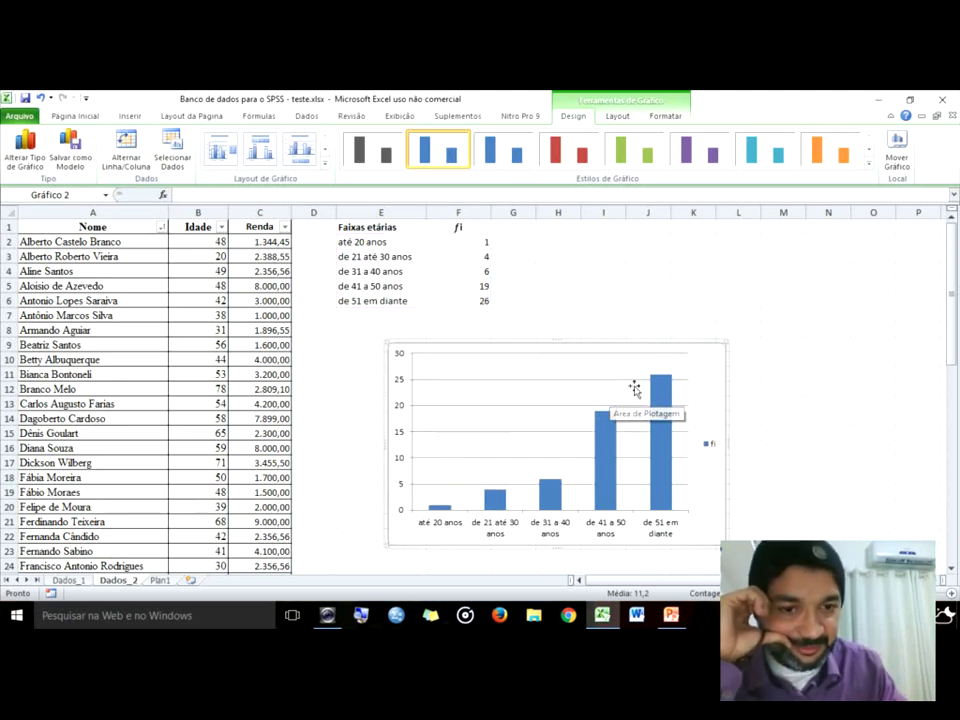
click(706, 447)
key(Delete)
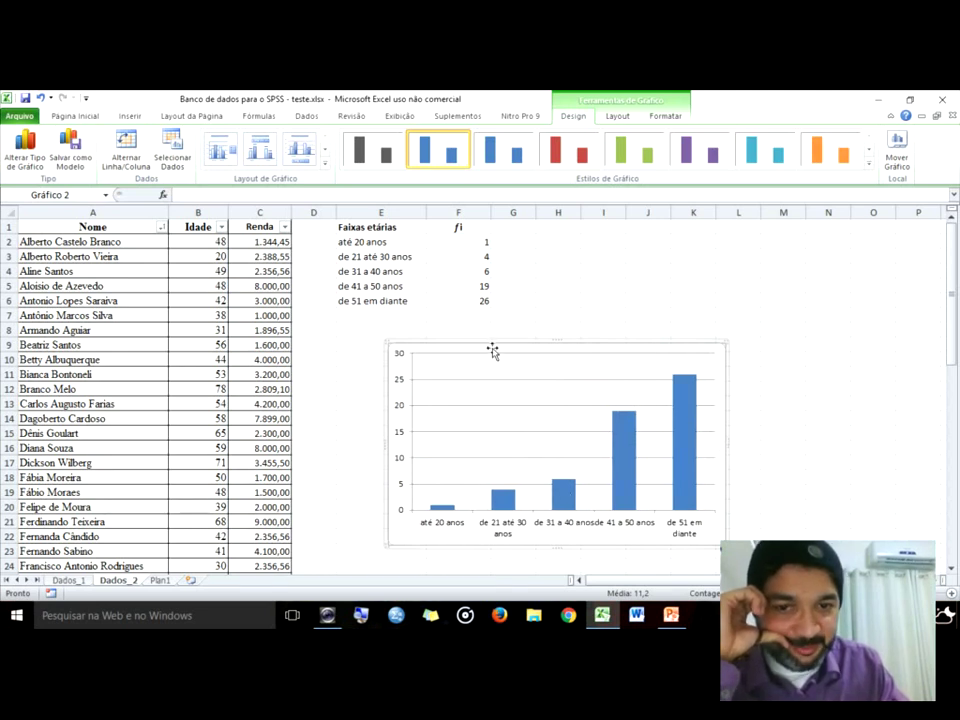
drag(493, 345, 437, 328)
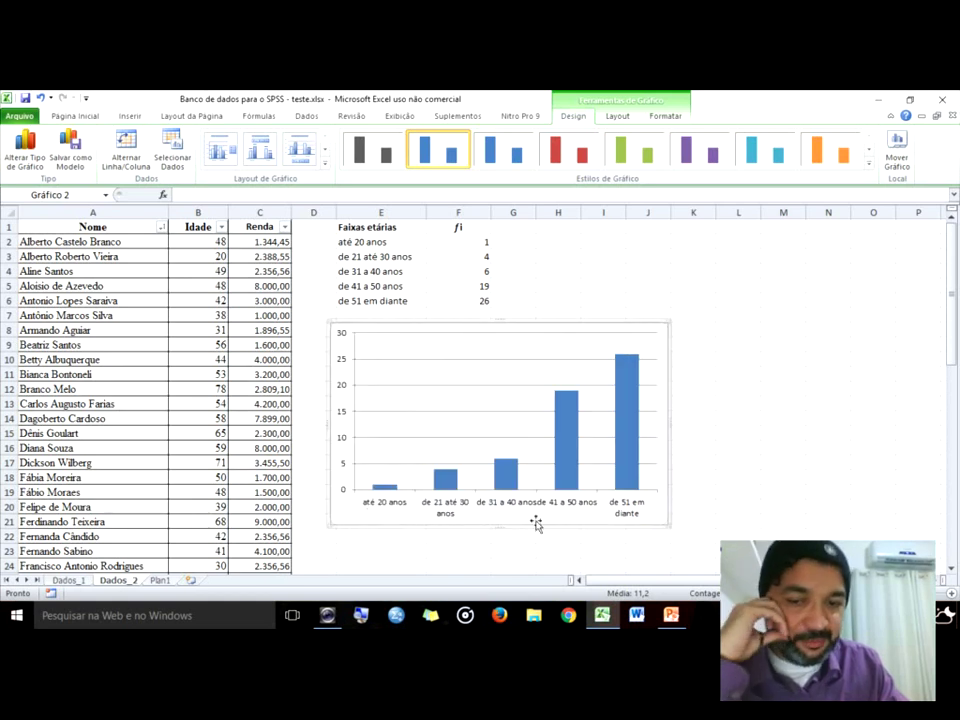
click(729, 440)
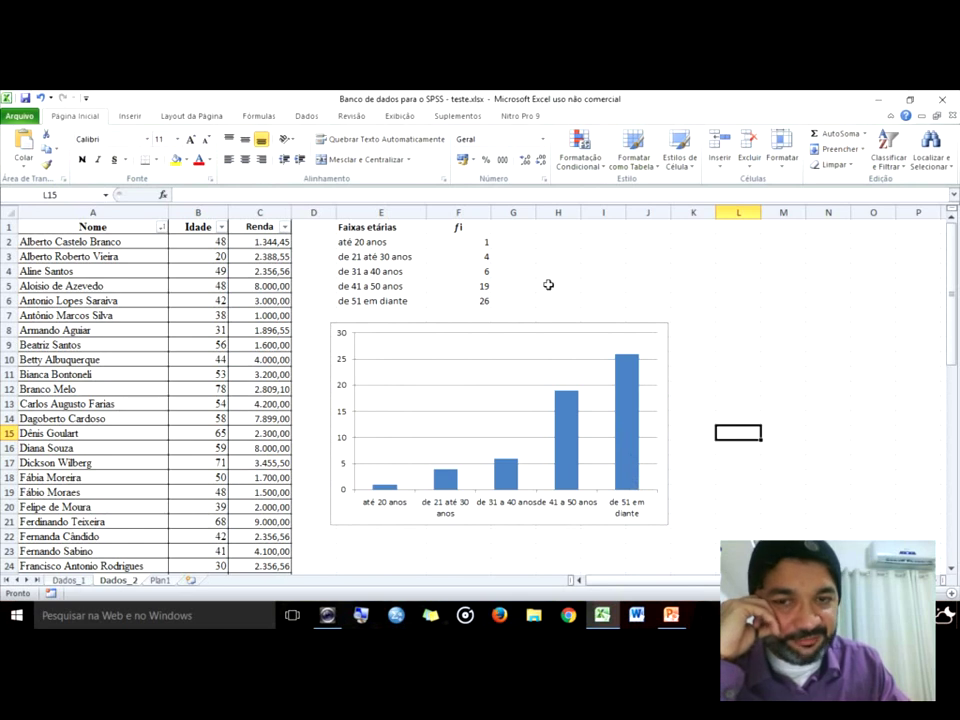
Enter the upper limits 20, 30, 40 and 50 of the age ranges in cells G2:G5
click(516, 241)
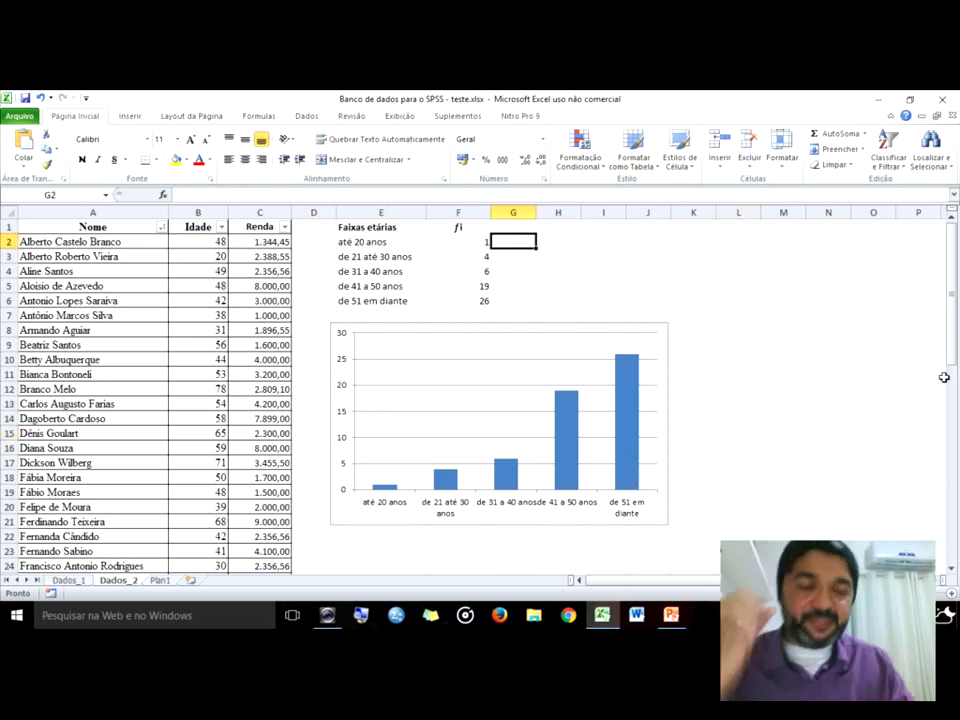
text(20)
key(Return)
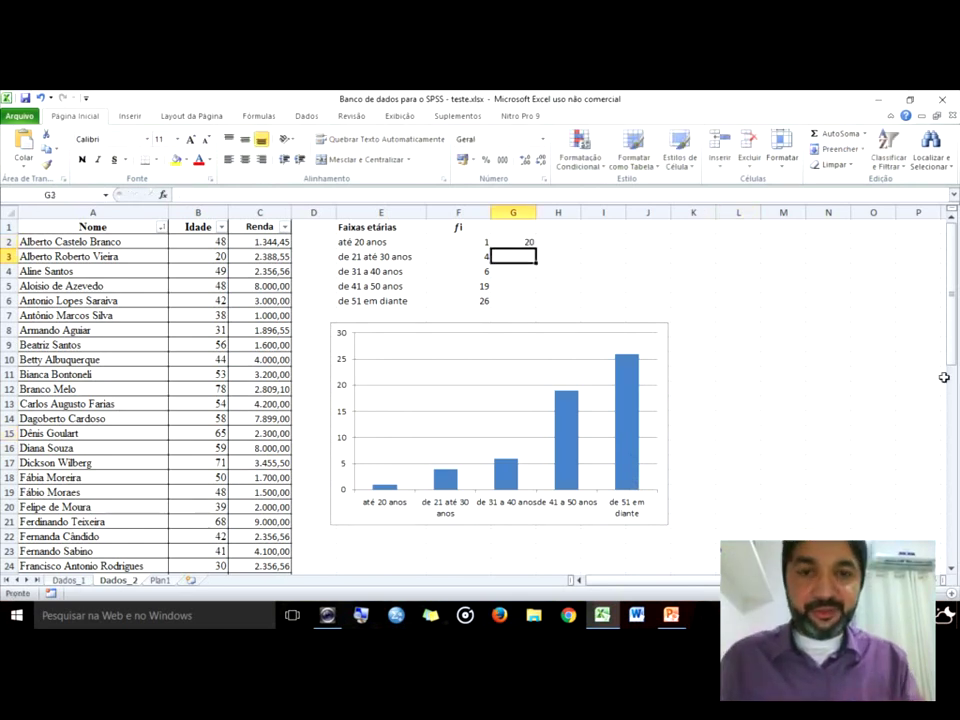
text(10)
key(Return)
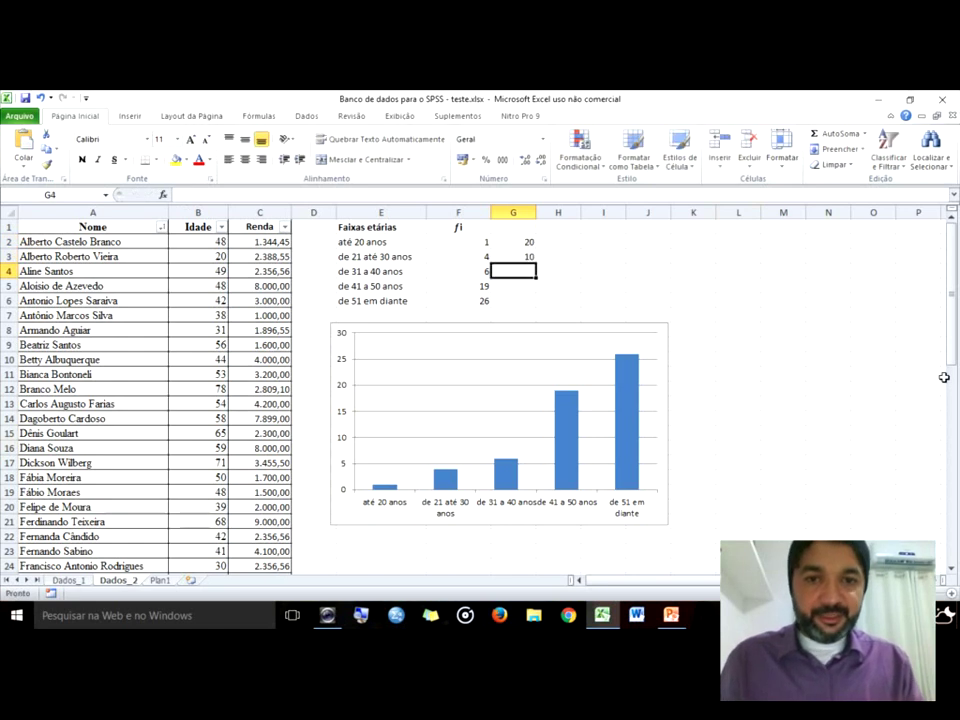
key(Up)
text(30)
key(Return)
text(40)
key(Return)
text(50)
key(Return)
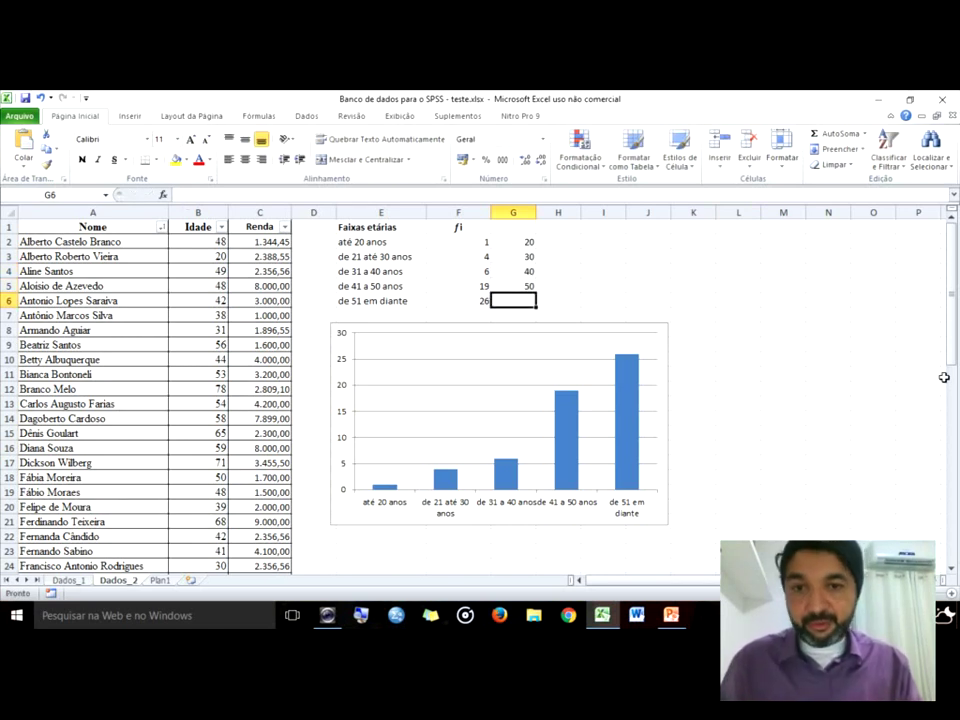
Compare each upper limit in G2:G5 with its age range's label and the frequency formula in column F
key(Up)
key(Up)
key(Up)
key(Up)
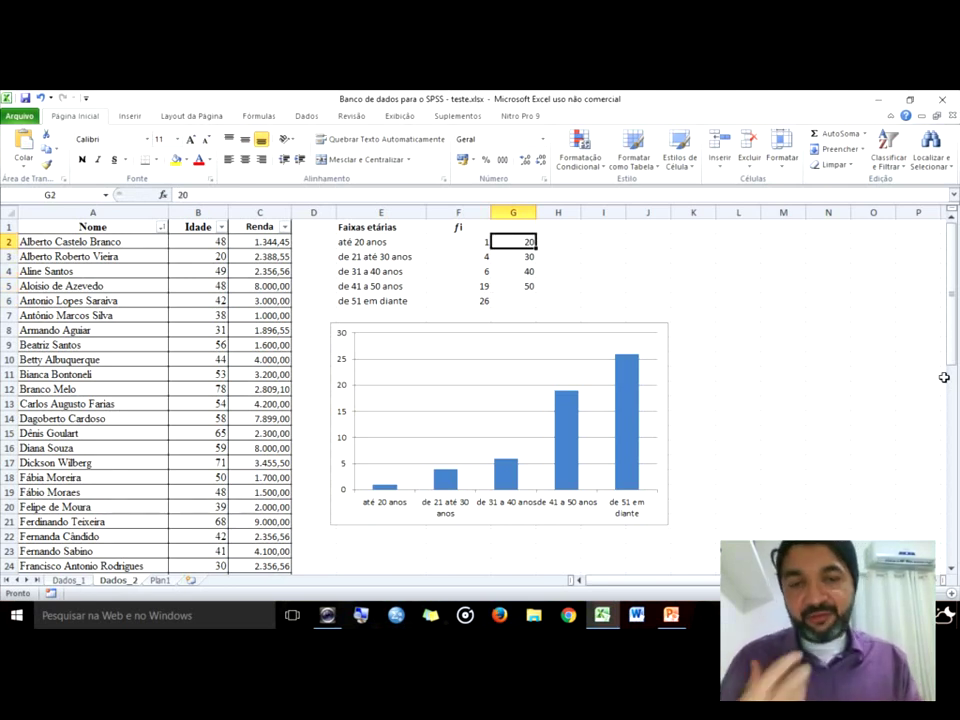
key(Left)
key(Left)
key(Right)
key(Right)
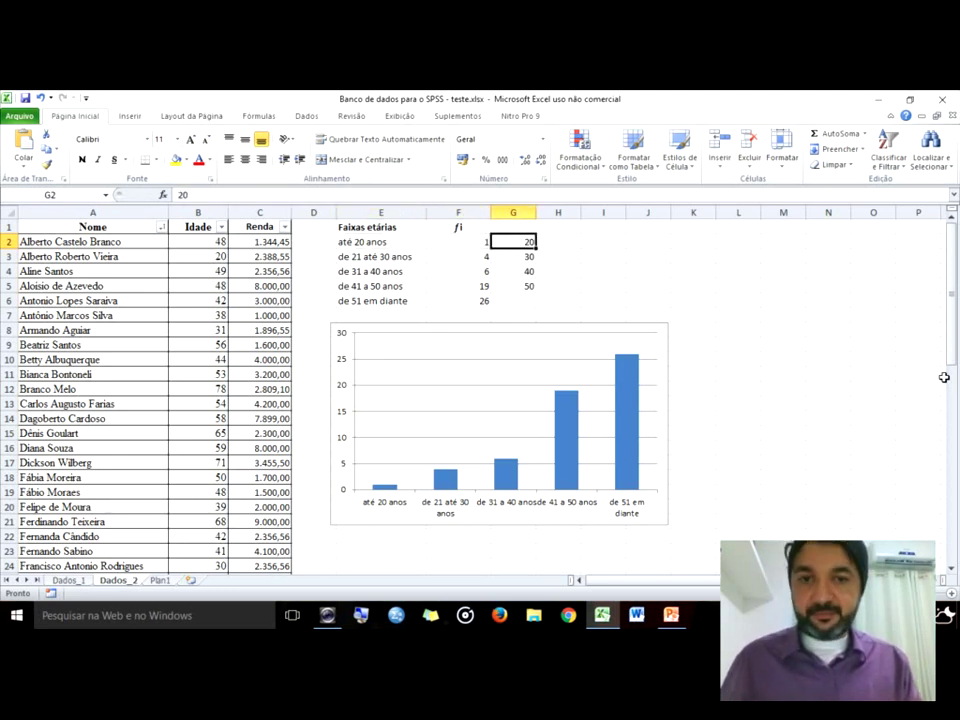
key(Left)
key(Left)
key(Right)
key(Right)
key(Down)
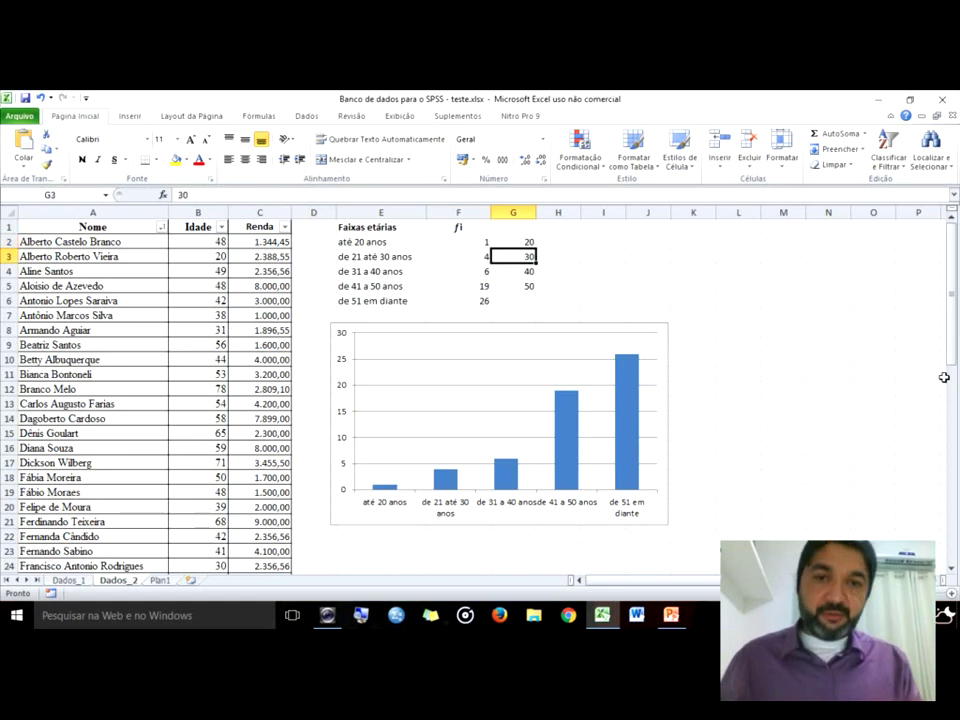
key(Left)
key(Left)
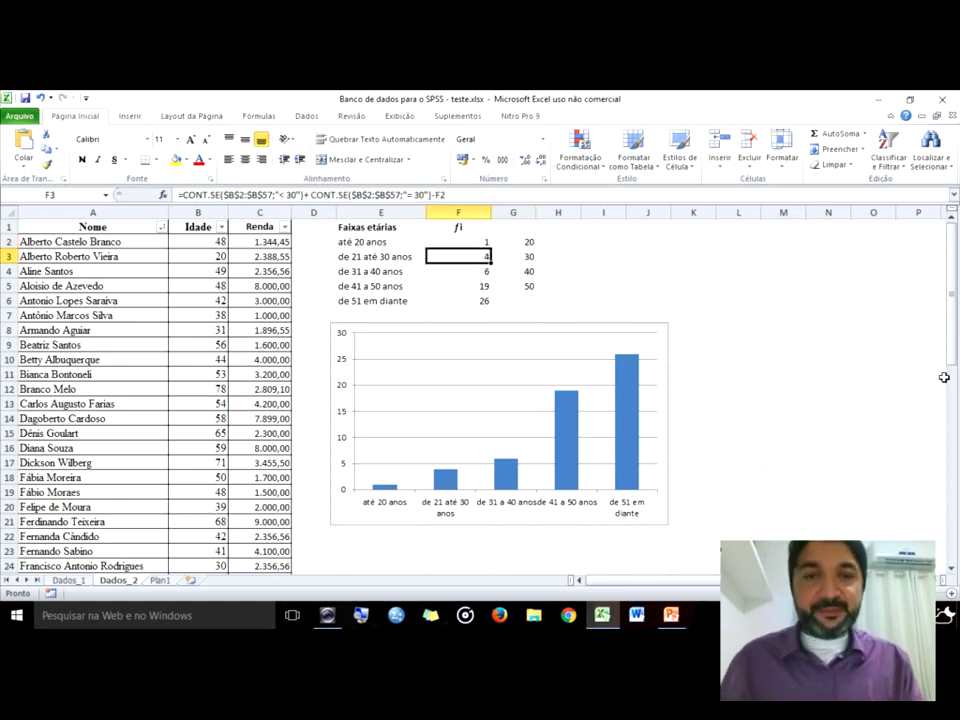
key(Right)
key(Right)
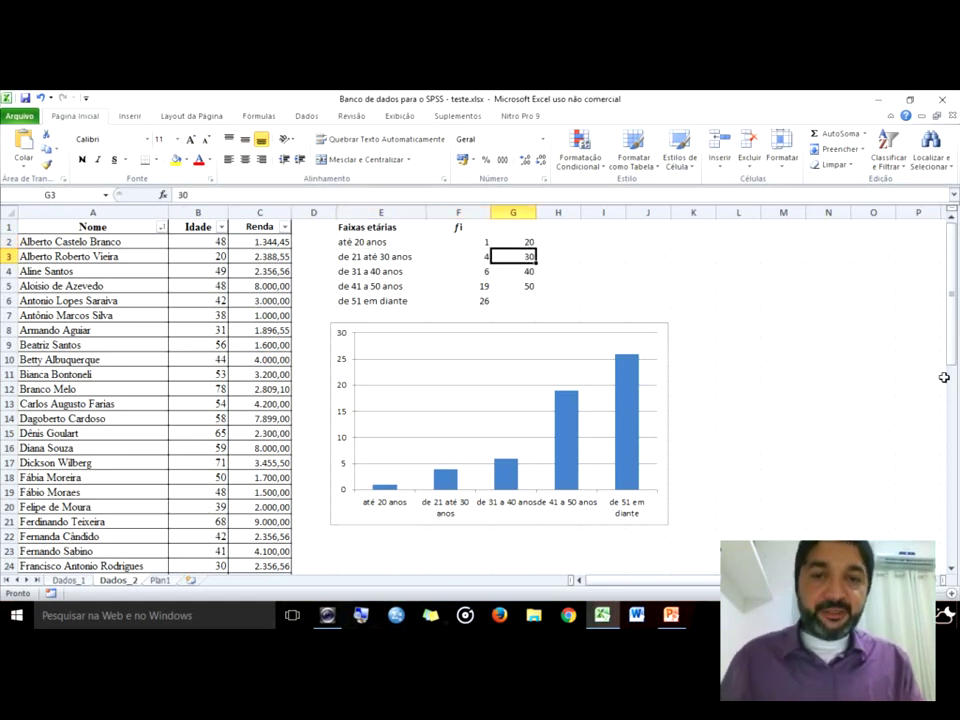
key(Down)
key(Left)
key(Left)
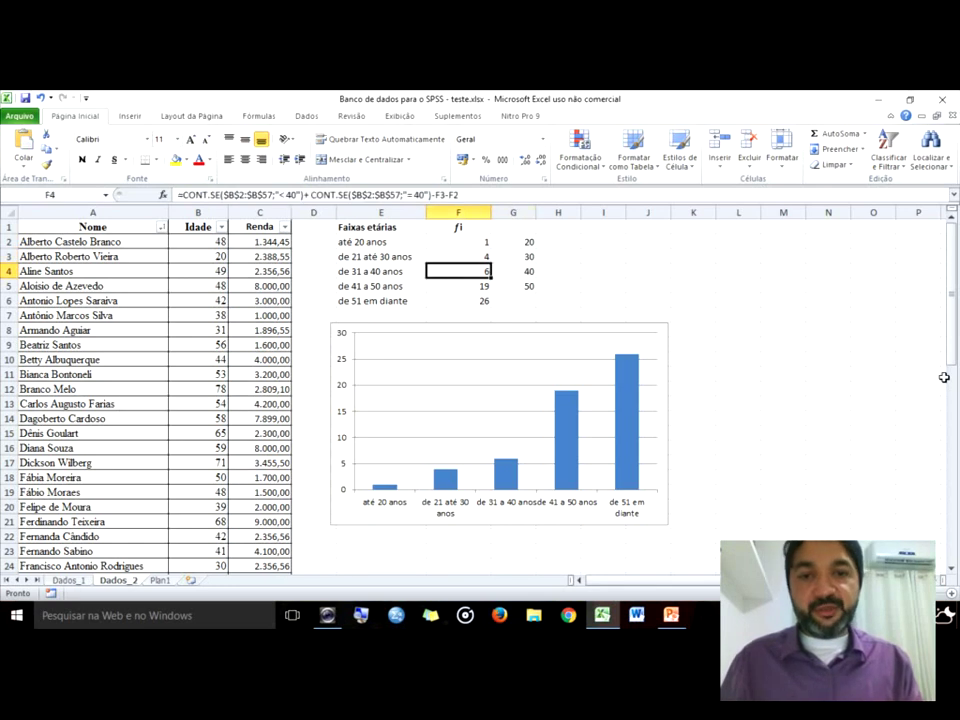
key(Right)
key(Right)
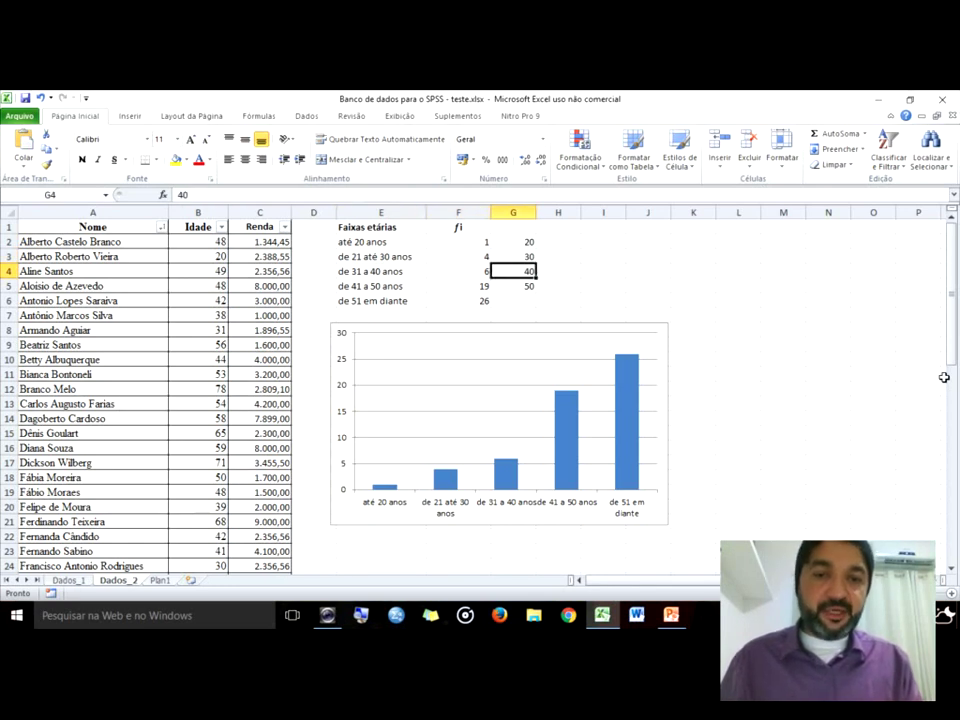
key(Left)
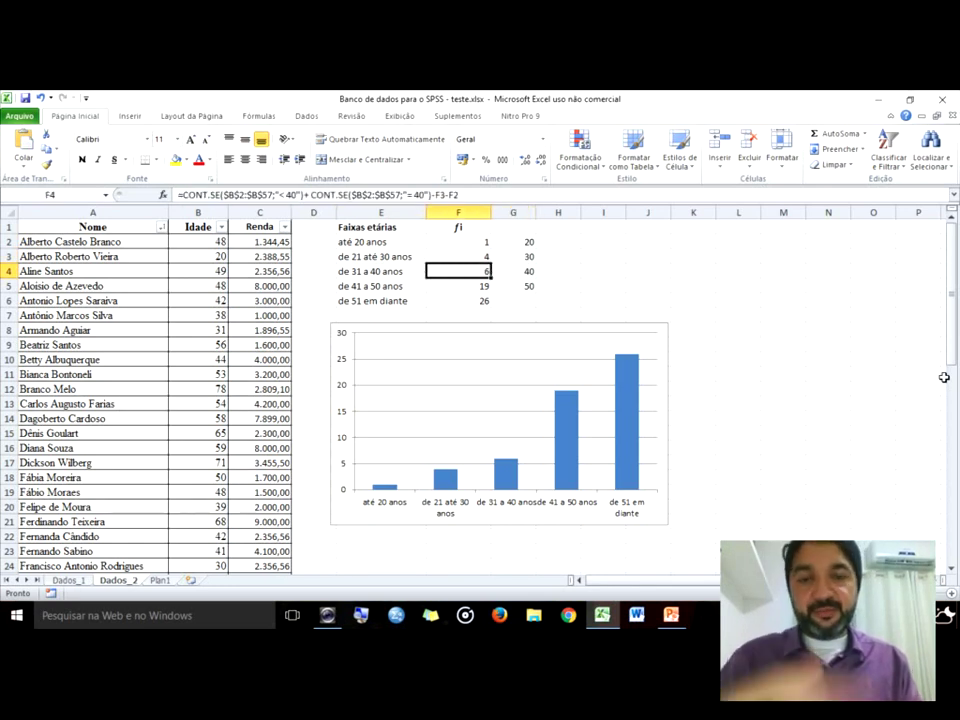
key(Right)
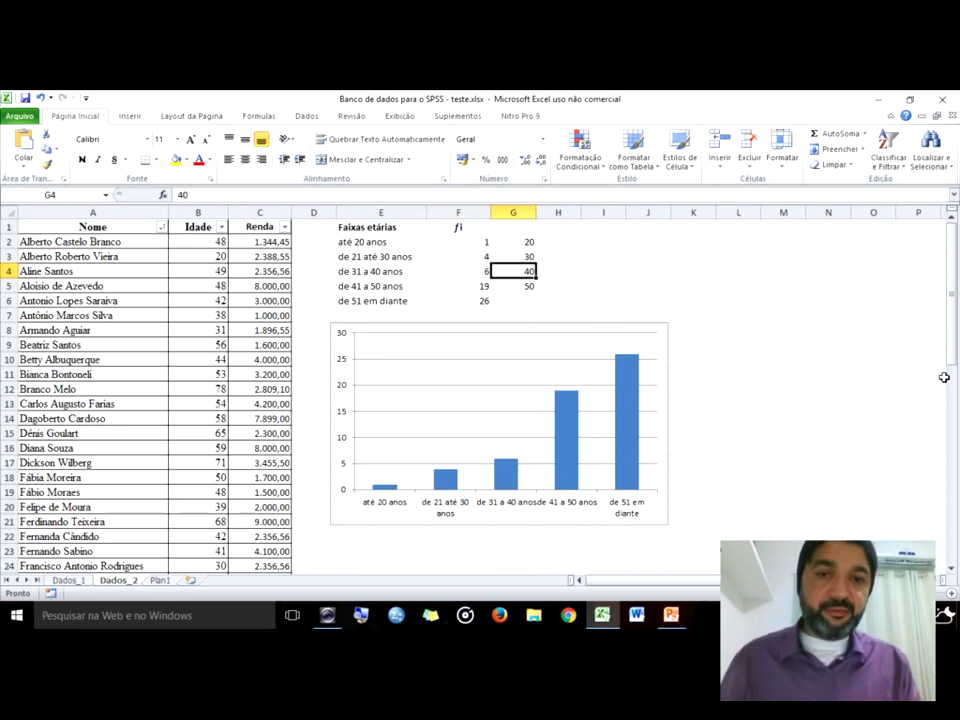
key(Down)
key(Left)
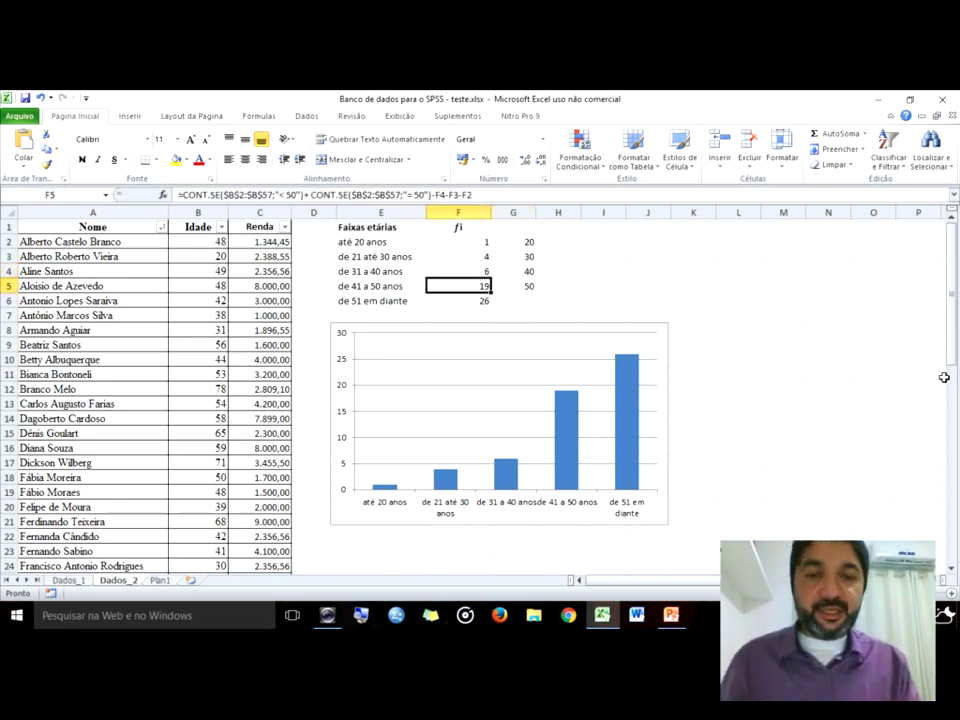
key(Right)
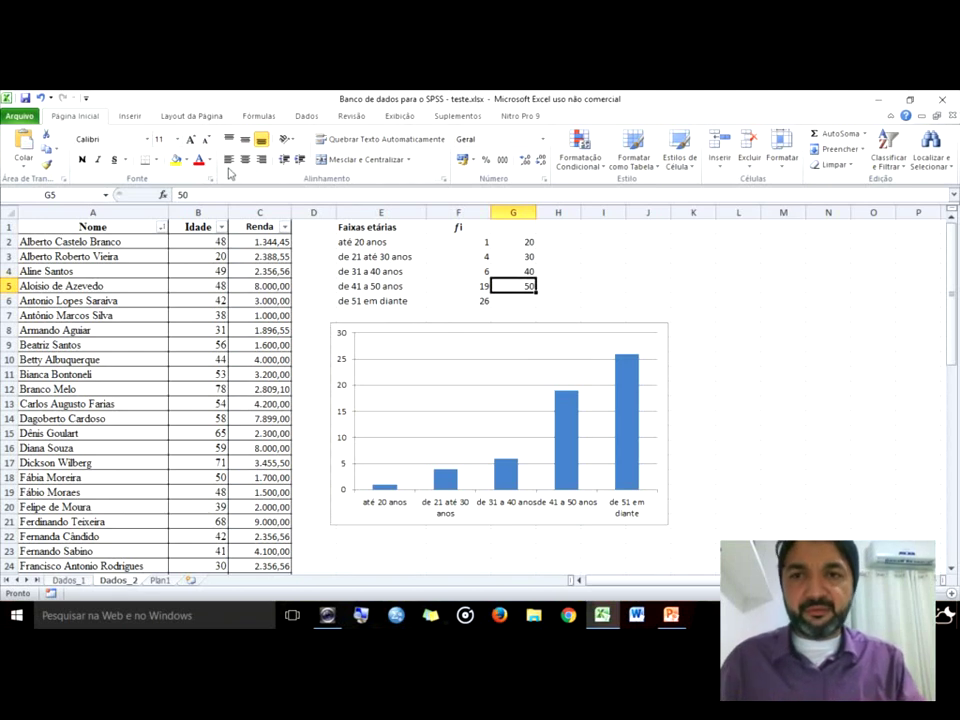
click(352, 257)
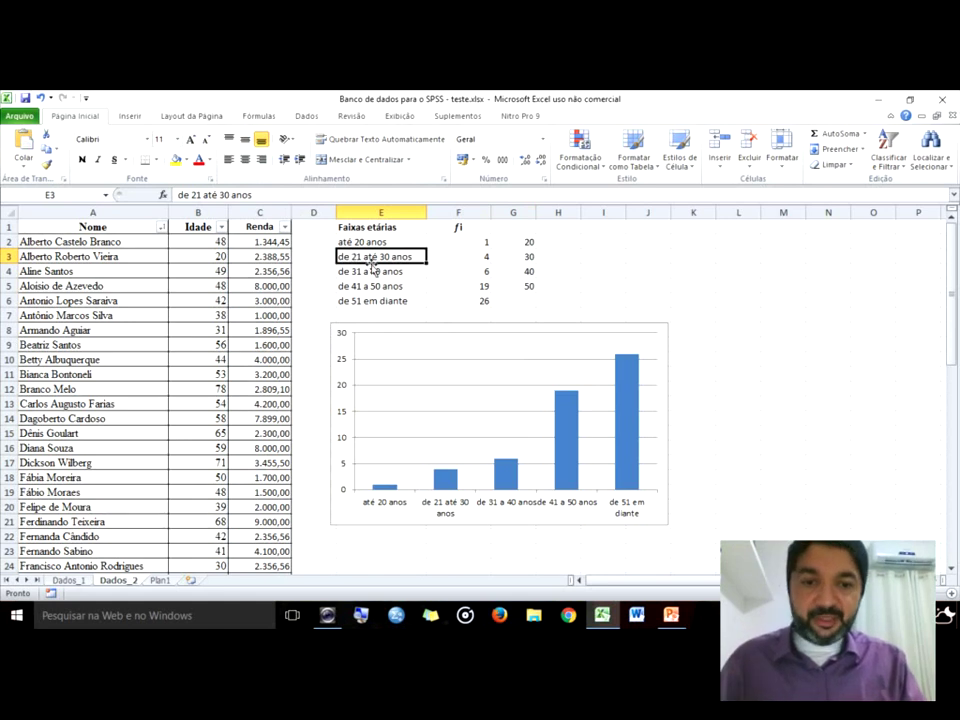
click(478, 345)
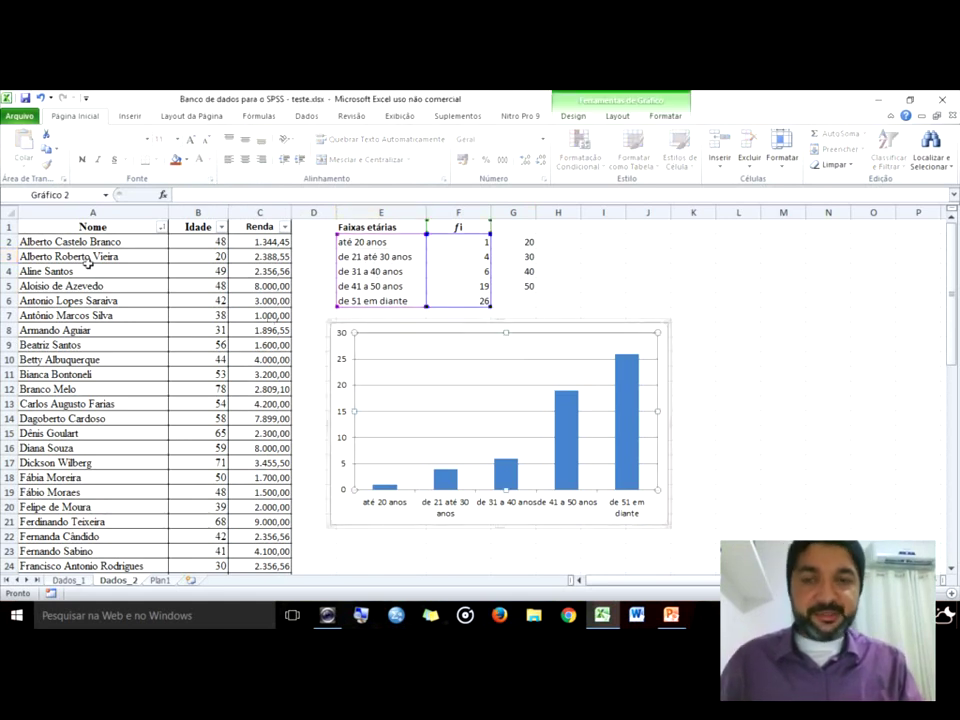
click(550, 243)
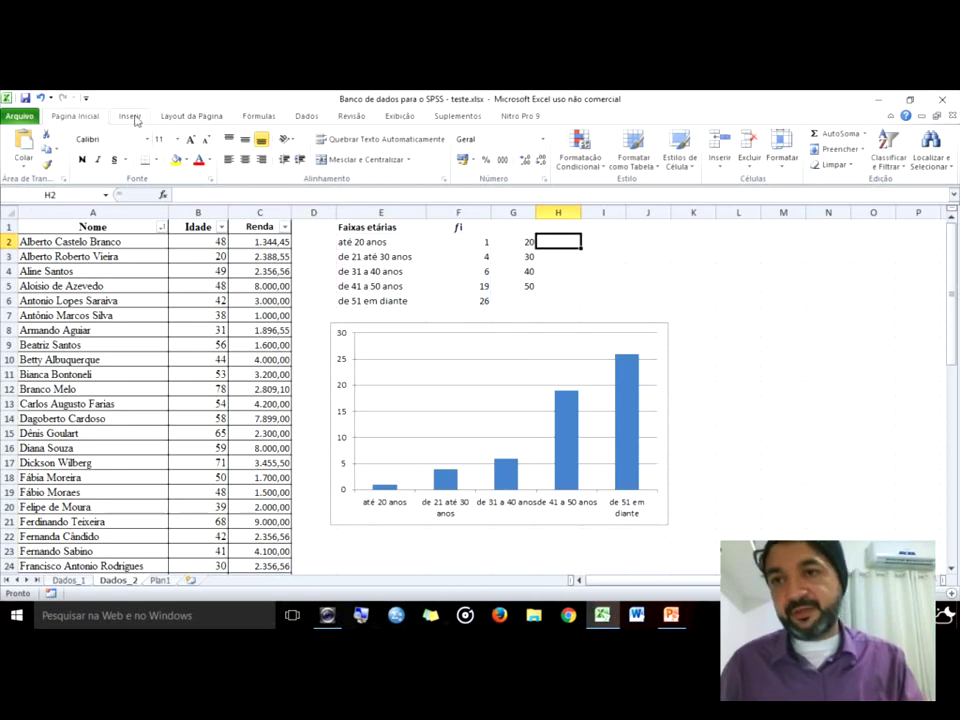
Check the Ferramentas de Análise entry in the add-ins list of the Excel options
click(19, 116)
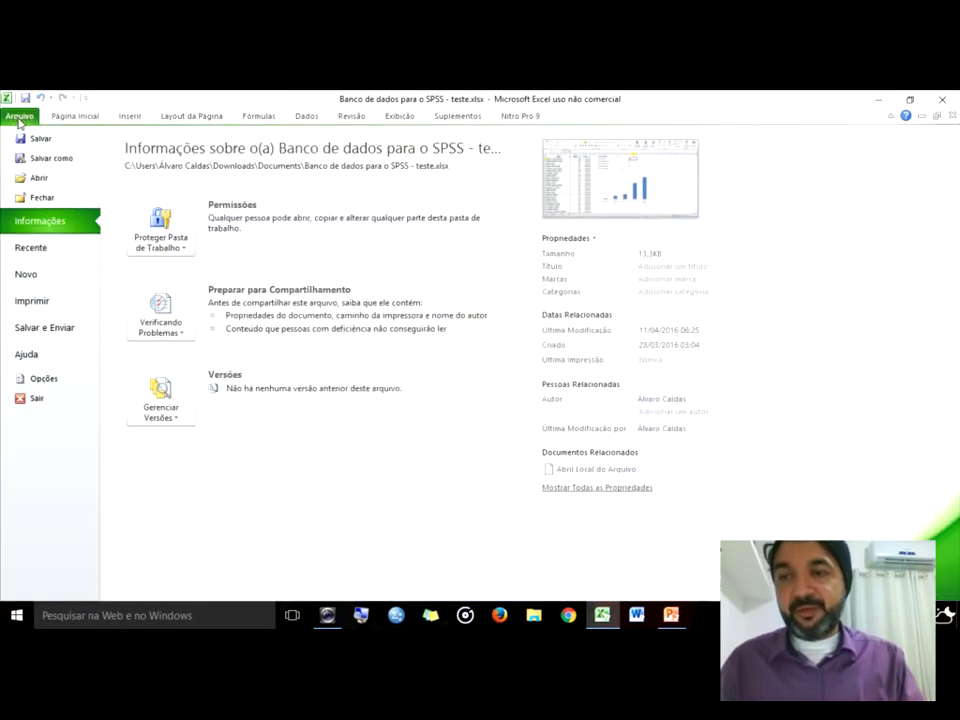
click(57, 381)
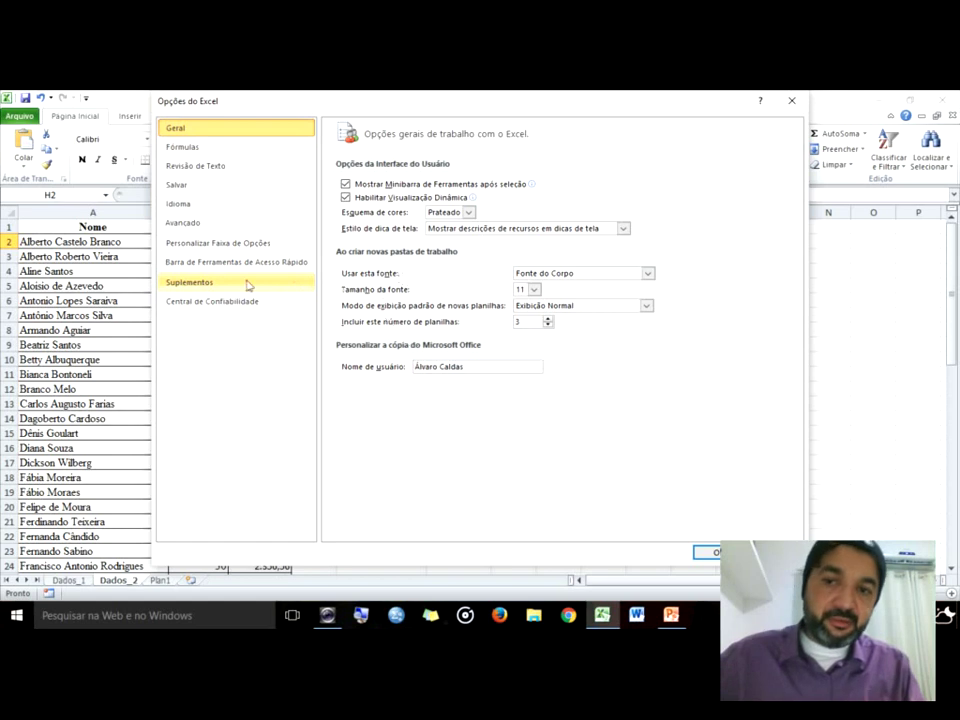
click(188, 282)
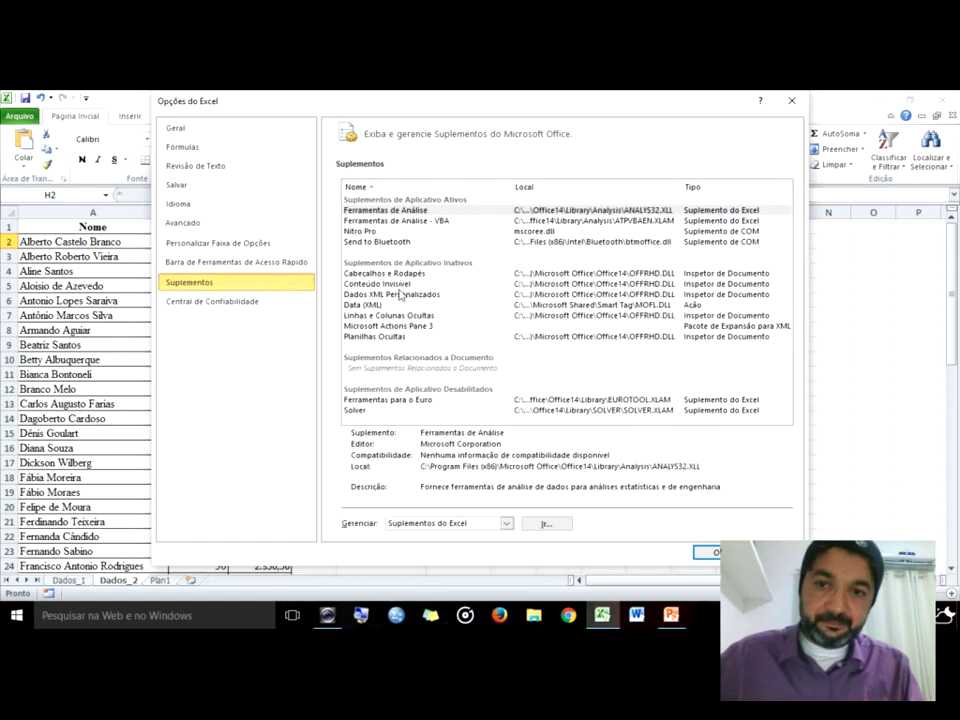
click(402, 211)
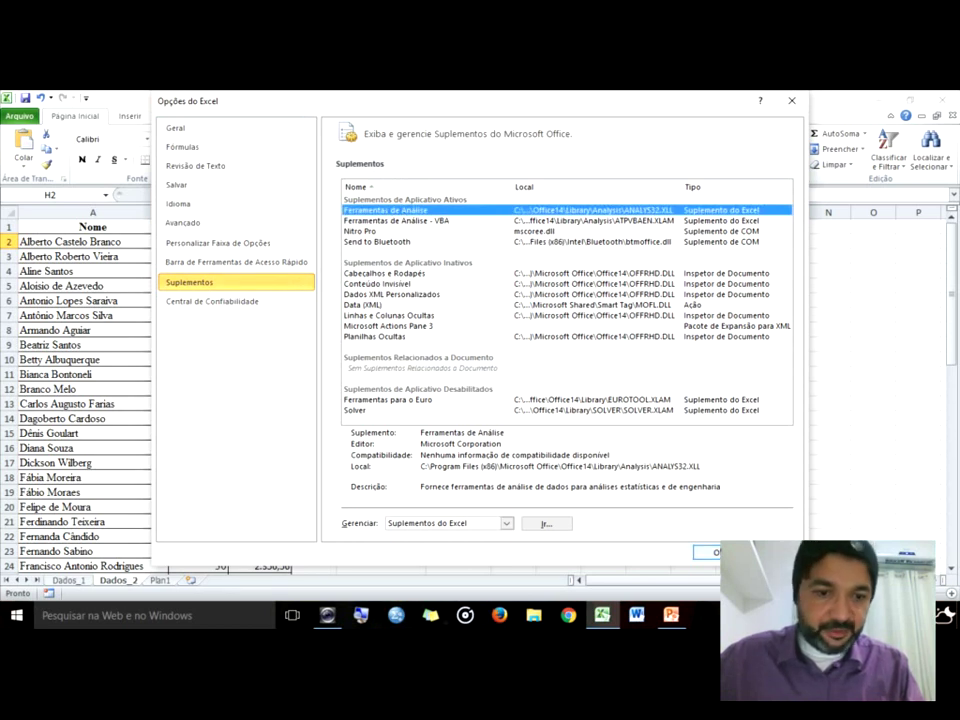
click(706, 552)
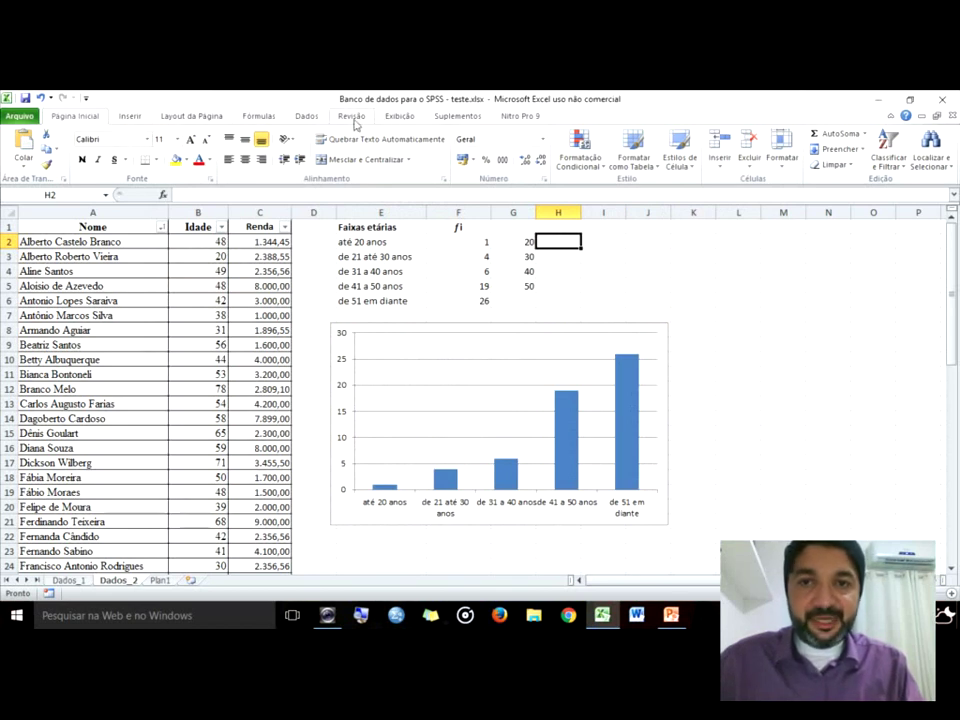
Find the Histograma tool in the Análise de Dados list and close the dialog without running it
click(306, 116)
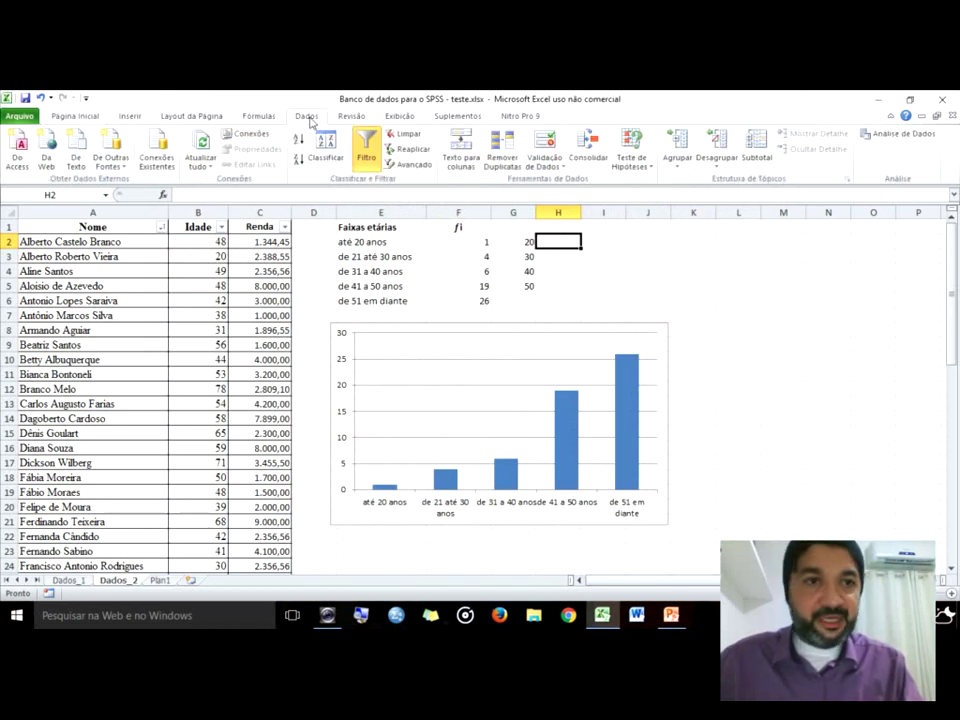
click(916, 135)
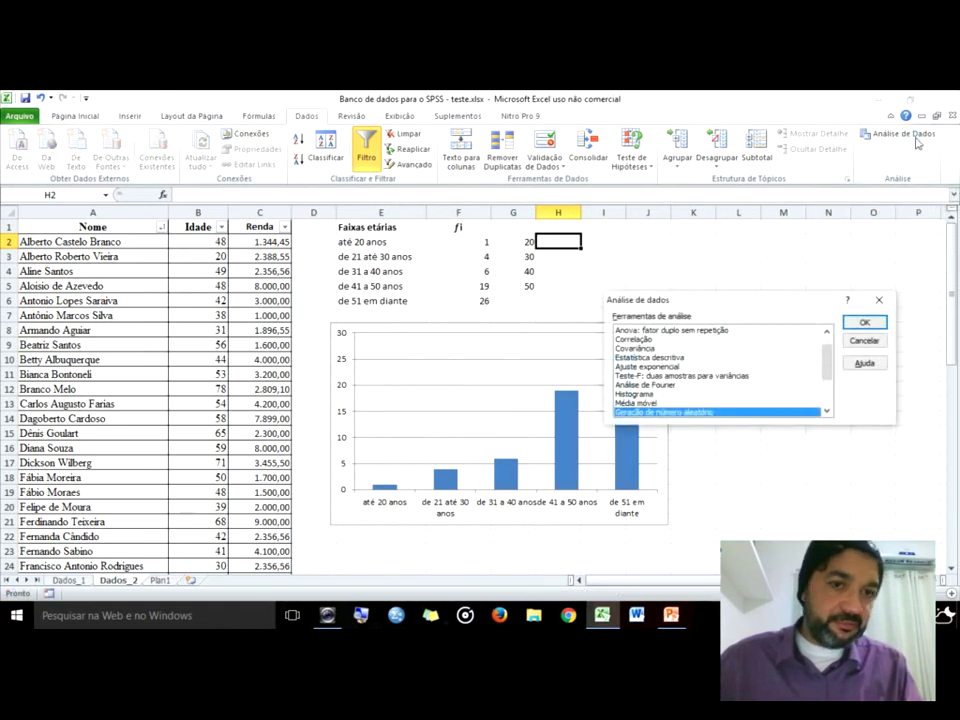
drag(729, 290, 476, 278)
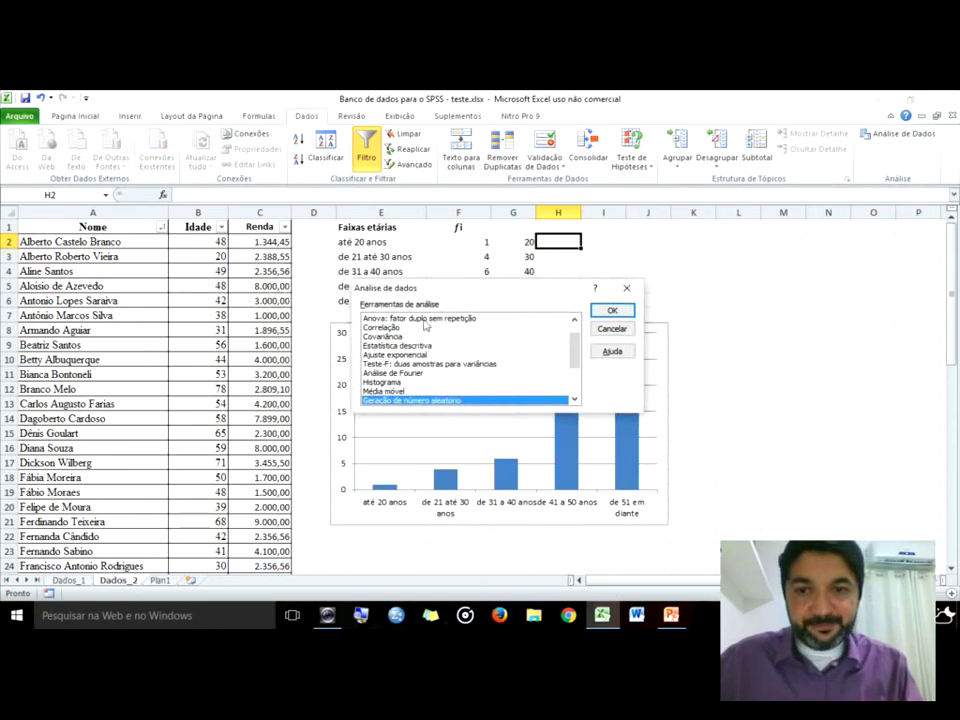
click(382, 382)
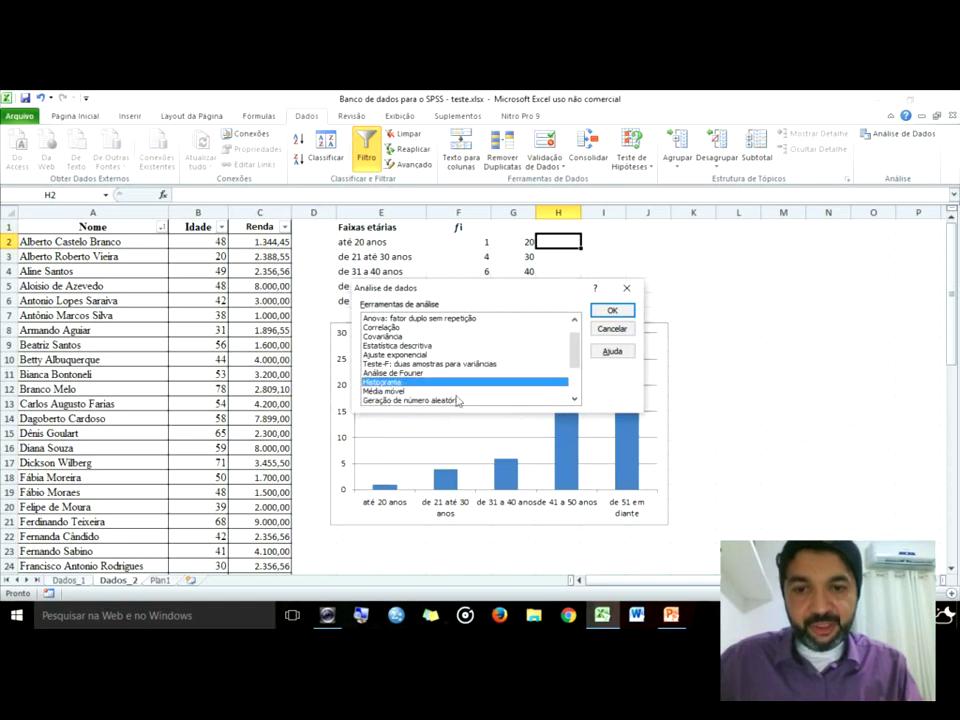
click(626, 289)
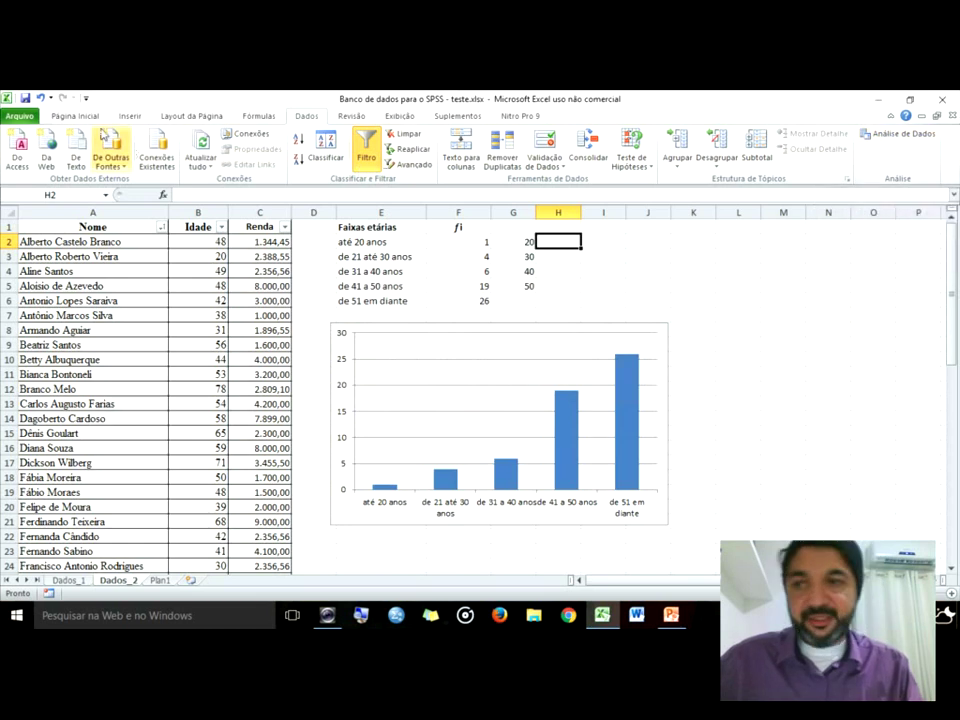
Disable the Ferramentas de Análise add-in among the available Excel add-ins, keeping Ferramentas de Análise - VBA enabled
click(19, 116)
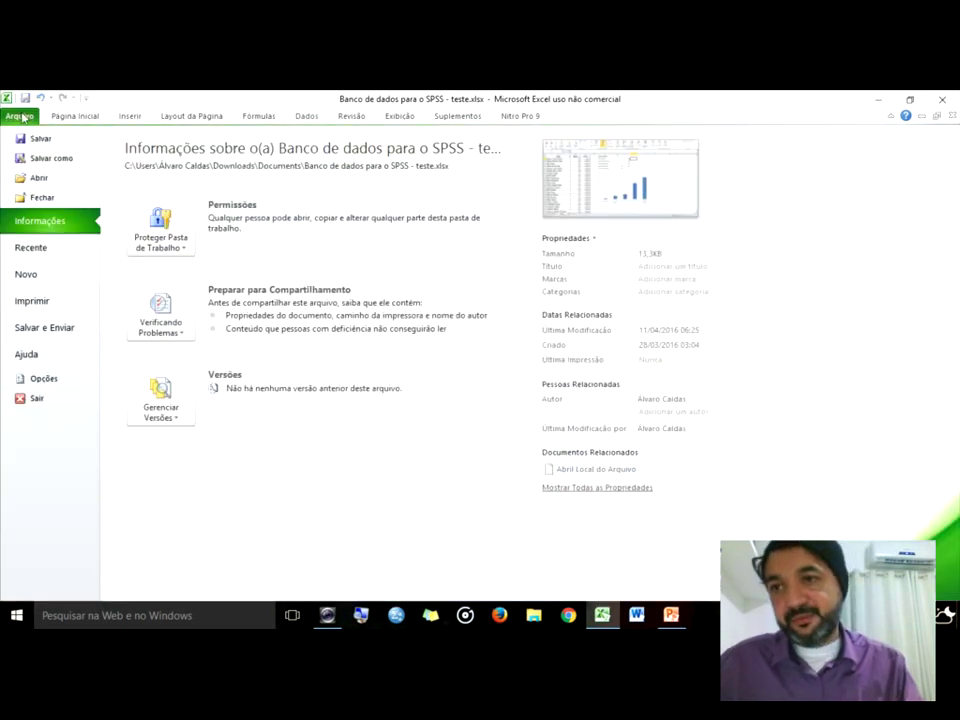
click(46, 380)
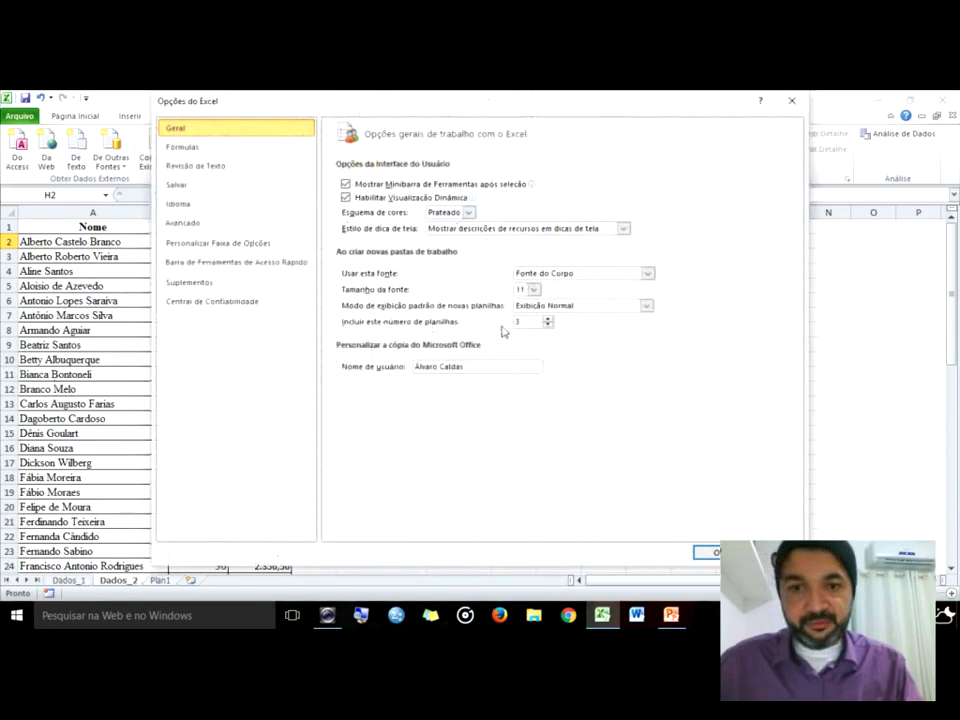
click(212, 282)
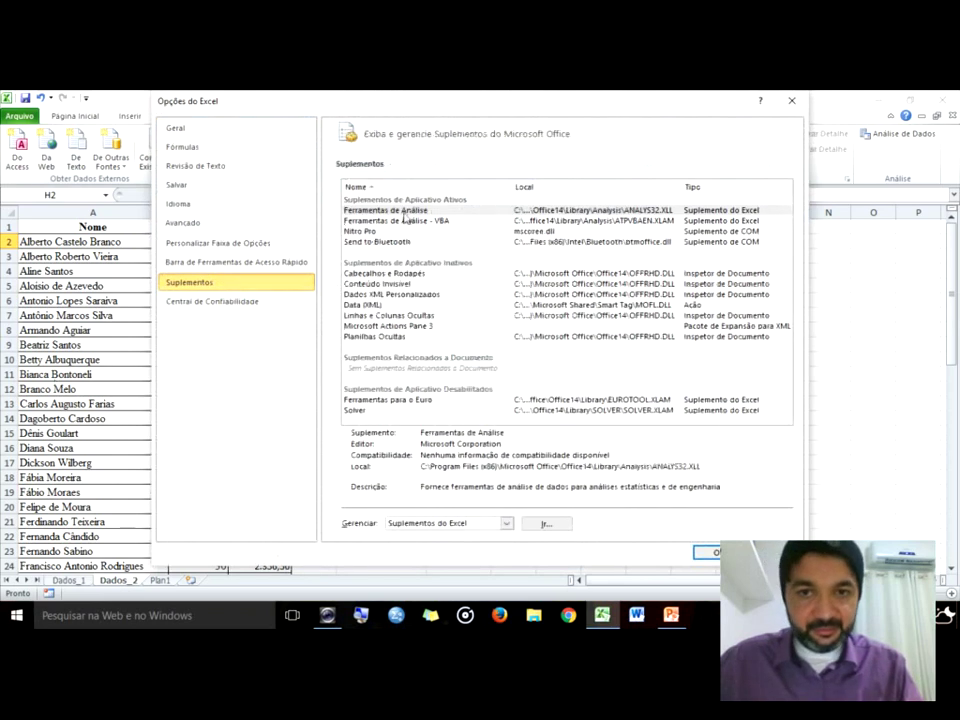
click(445, 527)
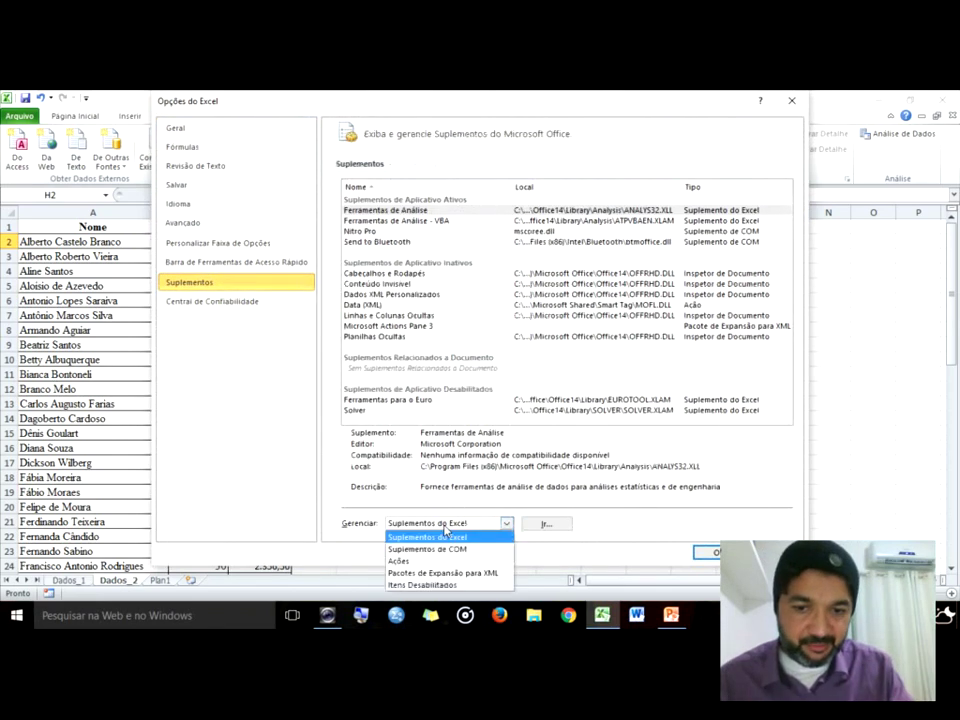
click(546, 524)
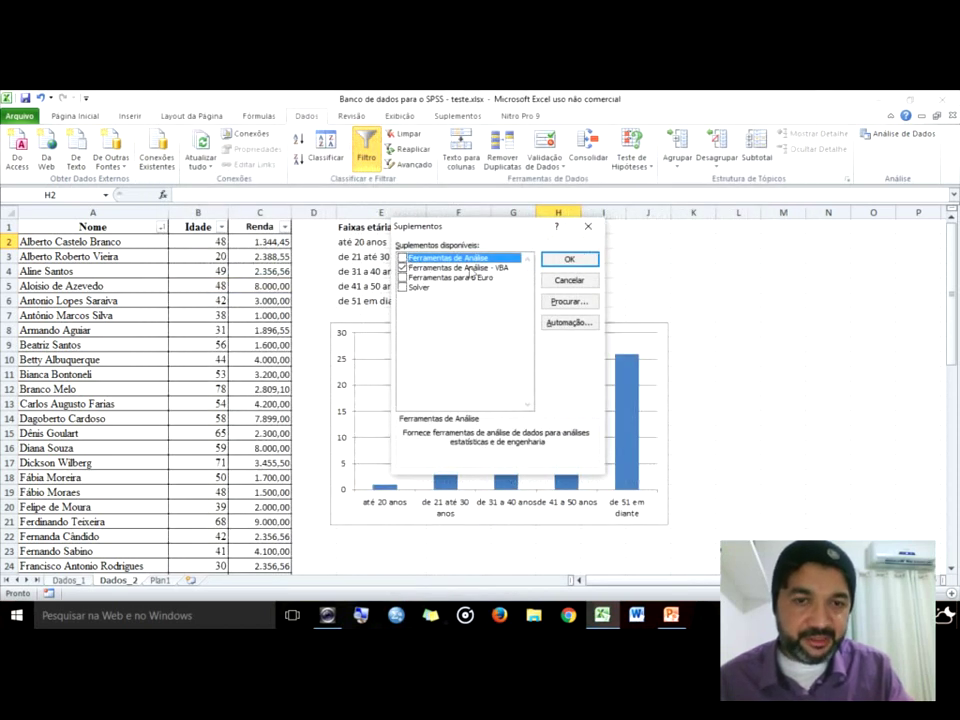
click(563, 259)
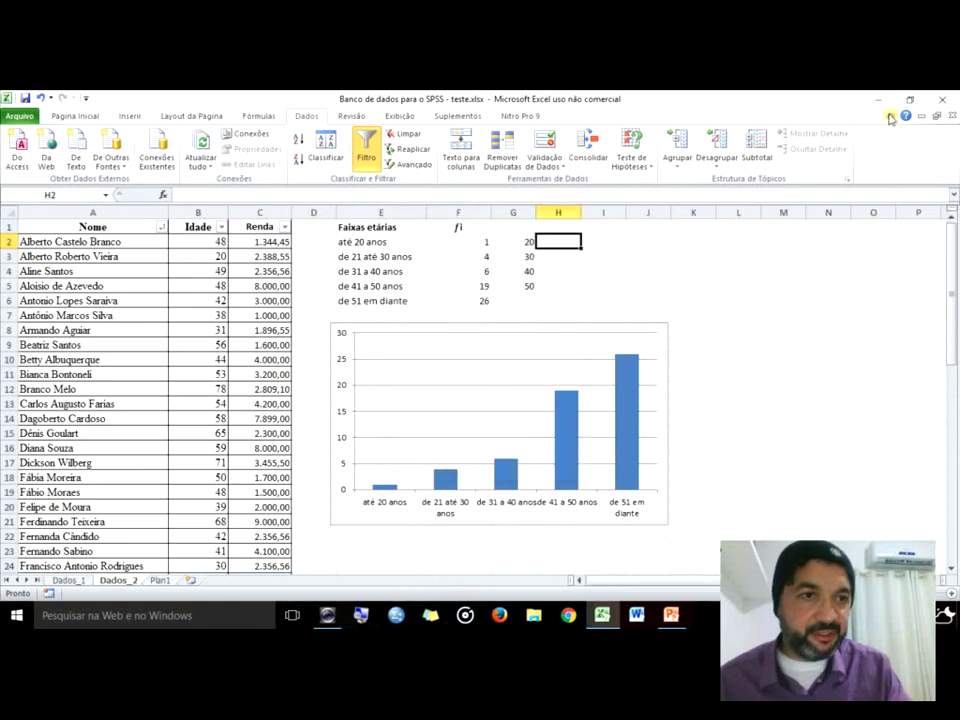
Enable the Ferramentas de Análise add-in again among the available Excel add-ins
click(6, 120)
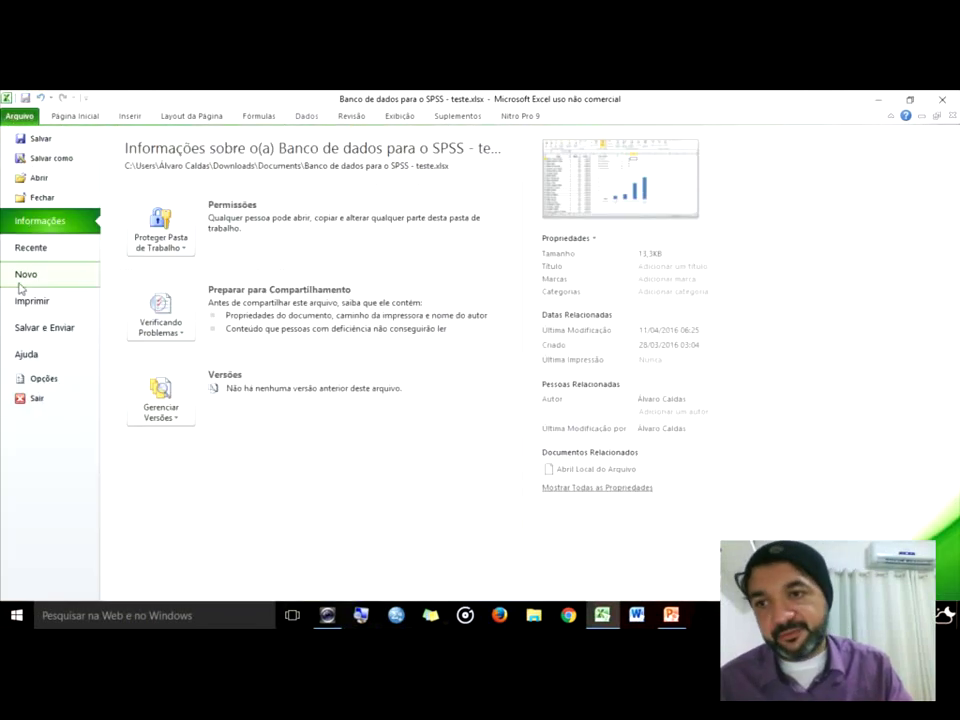
click(40, 379)
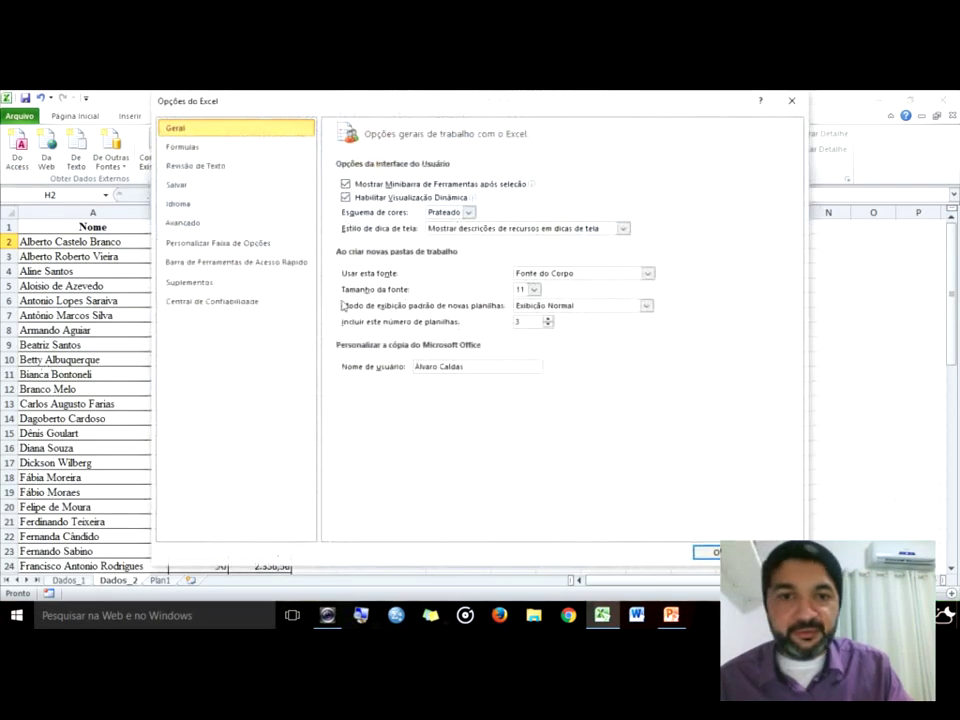
click(208, 282)
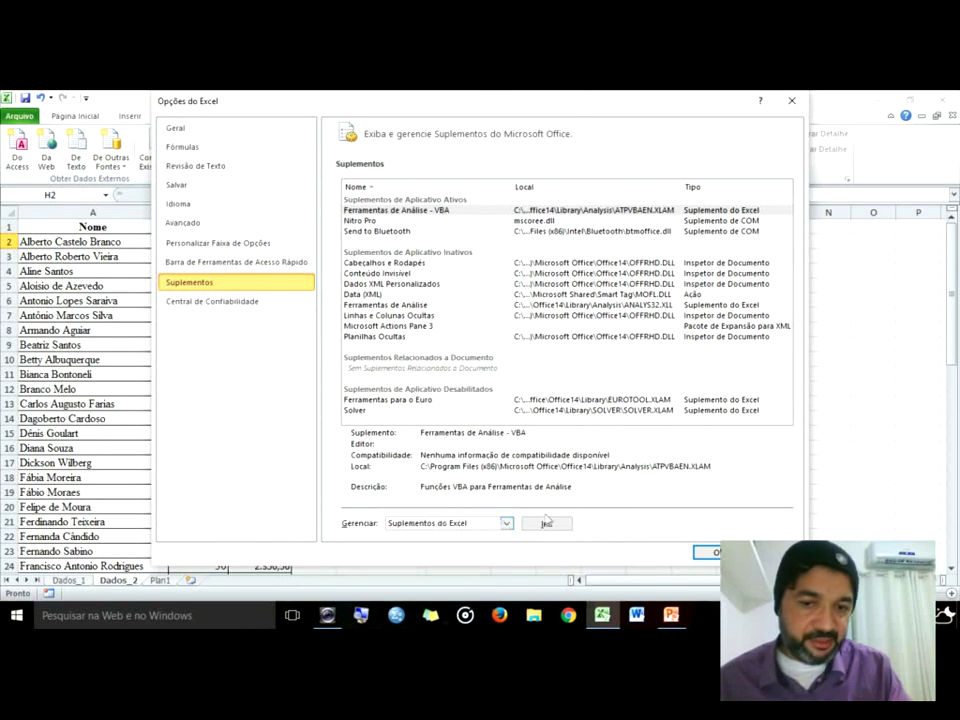
click(546, 523)
click(404, 258)
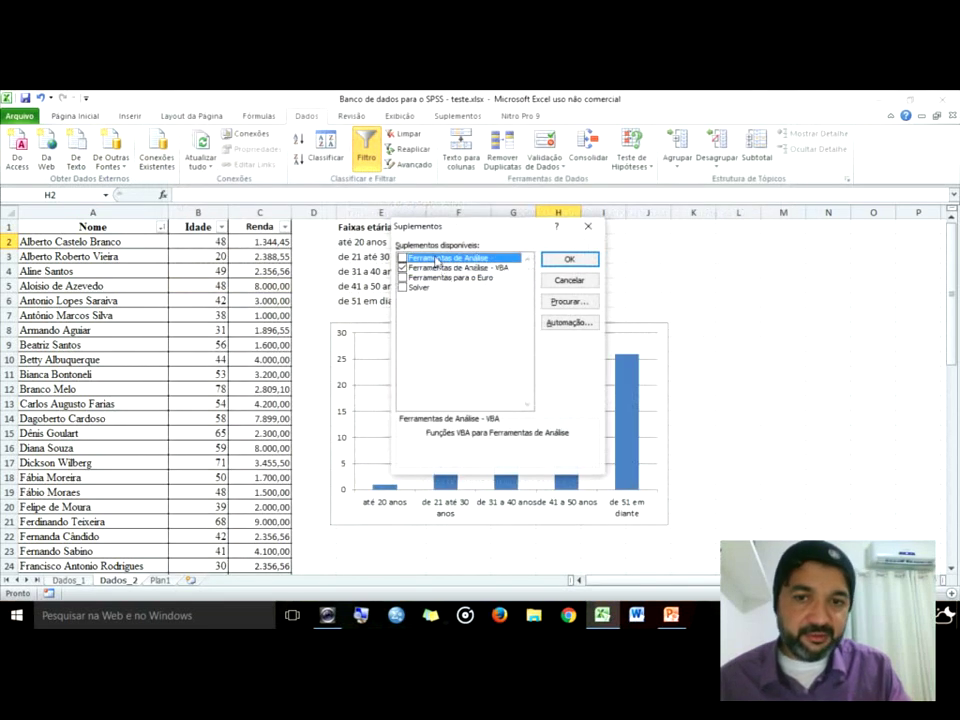
click(569, 259)
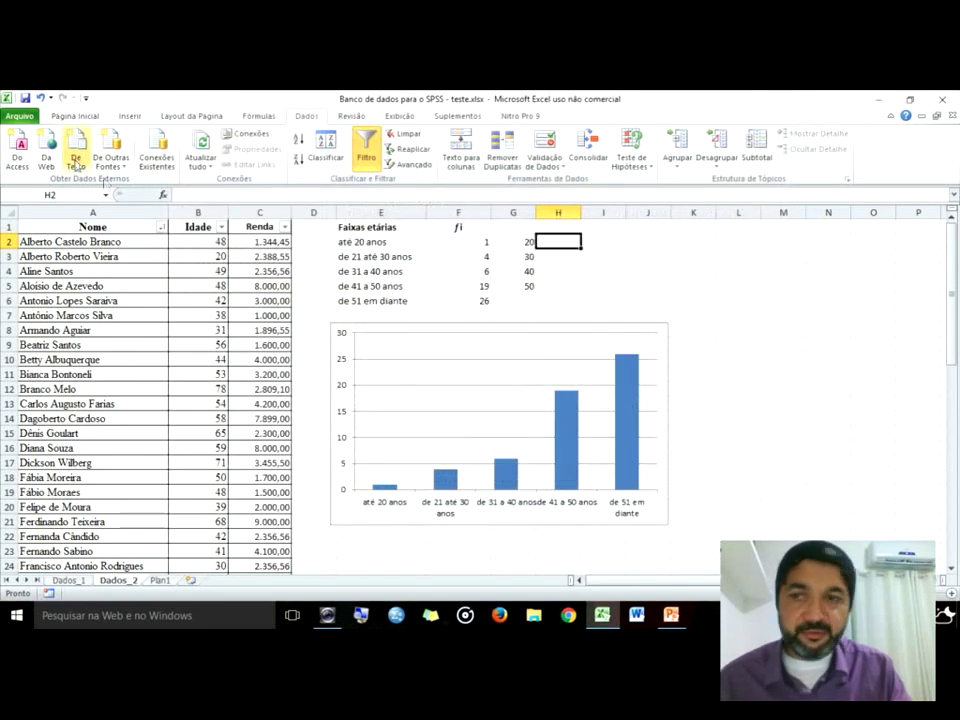
Turn the Ferramentas de Análise add-in back on from the Suplementos section of the Excel options
click(19, 116)
click(33, 389)
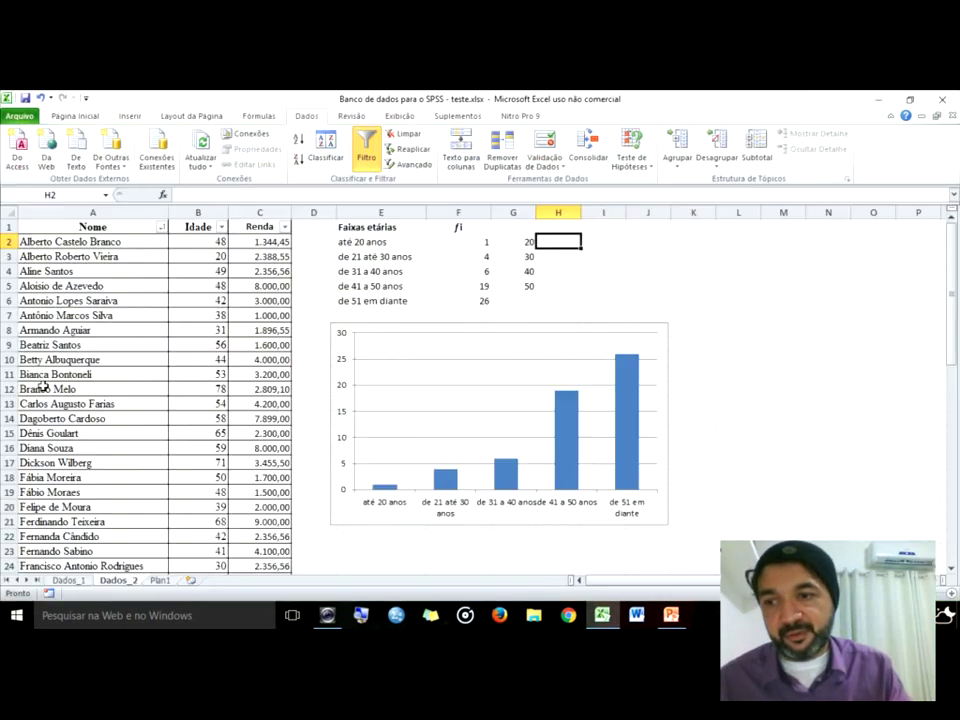
click(190, 288)
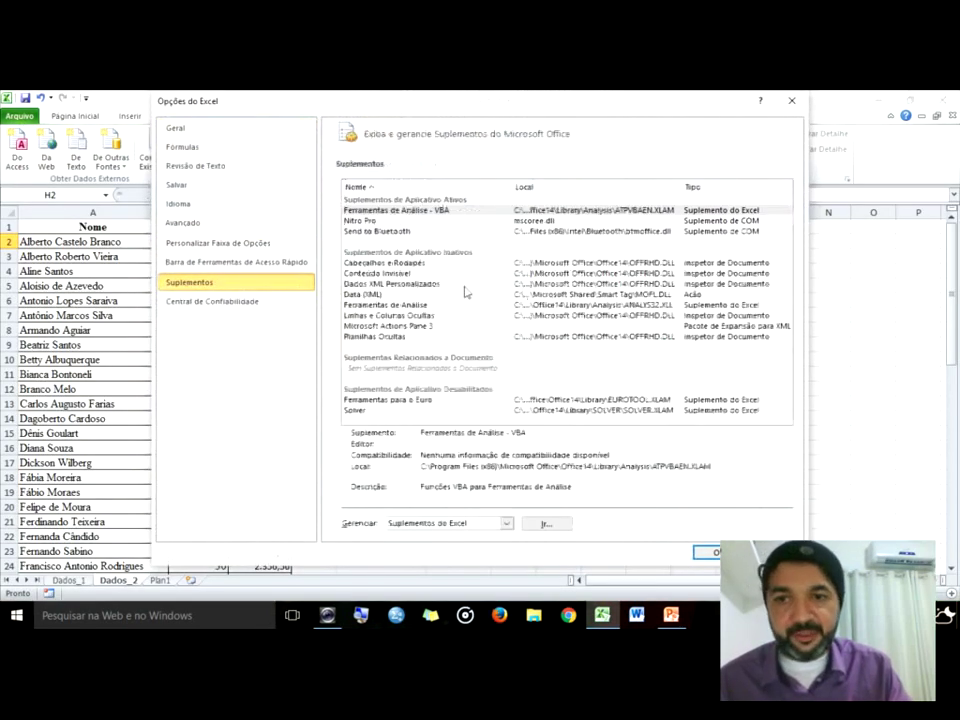
click(548, 525)
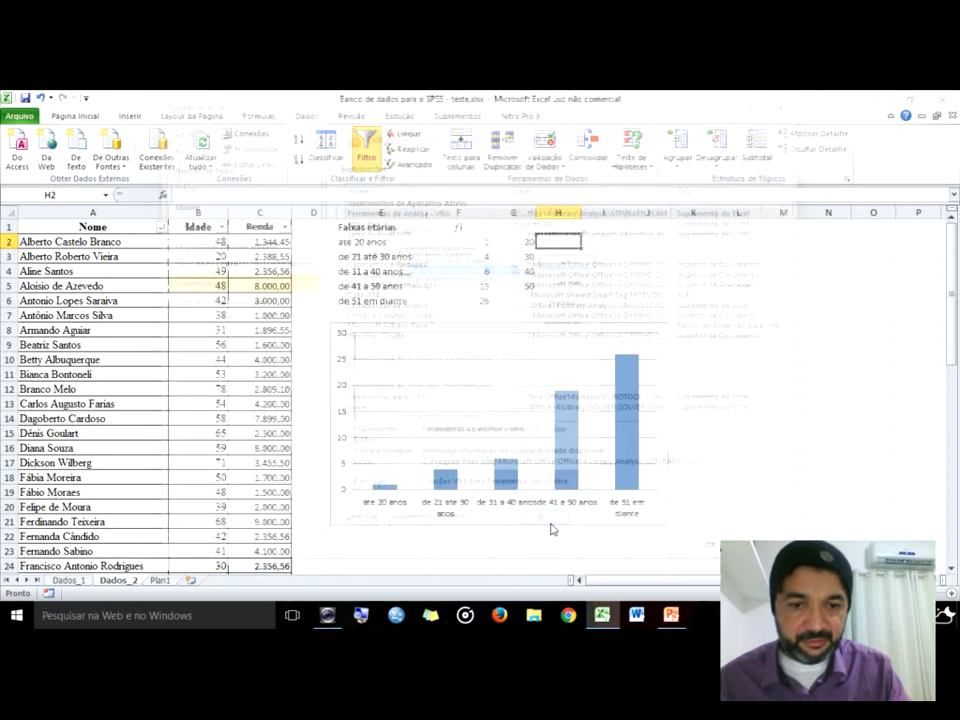
click(403, 258)
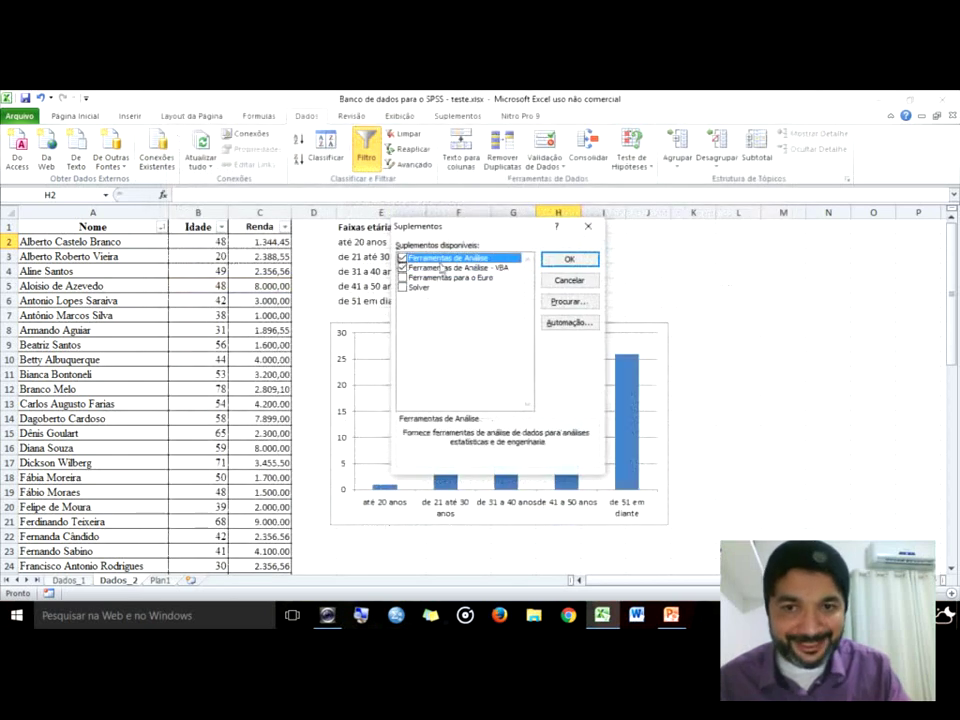
click(556, 259)
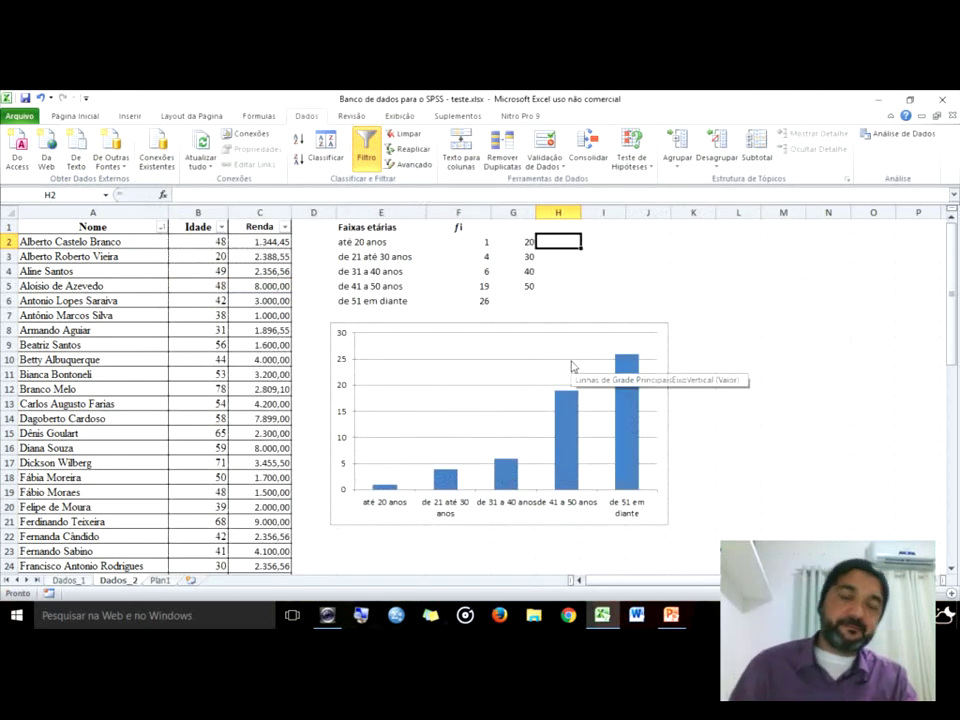
Start the Histograma tool from Análise de Dados and move its dialog clear of the age data and upper limits
click(886, 137)
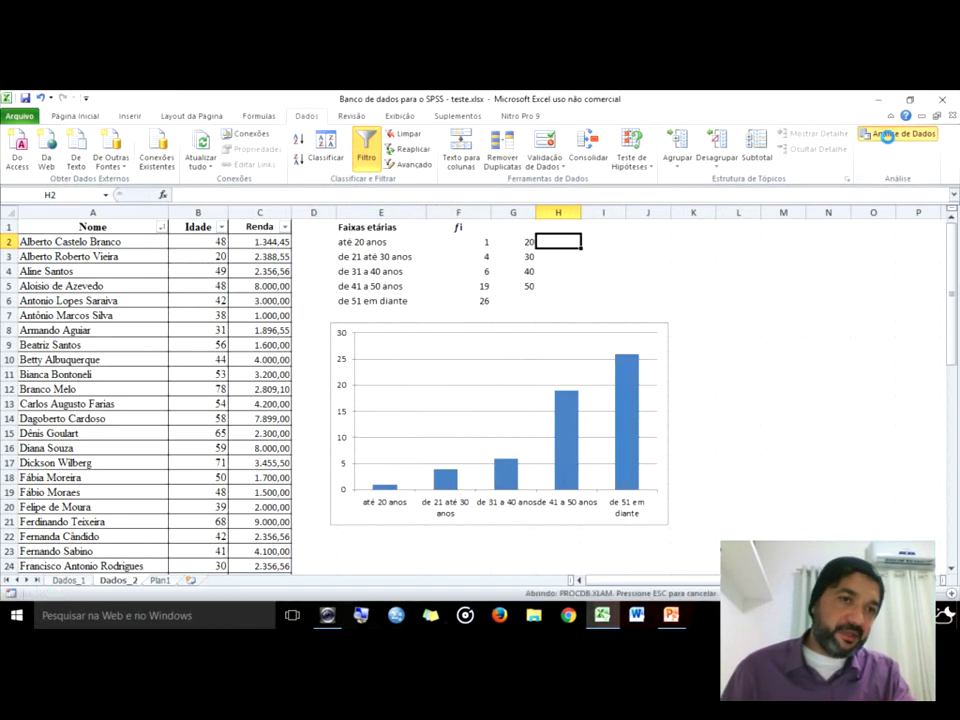
drag(489, 298, 468, 244)
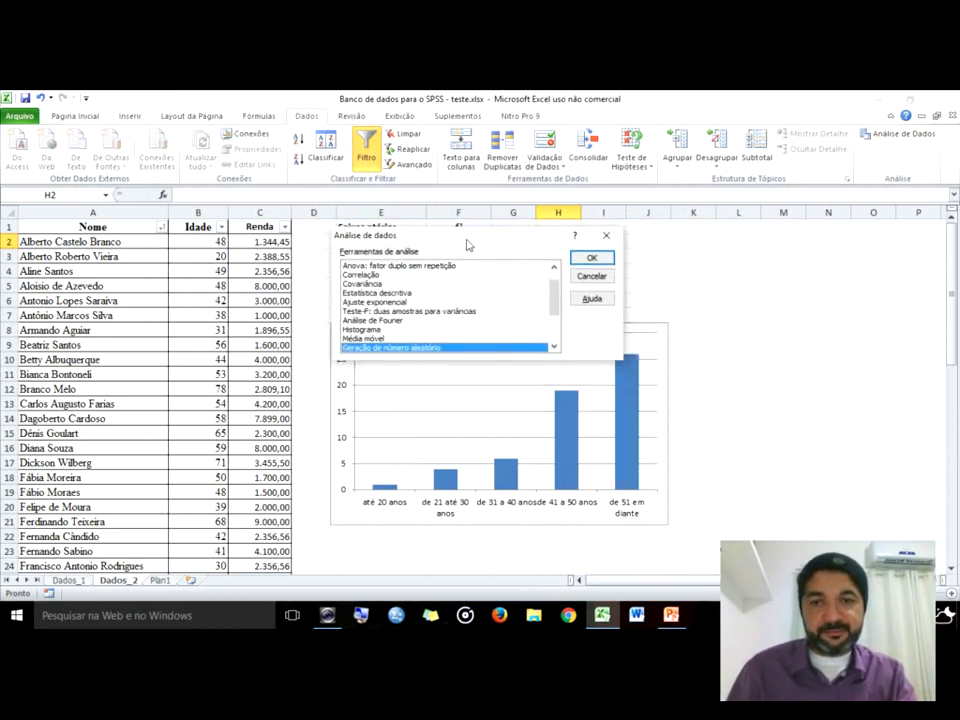
click(372, 330)
click(591, 257)
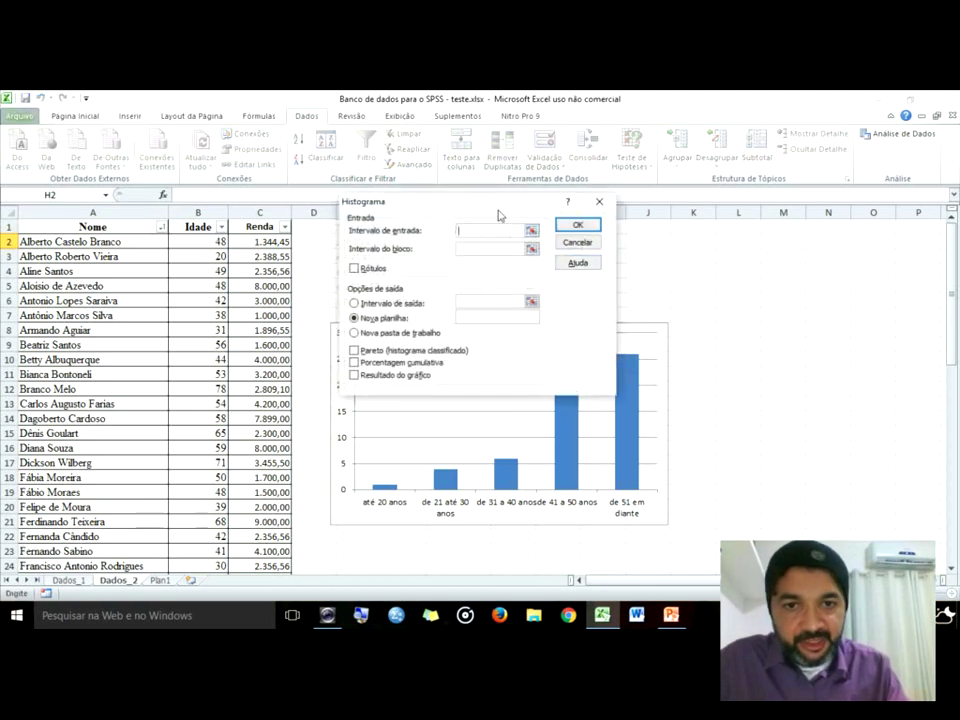
drag(626, 230, 745, 213)
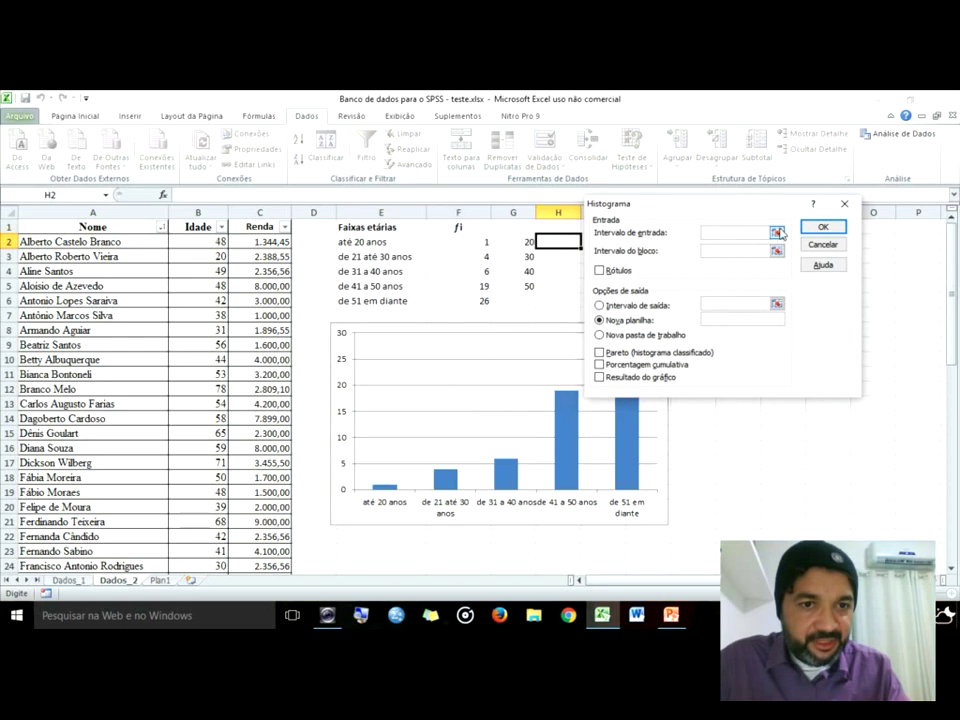
Set the histogram's input range to the ages in $B$2:$B$57 and its bin range to the upper limits in $G$2:$G$5
click(776, 232)
drag(196, 242, 212, 527)
scroll(334, 396, up, 12)
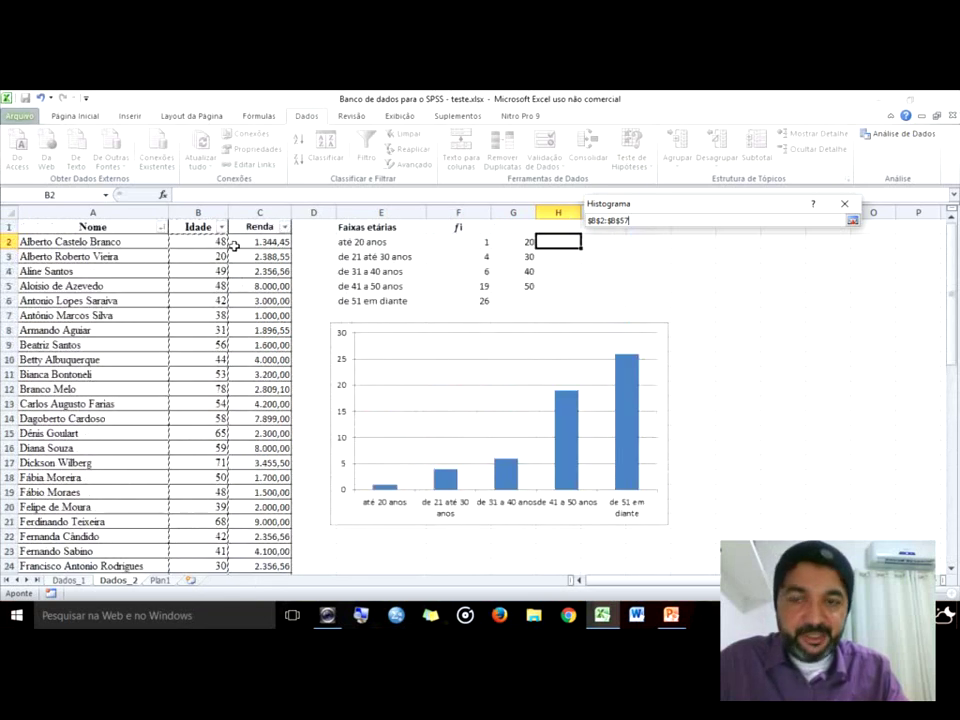
click(852, 223)
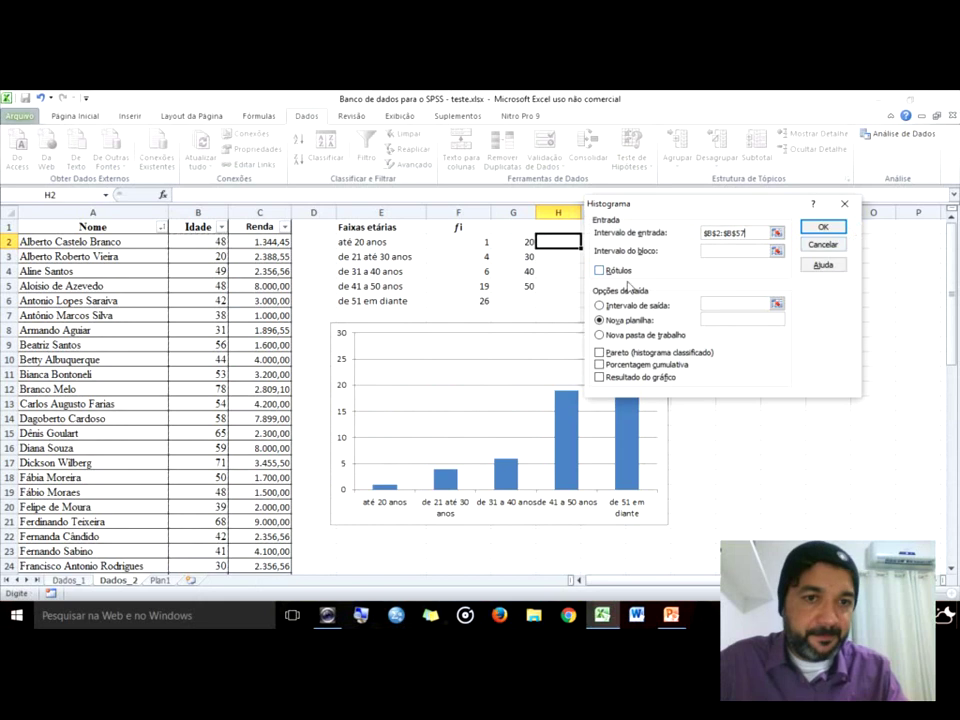
click(776, 252)
drag(701, 210, 744, 213)
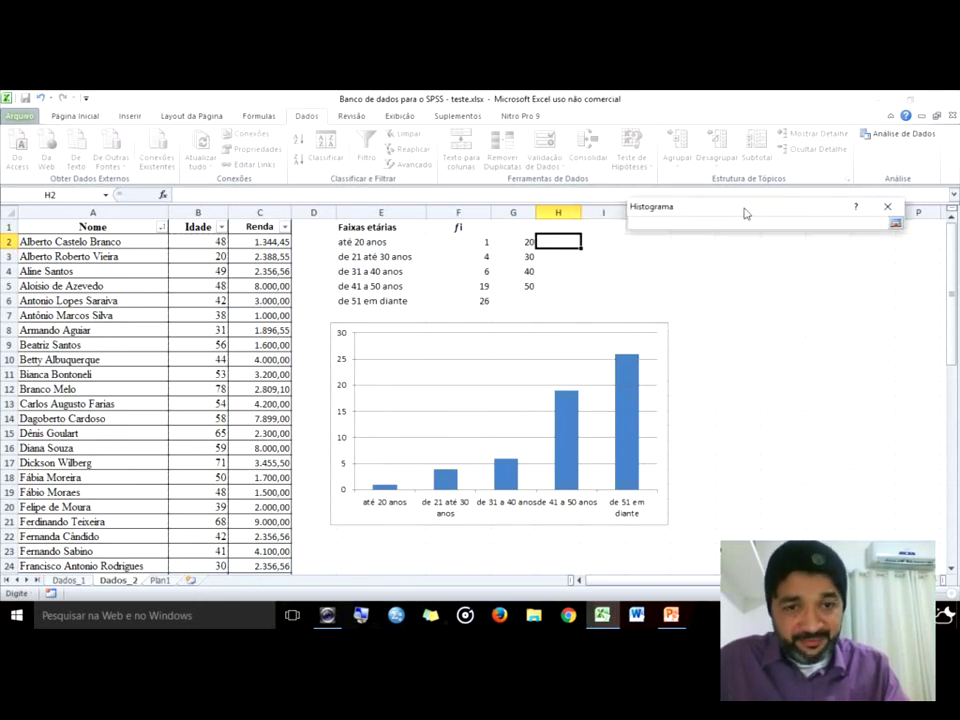
drag(527, 242, 527, 286)
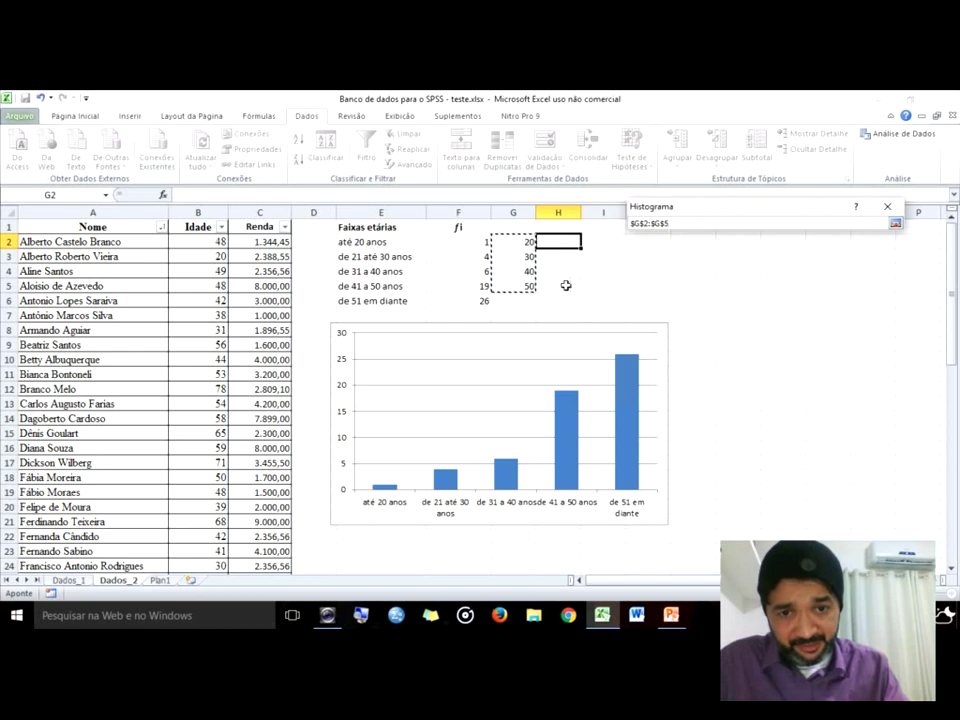
click(896, 224)
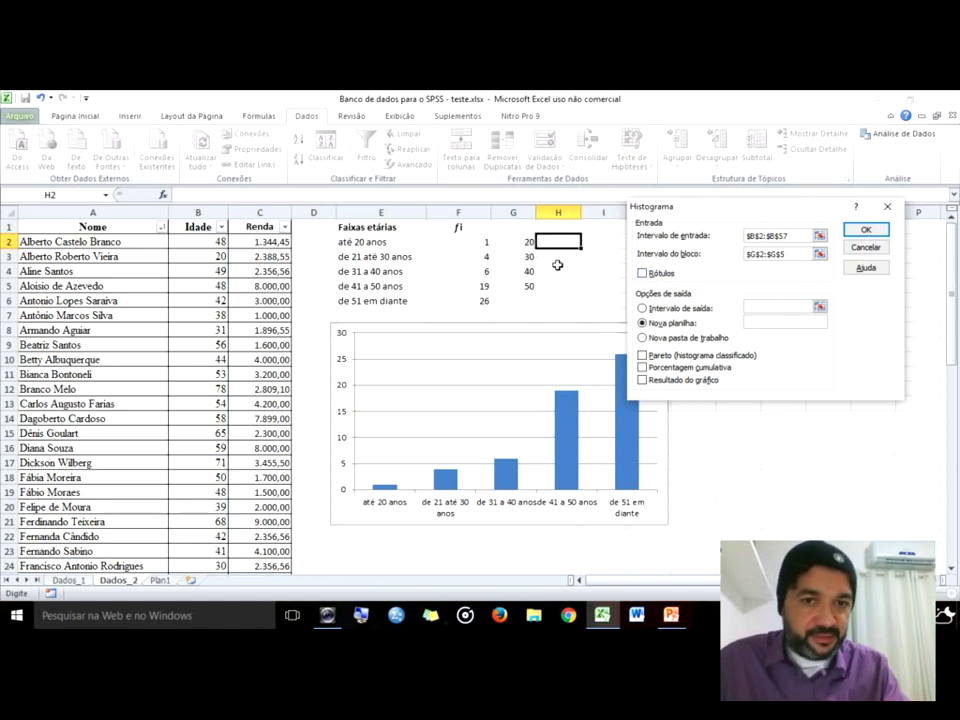
Generate the histogram with chart output on a new worksheet, and reposition and enlarge the chart to span about columns G to P
click(662, 385)
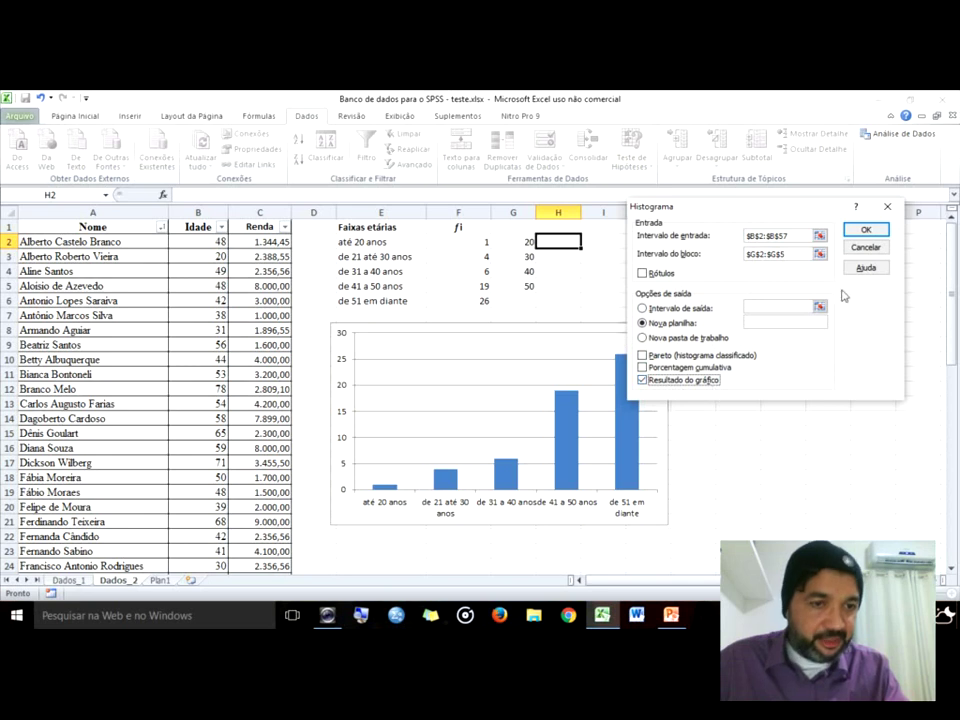
click(855, 233)
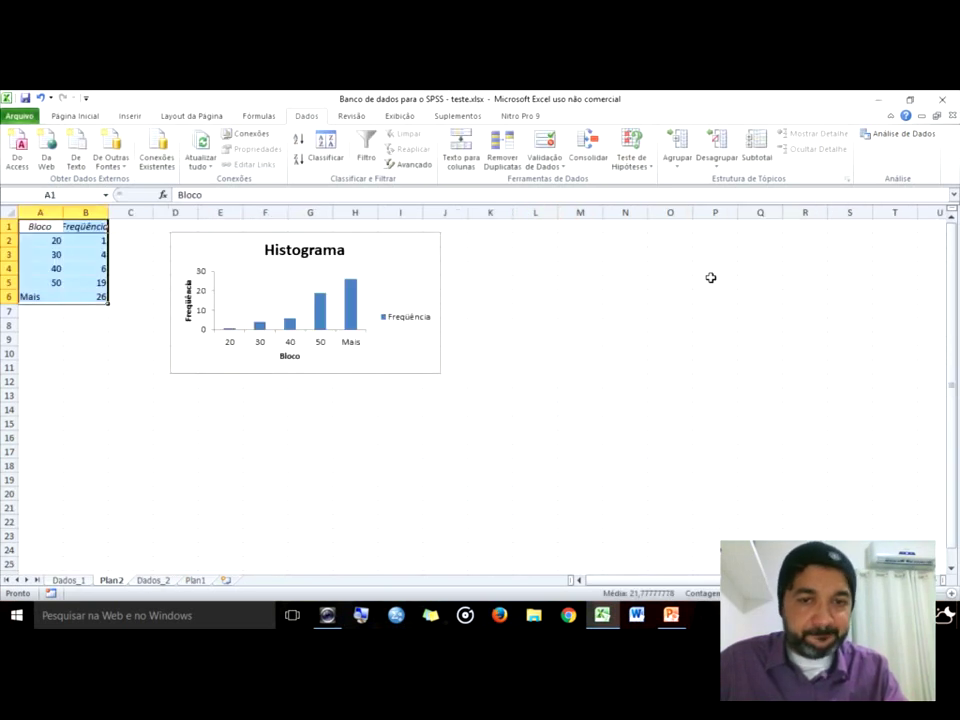
drag(399, 272, 510, 293)
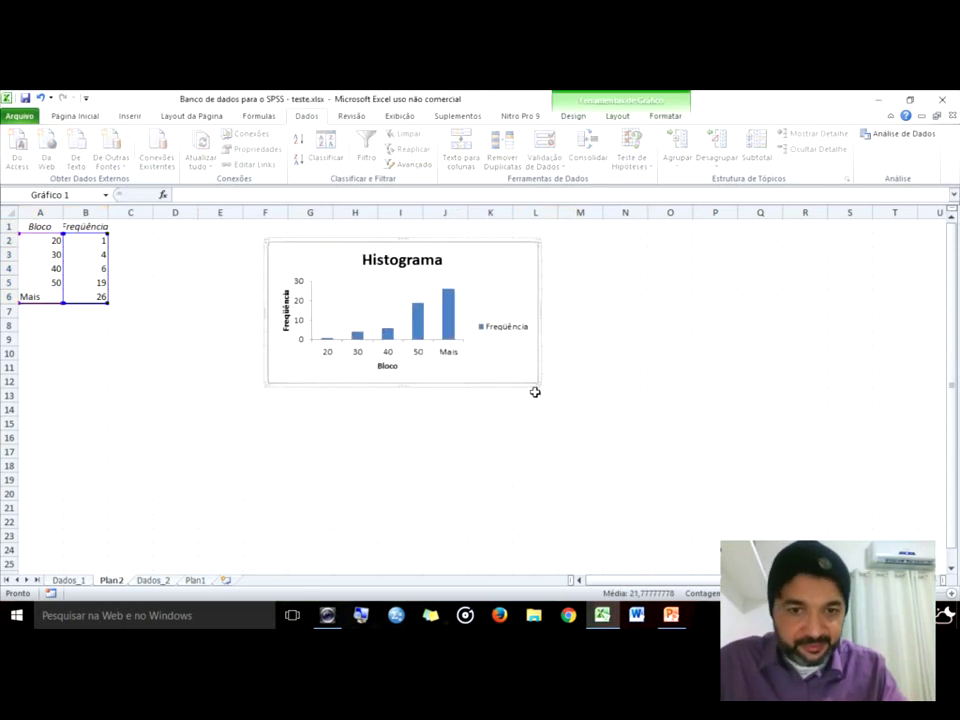
drag(537, 382, 768, 508)
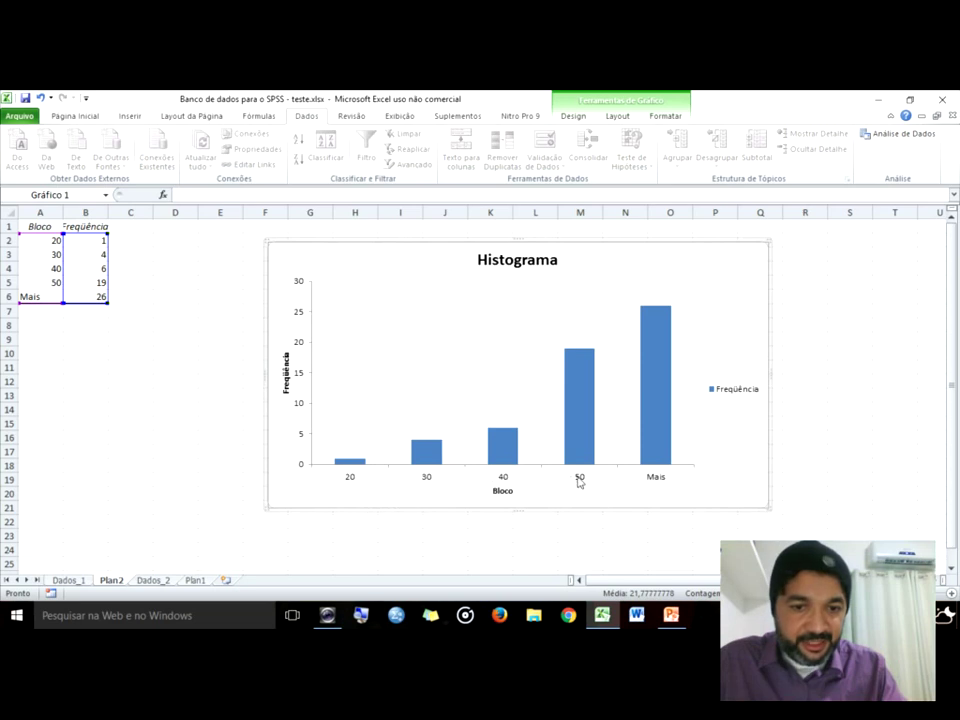
Replace the first Bloco value in A2 with "Até 20 anos" and widen column A to fit the label
click(34, 240)
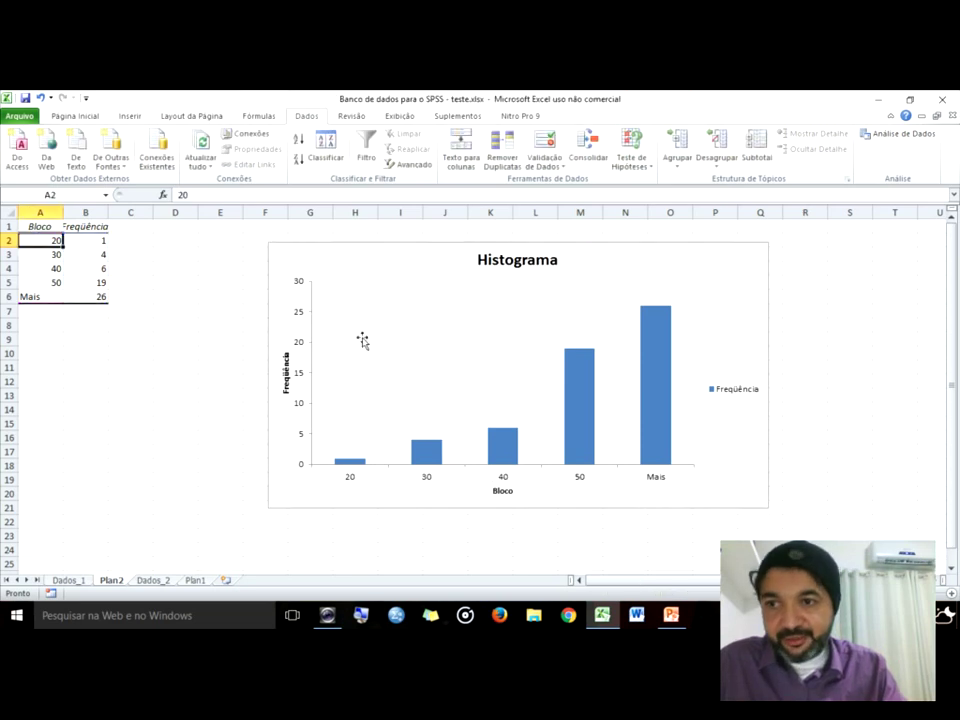
text(A)
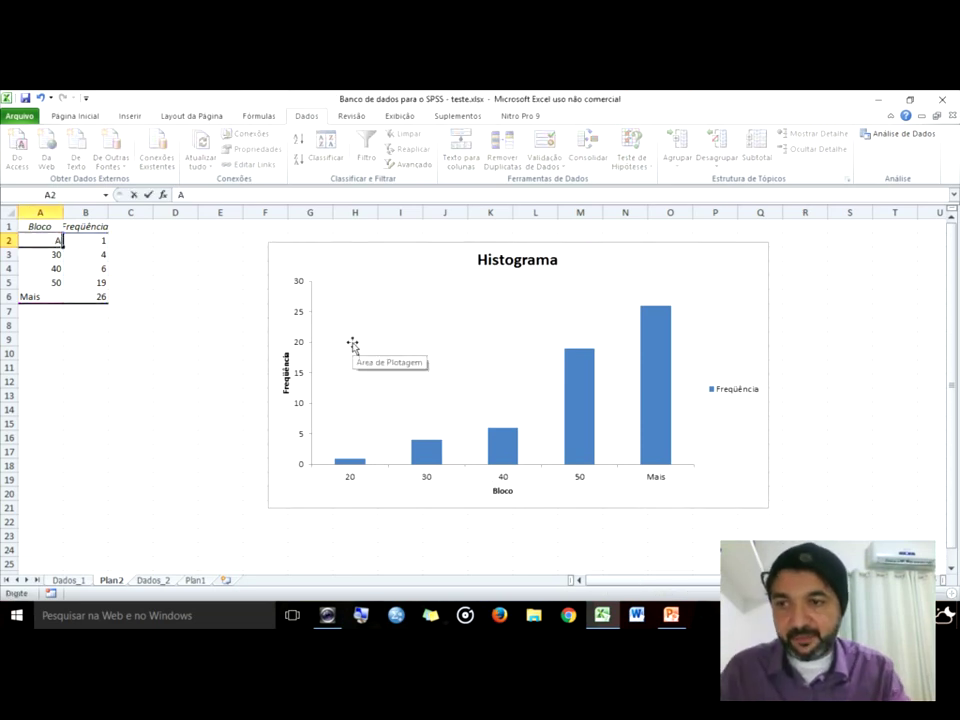
text(té 20 anos)
key(Return)
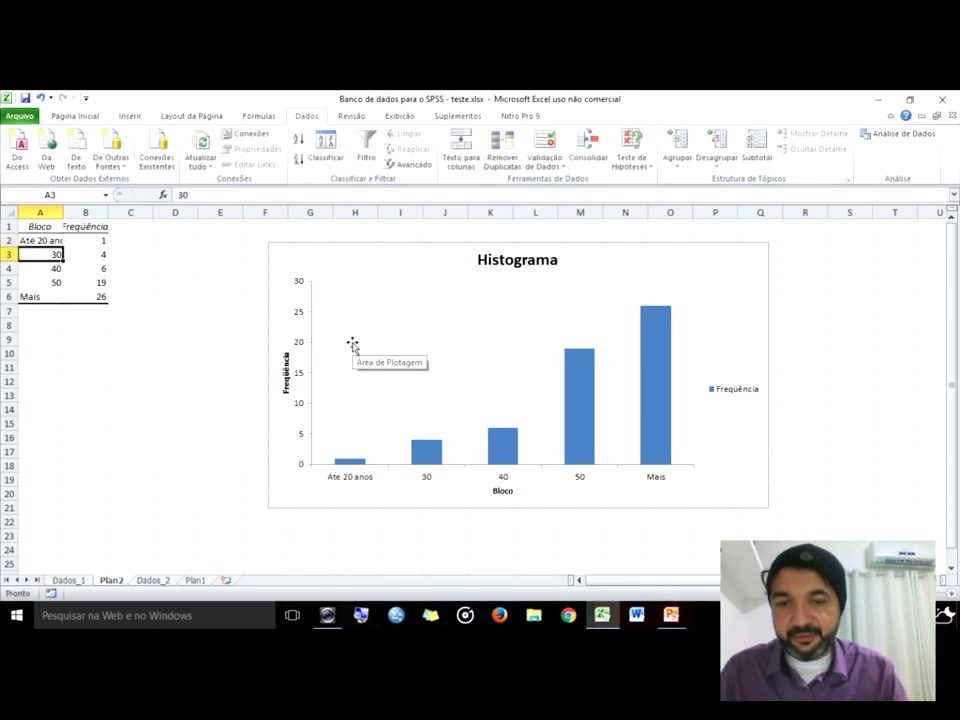
drag(65, 213, 158, 213)
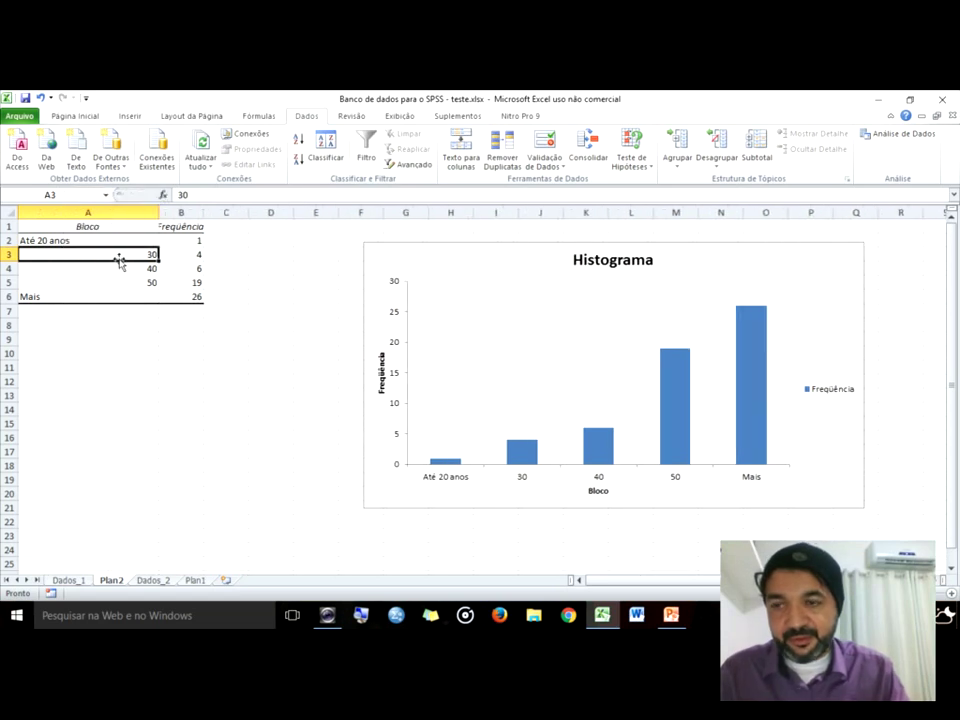
Replace the Bloco value in A3 with "De 21 a 30 anos"
text(De 20 a)
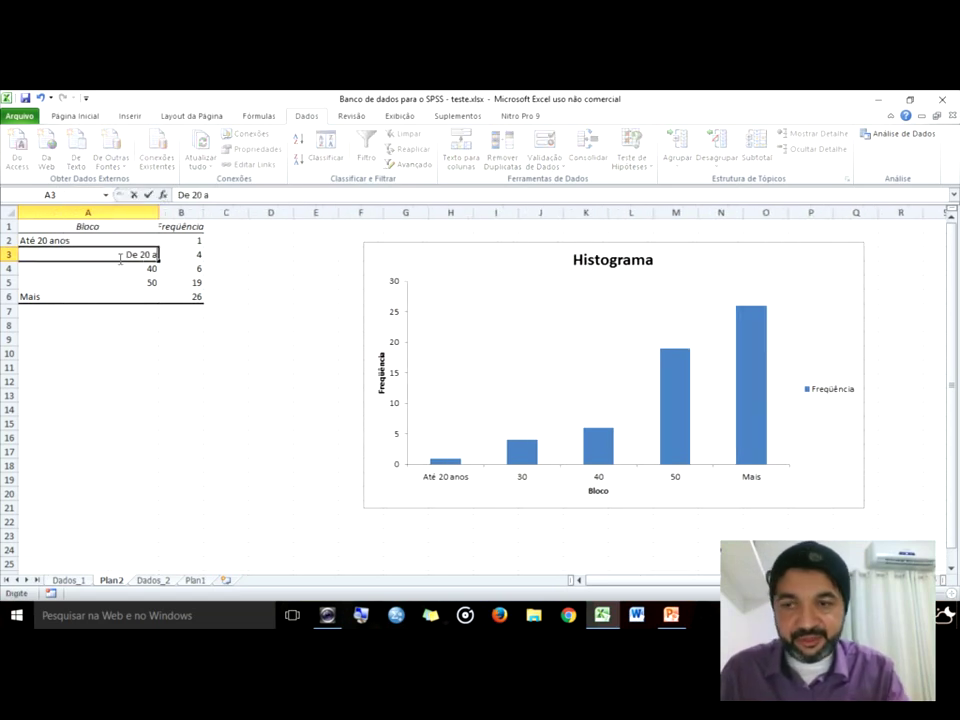
text( 30 anos)
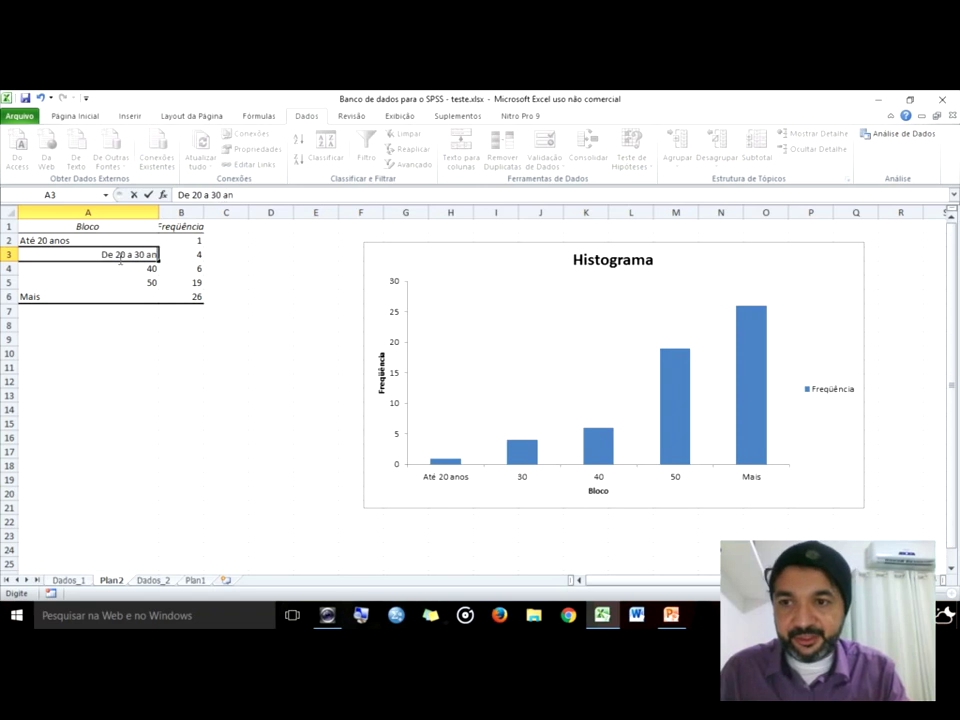
key(ctrl+Return)
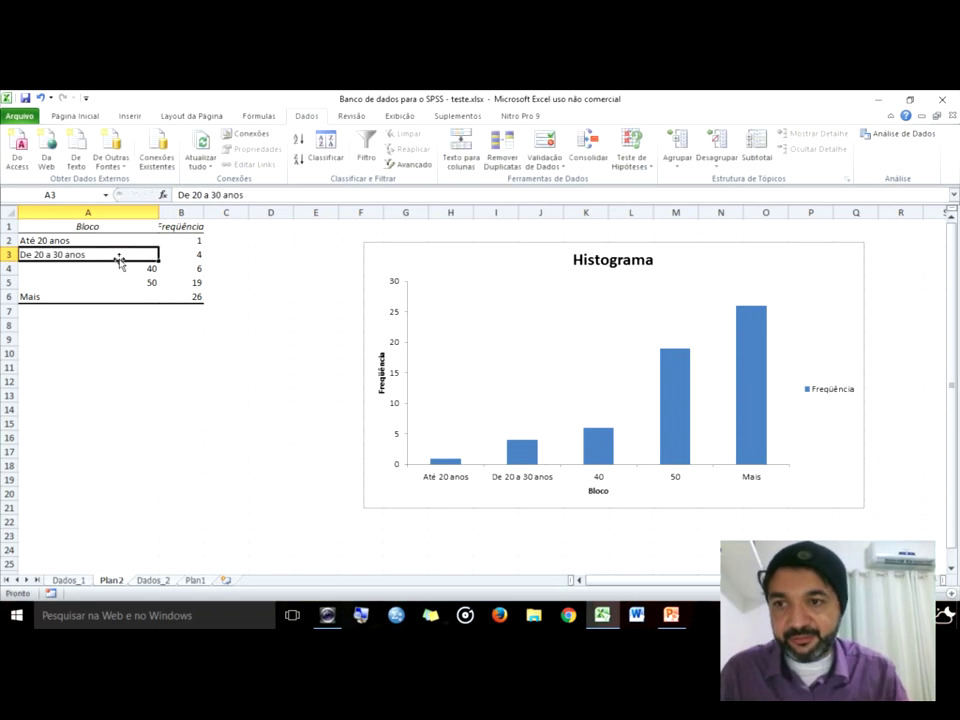
double_click(119, 261)
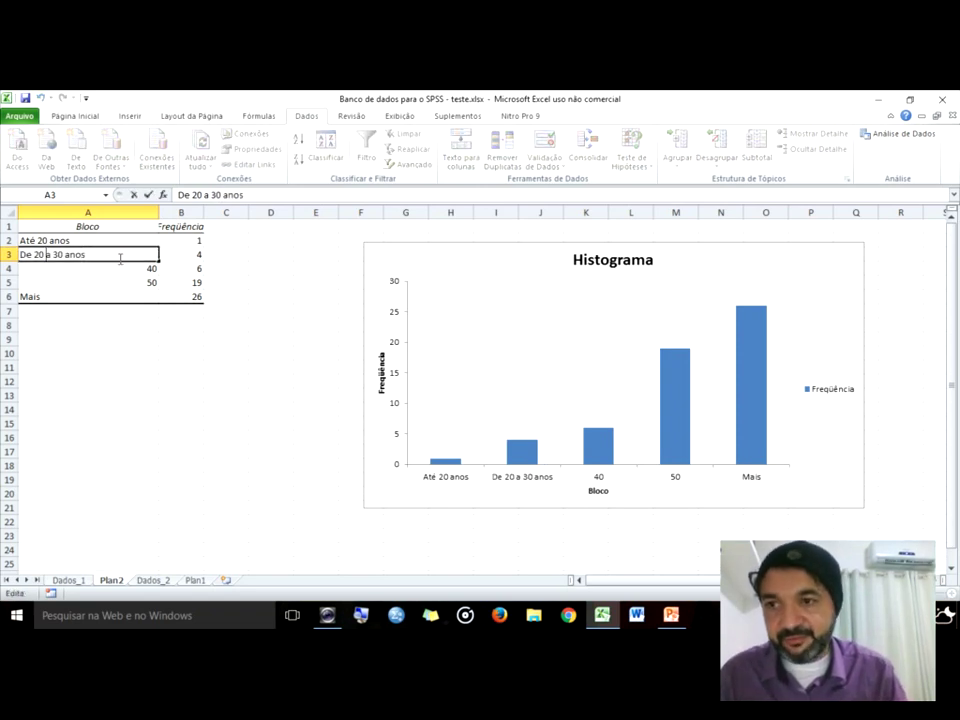
key(Return)
Replace the Bloco values in A4 and A5 with "de 31 a 40 anos" and "De 41 a 50 anos"
text(de )
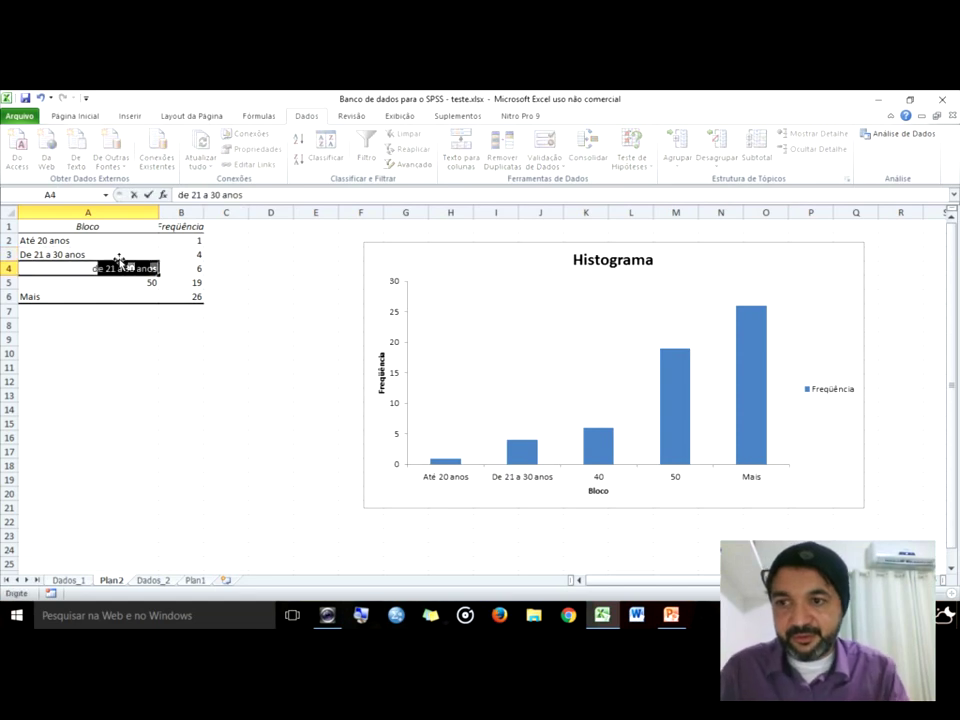
text(31)
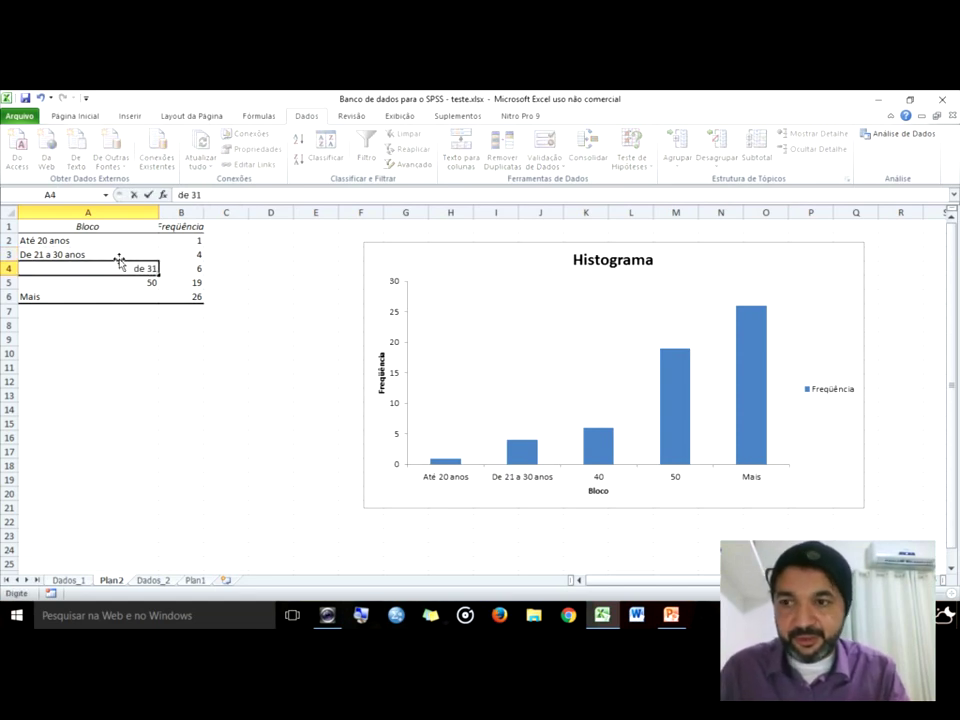
text( a 40 anos)
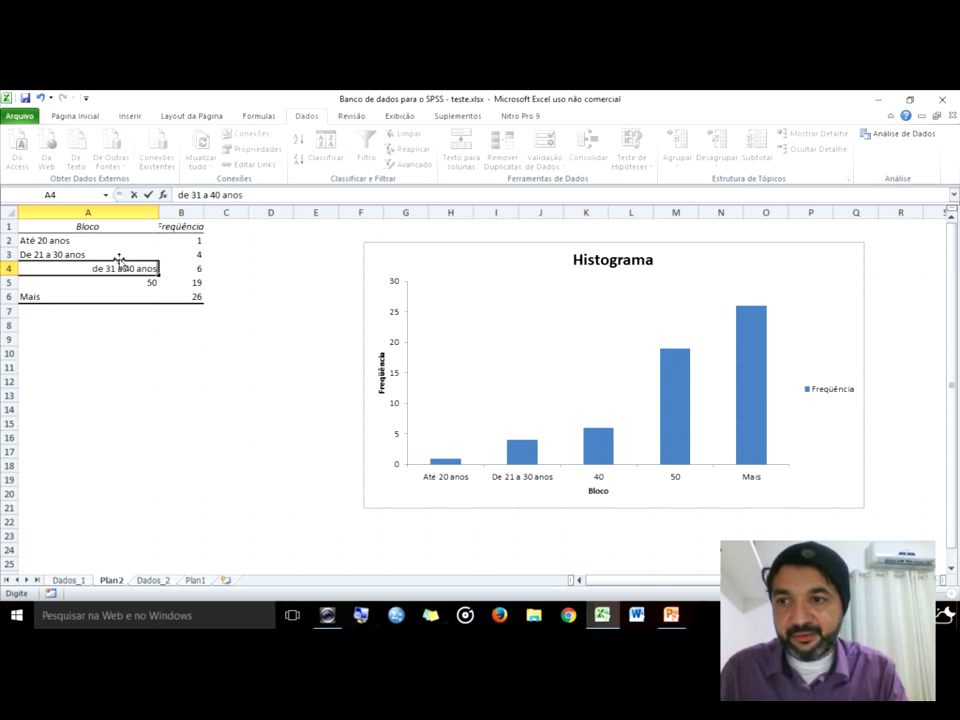
key(Return)
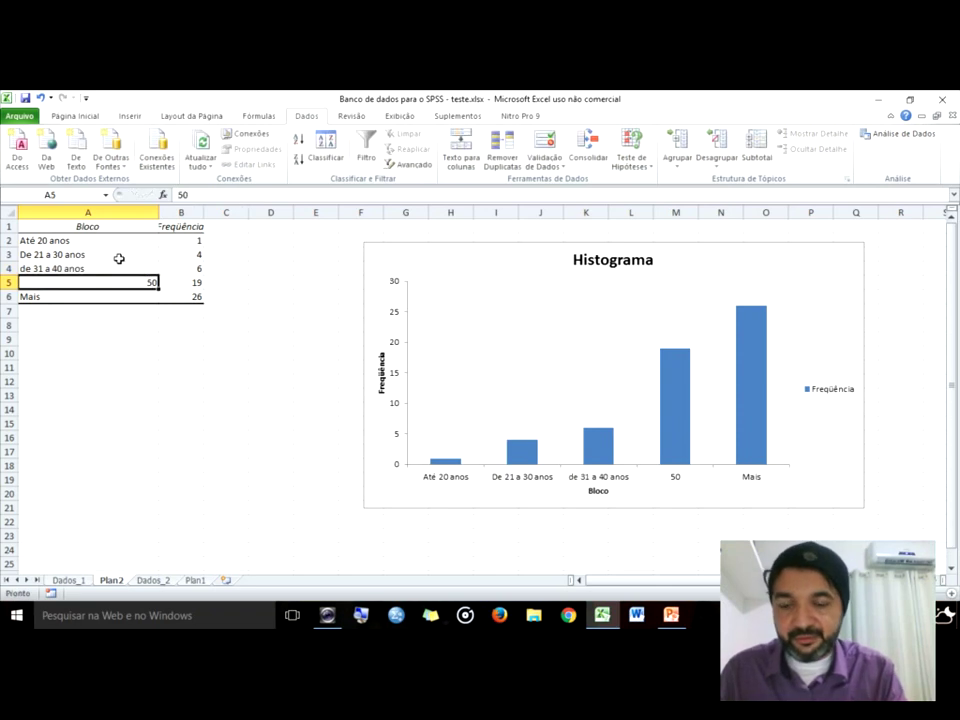
text(De)
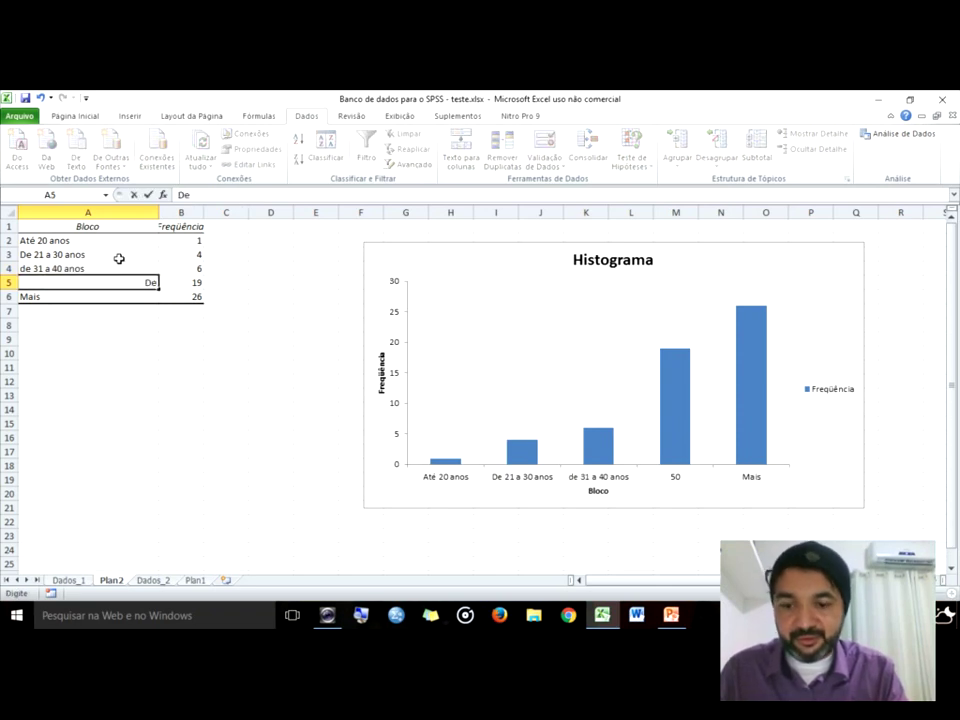
text( 41 a 4)
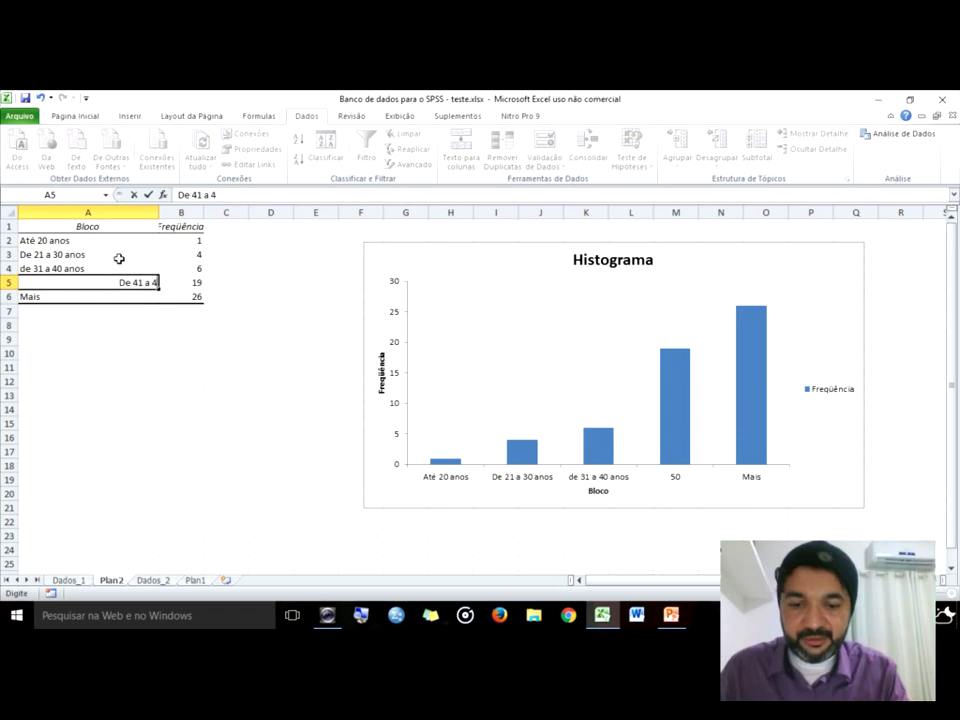
key(BackSpace)
text(50 anos)
key(Return)
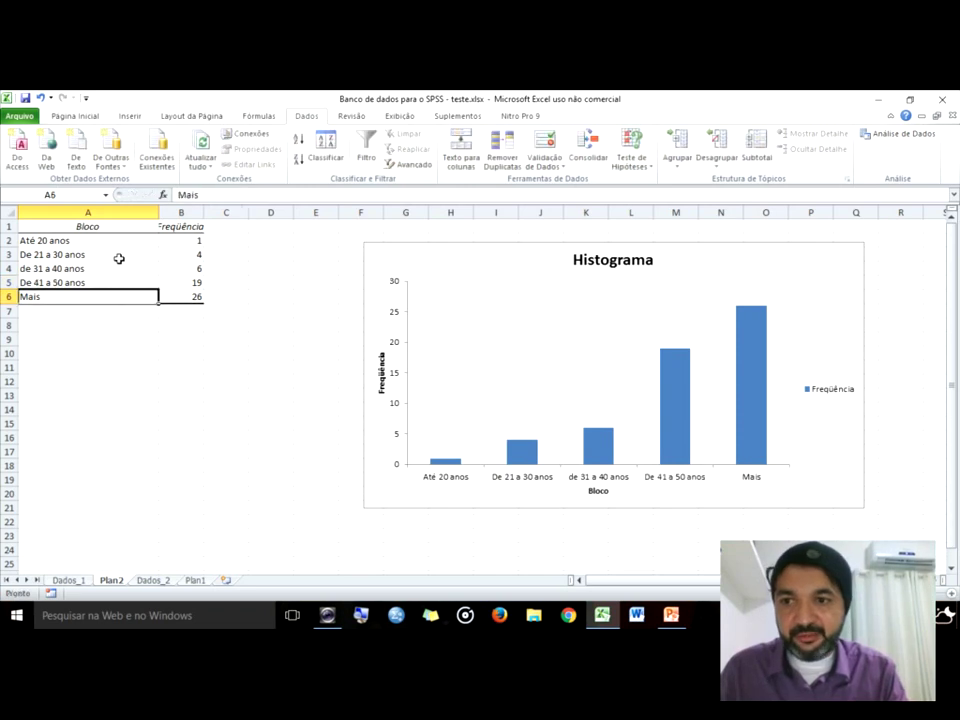
Replace the last Bloco label, Mais in A6, with "De 51 em diante"
text(De)
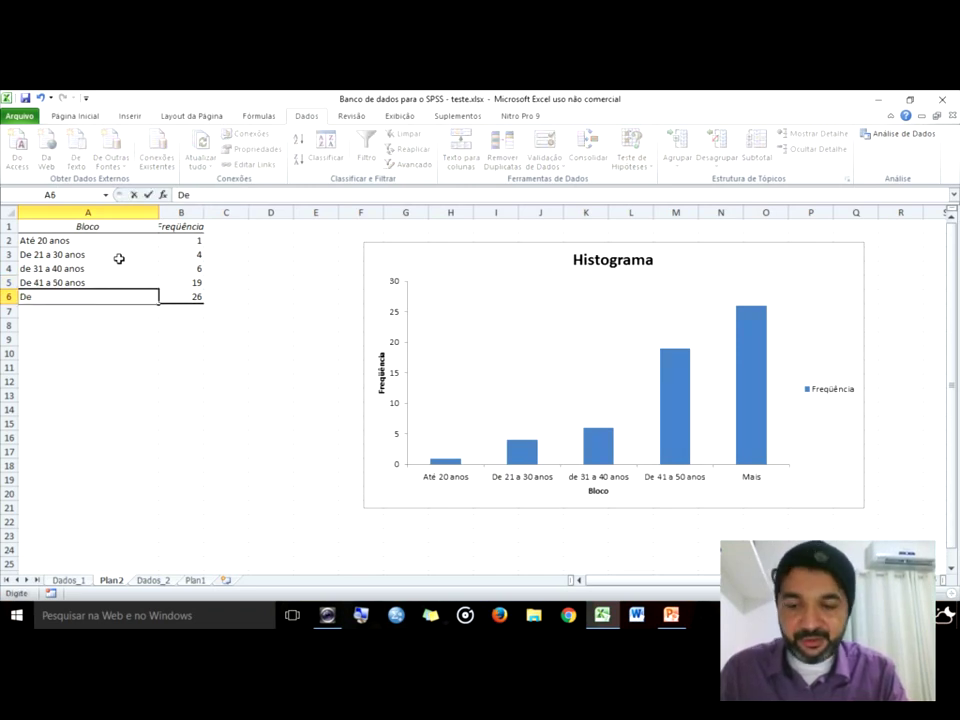
text( 51 em diante)
key(Return)
key(Up)
key(Right)
key(Up)
key(Up)
key(Up)
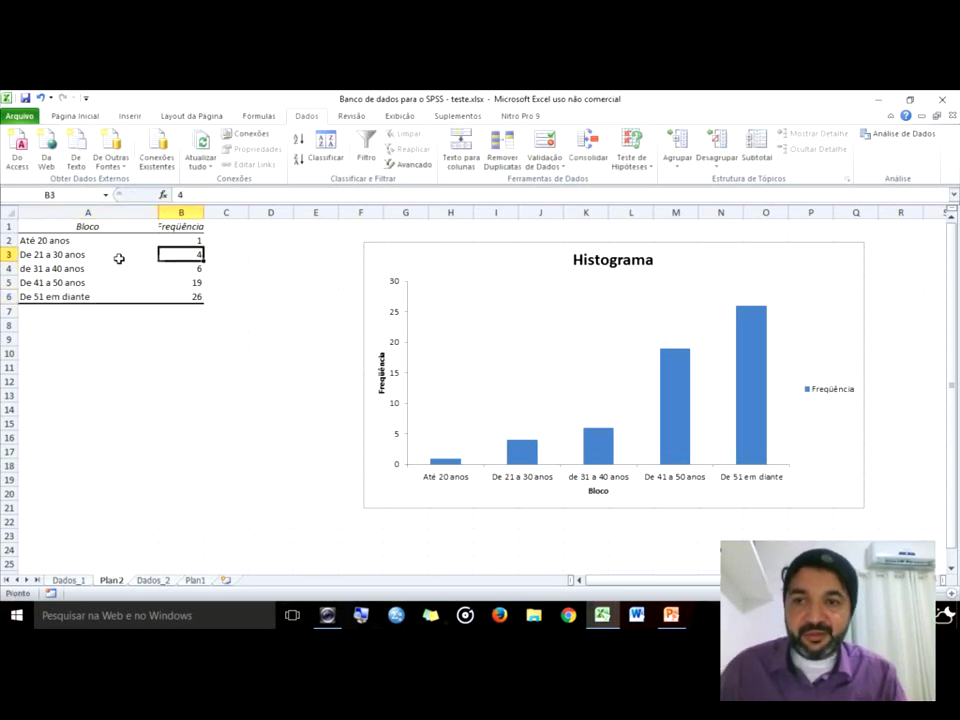
Review the frequencies in column B of Plan2 and compare them with the Dados_2 and Plan1 sheets
key(Down)
key(Down)
key(Down)
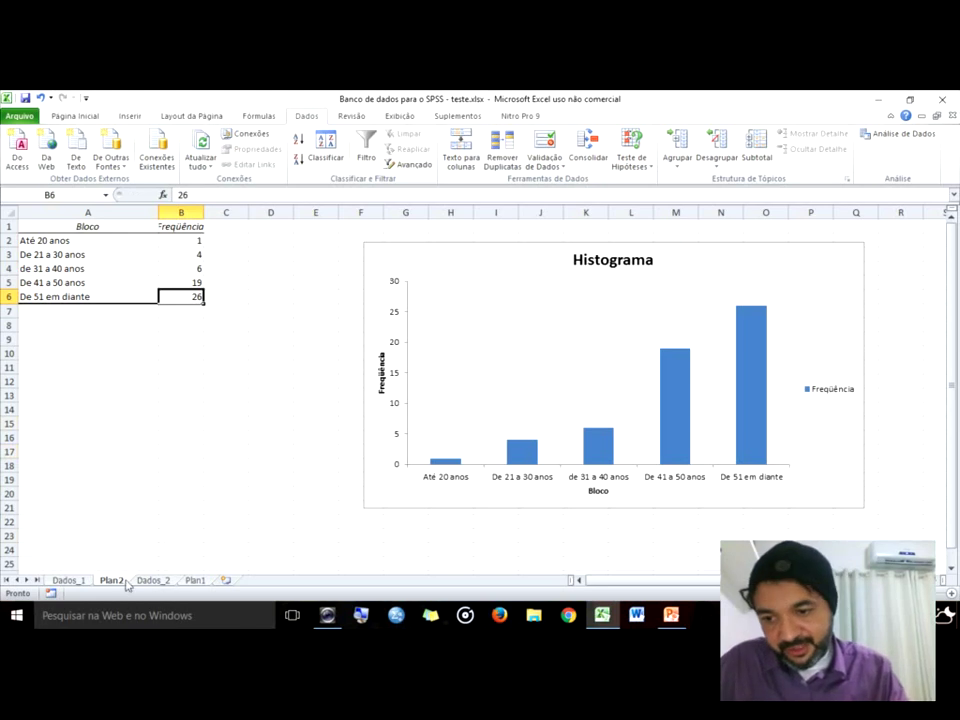
click(155, 581)
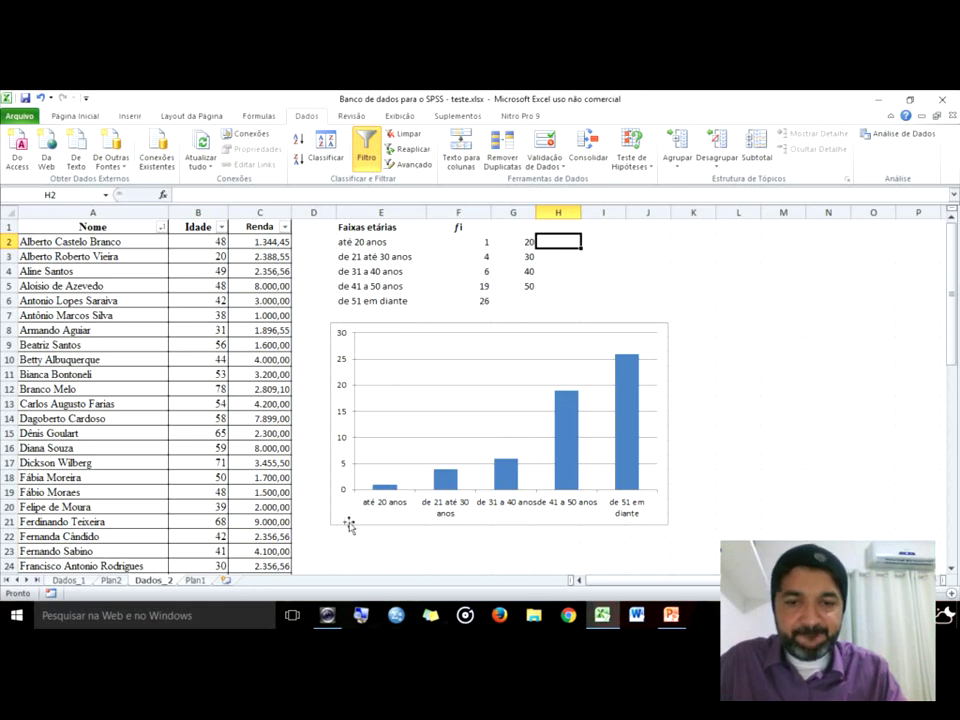
click(195, 581)
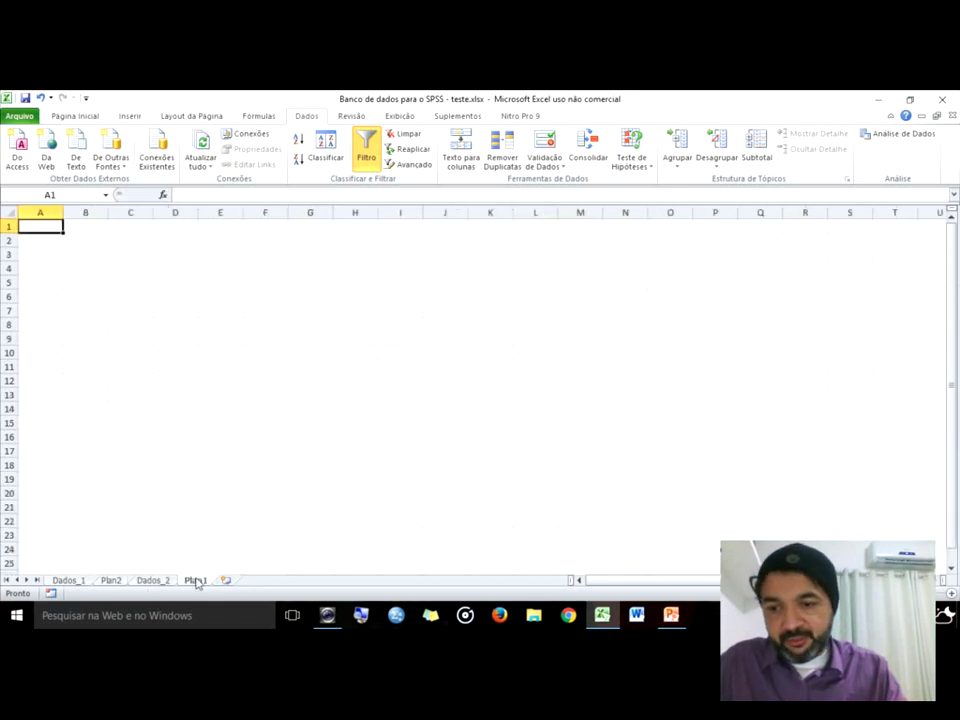
click(111, 581)
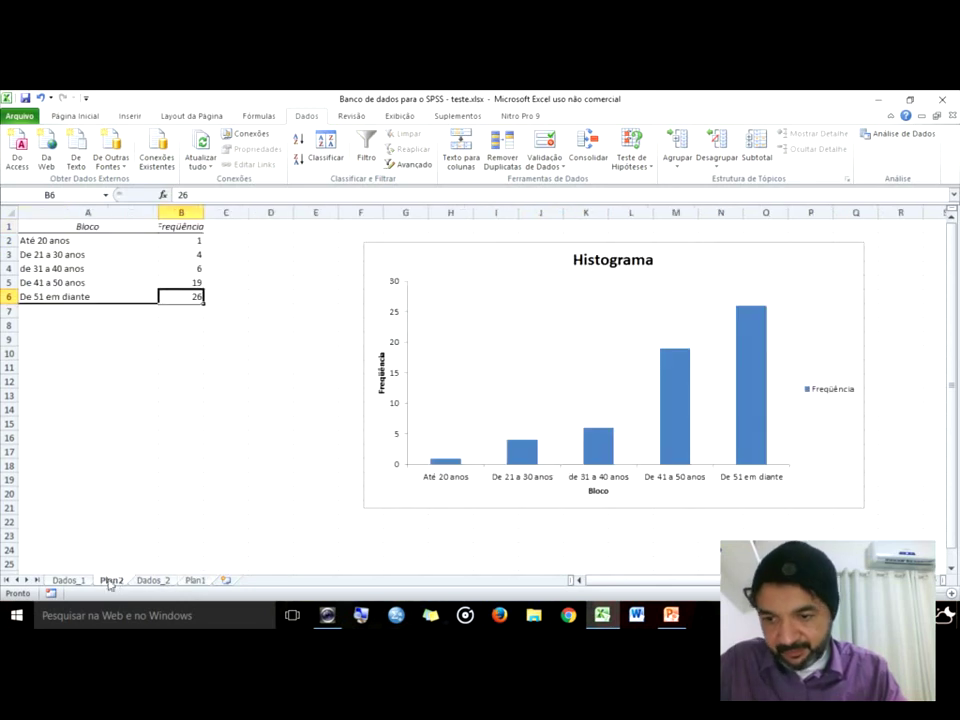
Move the Plan2 sheet between Dados_2 and Plan1, and place the histogram chart closer to the frequency table
drag(182, 582, 212, 584)
mouse_move(471, 319)
mouse_down()
mouse_move(381, 304)
mouse_move(446, 306)
mouse_move(461, 319)
mouse_up()
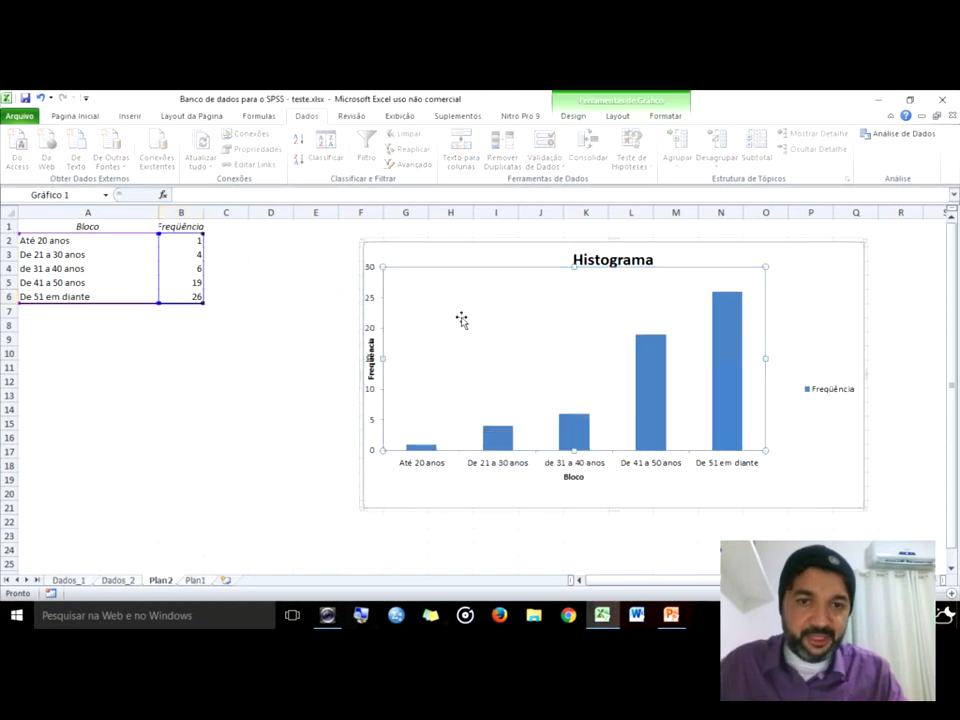
drag(420, 251, 318, 239)
click(181, 370)
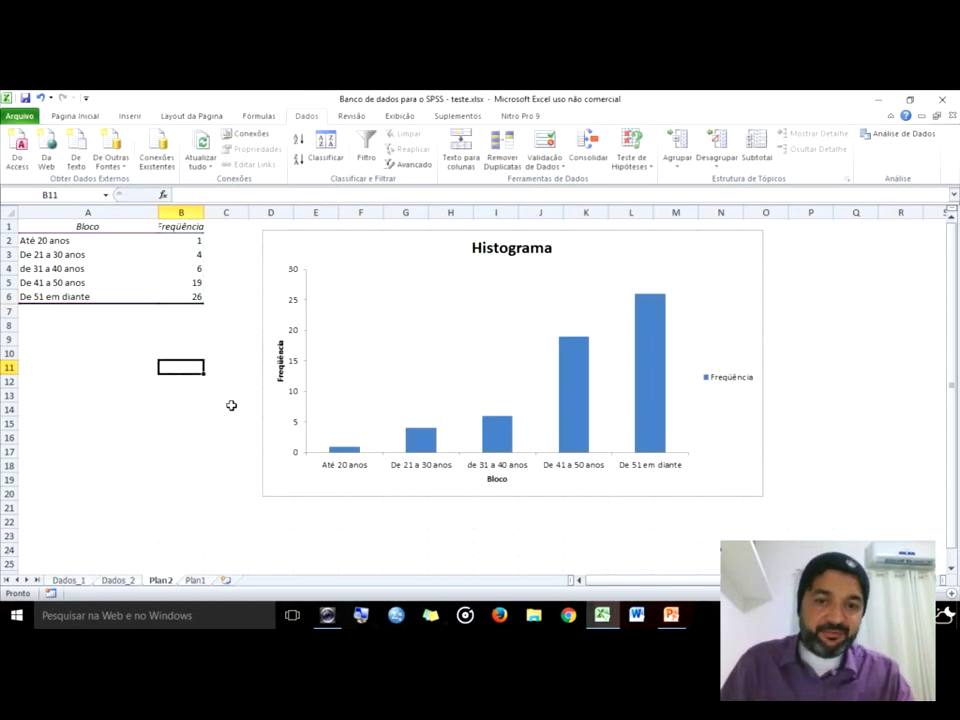
Fill only the "De 51 em diante" column of the histogram with dark red
click(585, 379)
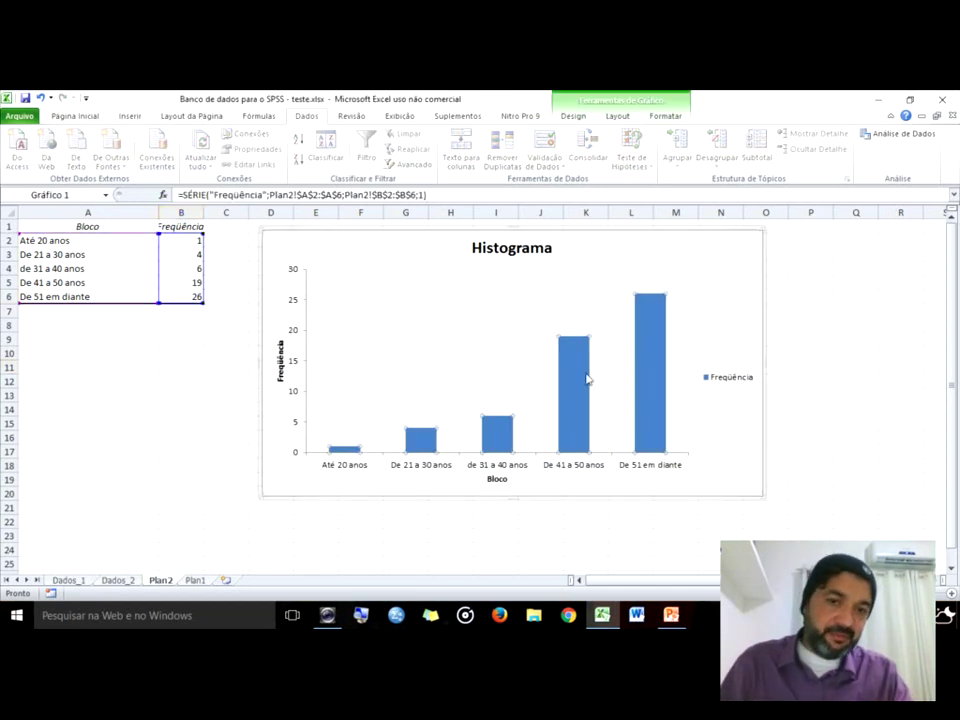
click(650, 328)
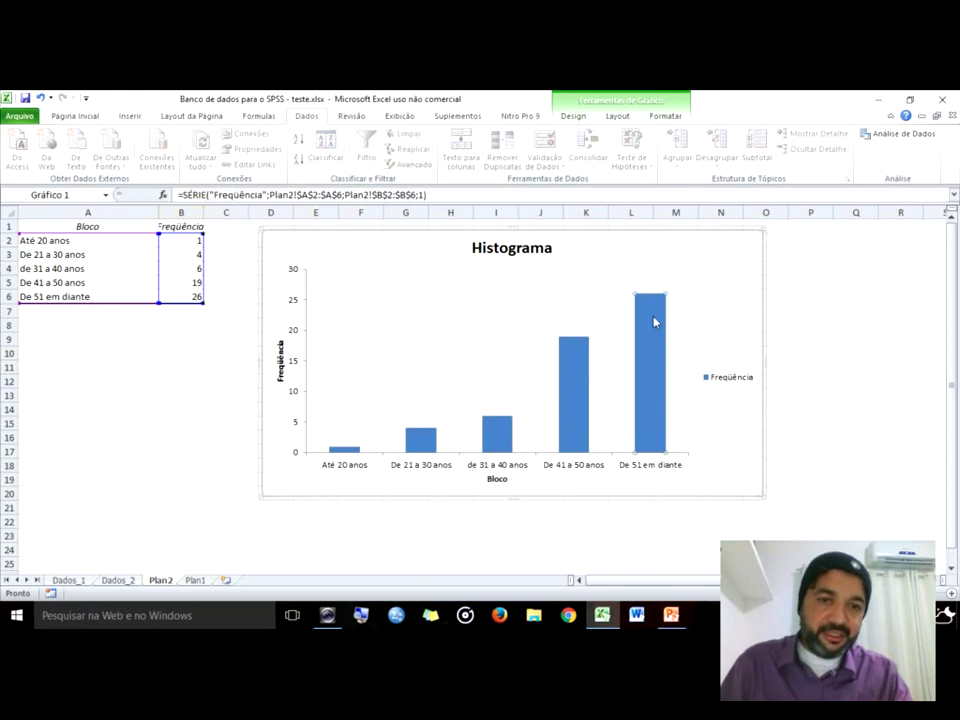
click(665, 116)
click(442, 133)
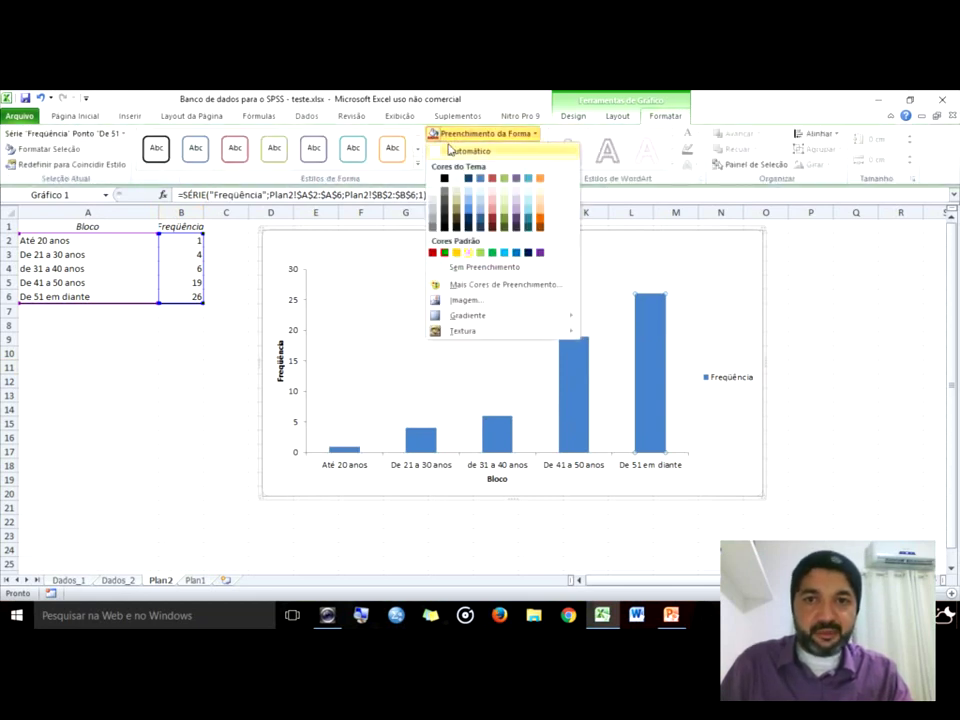
click(491, 220)
key(Escape)
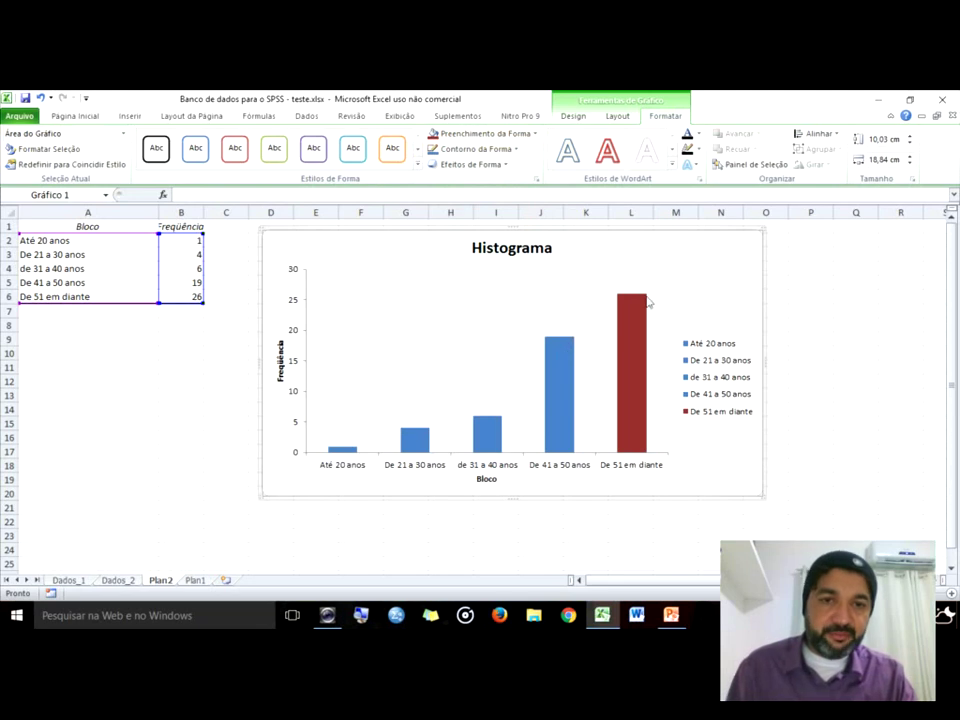
Try the chart style with a black background and white columns on the histogram, and undo it
click(573, 116)
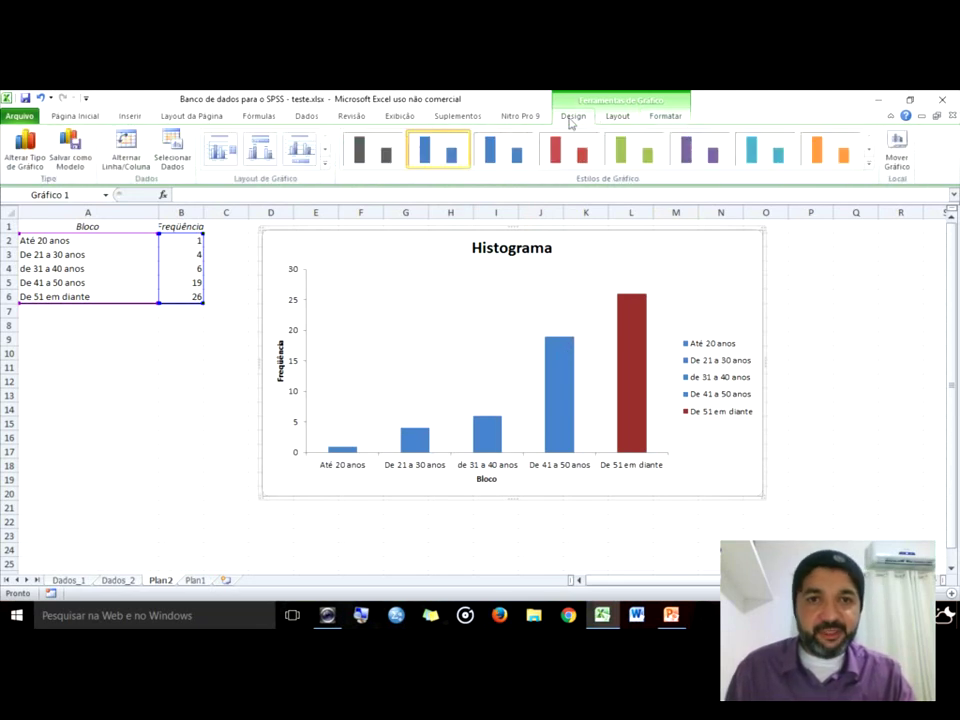
click(869, 164)
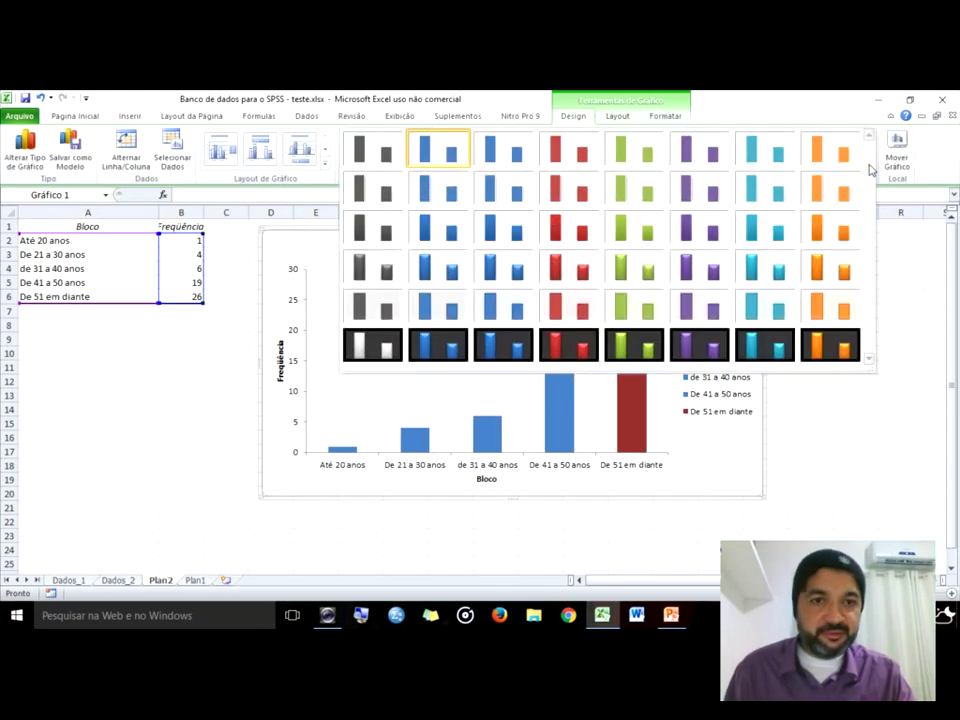
click(386, 354)
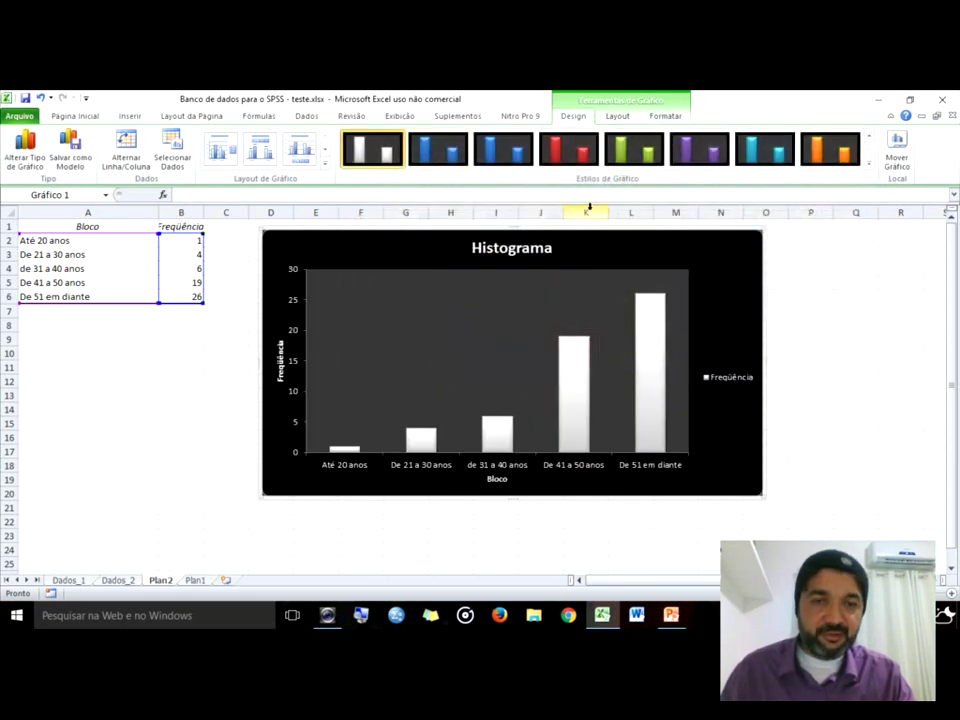
key(ctrl+z)
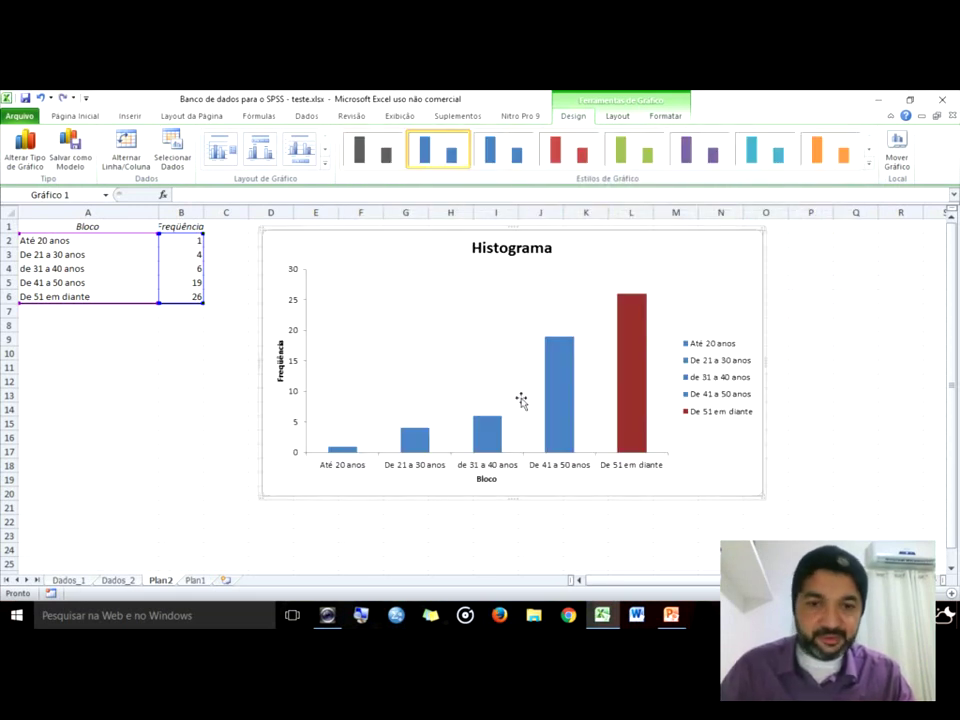
Delete the horizontal axis title "Bloco" from the histogram
click(487, 480)
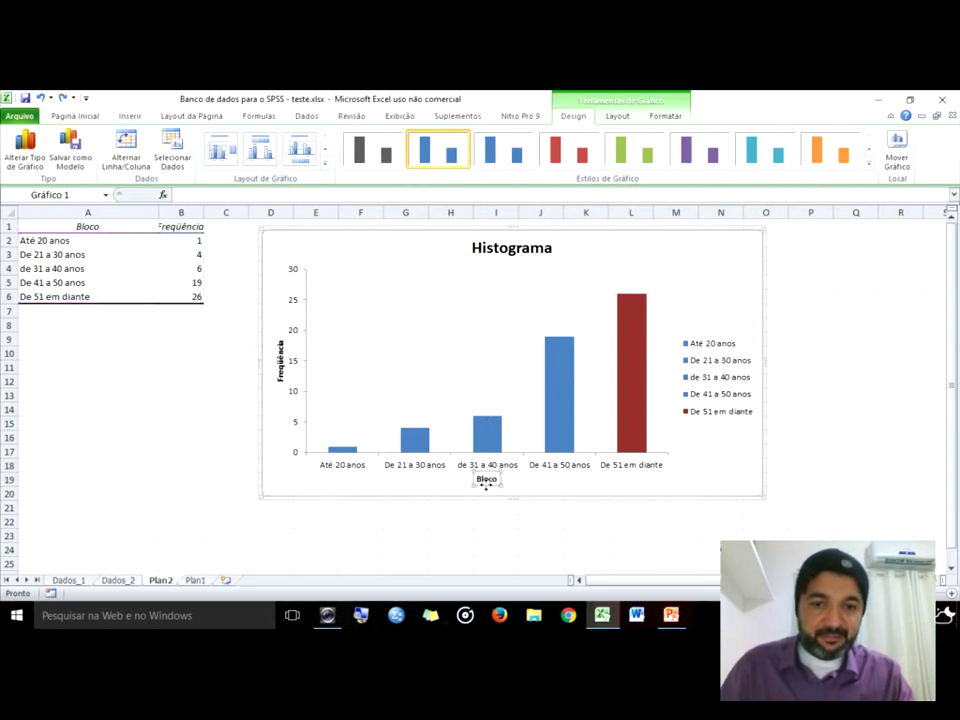
key(Delete)
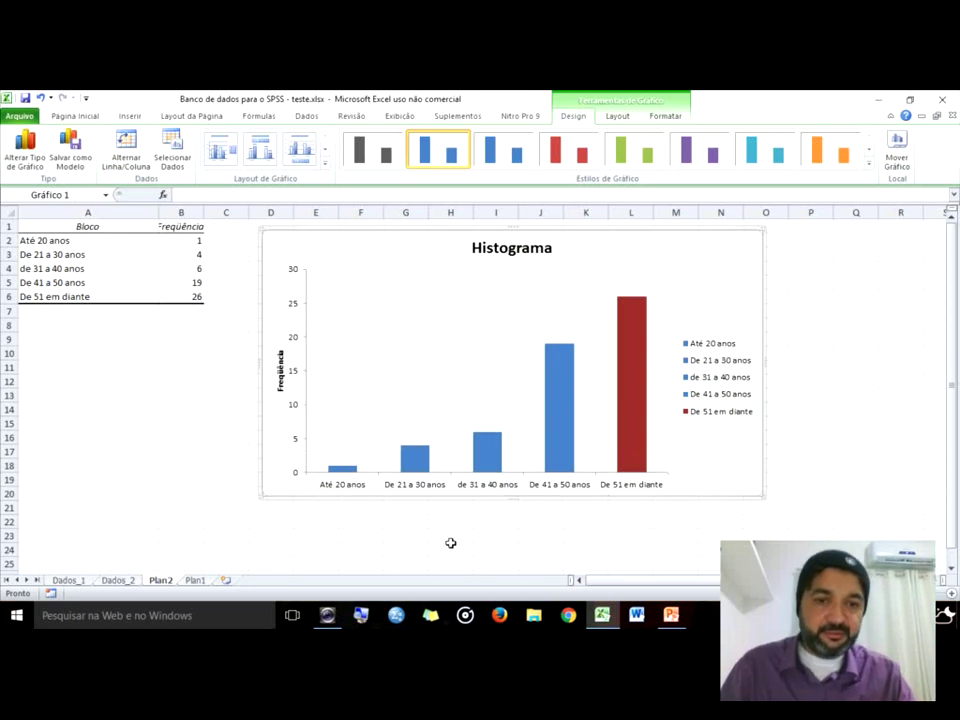
click(281, 372)
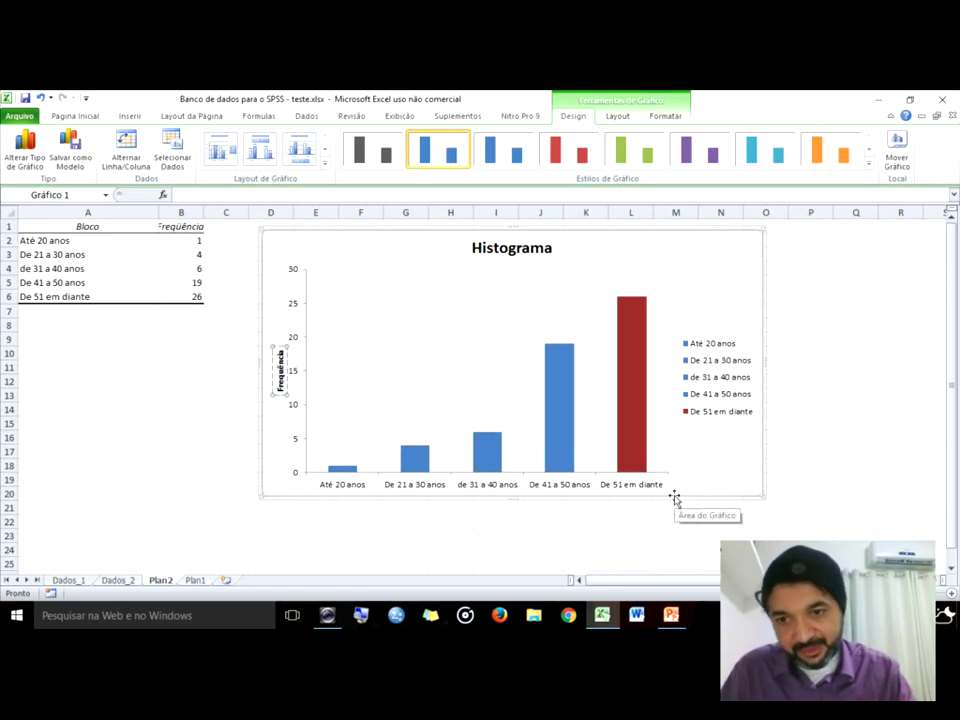
click(841, 455)
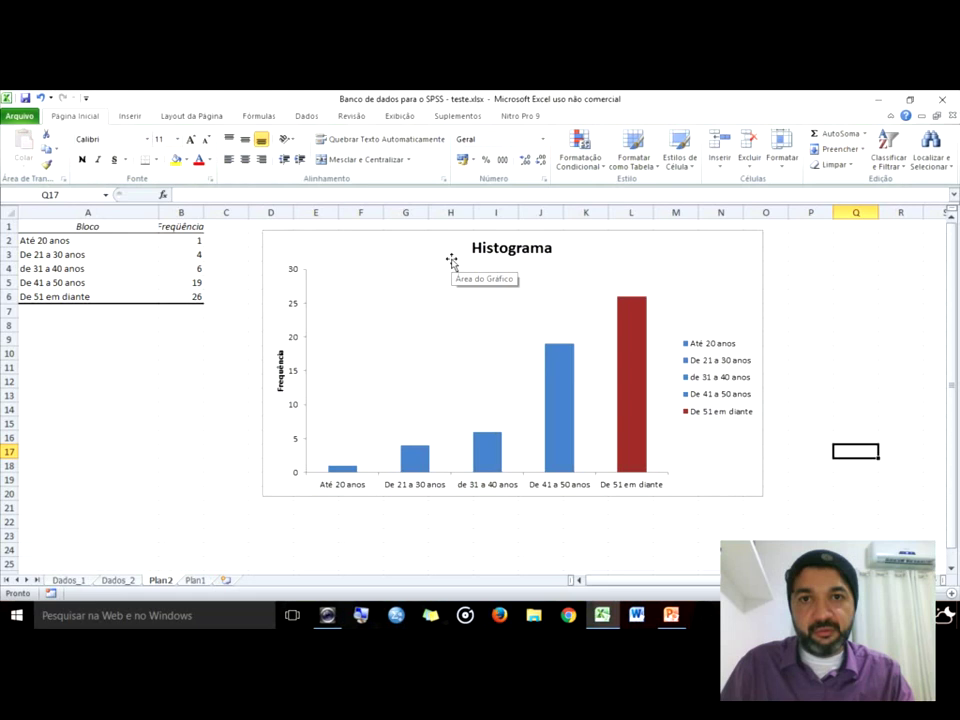
click(520, 257)
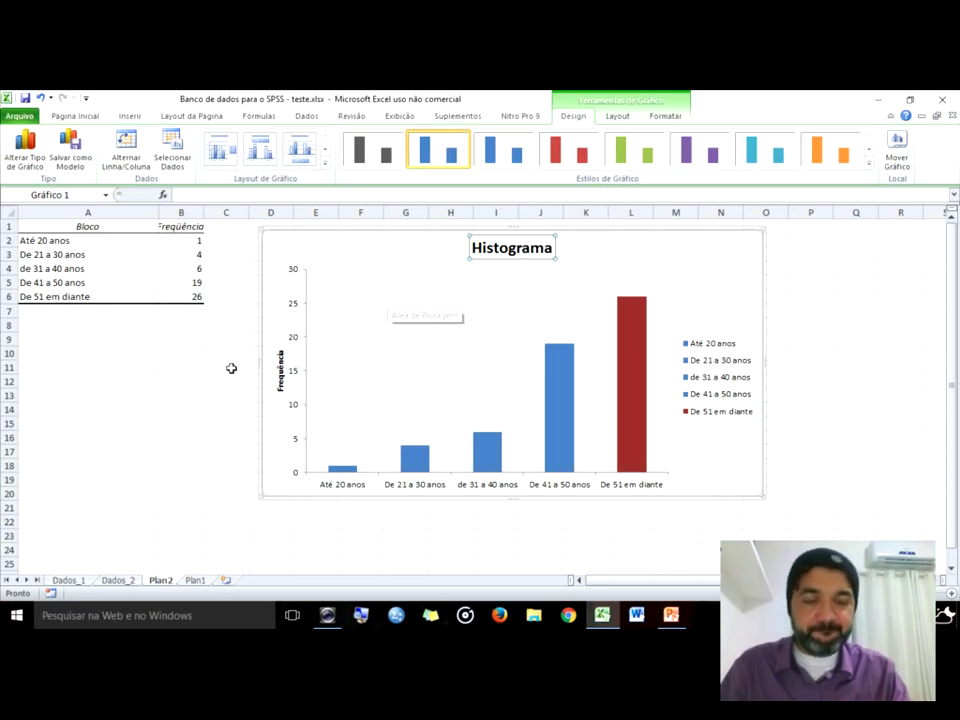
click(187, 373)
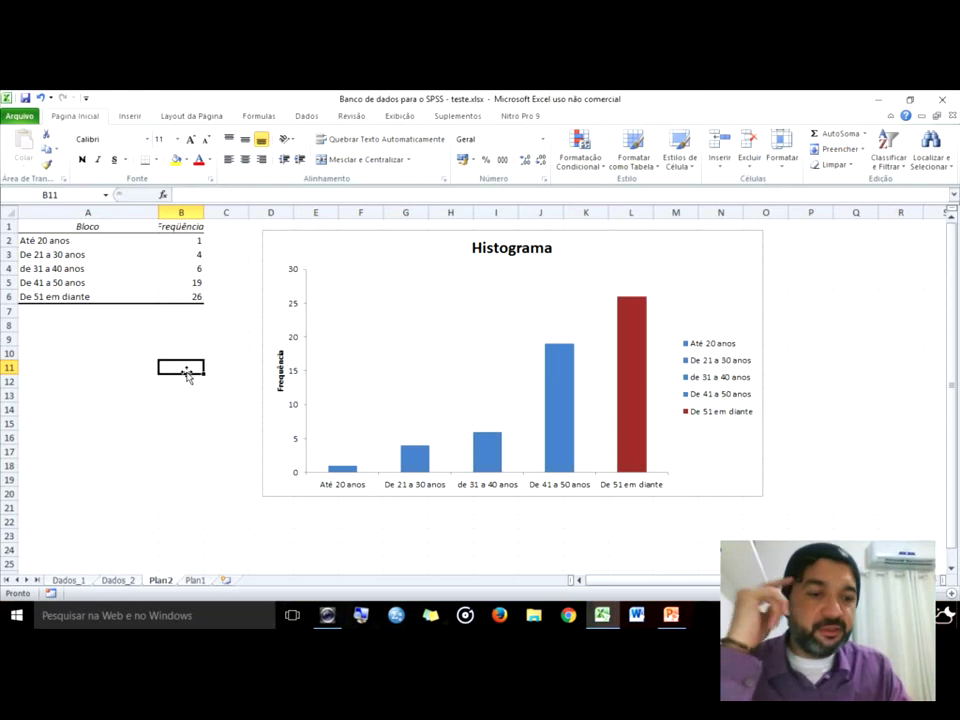
click(327, 614)
click(327, 614)
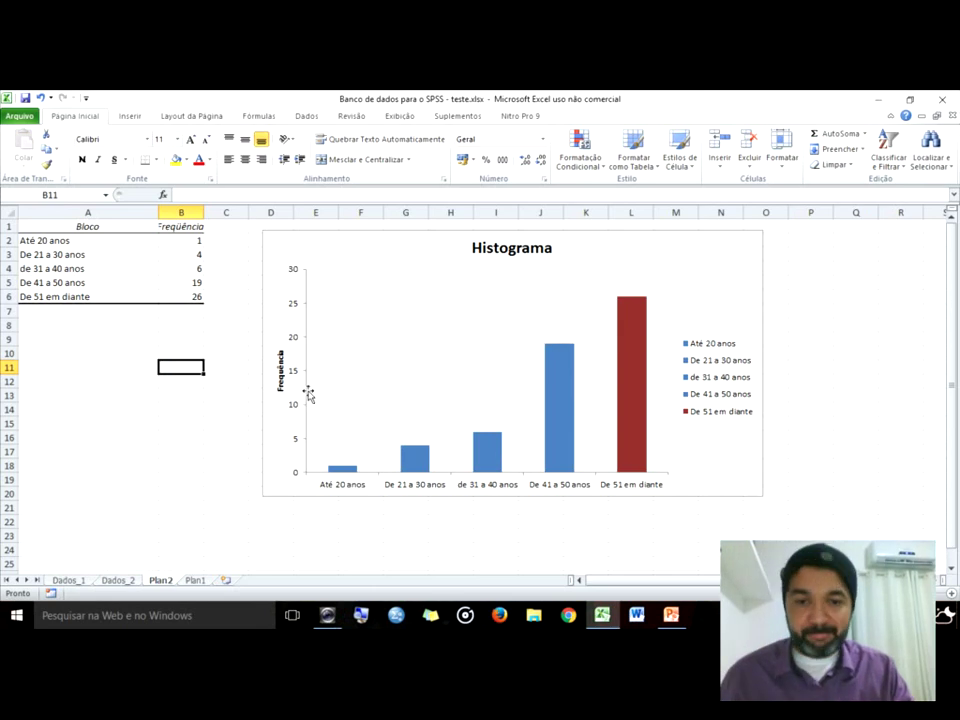
Open IBM SPSS Statistics and dismiss its start-up dialog to get an empty dataset
click(396, 614)
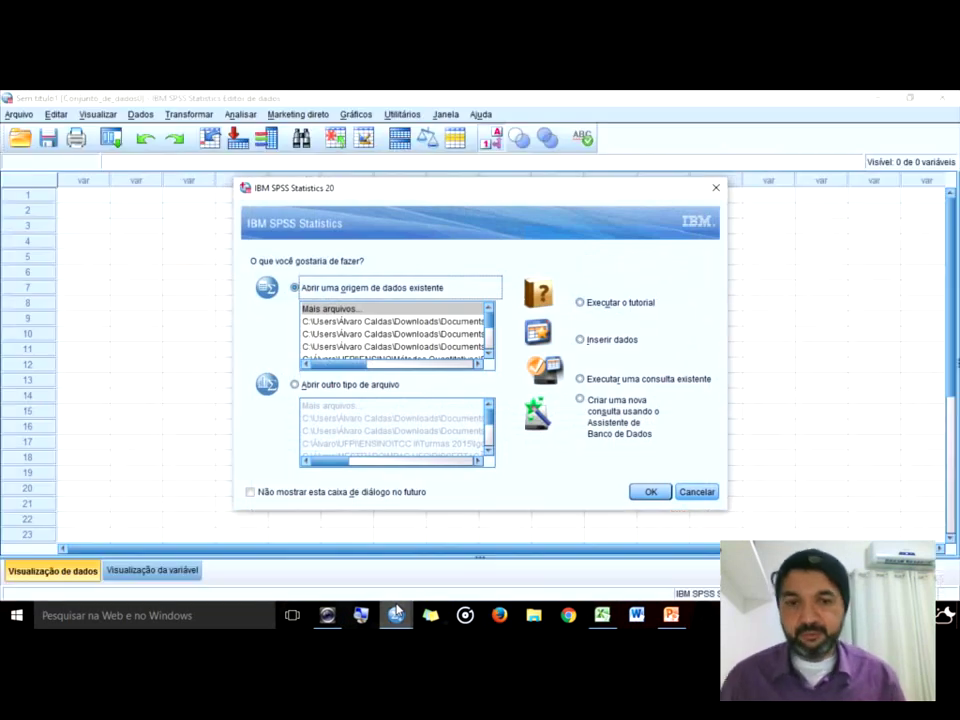
mouse_move(397, 612)
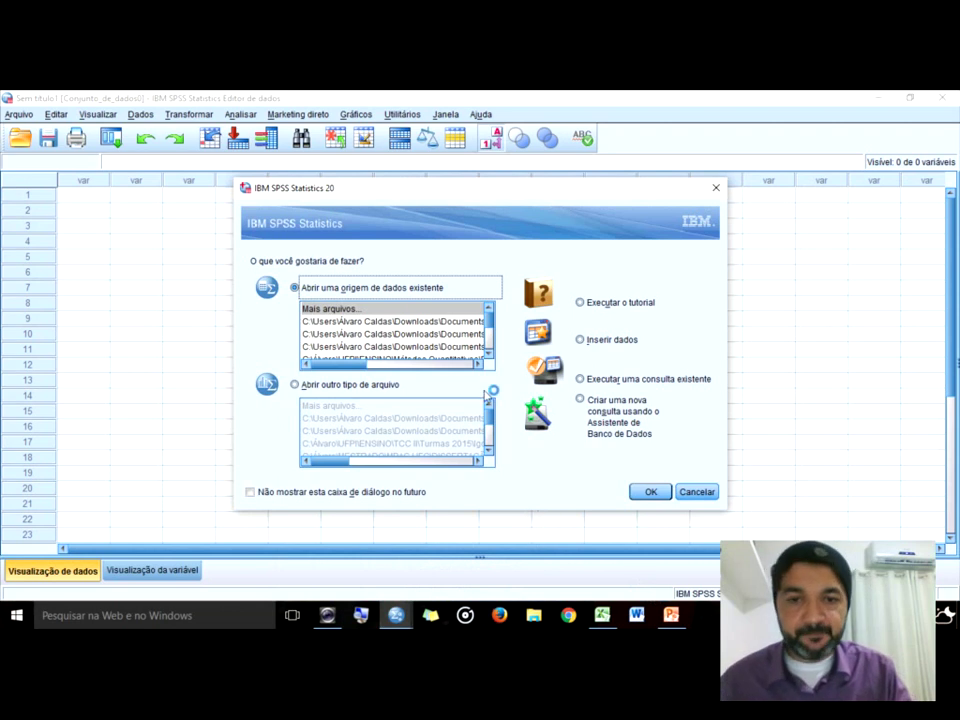
click(697, 492)
Switch back to Excel and copy all the name, age and income records on Dados_2 from A2 down, without the header row
click(602, 612)
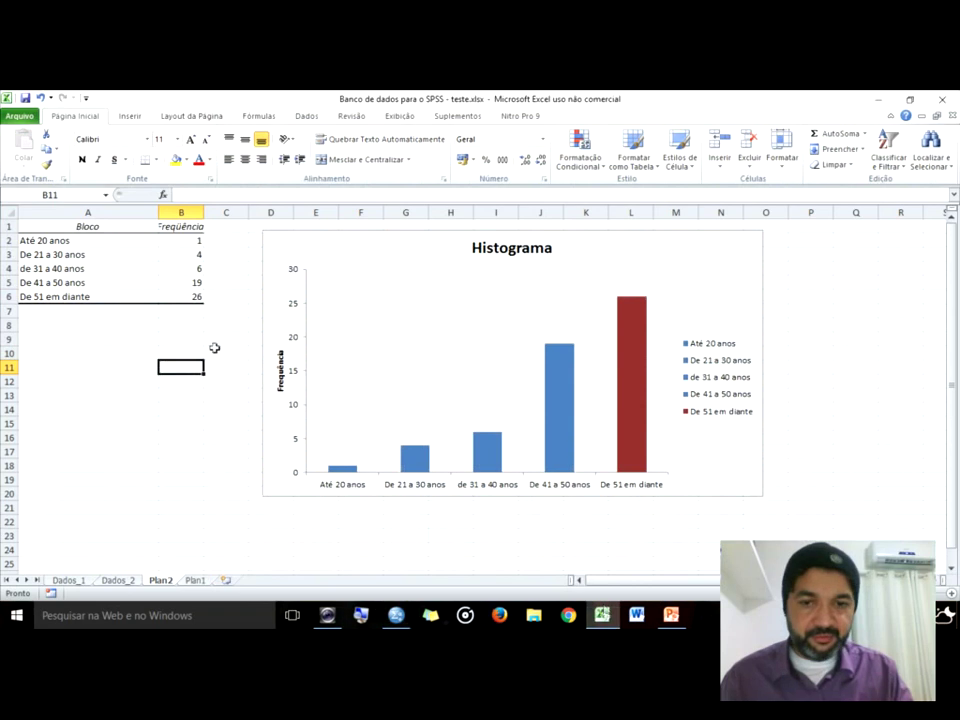
click(117, 580)
drag(78, 224, 255, 575)
scroll(257, 531, up, 2)
scroll(253, 553, down, 3)
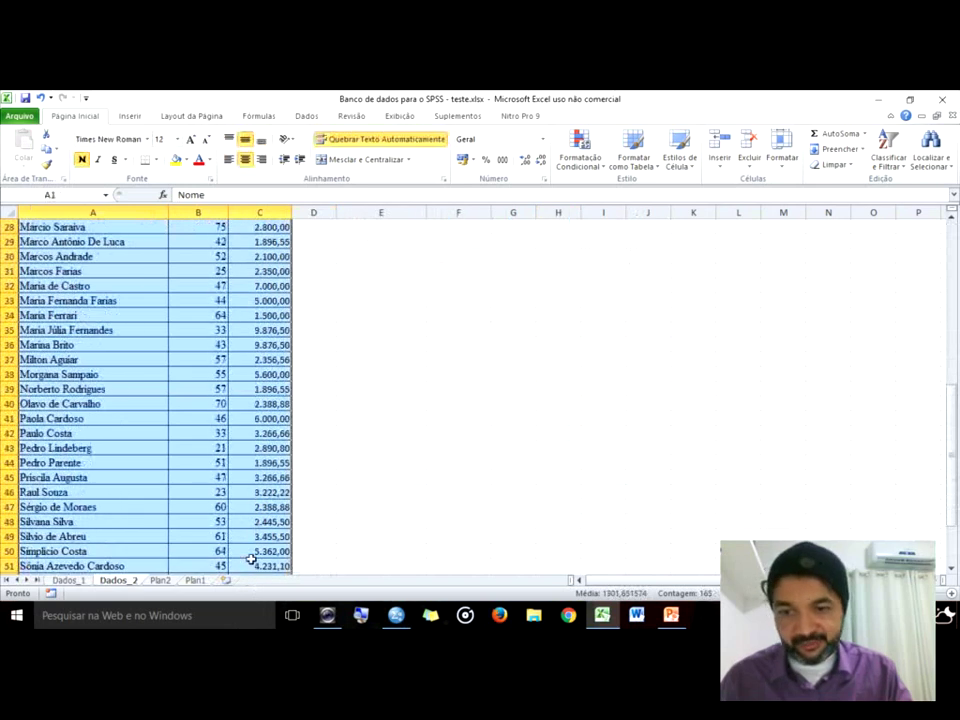
scroll(251, 400, up, 9)
drag(42, 242, 276, 590)
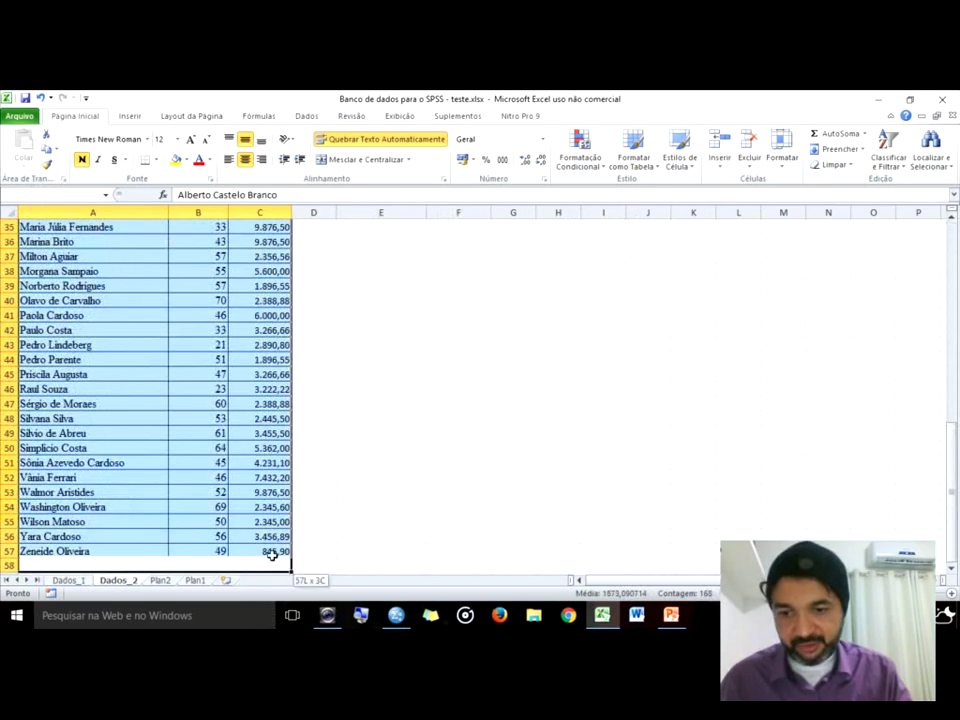
key(ctrl+c)
scroll(279, 429, up, 11)
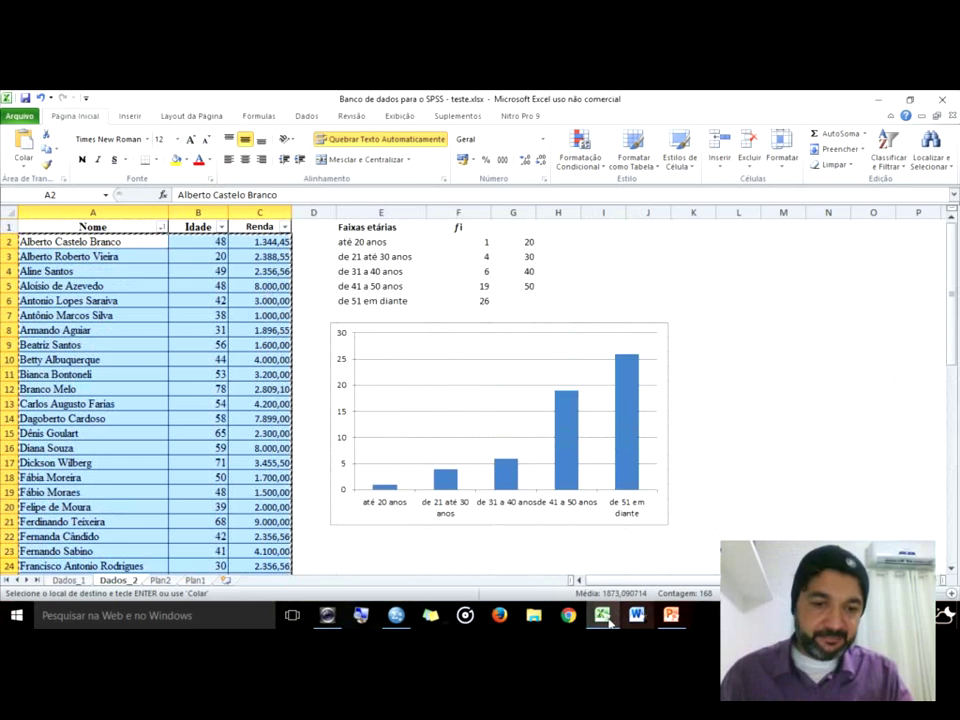
Switch to SPSS Statistics and paste the copied records into the data view, starting at row 1 of the first variable
click(396, 615)
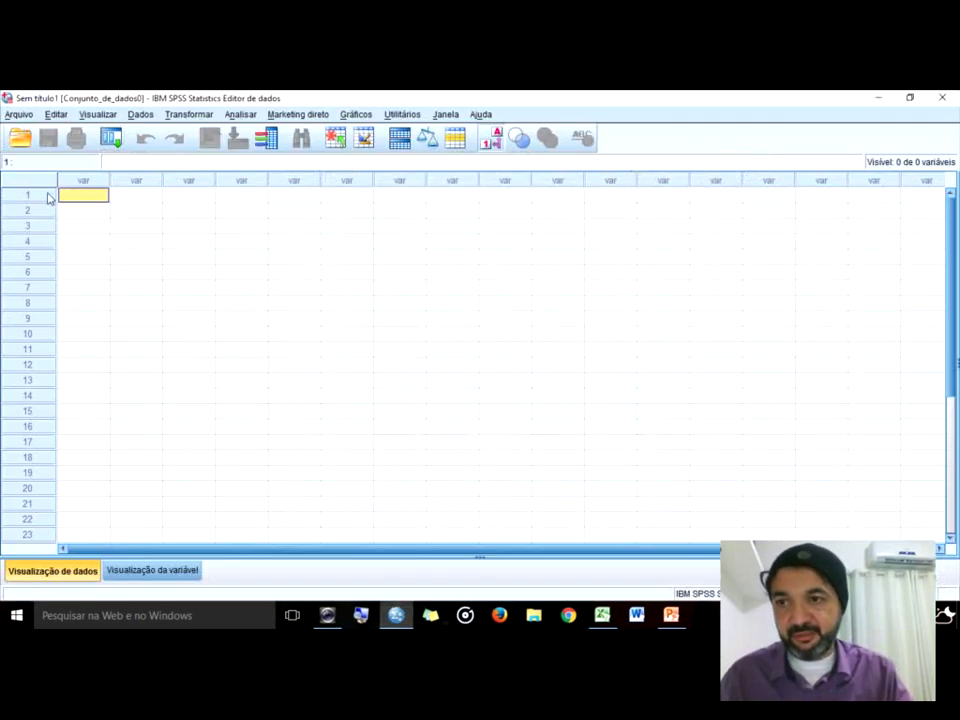
click(144, 201)
click(176, 201)
click(79, 195)
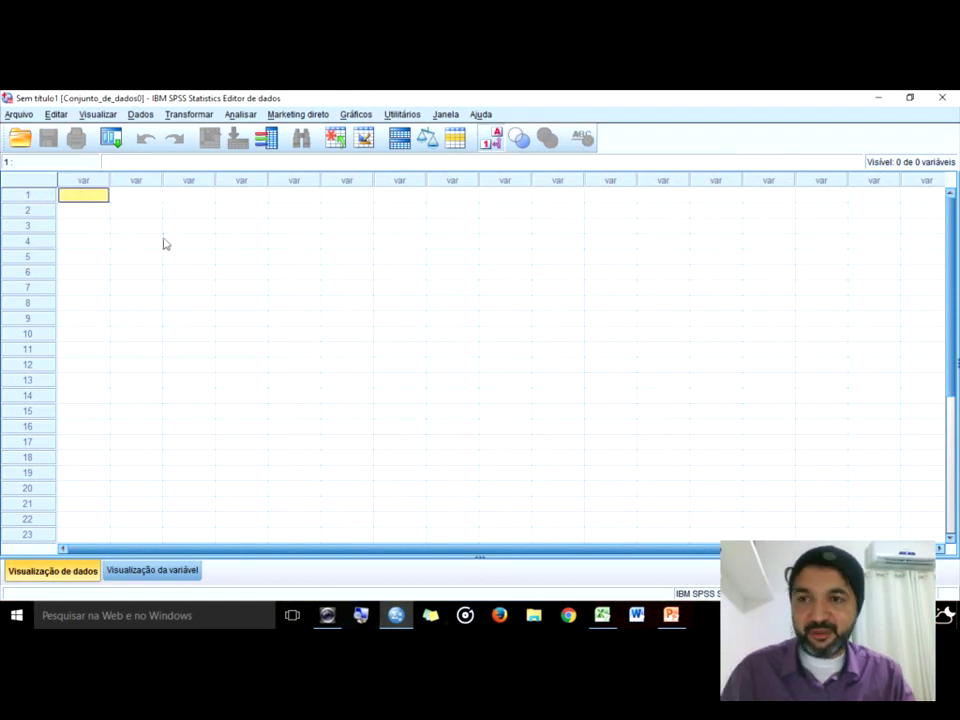
key(ctrl+v)
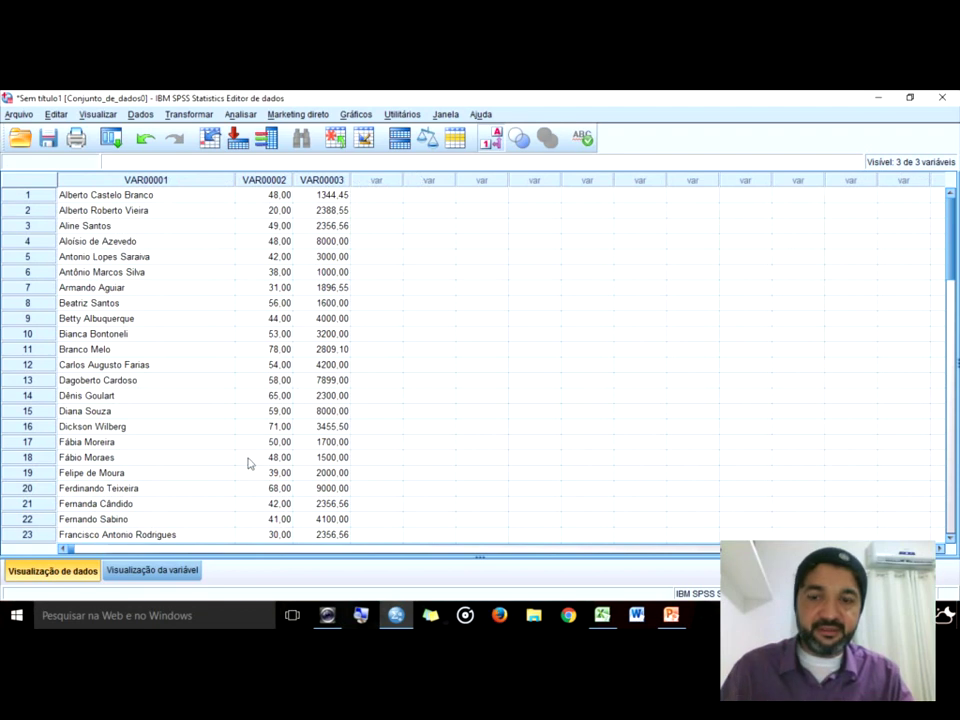
click(110, 571)
click(77, 572)
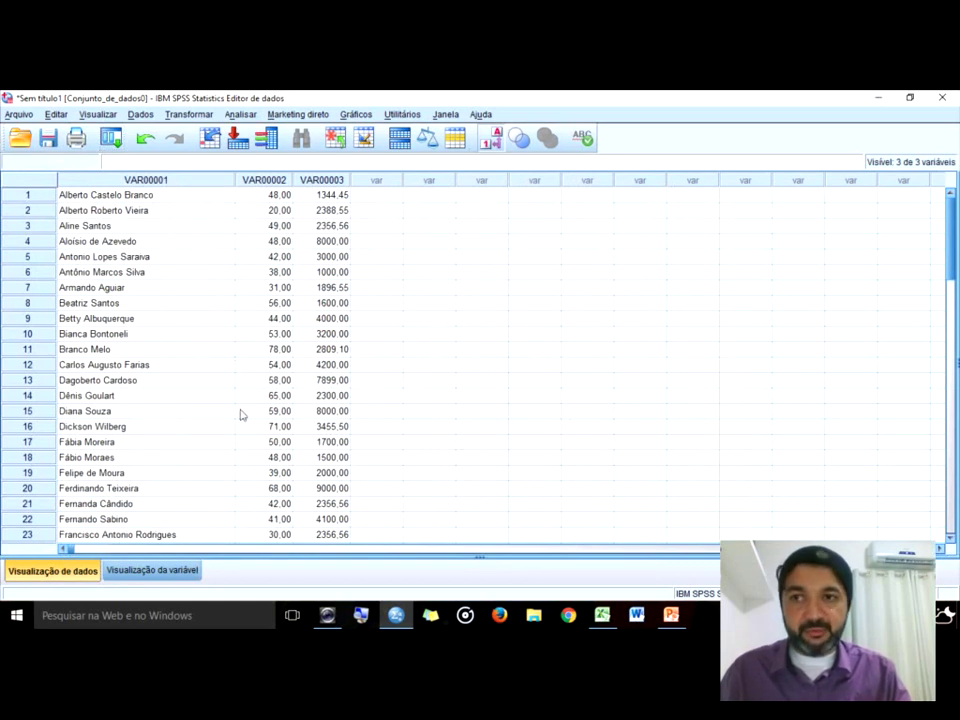
In the variable view, rename the three variables Nome, Idade and Renda
click(172, 572)
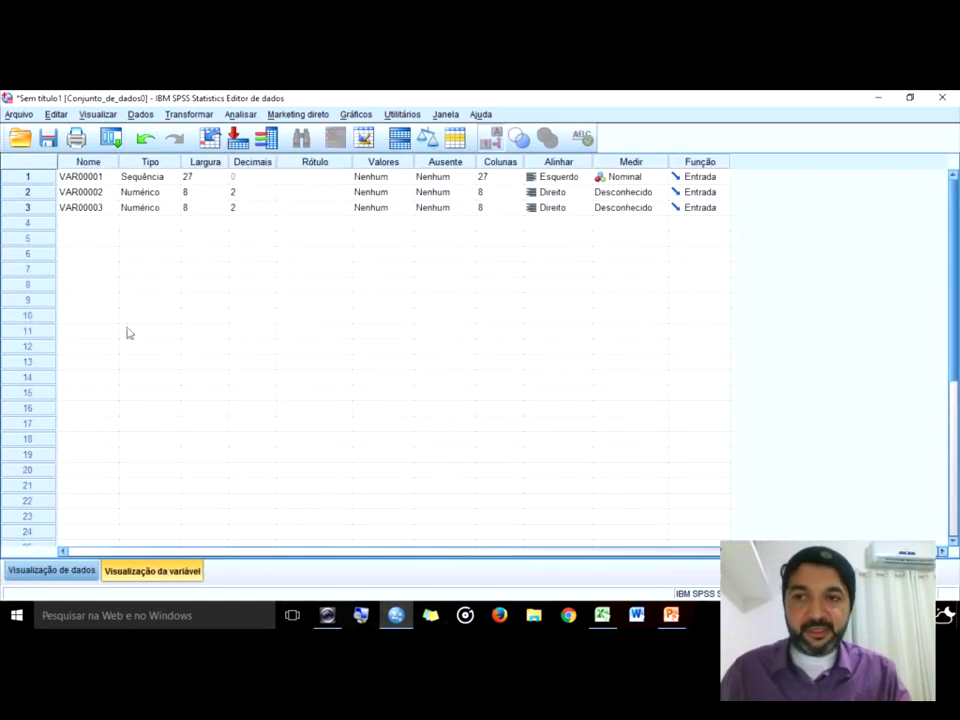
click(99, 176)
text(Nome)
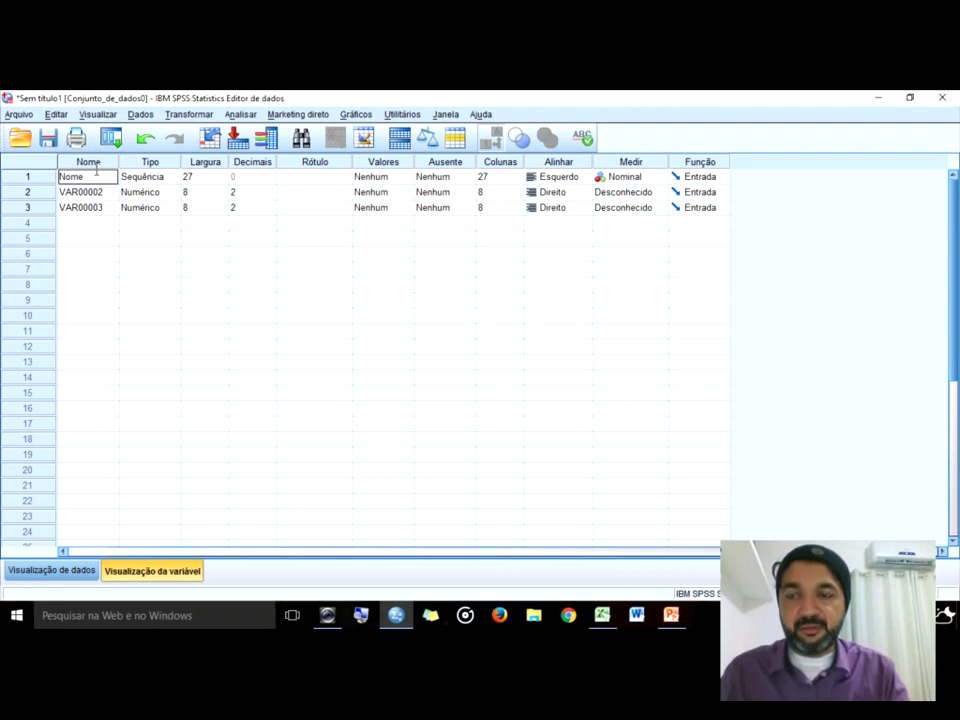
key(Return)
text(Idade)
key(Return)
text(REnda)
key(BackSpace)
key(BackSpace)
text(da)
key(Return)
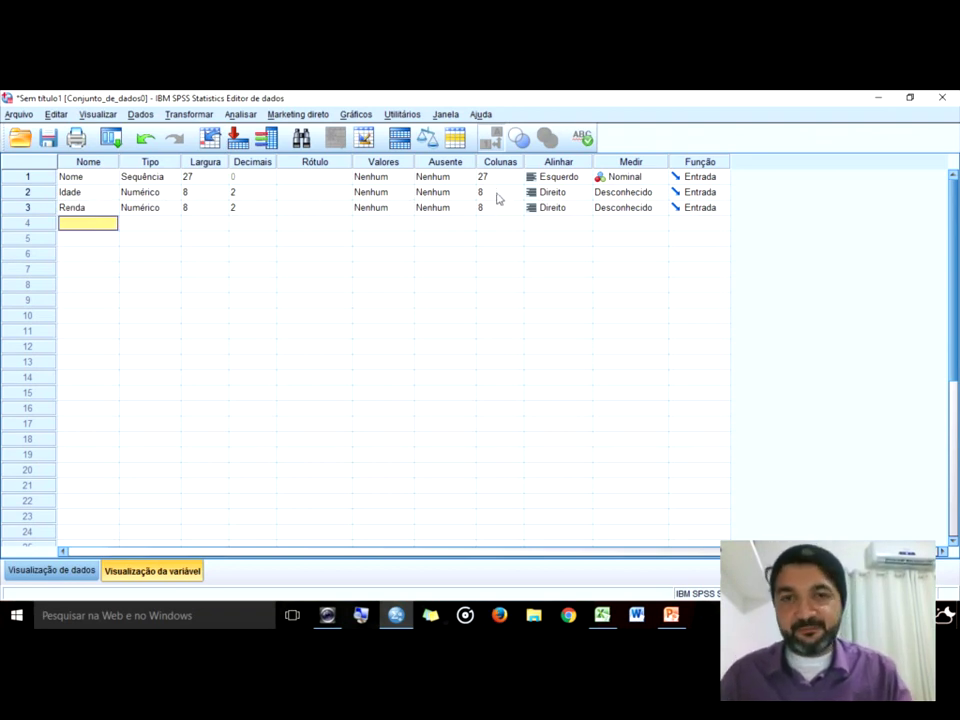
Set the measurement level of the Idade and Renda variables to Escala
click(152, 180)
click(149, 197)
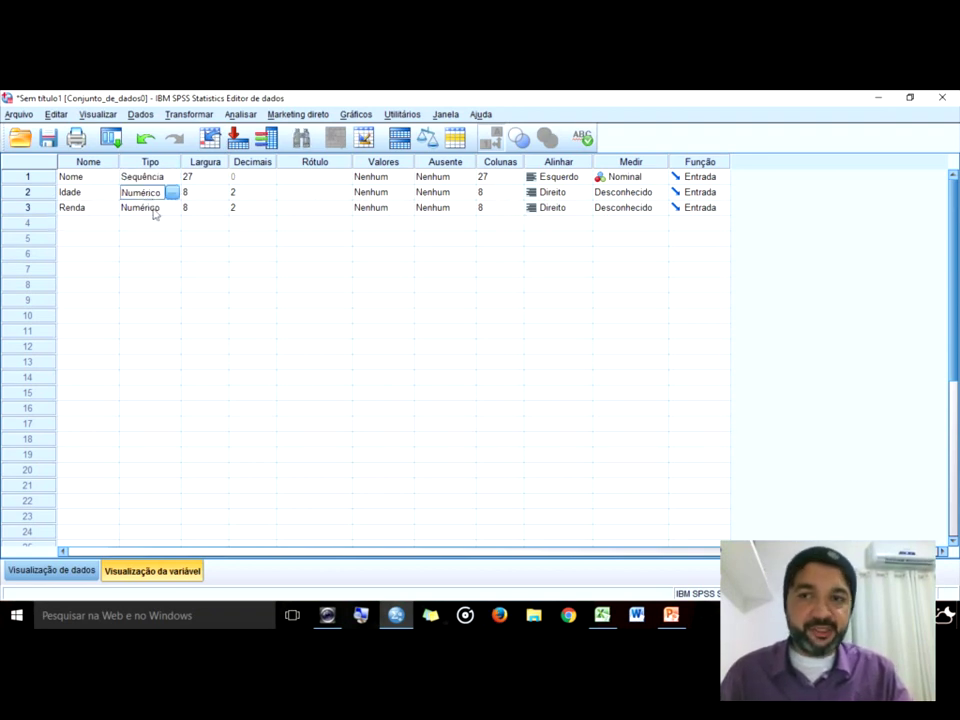
click(155, 212)
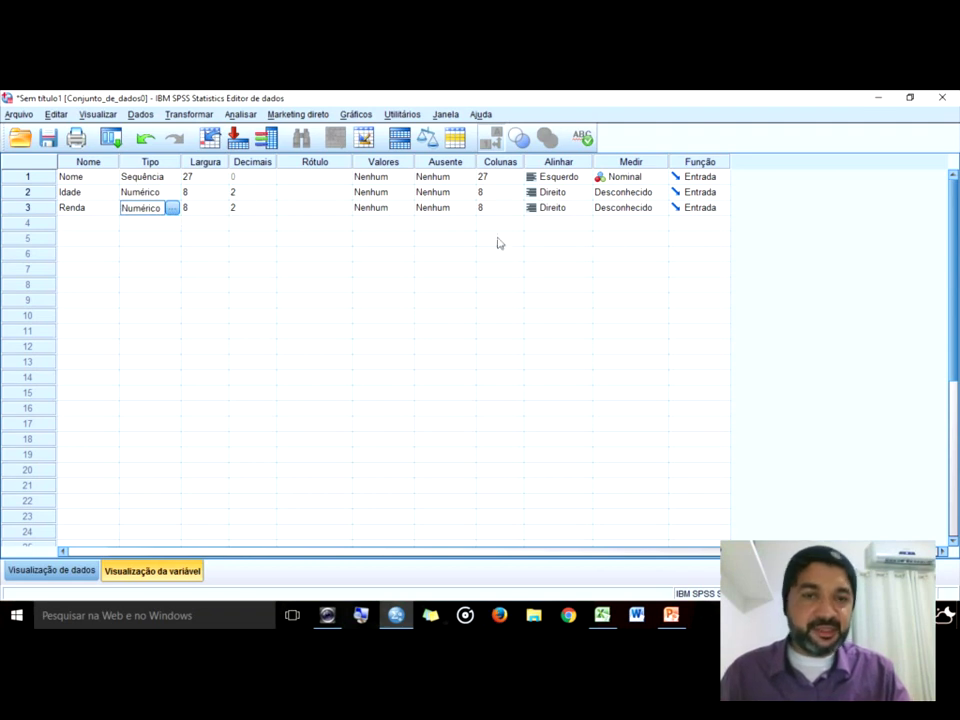
click(630, 192)
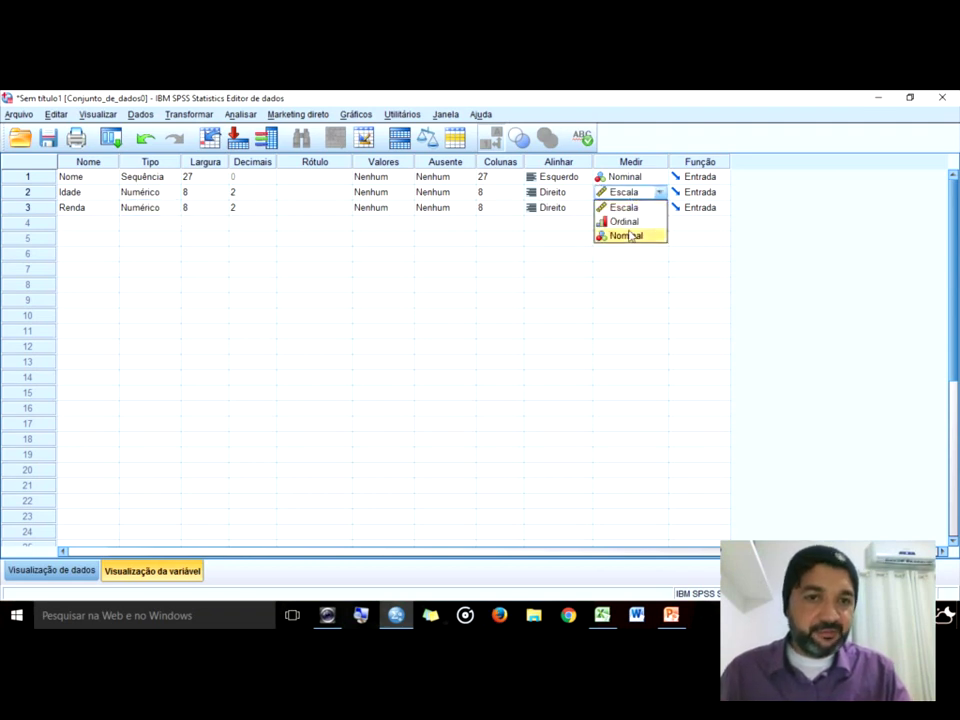
click(626, 207)
click(631, 210)
click(634, 221)
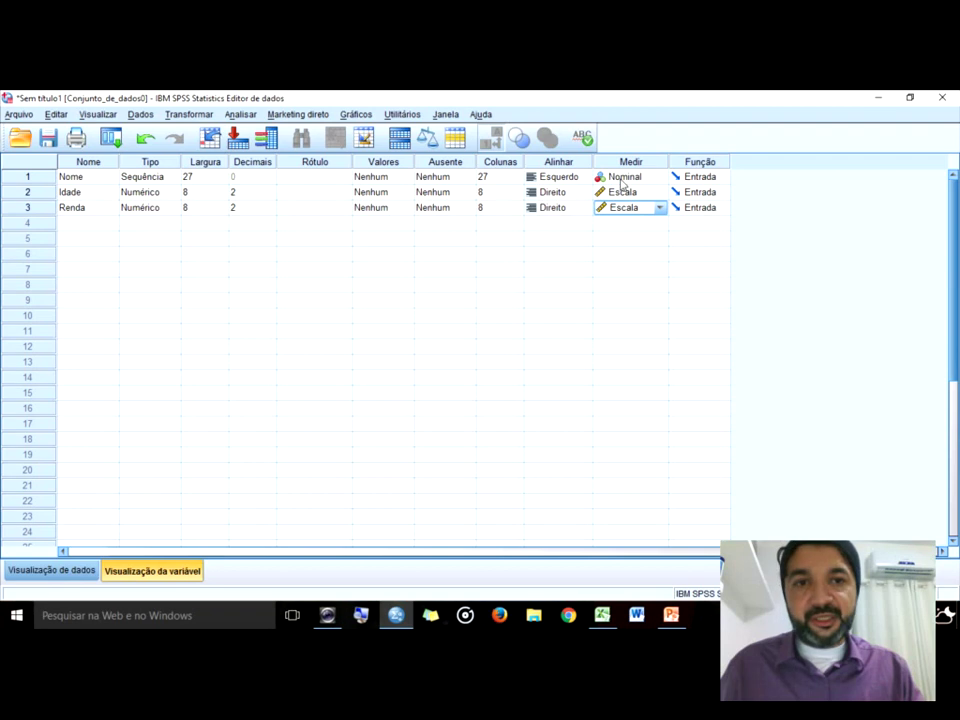
Label the three variables Nome do cliente, Idade and Renda mensal, respectively
click(317, 179)
text(N)
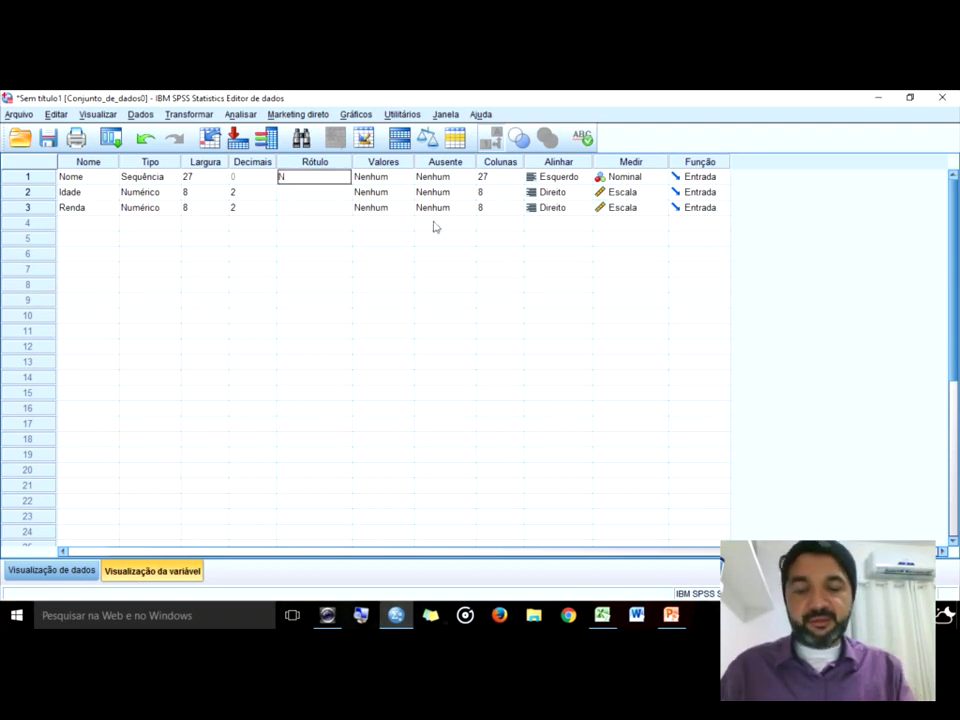
text(ome do clie)
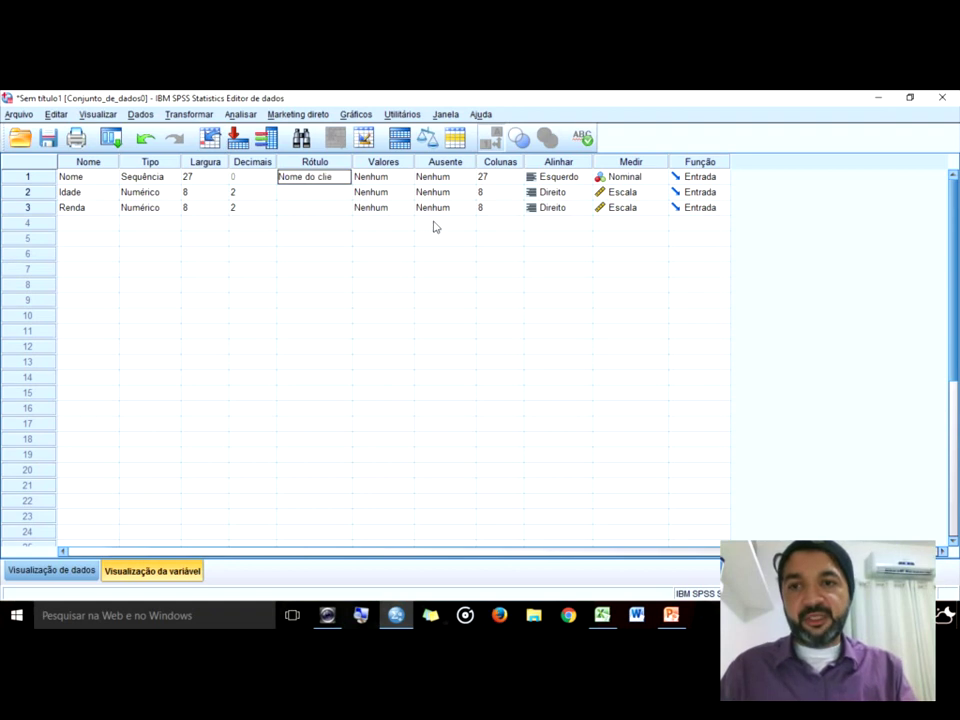
text(nte)
key(Return)
text(Idade do)
key(Return)
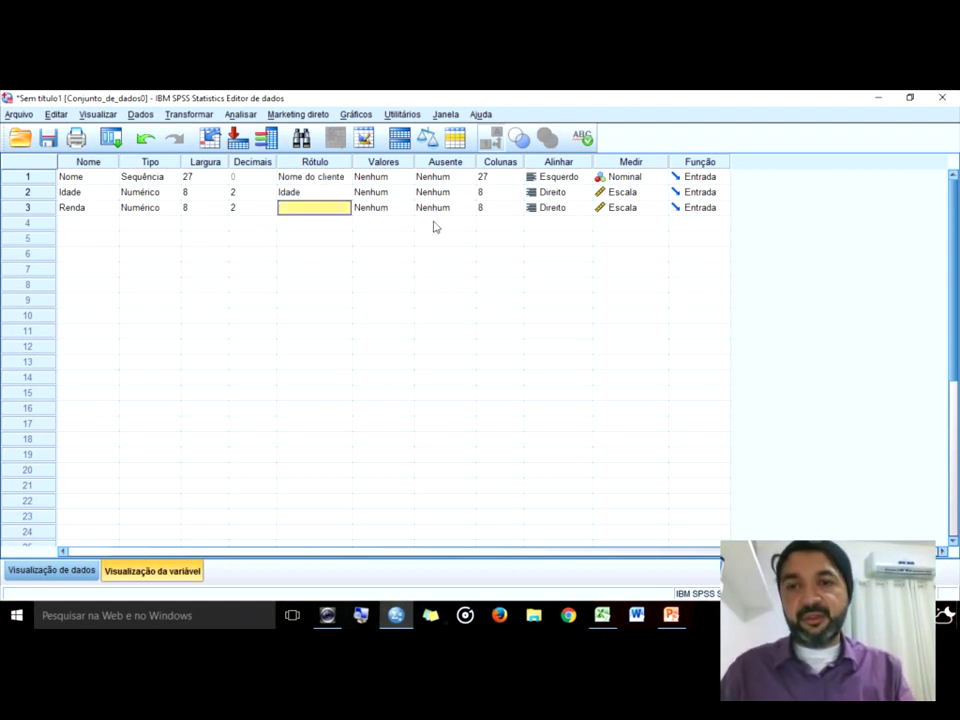
text(Renda)
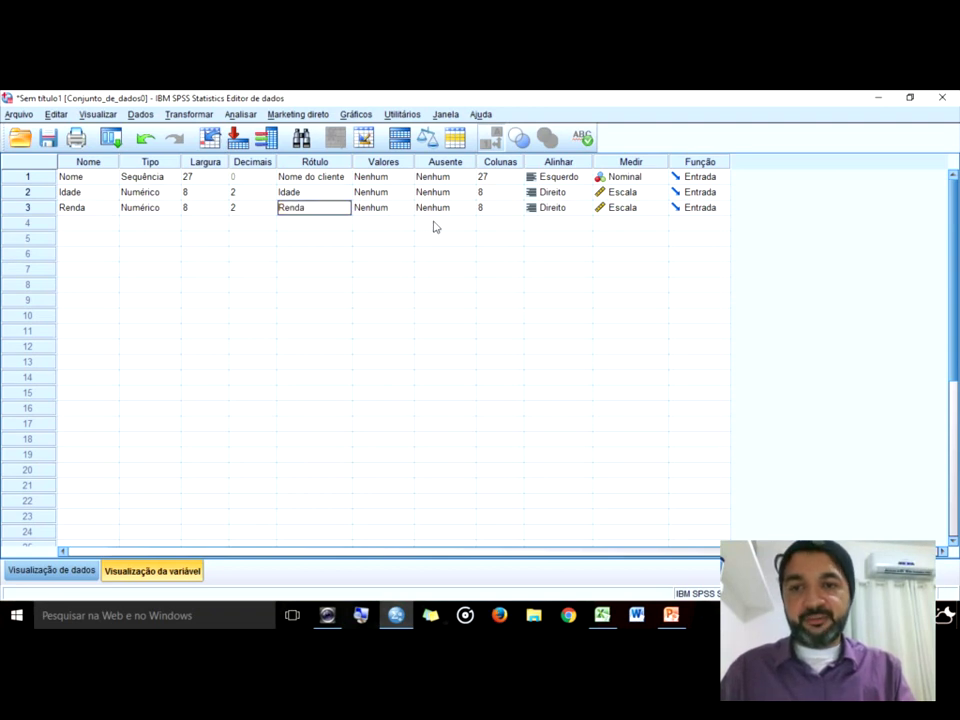
text( mensal)
key(Return)
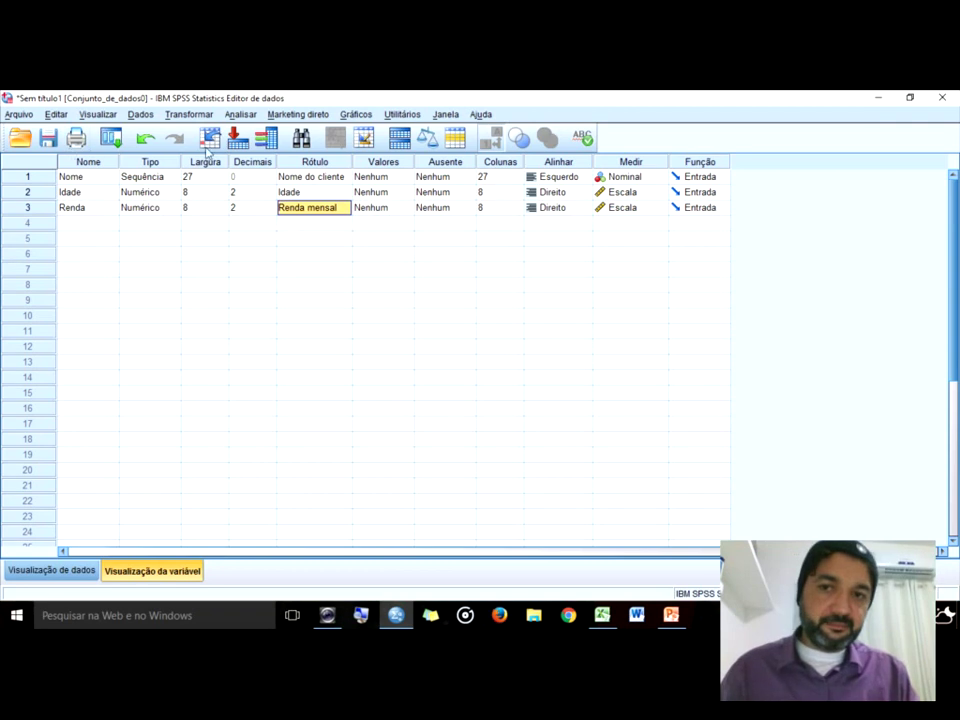
key(Up)
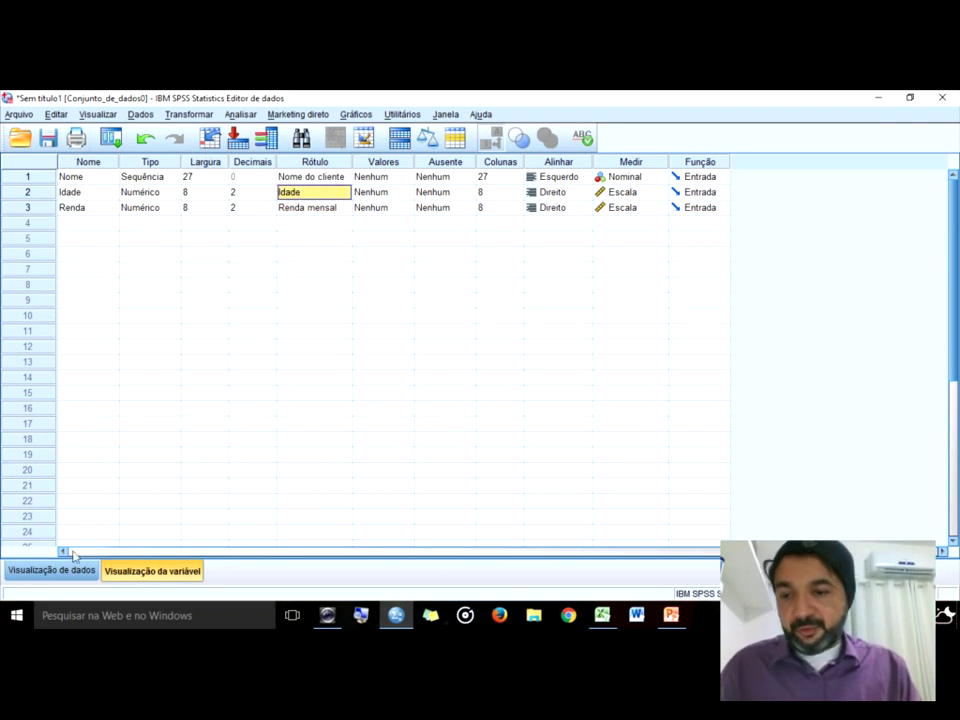
From the data view, create a legacy-dialog histogram of Idade with the normal curve displayed and no titles
click(80, 569)
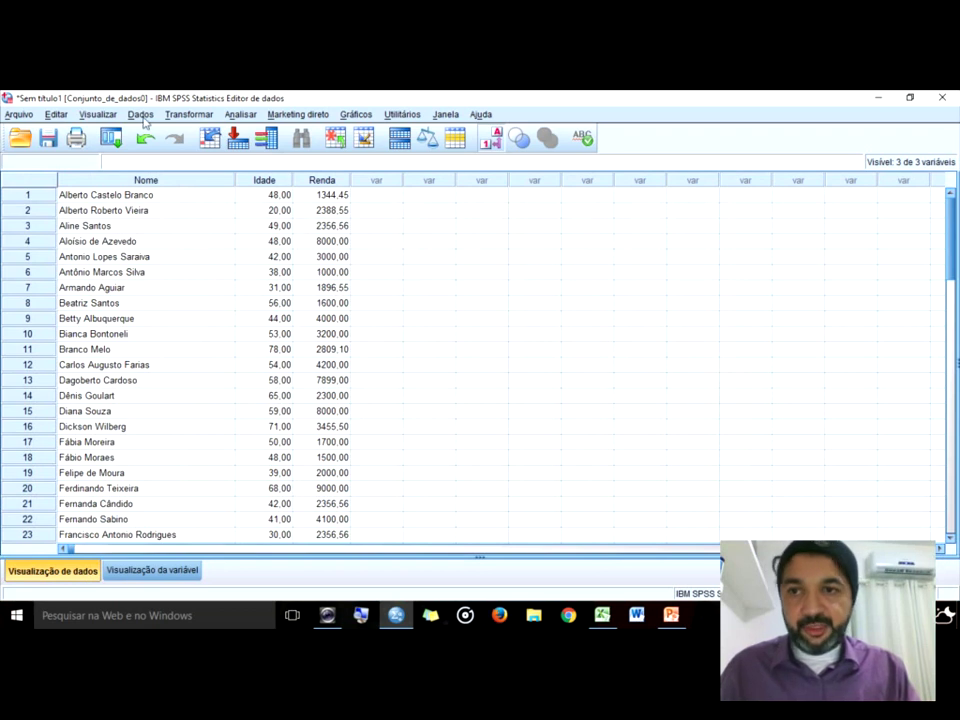
click(241, 114)
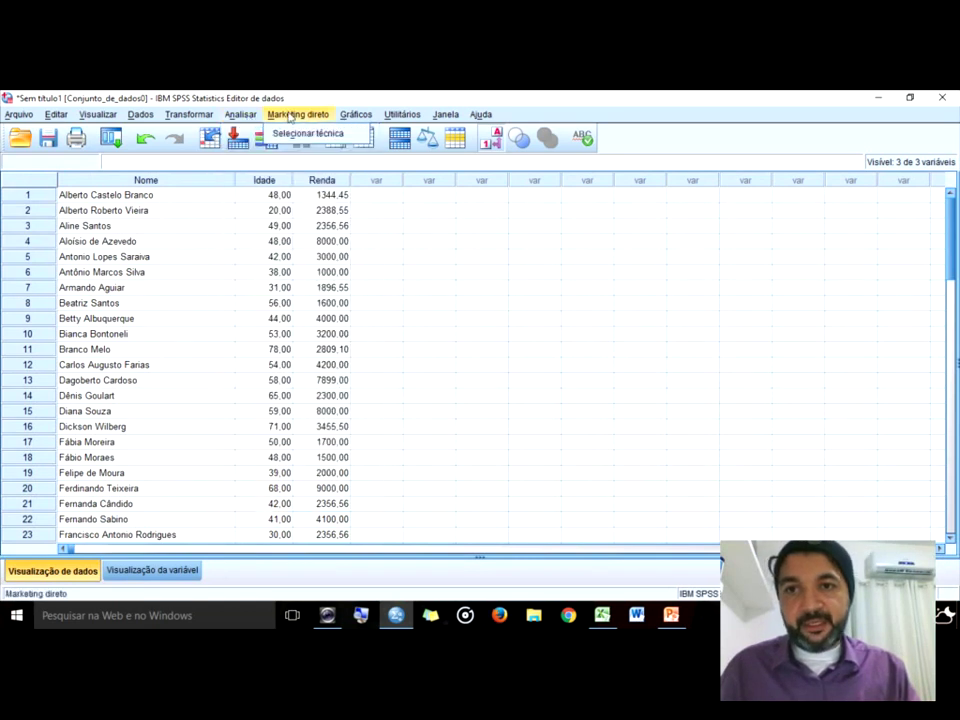
mouse_move(289, 118)
mouse_move(364, 117)
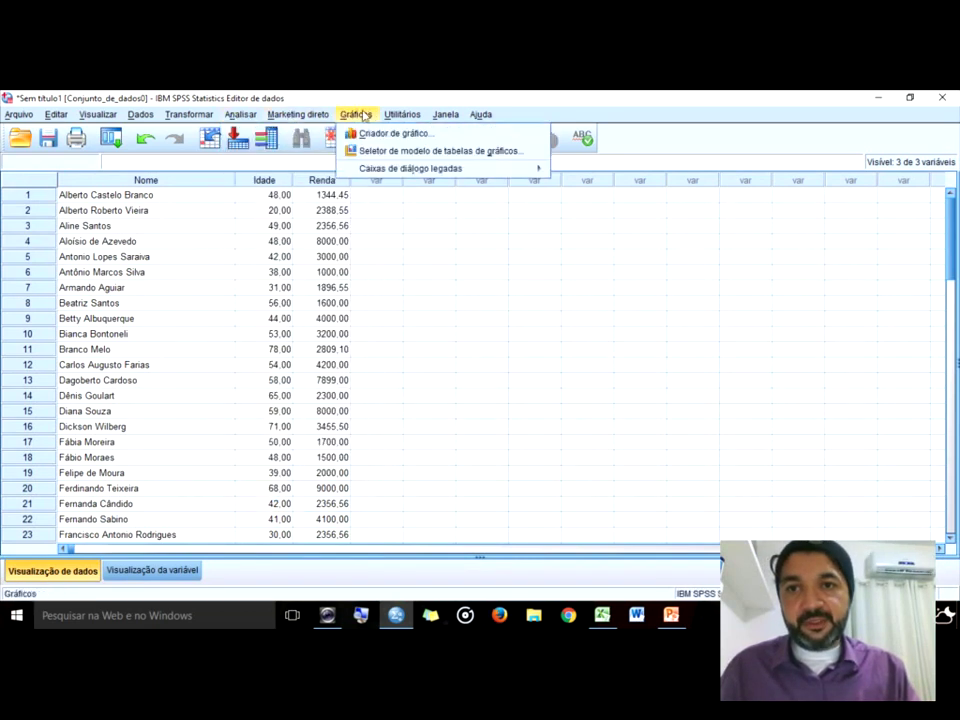
mouse_move(397, 175)
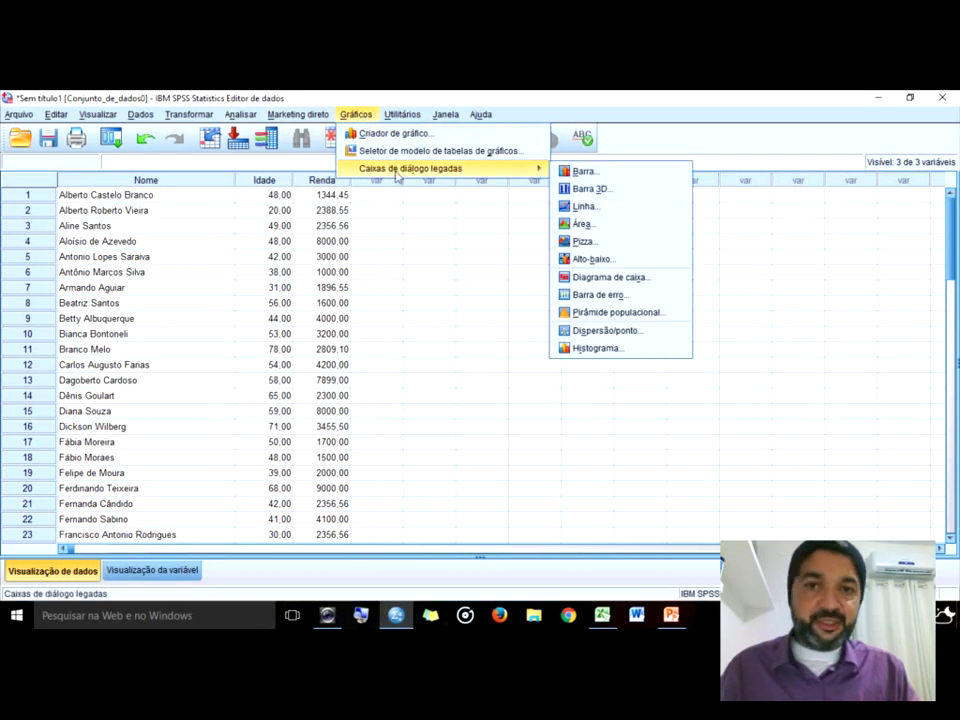
click(574, 345)
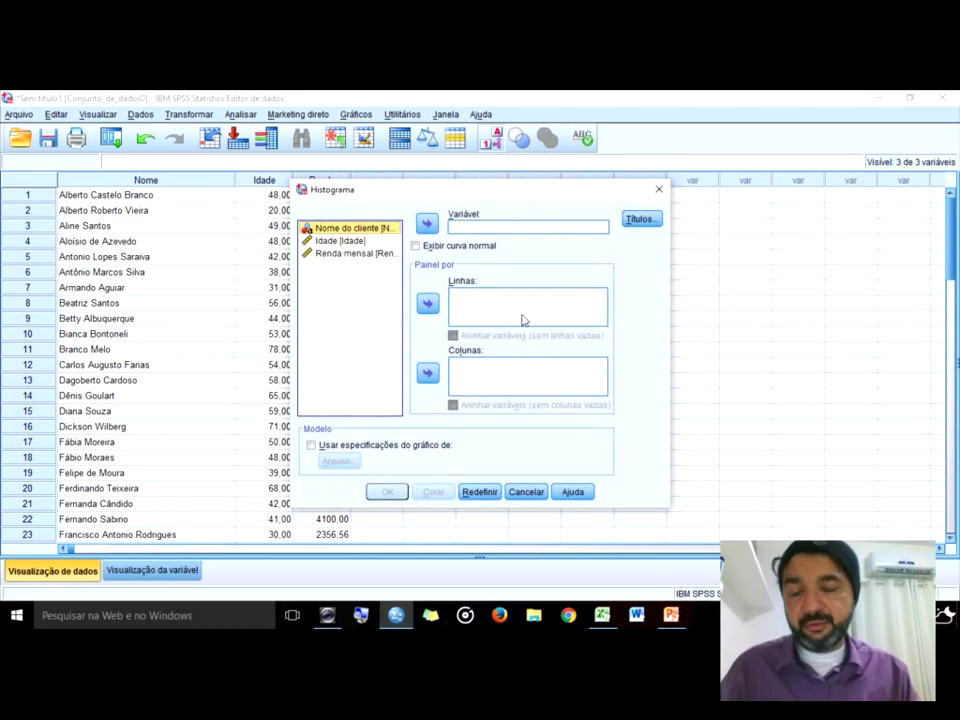
click(350, 242)
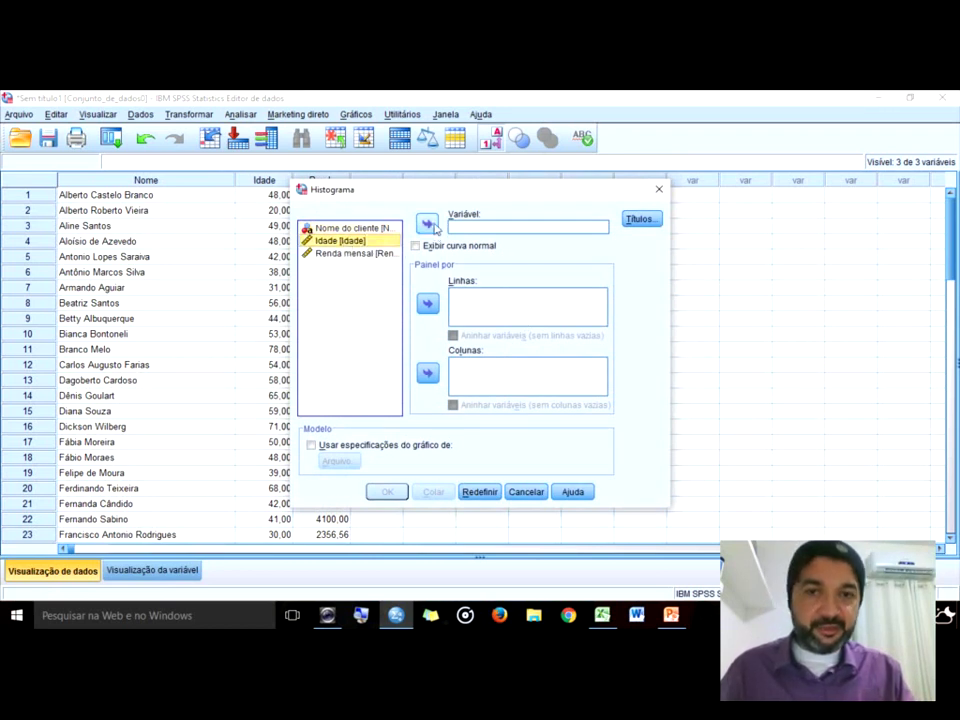
click(430, 225)
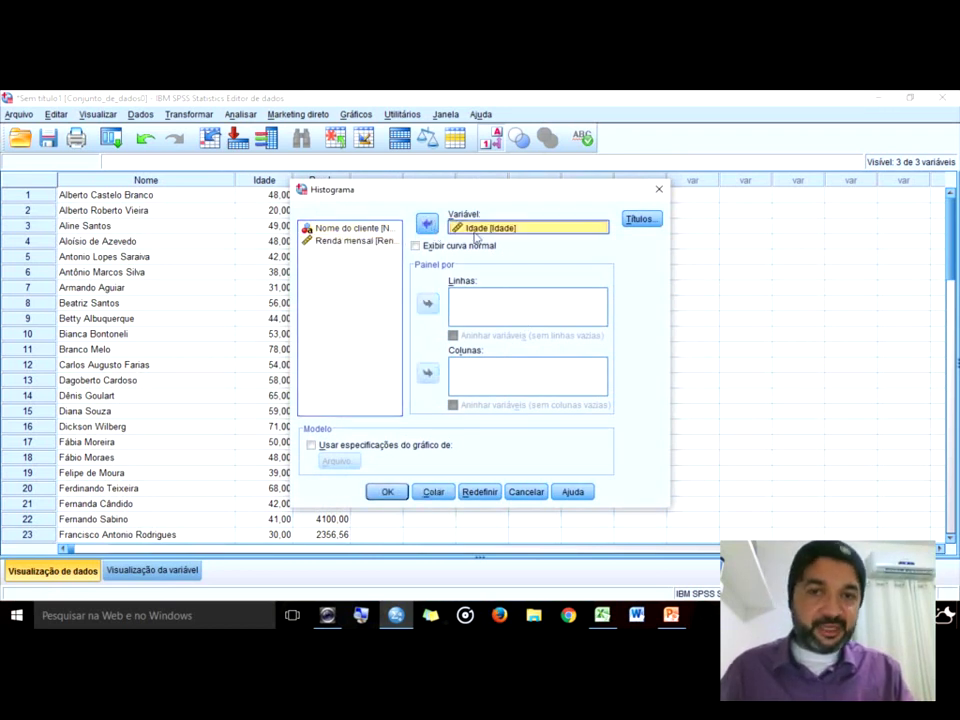
click(427, 248)
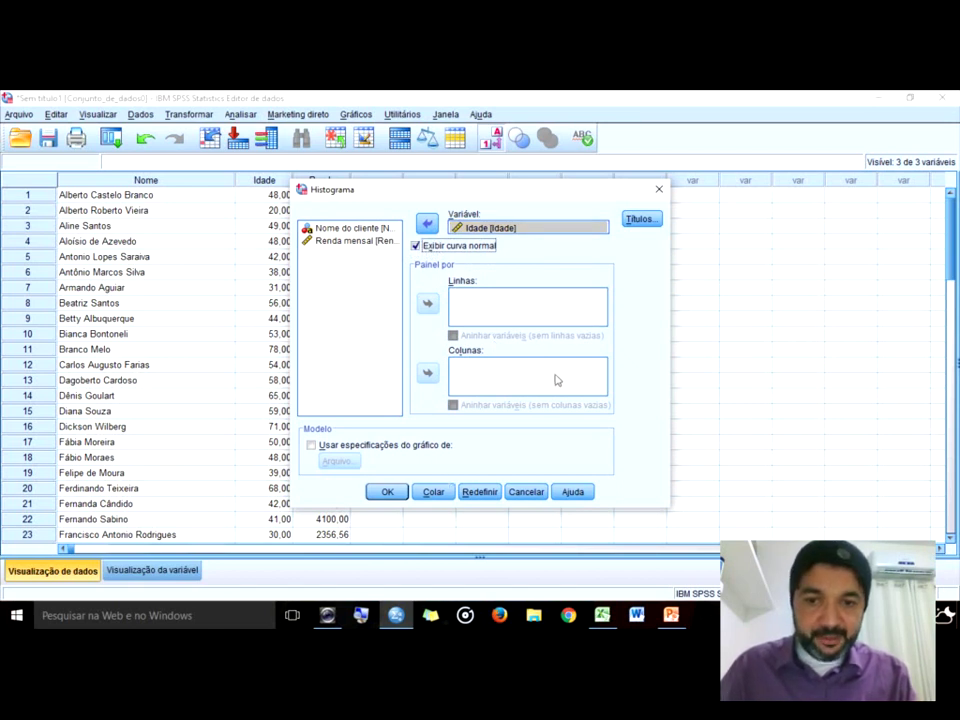
click(637, 220)
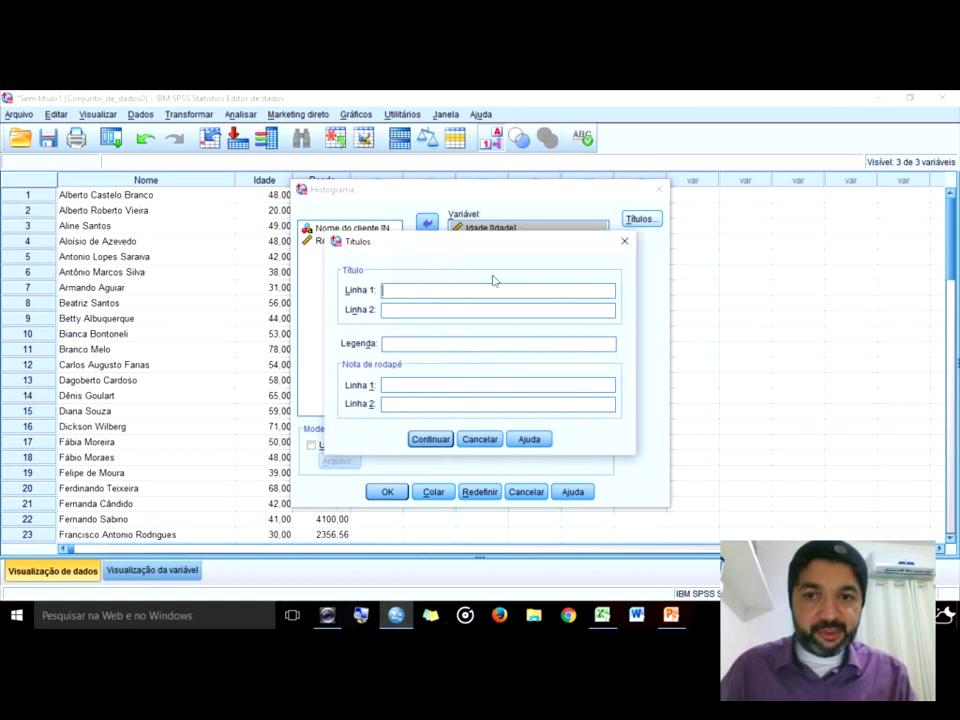
click(625, 241)
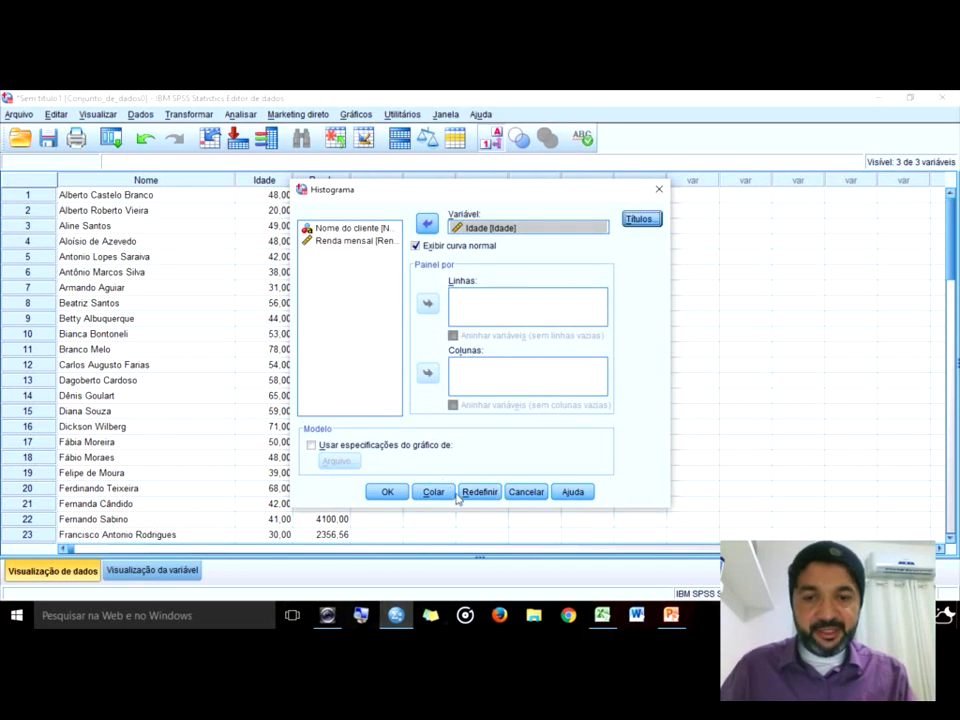
click(386, 494)
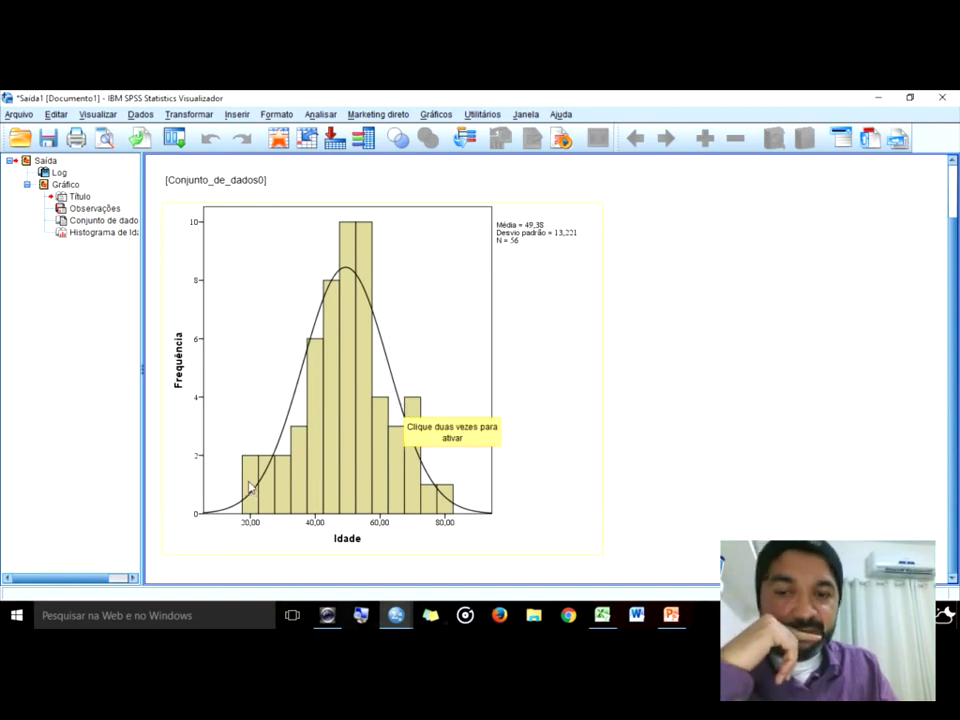
Compare the SPSS age histogram with the Excel age charts on Dados_2 and Plan2, switching between the two programs
click(603, 615)
click(603, 615)
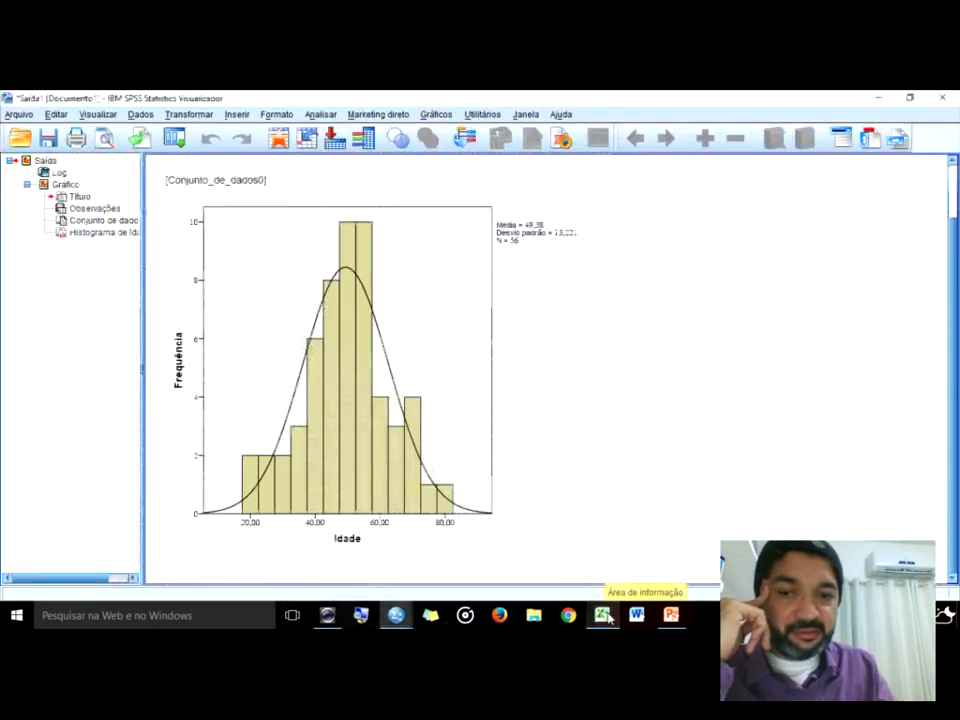
click(606, 615)
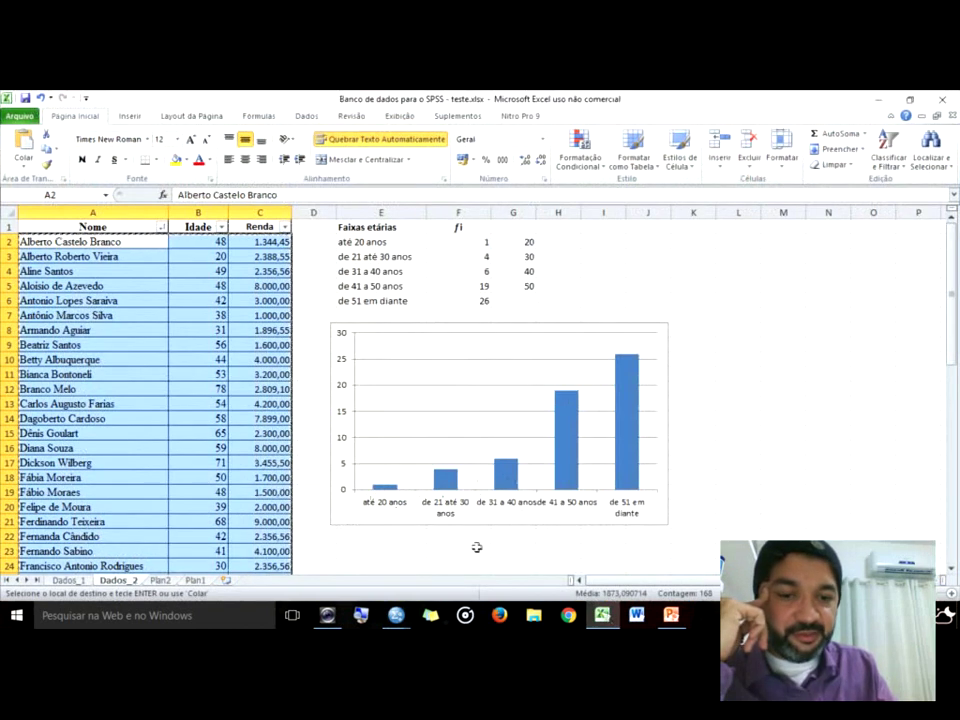
click(160, 580)
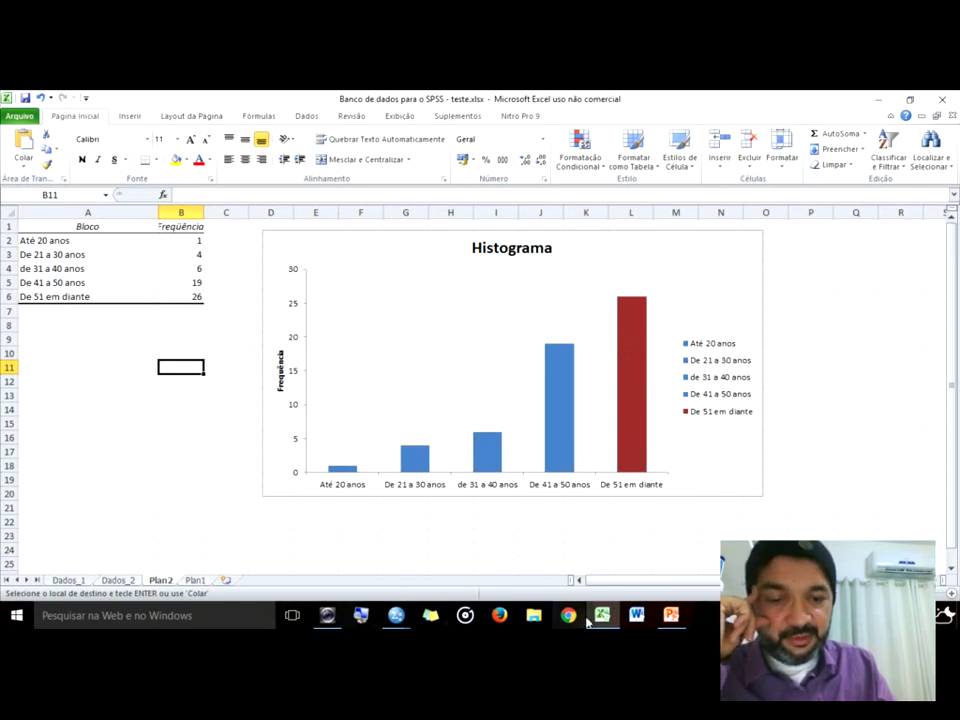
mouse_move(396, 615)
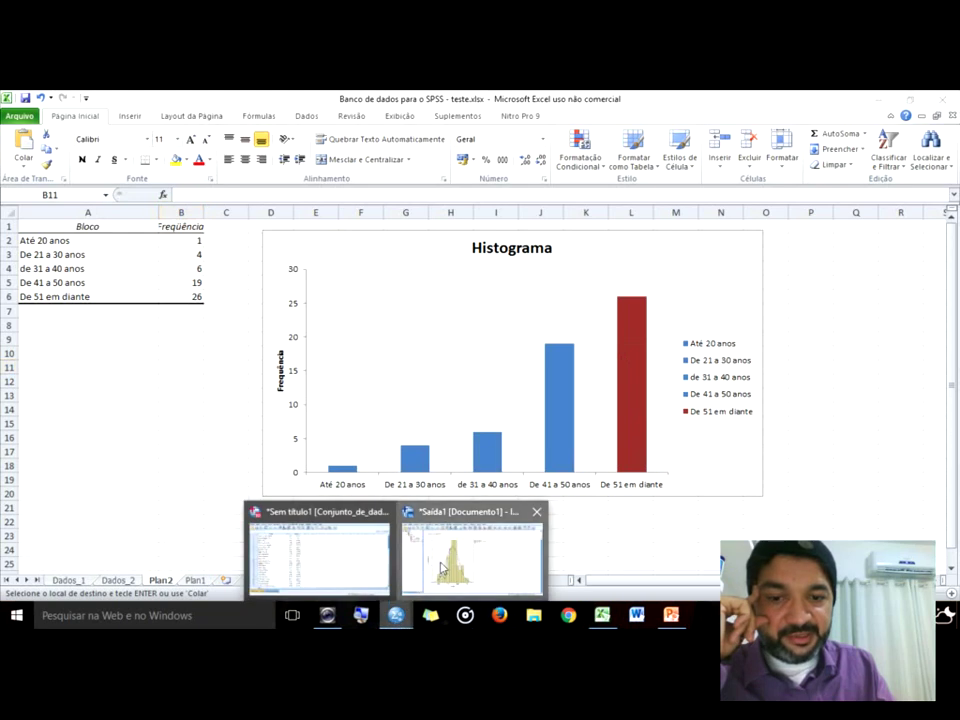
click(441, 568)
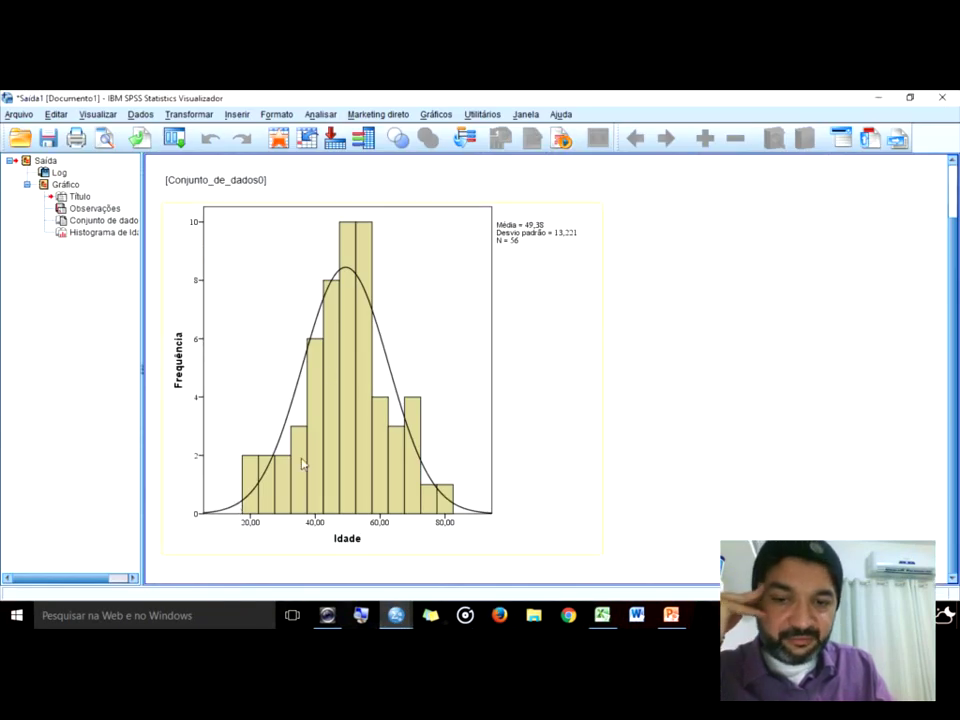
click(567, 616)
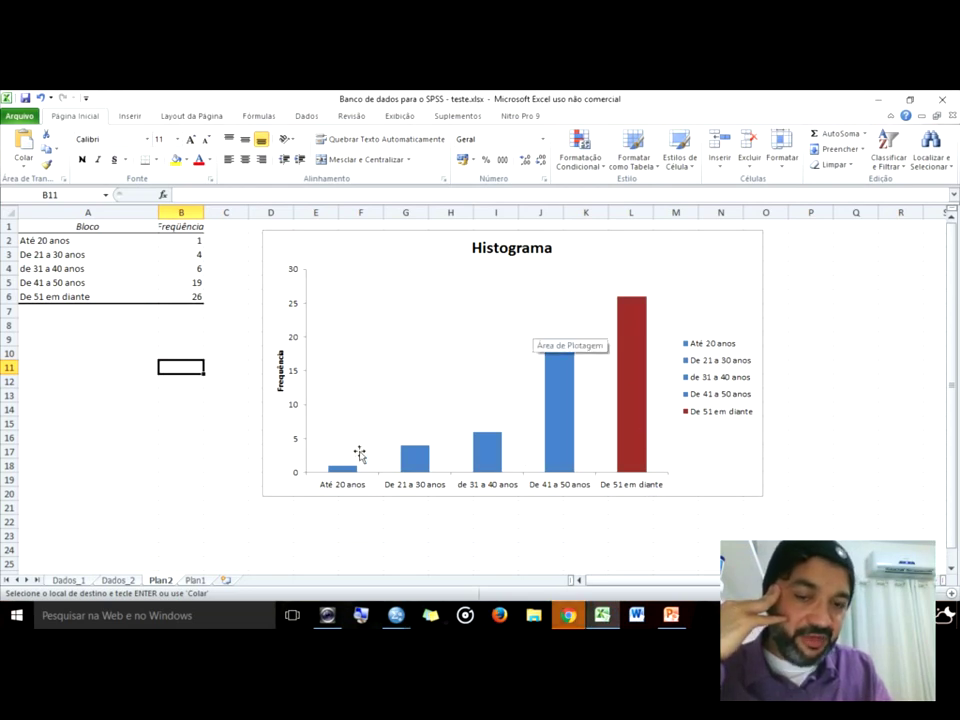
mouse_move(628, 405)
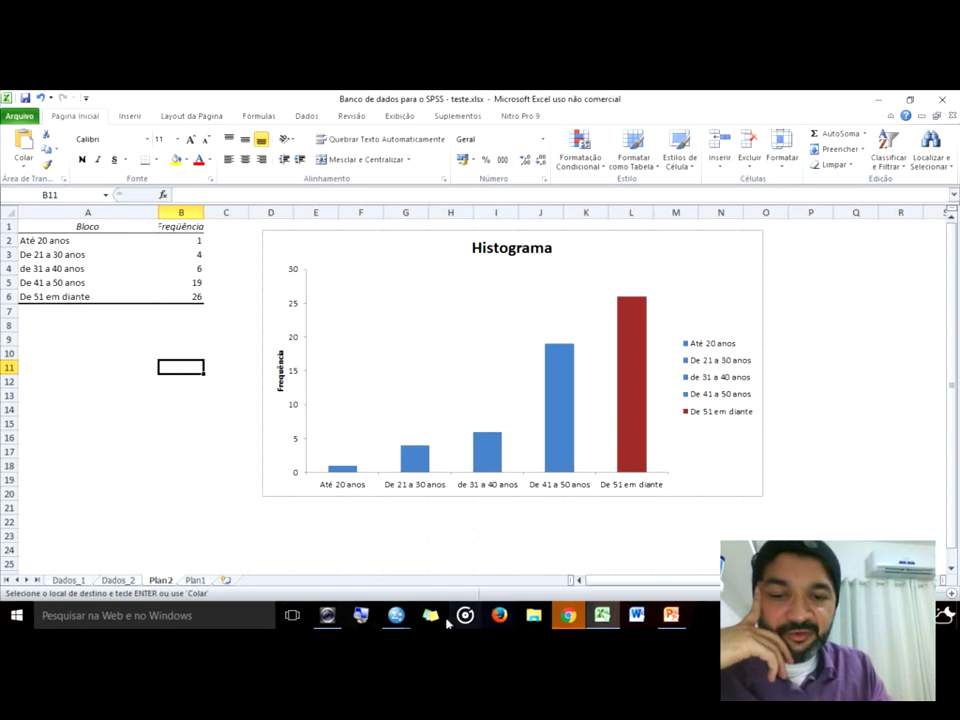
mouse_move(396, 615)
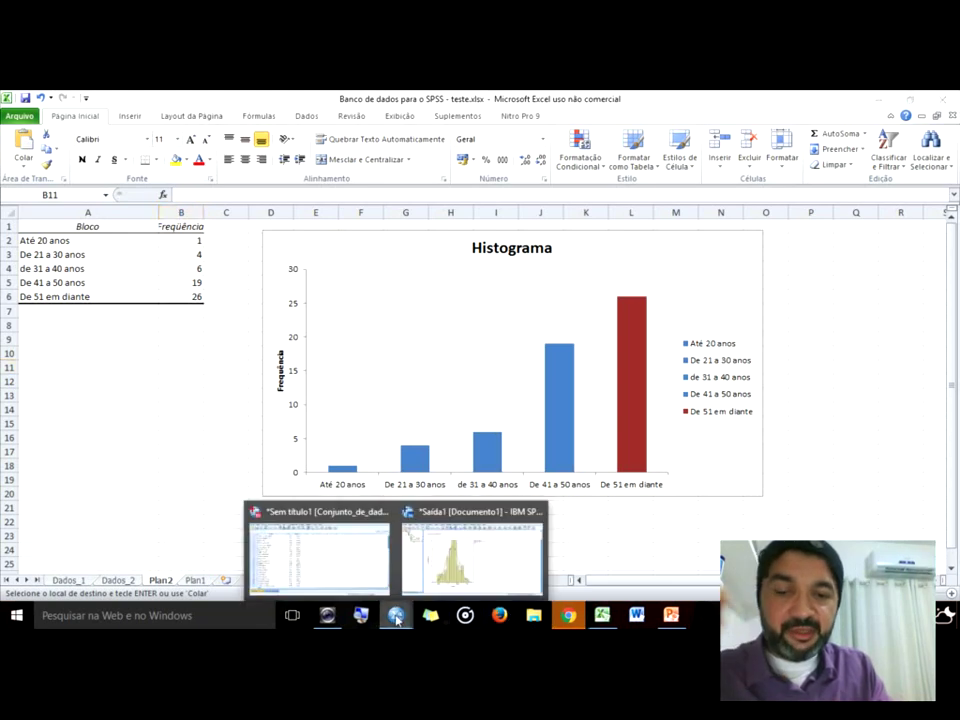
click(437, 573)
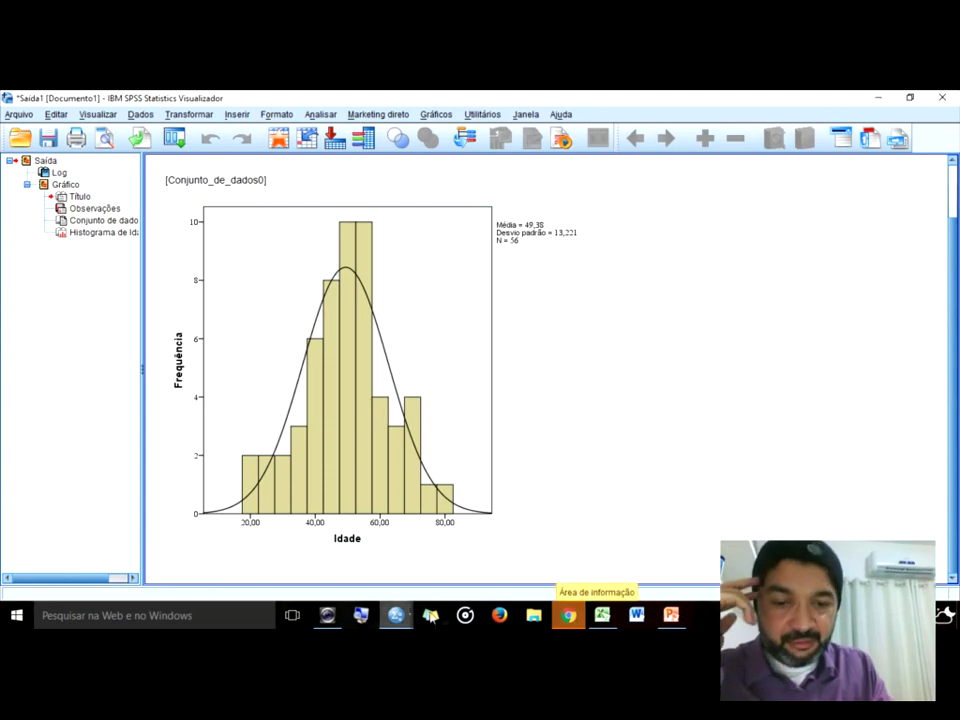
Switch to Excel and select the whole table A1:C57 on Dados_2, including the header row
click(604, 616)
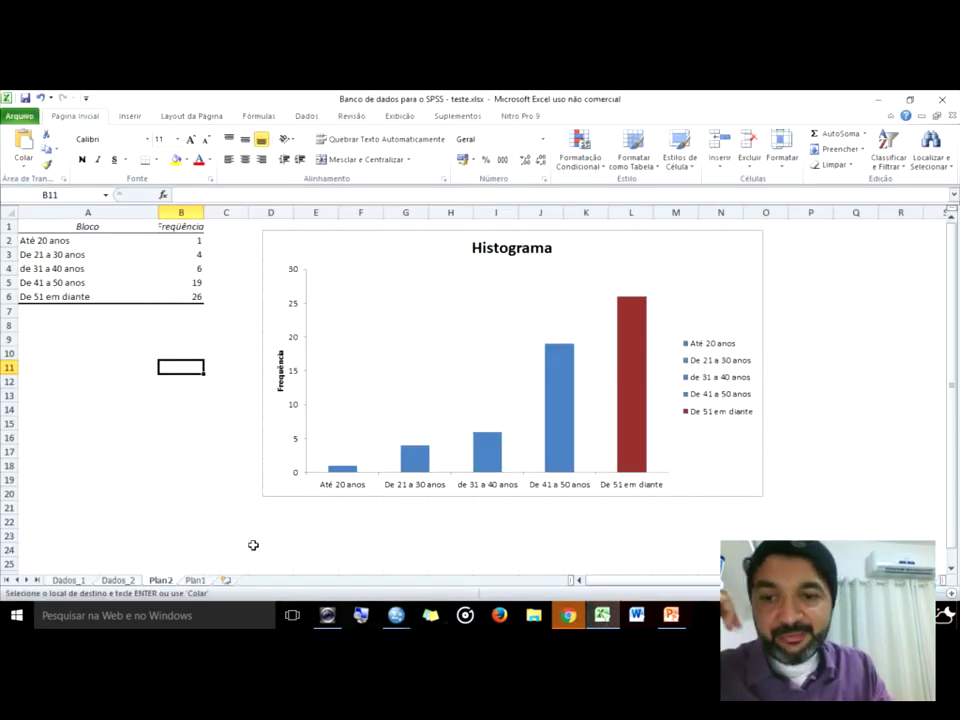
click(115, 580)
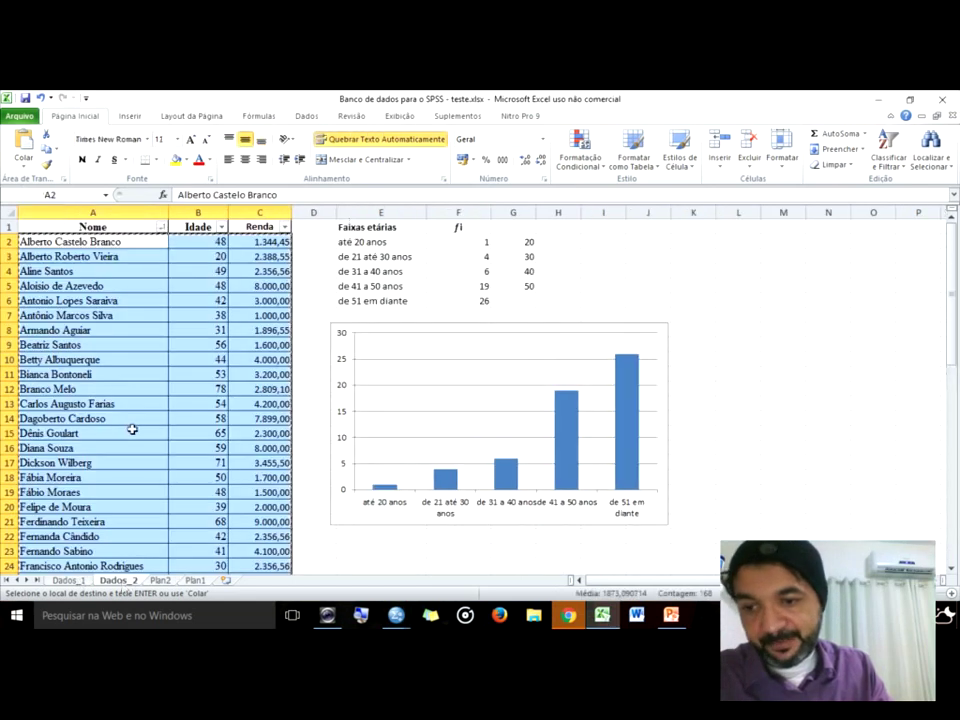
drag(93, 227, 262, 545)
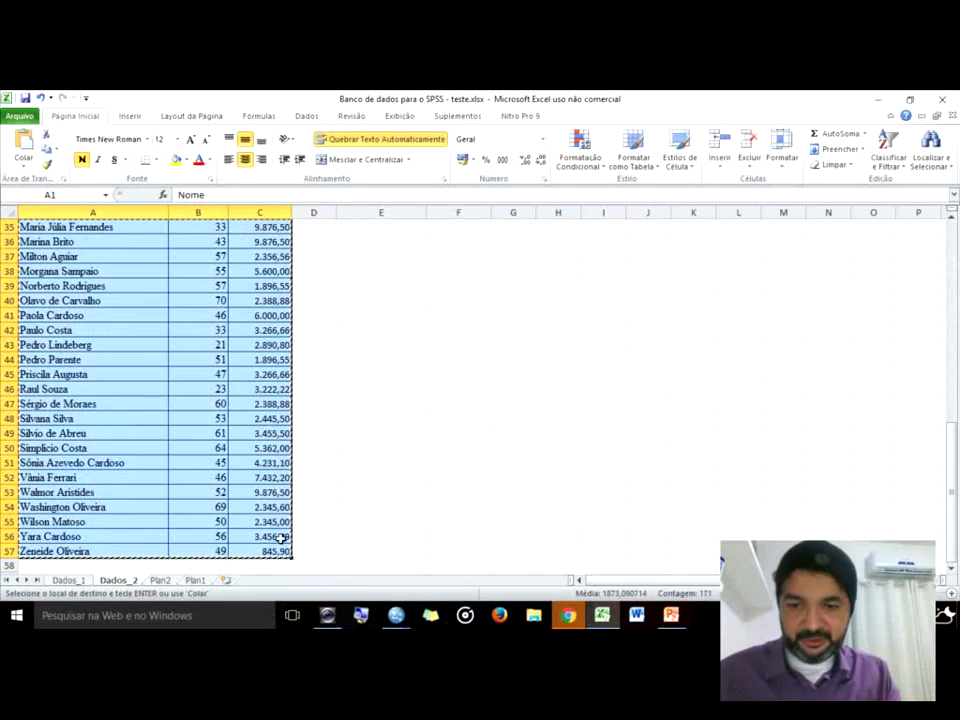
Minimise the Excel and SPSS windows to return to the PowerPoint presentation 02 - Gráficos.pptx
click(877, 100)
click(877, 100)
click(877, 100)
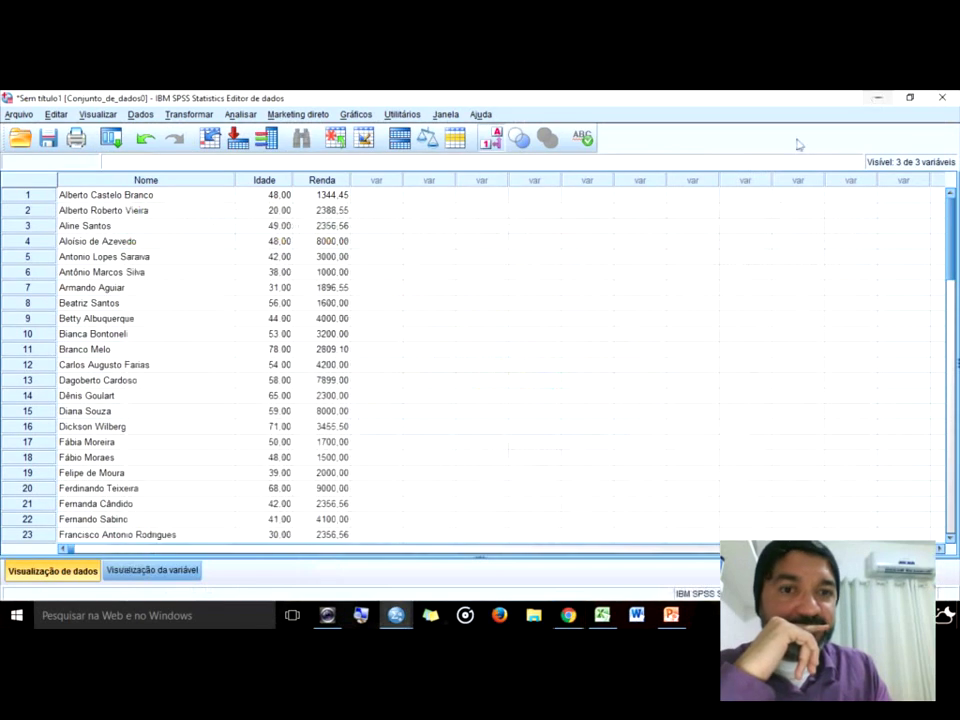
click(877, 97)
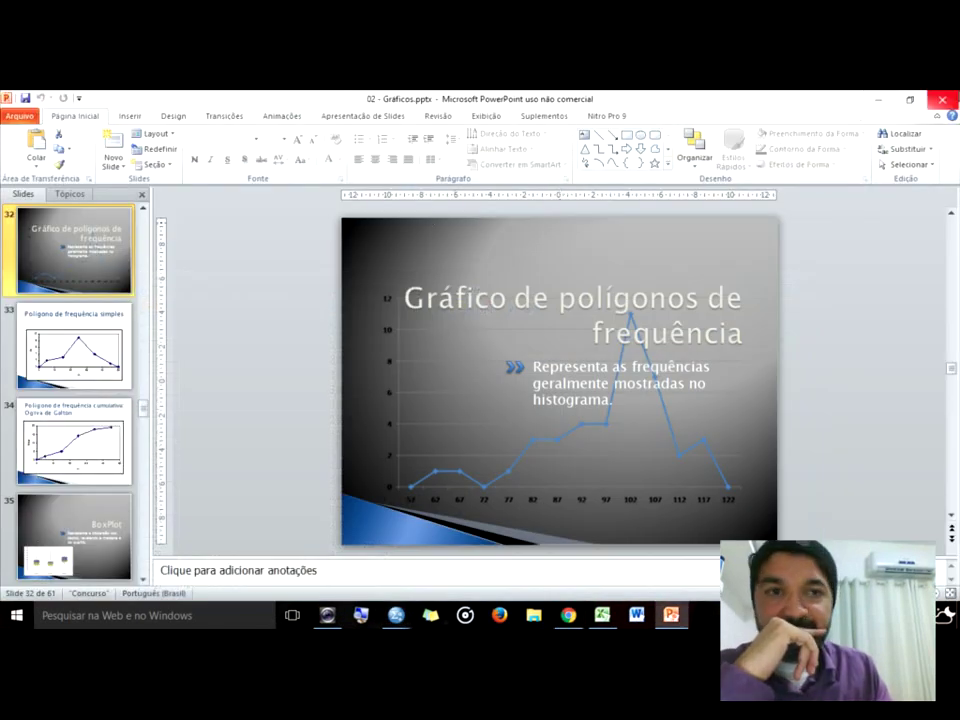
Minimise PowerPoint and start Minitab 17 from the desktop using its evaluation version
click(879, 100)
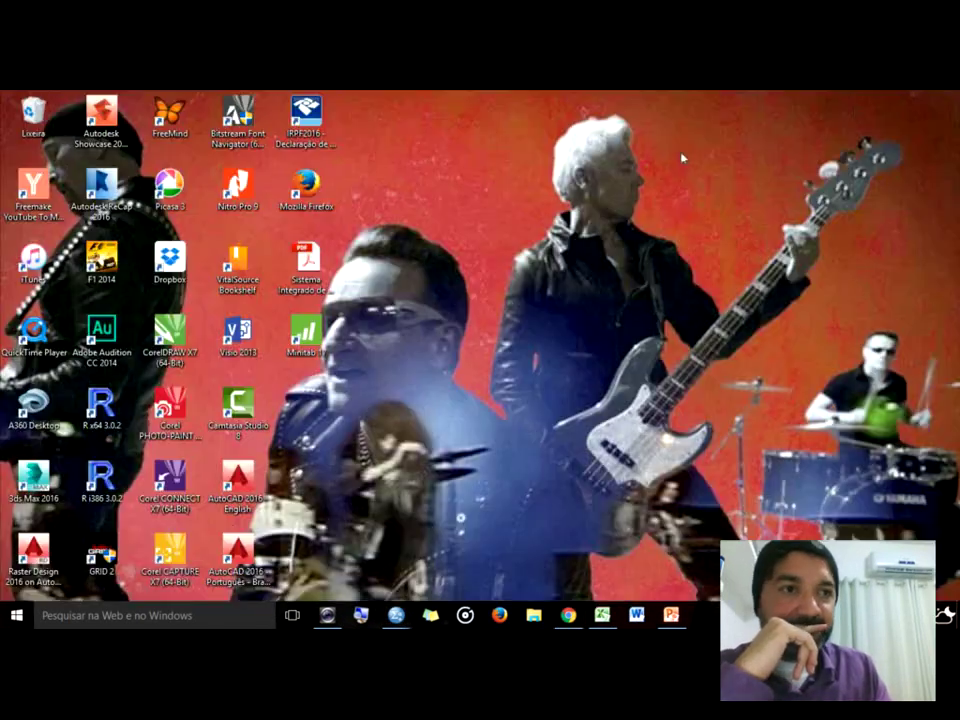
double_click(305, 332)
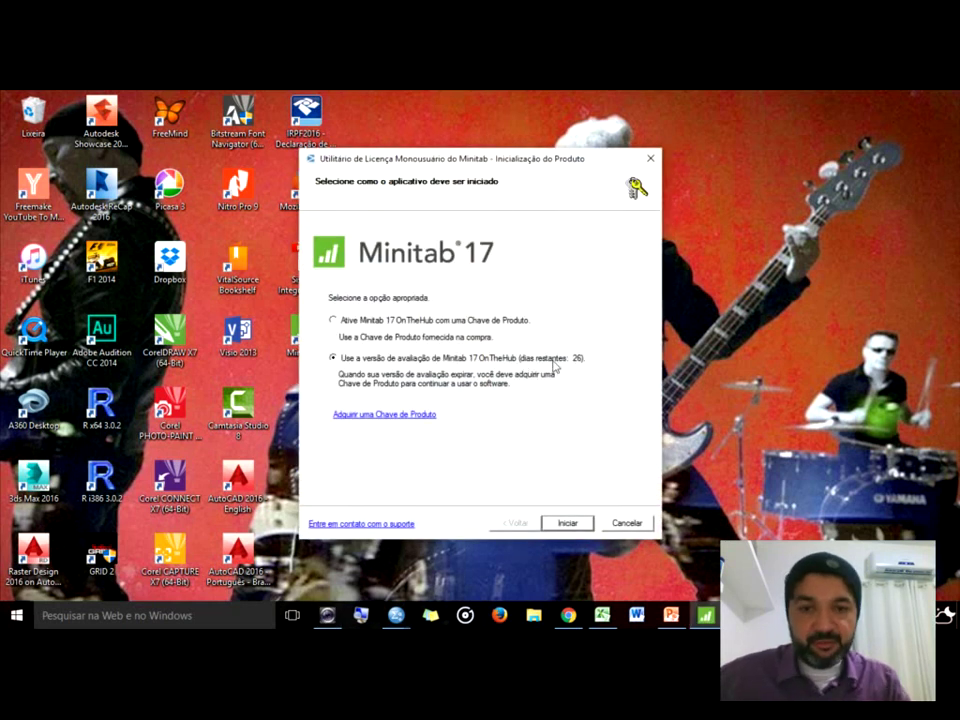
click(567, 523)
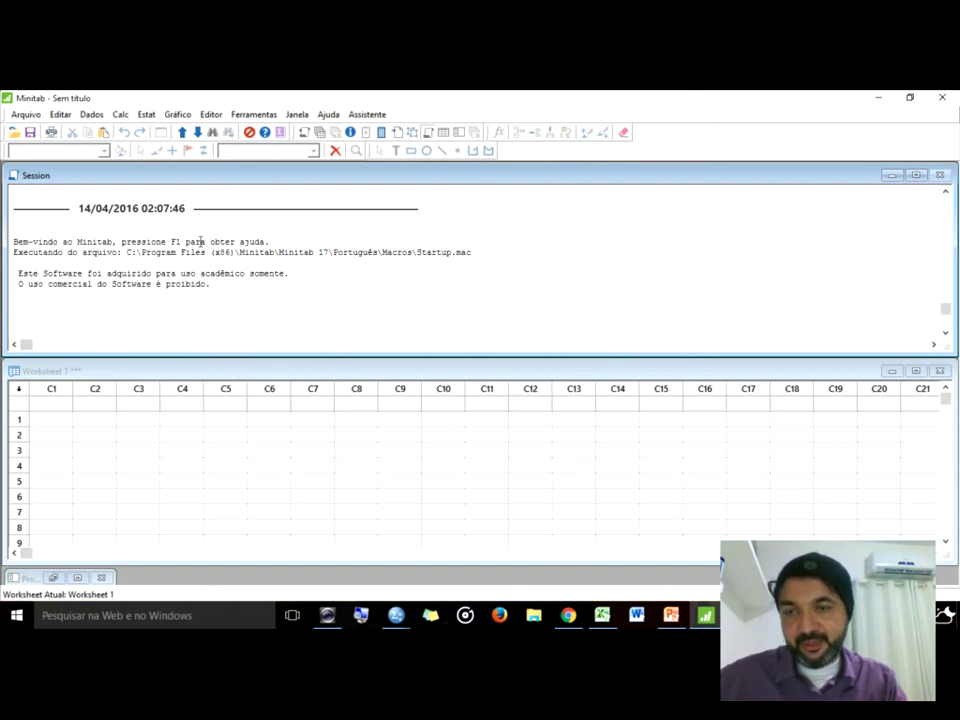
click(264, 371)
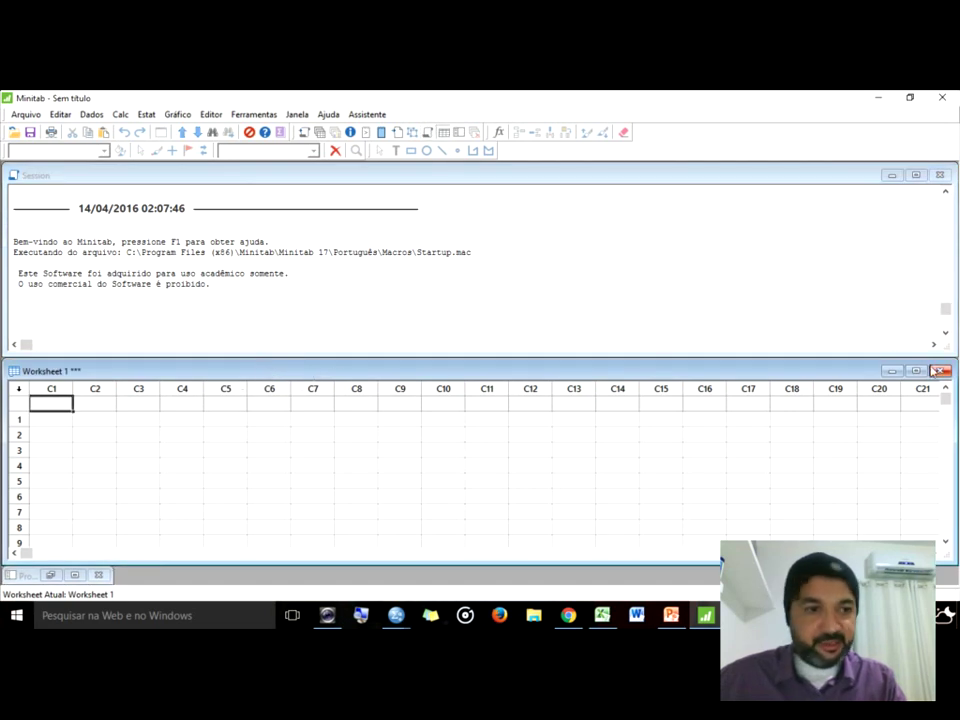
click(915, 371)
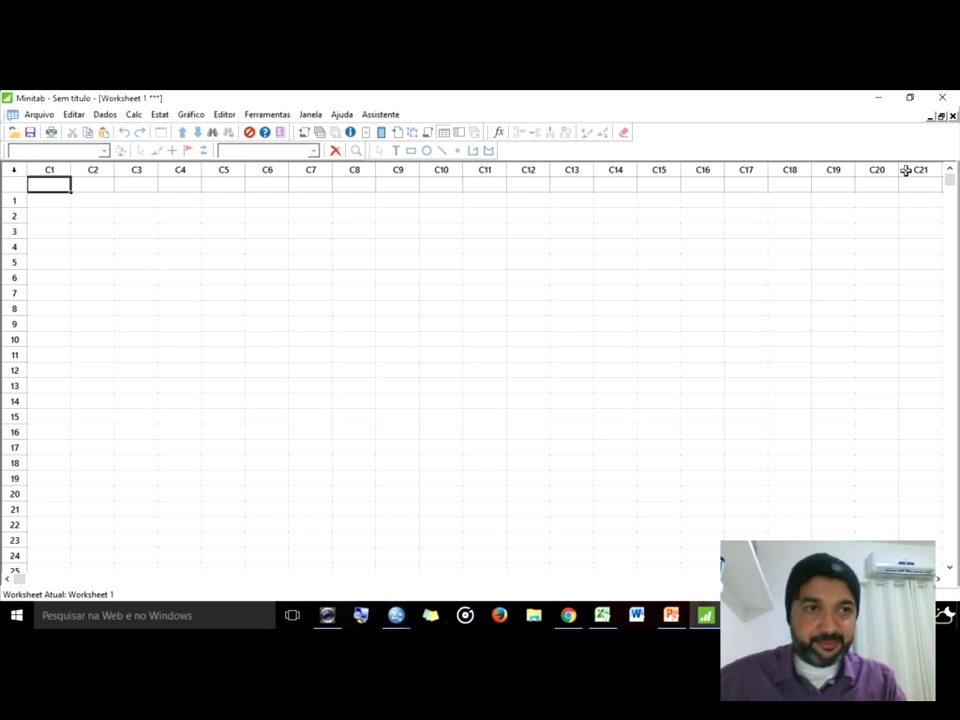
click(941, 117)
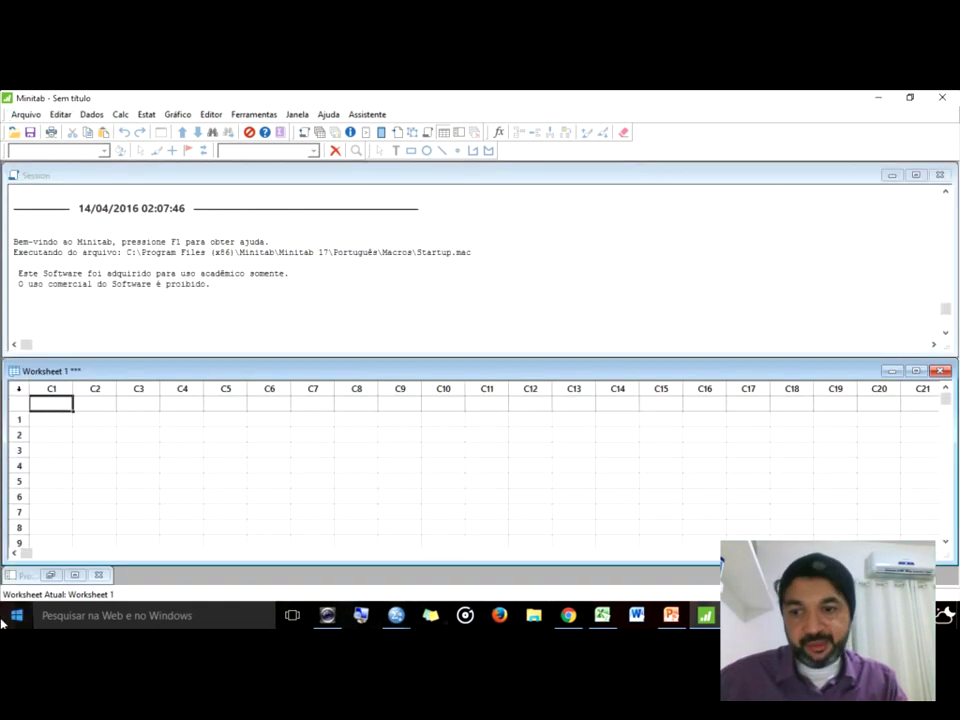
click(24, 576)
click(26, 577)
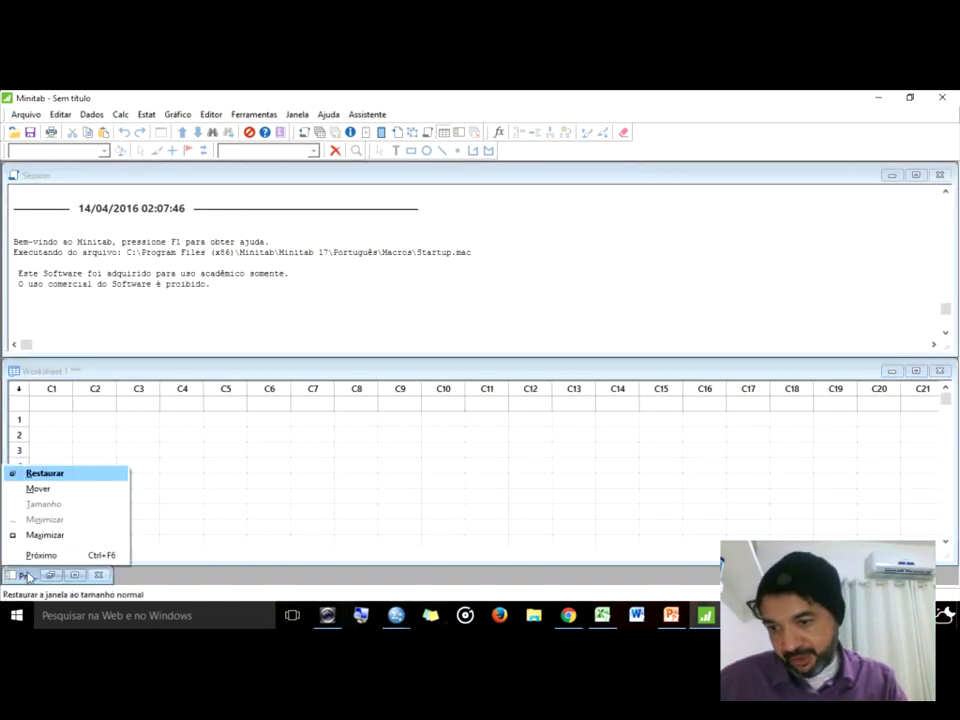
click(92, 536)
click(312, 363)
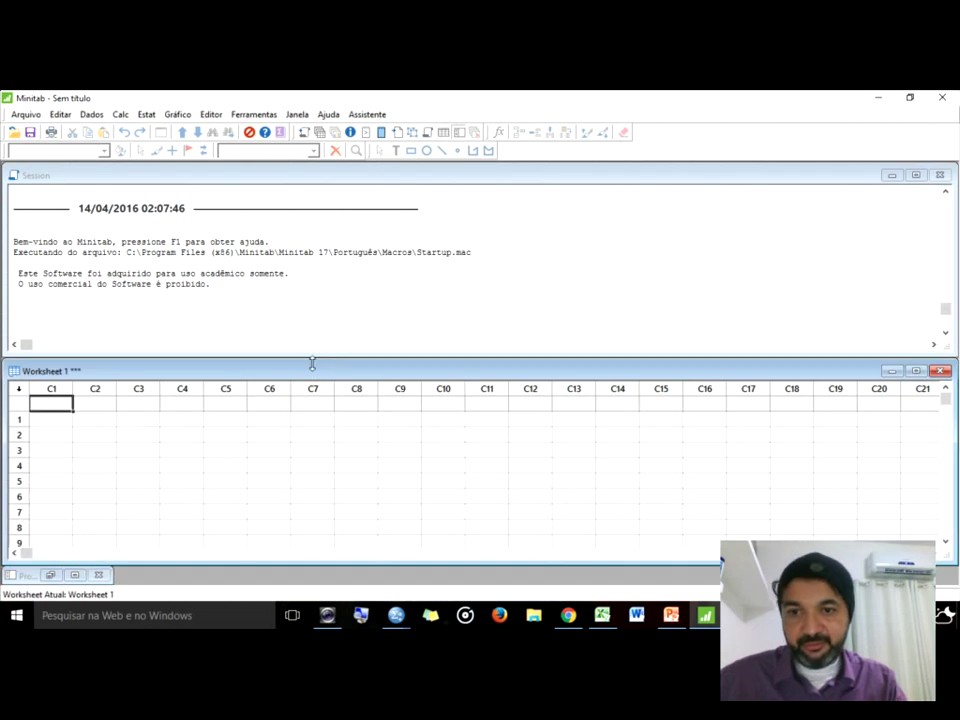
Maximise Worksheet 1 and paste the copied Excel table with its headers Nome, Idade and Renda, starting in column C1's name cell
click(915, 371)
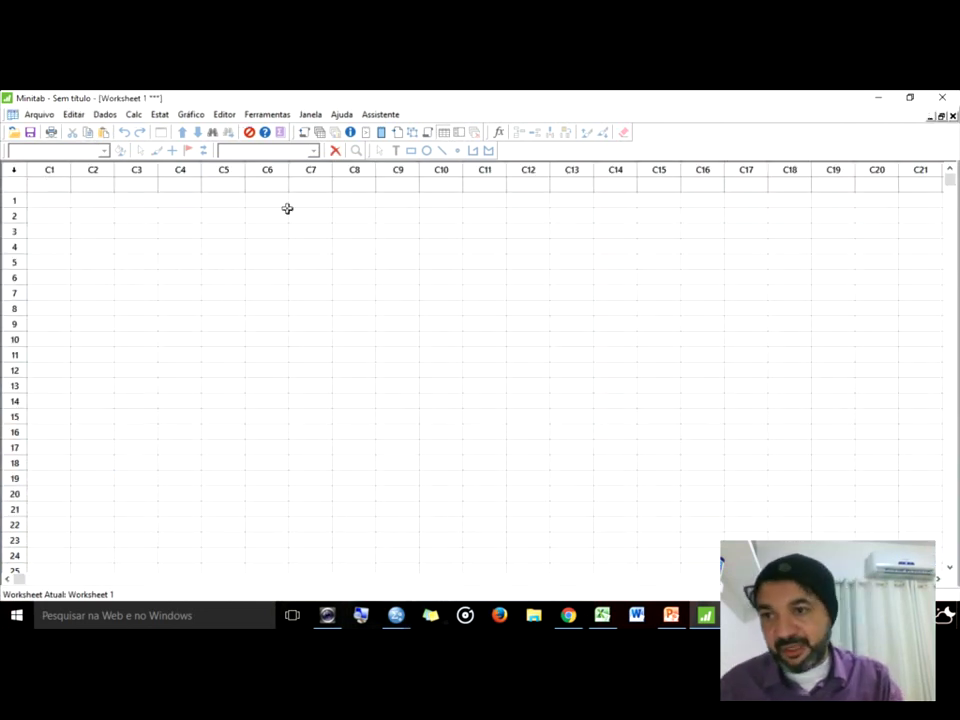
key(ctrl+v)
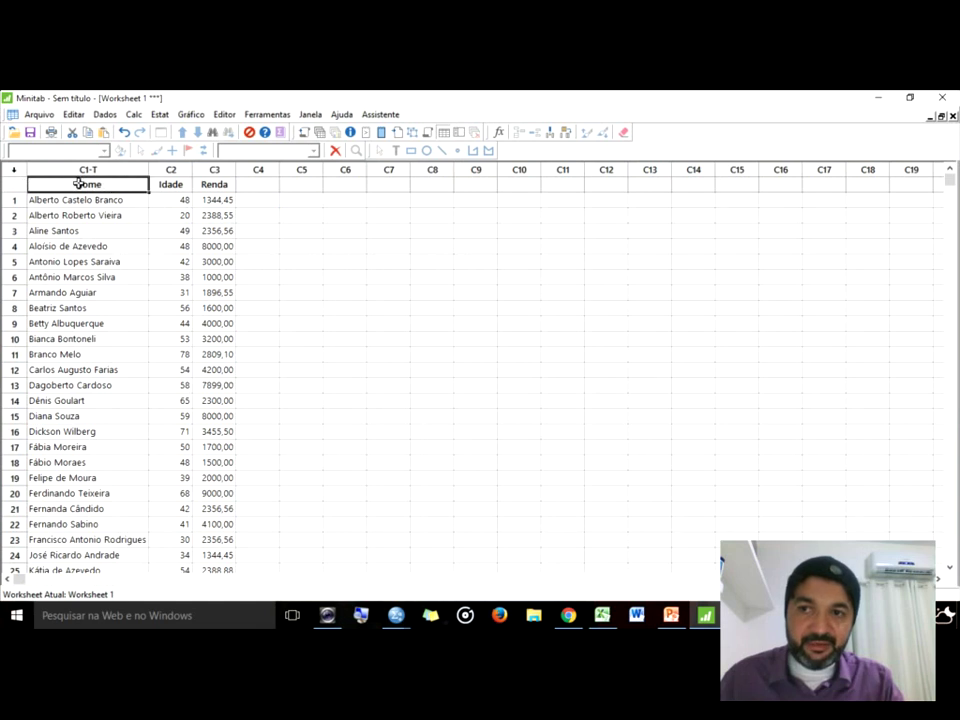
click(162, 184)
click(200, 185)
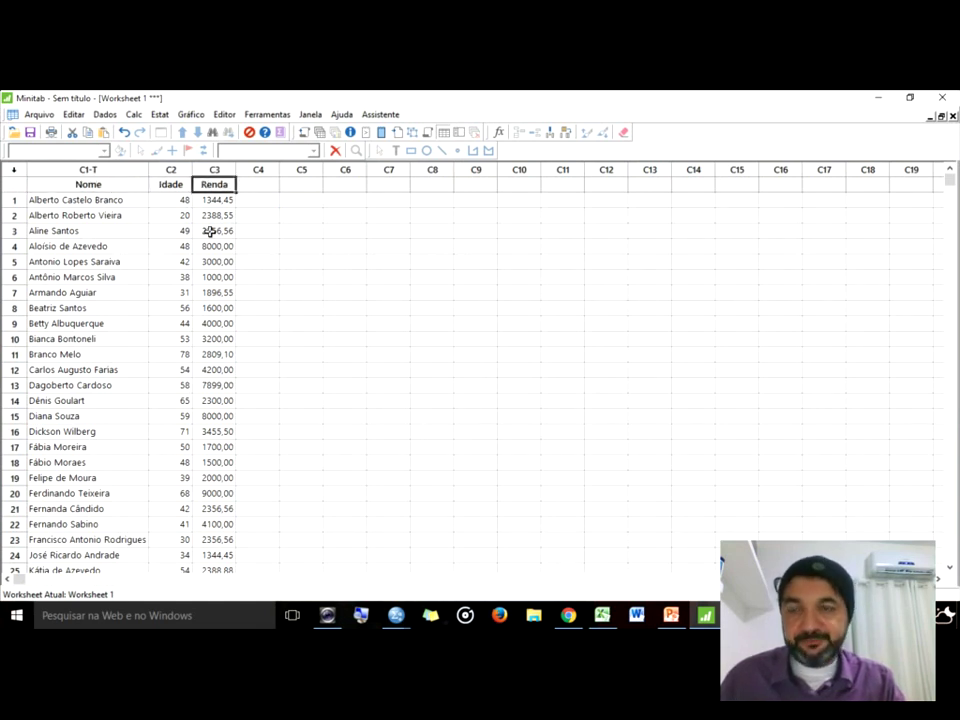
Create a histogram with fit (Com Ajuste) using Idade as the graph variable
click(196, 117)
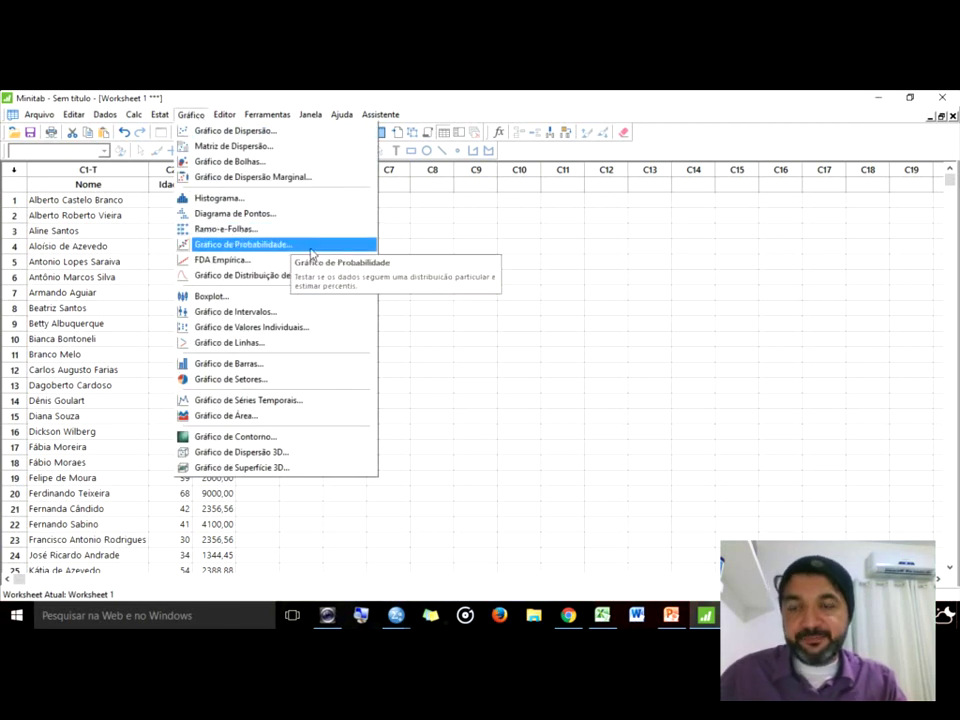
click(228, 200)
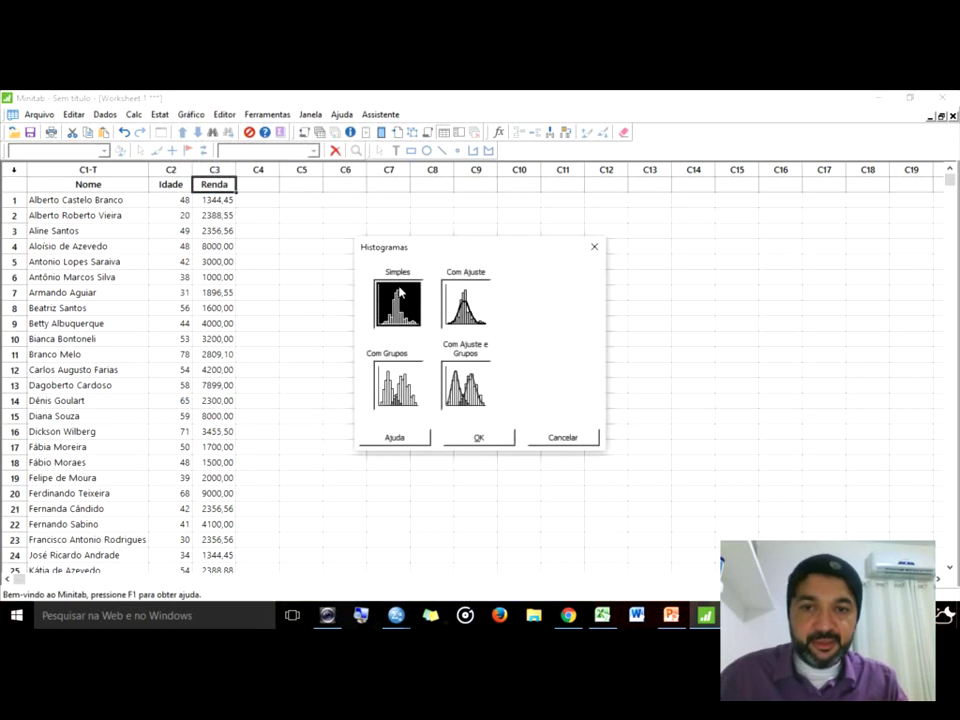
click(466, 304)
click(470, 439)
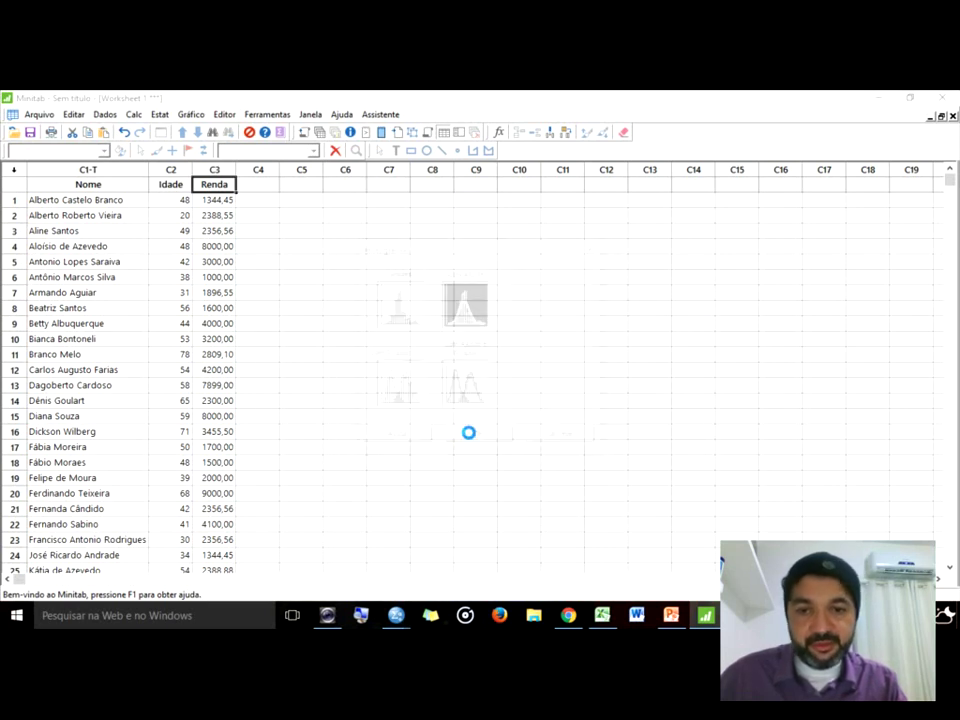
click(312, 259)
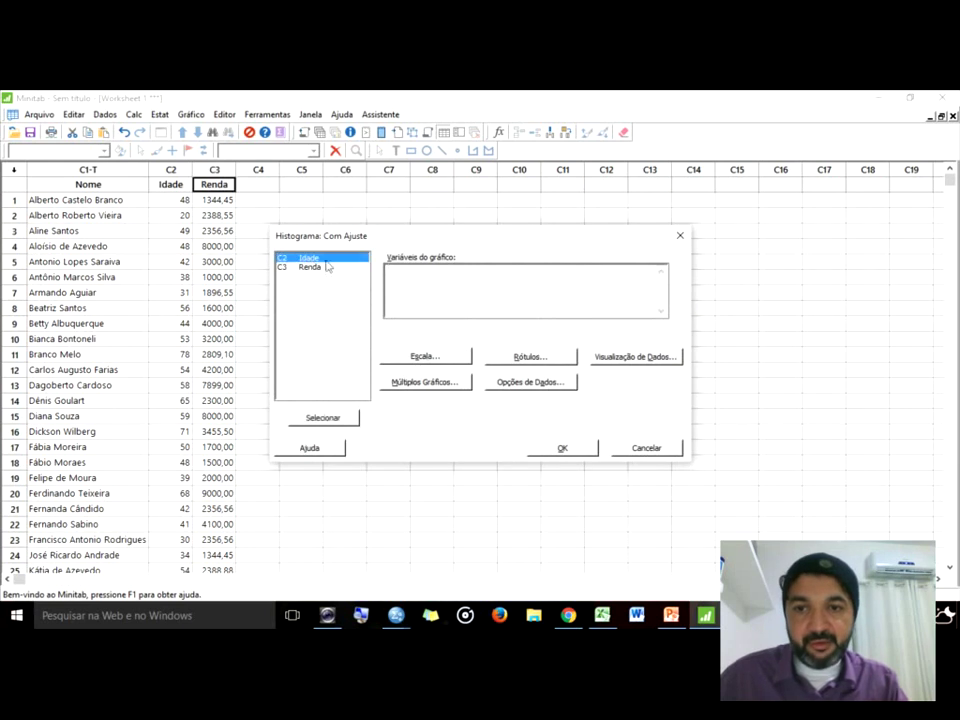
click(326, 419)
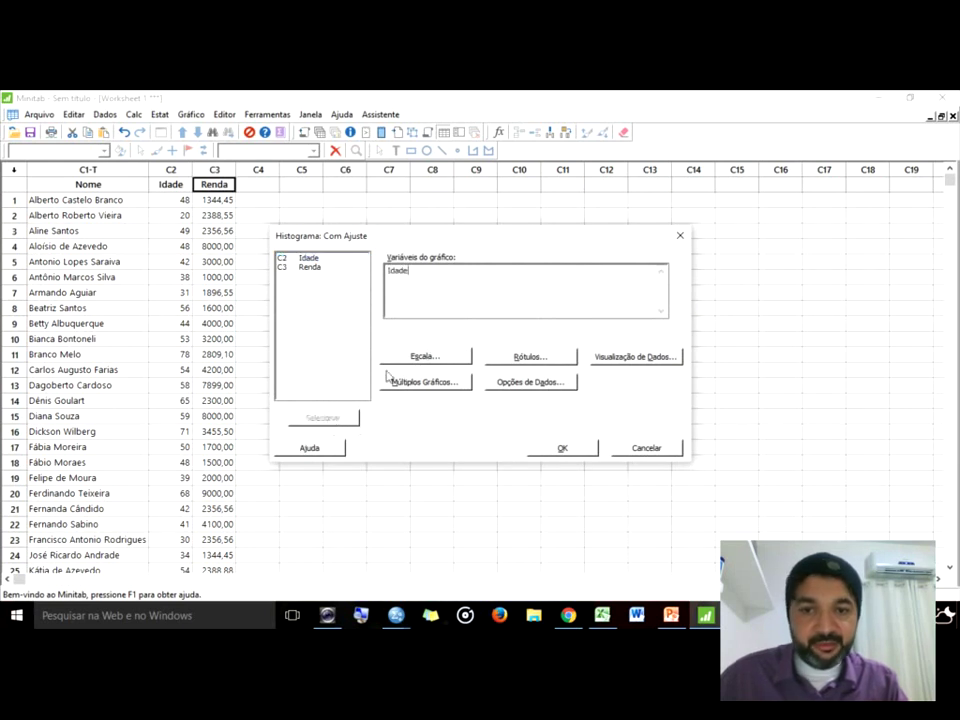
click(557, 455)
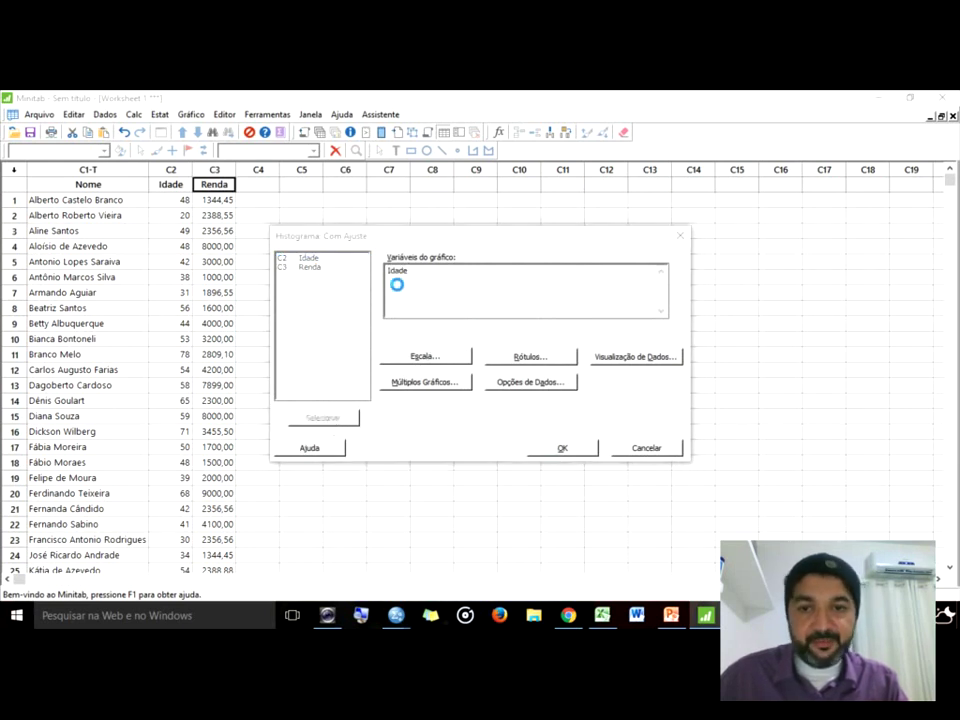